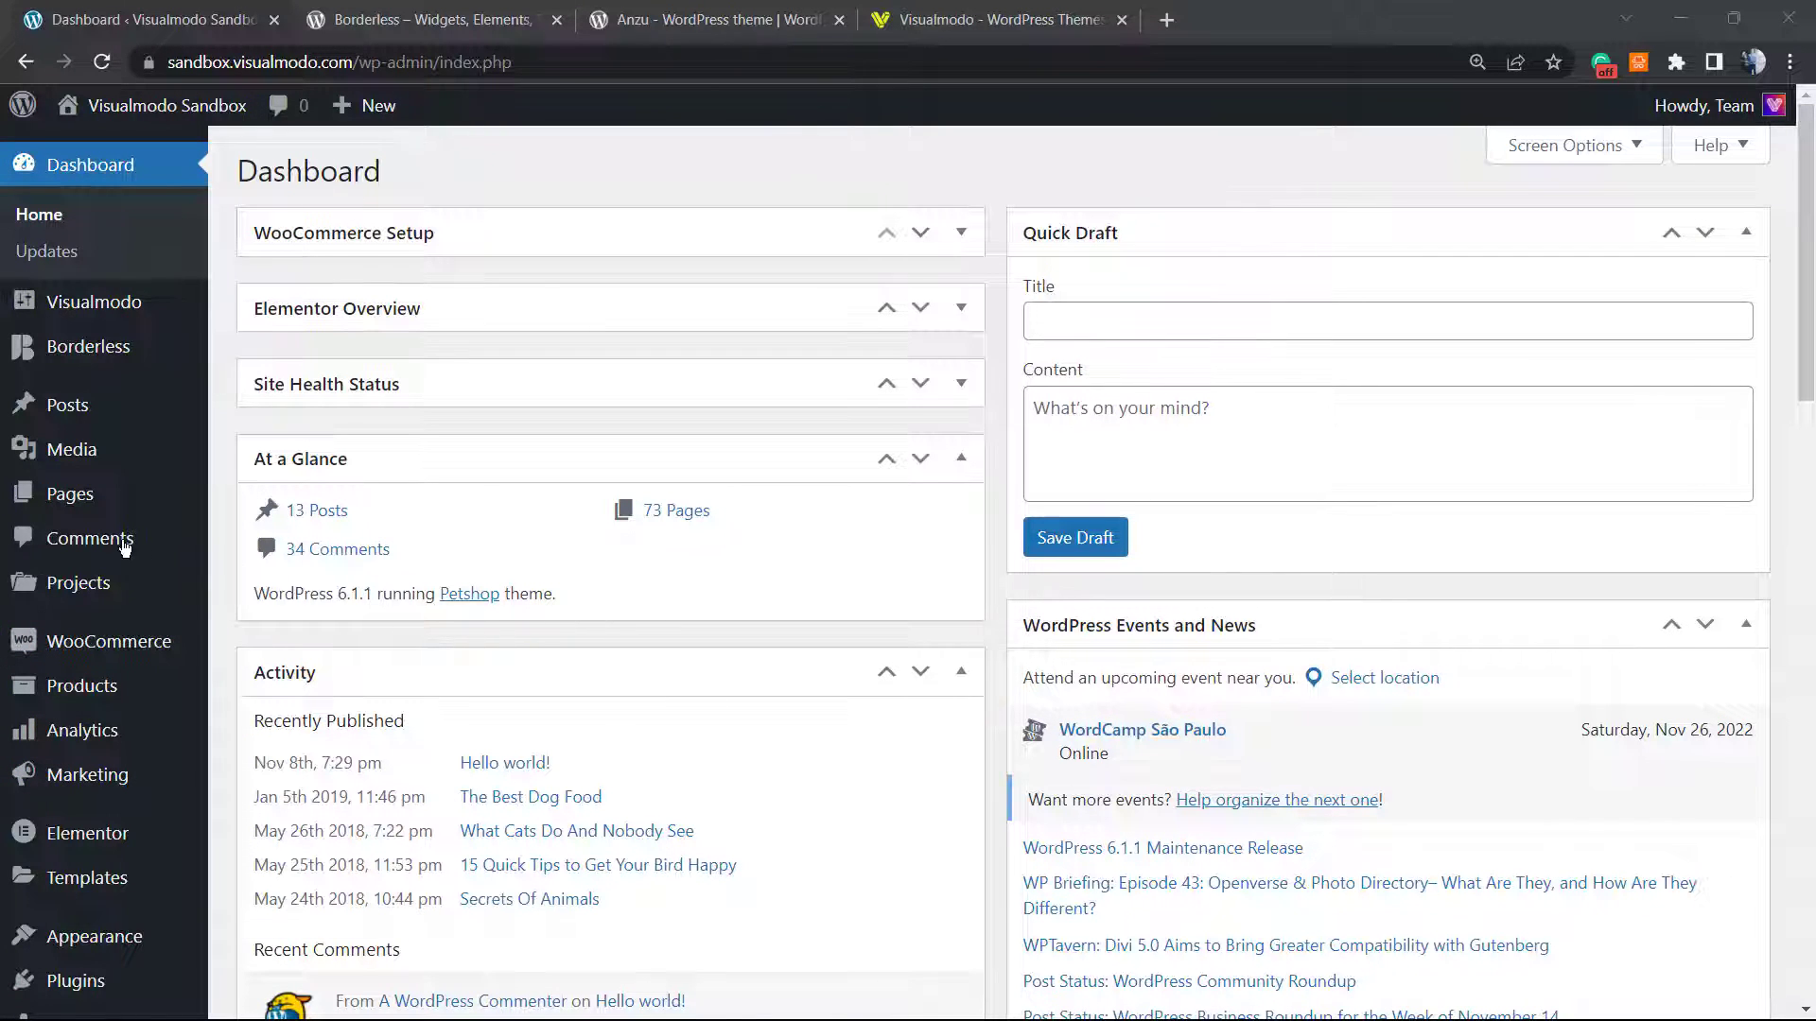
- Open the page for adding new plugins to the site
scroll(123, 547, down, 3)
mouse_move(63, 747)
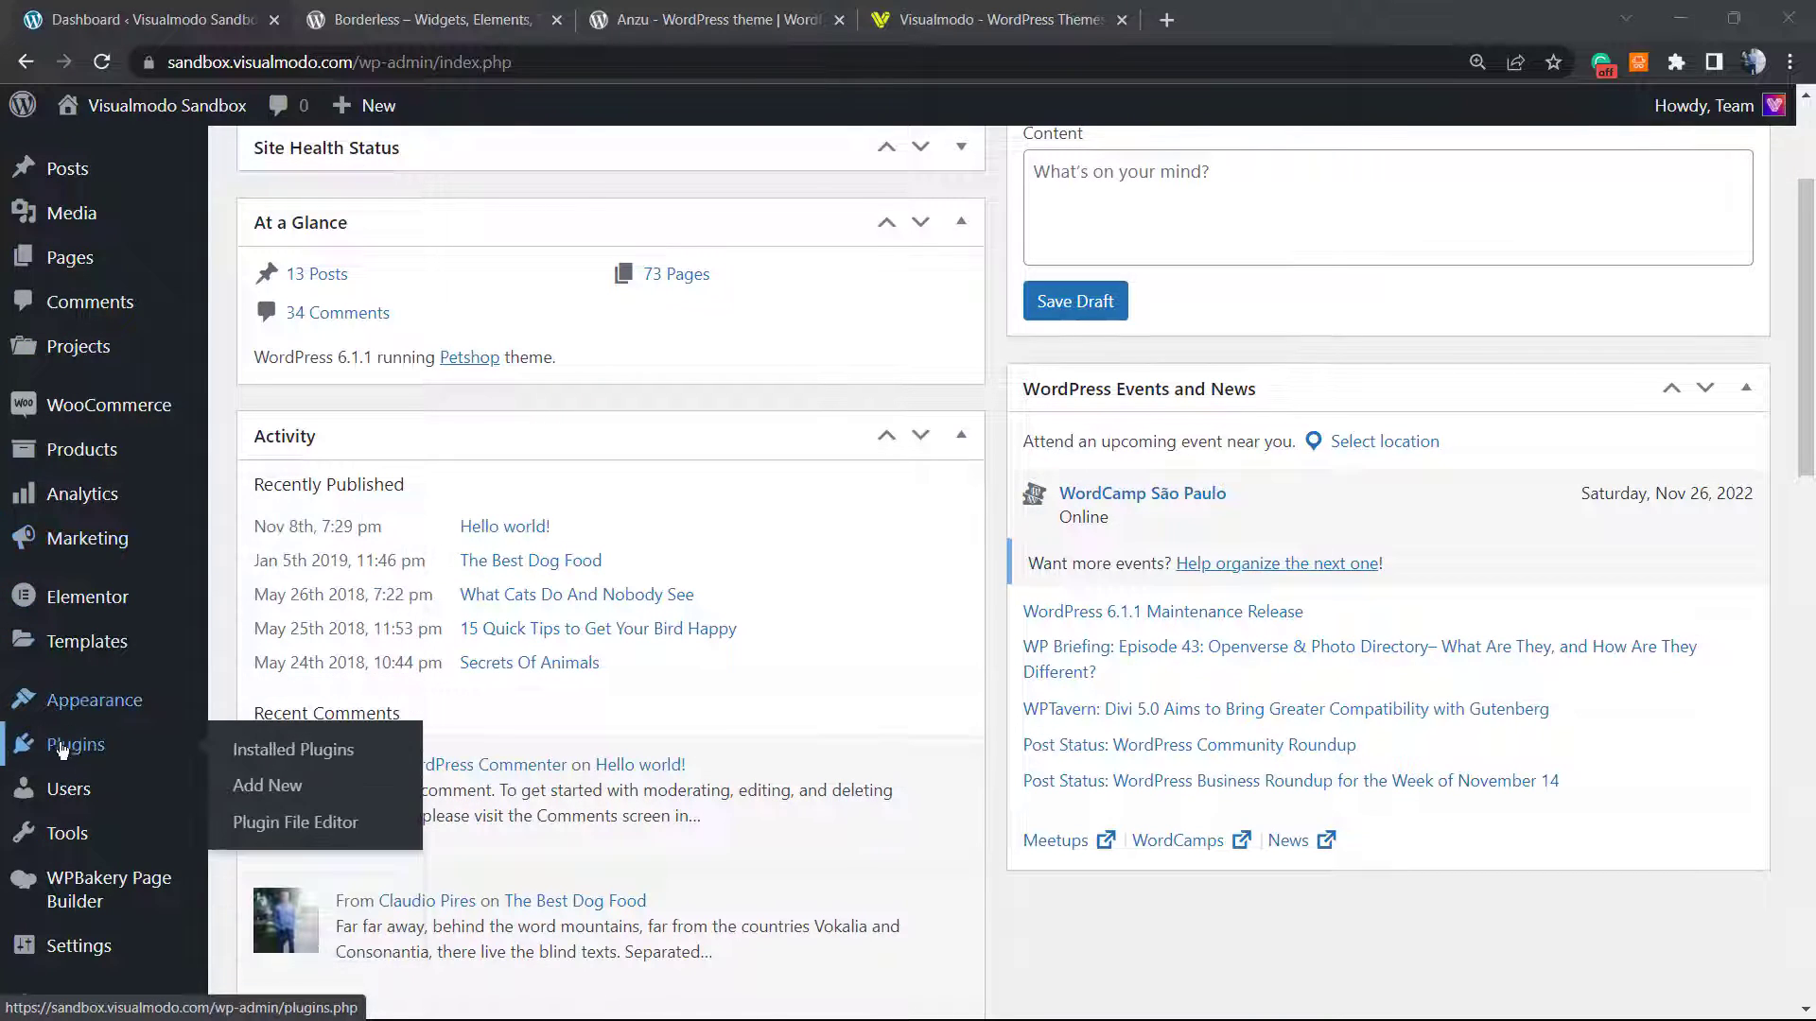
click(308, 793)
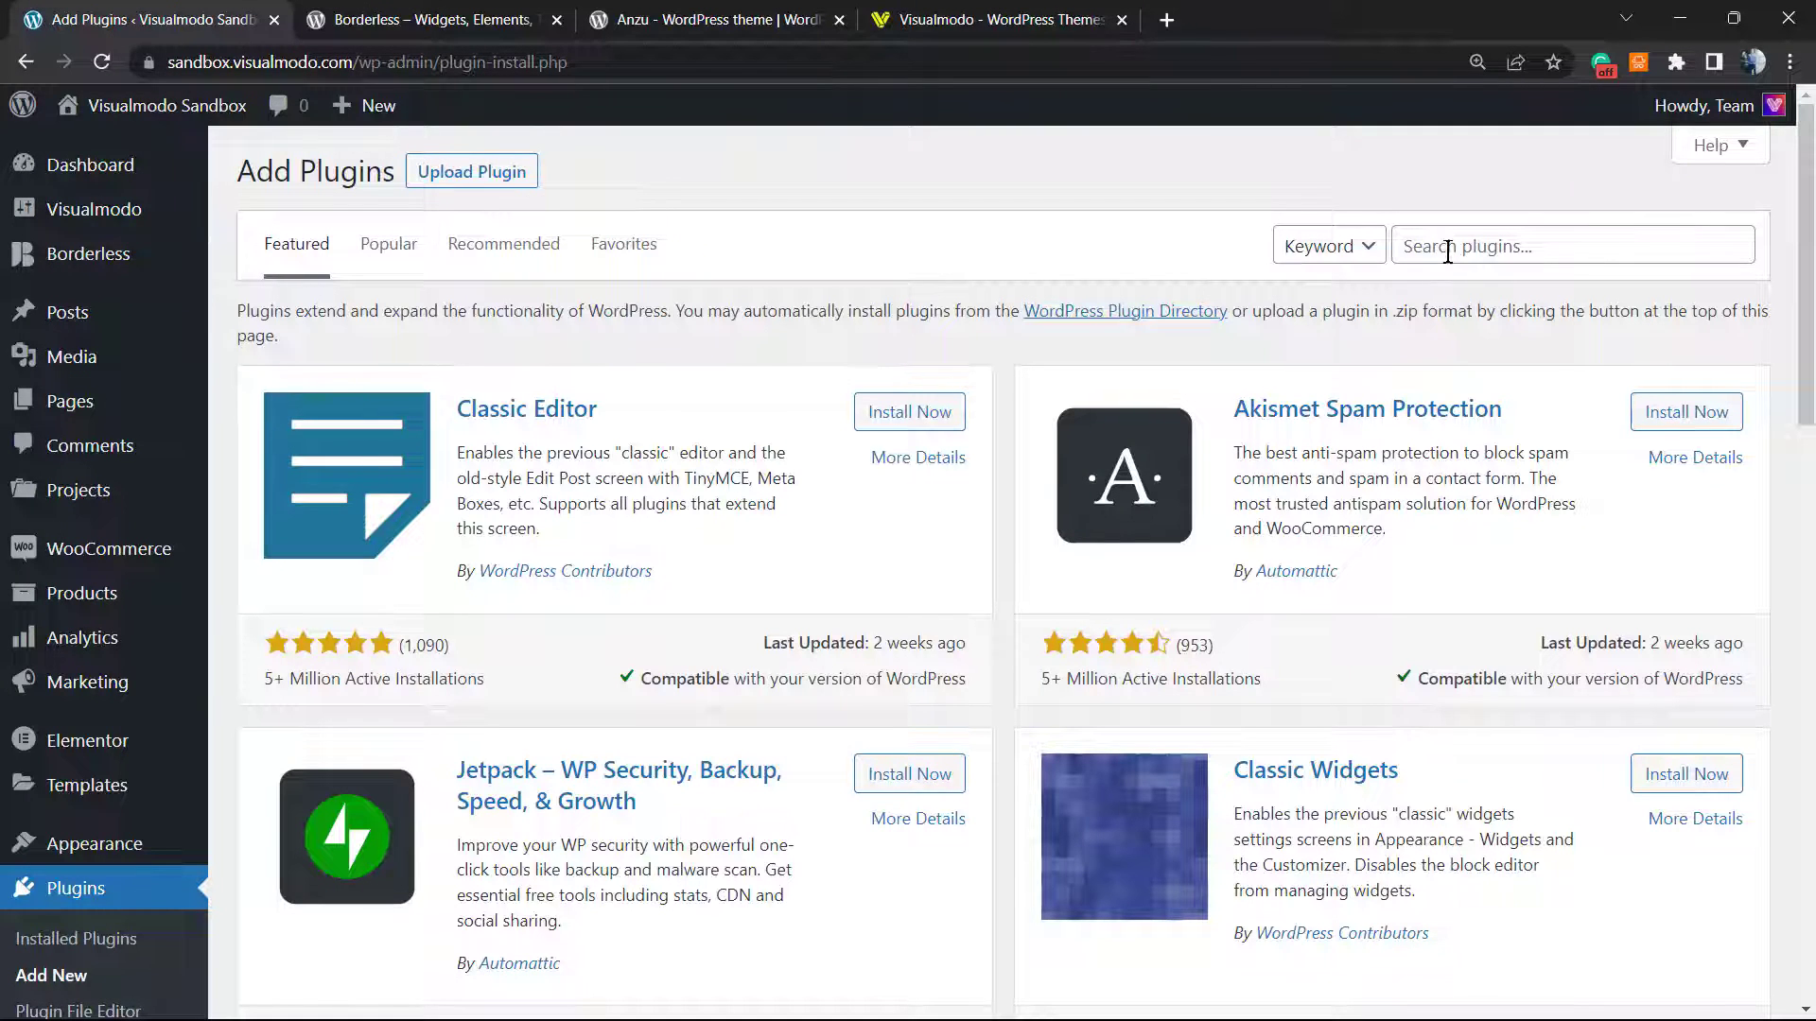
click(1447, 254)
key(ctrl+v)
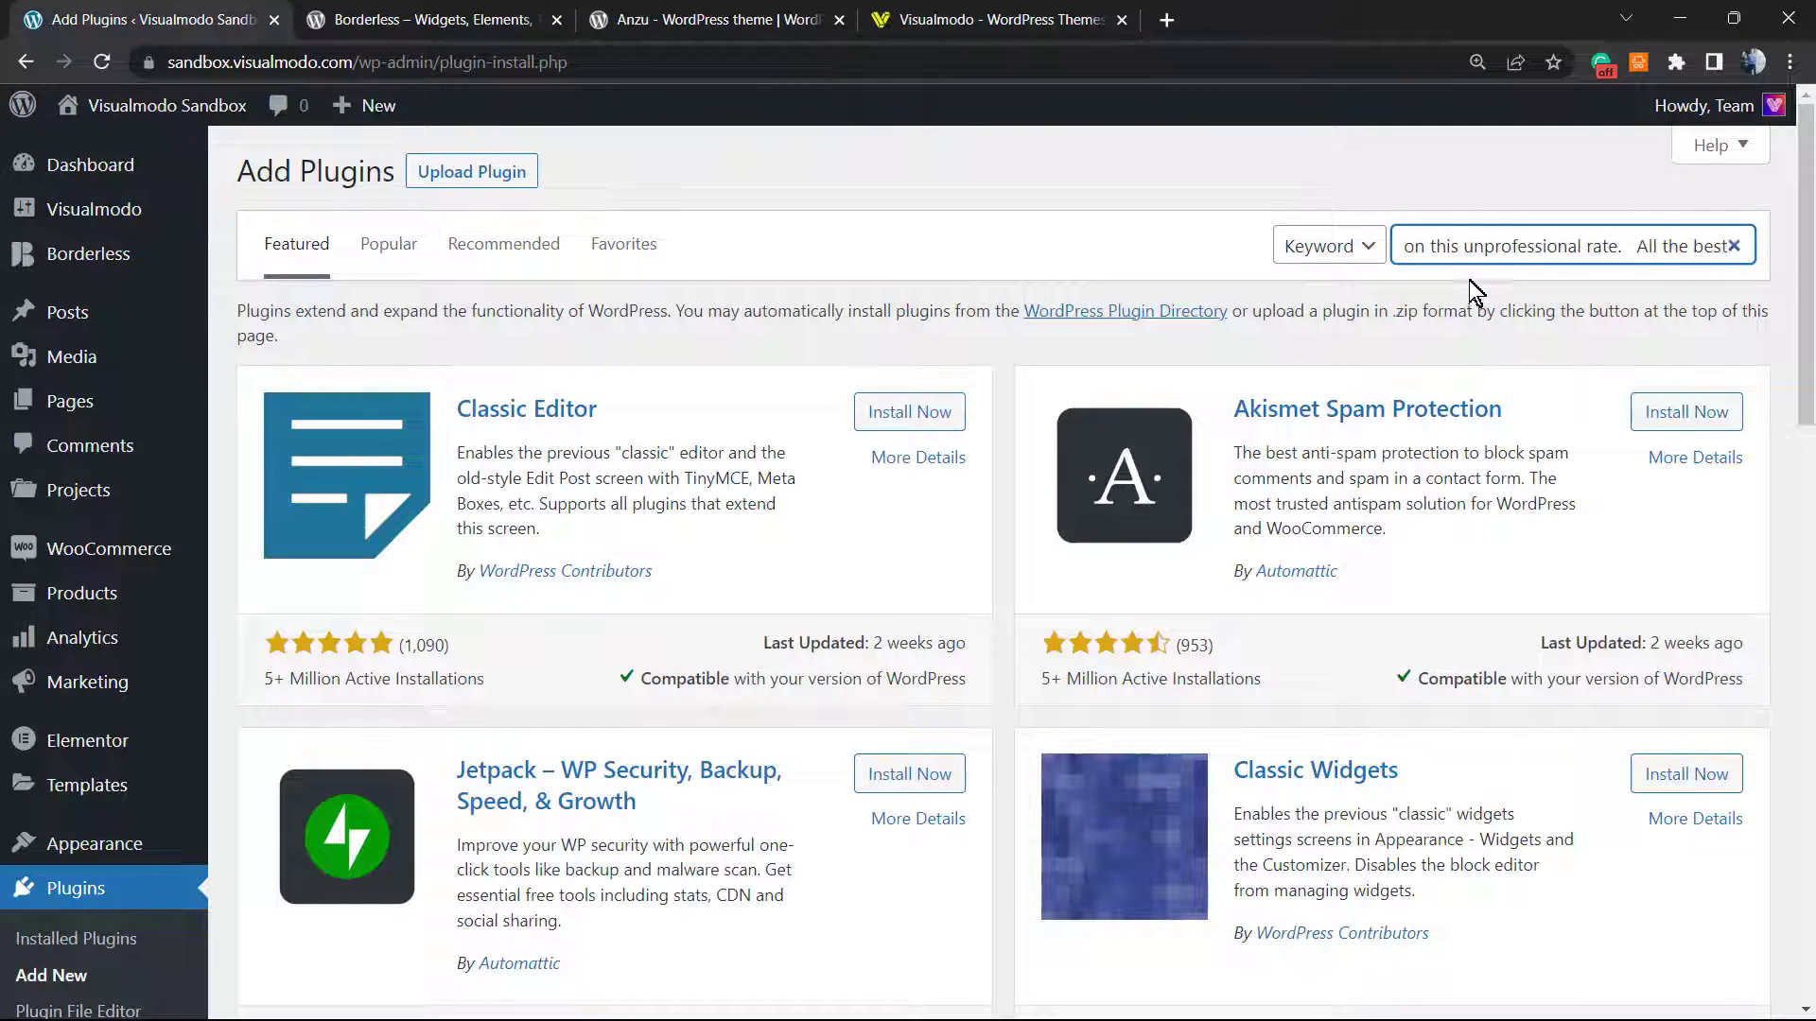
key(ctrl+a)
key(BackSpace)
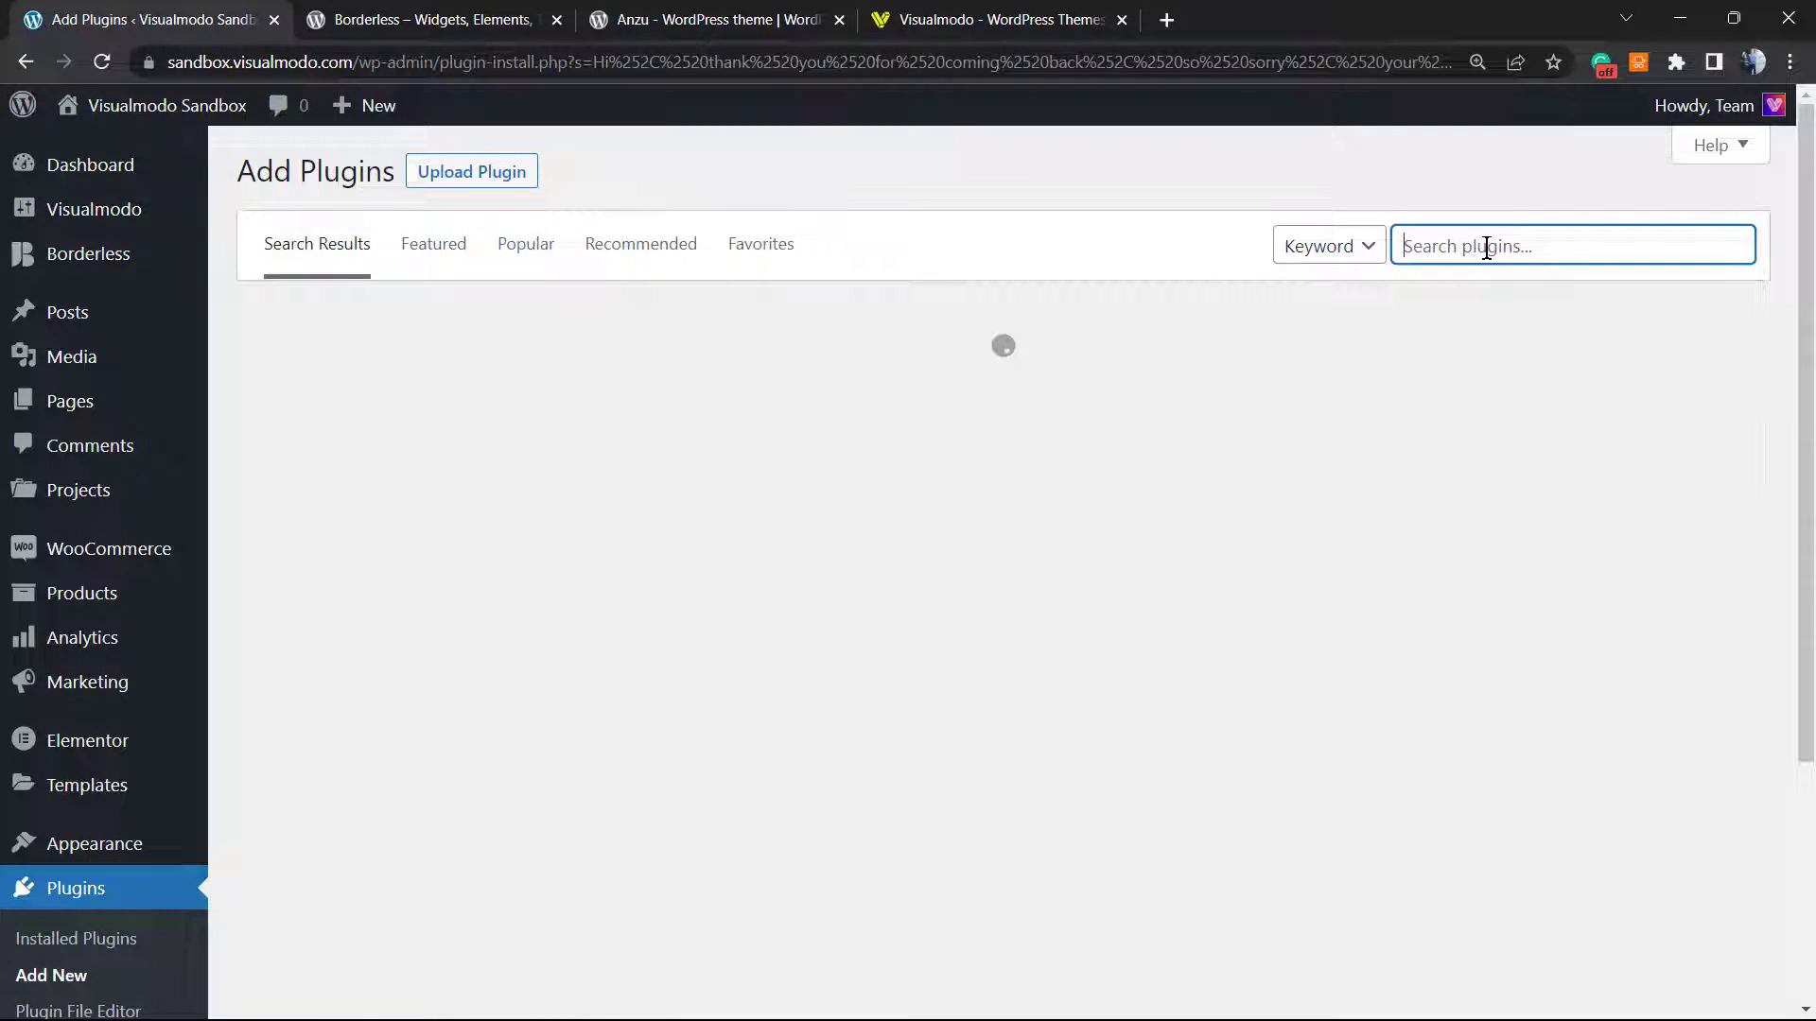
- Search the plugin directory for "custom dashboard"
click(1486, 248)
text(custo)
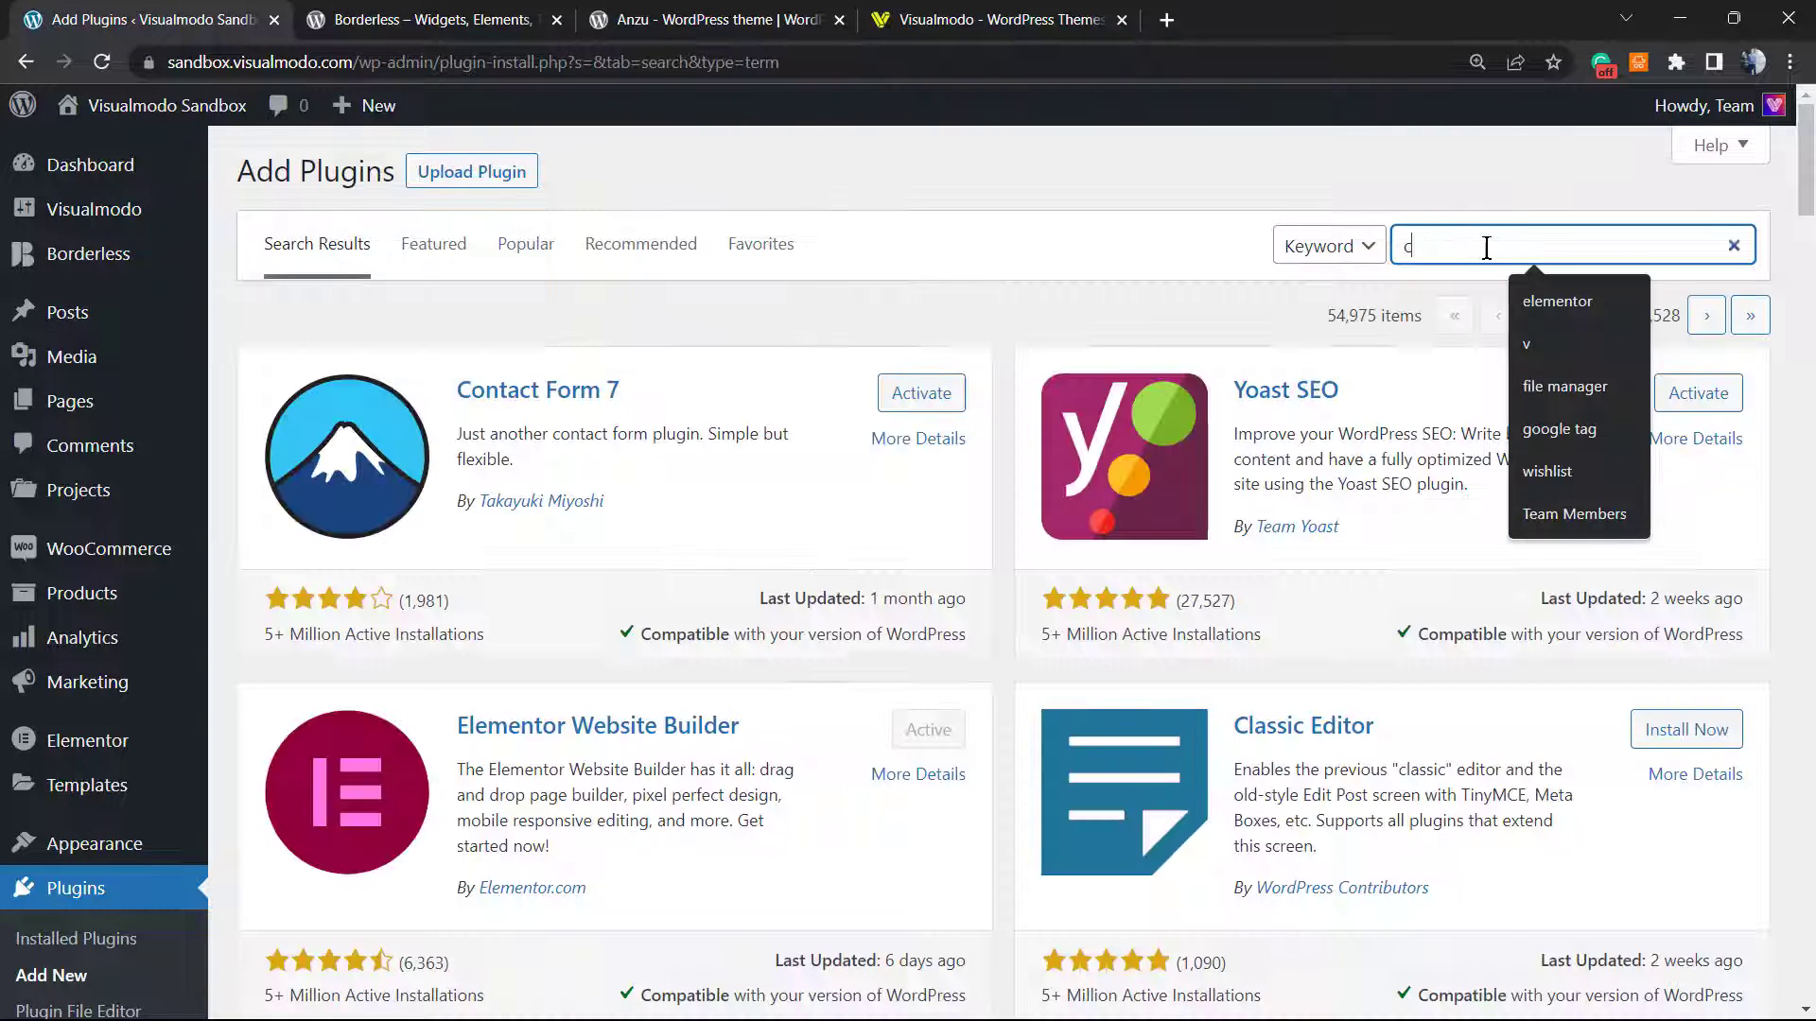
text(m dashboard)
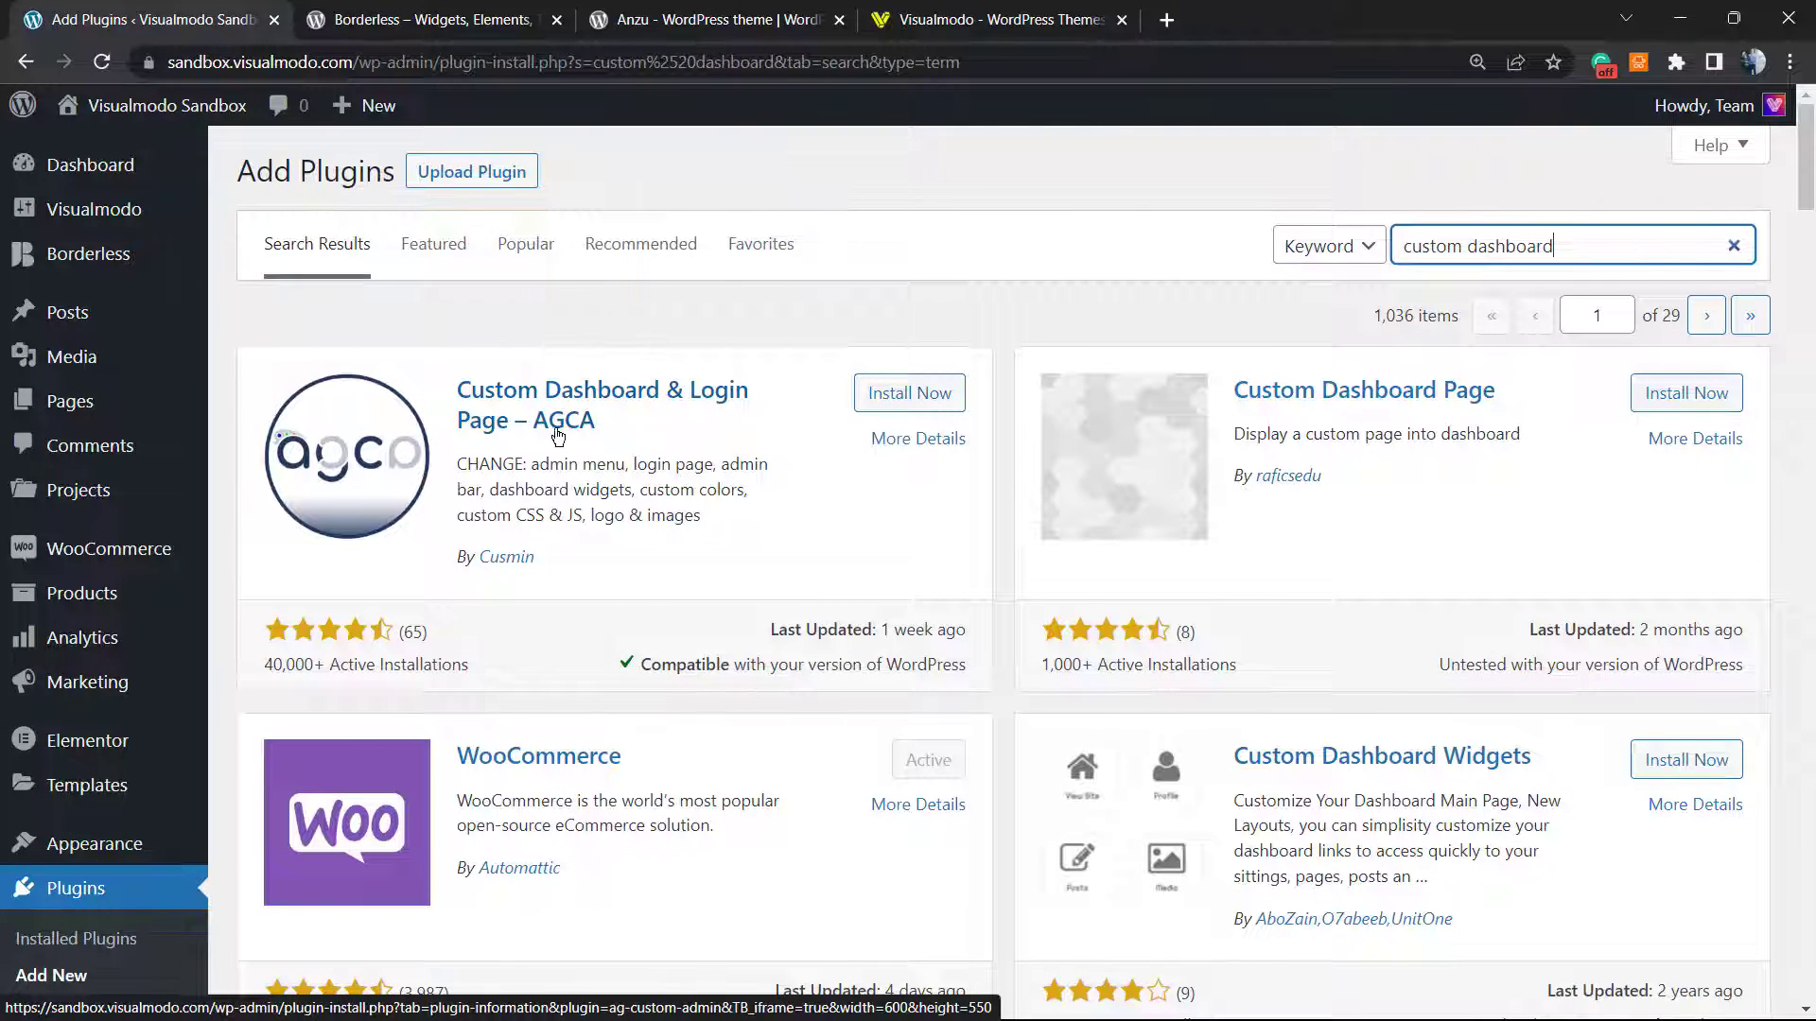
- Install and activate the Custom Dashboard & Login Page – AGCA plugin
click(884, 397)
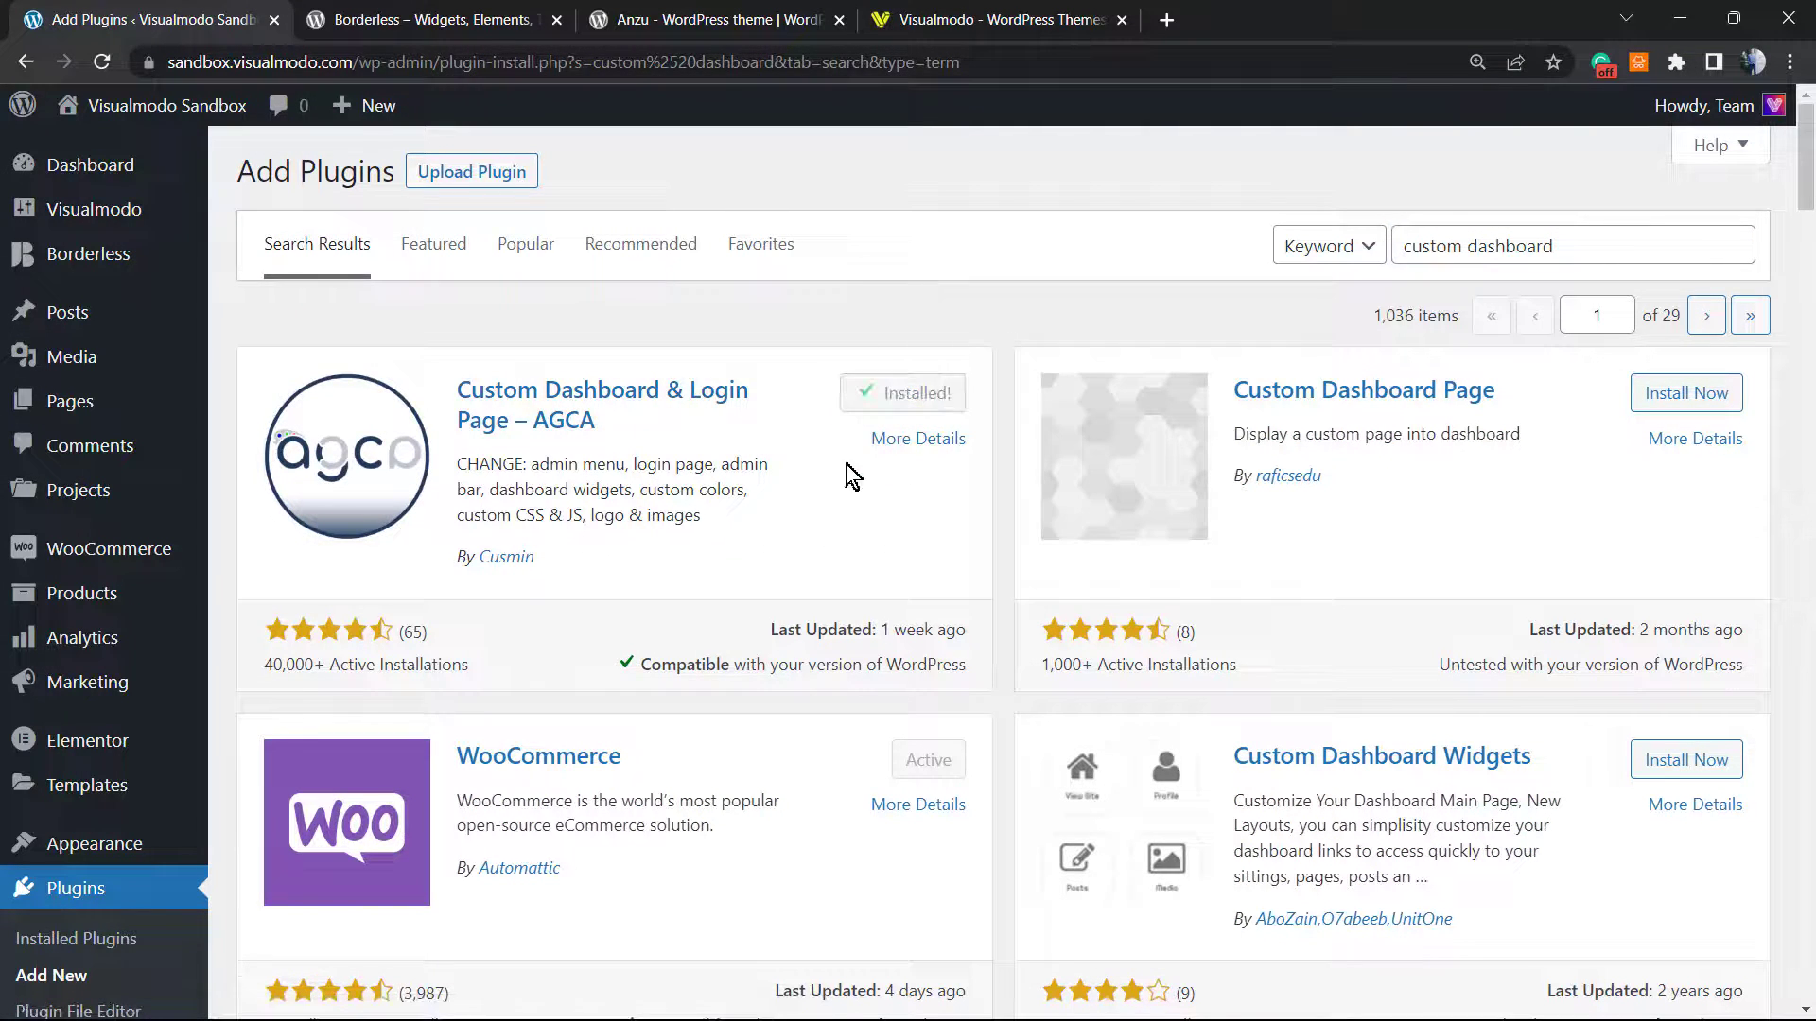
click(936, 401)
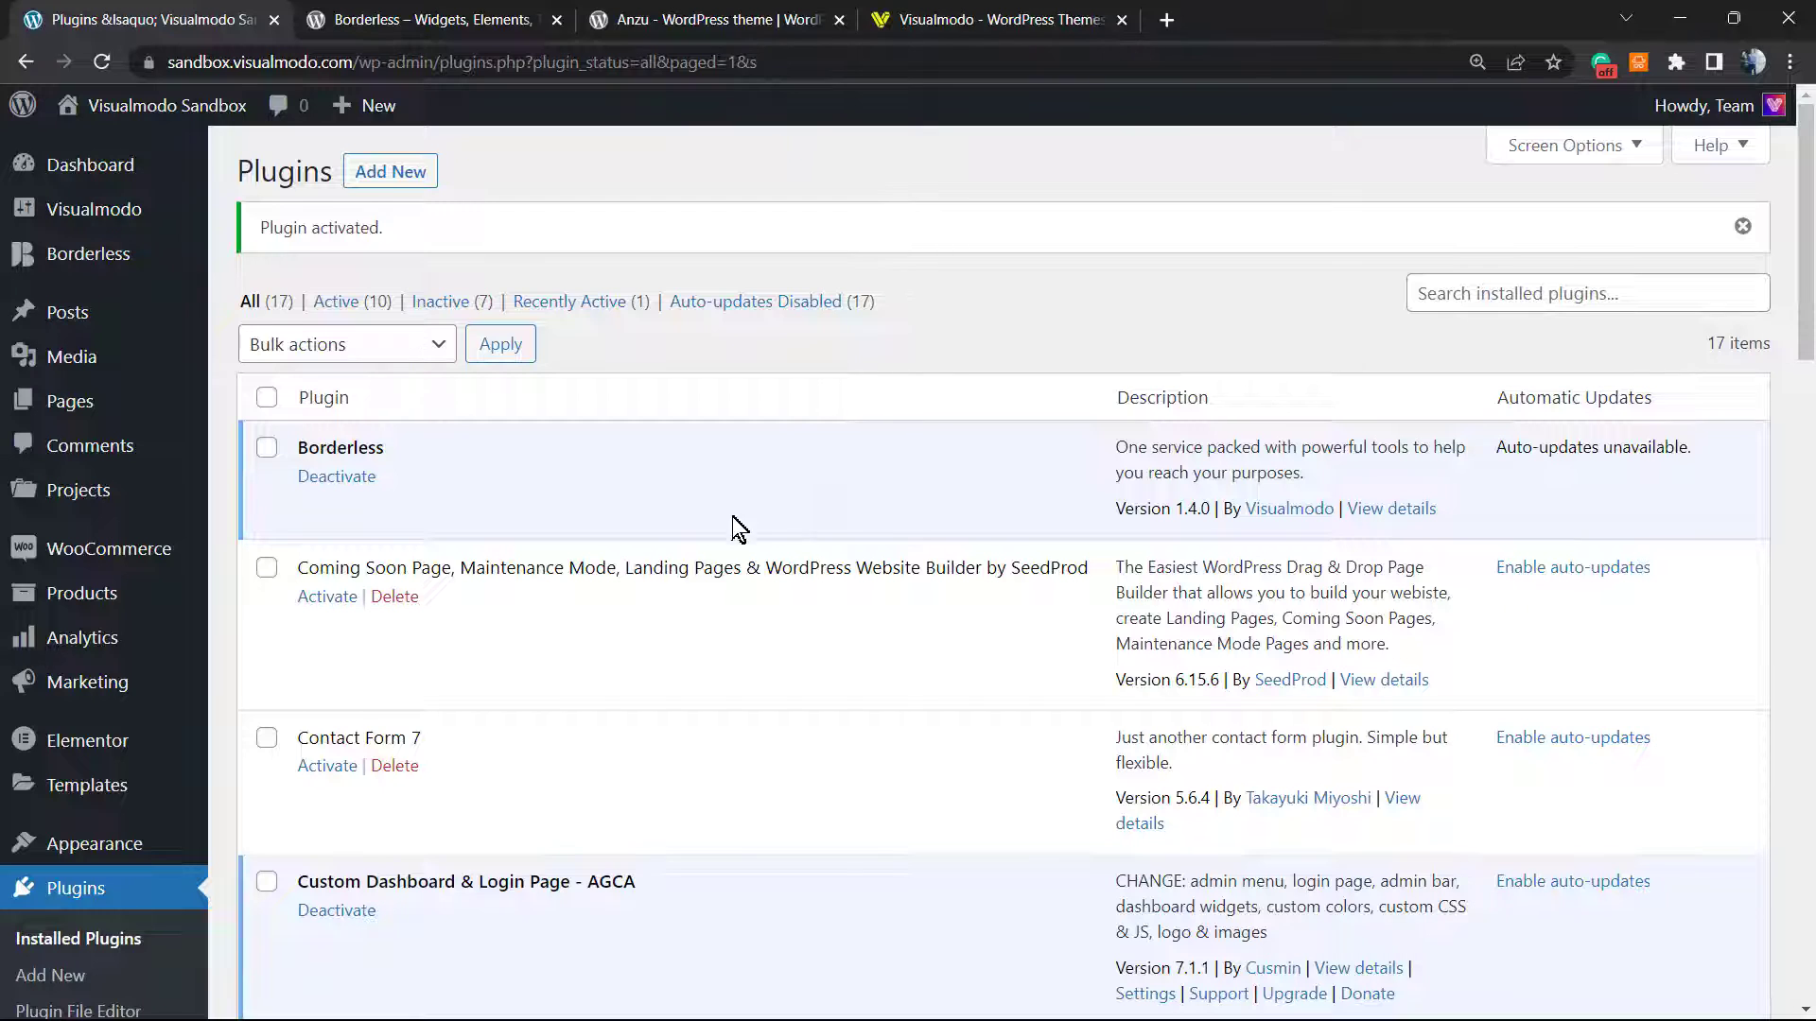
scroll(483, 700, down, 1)
triple_click(411, 764)
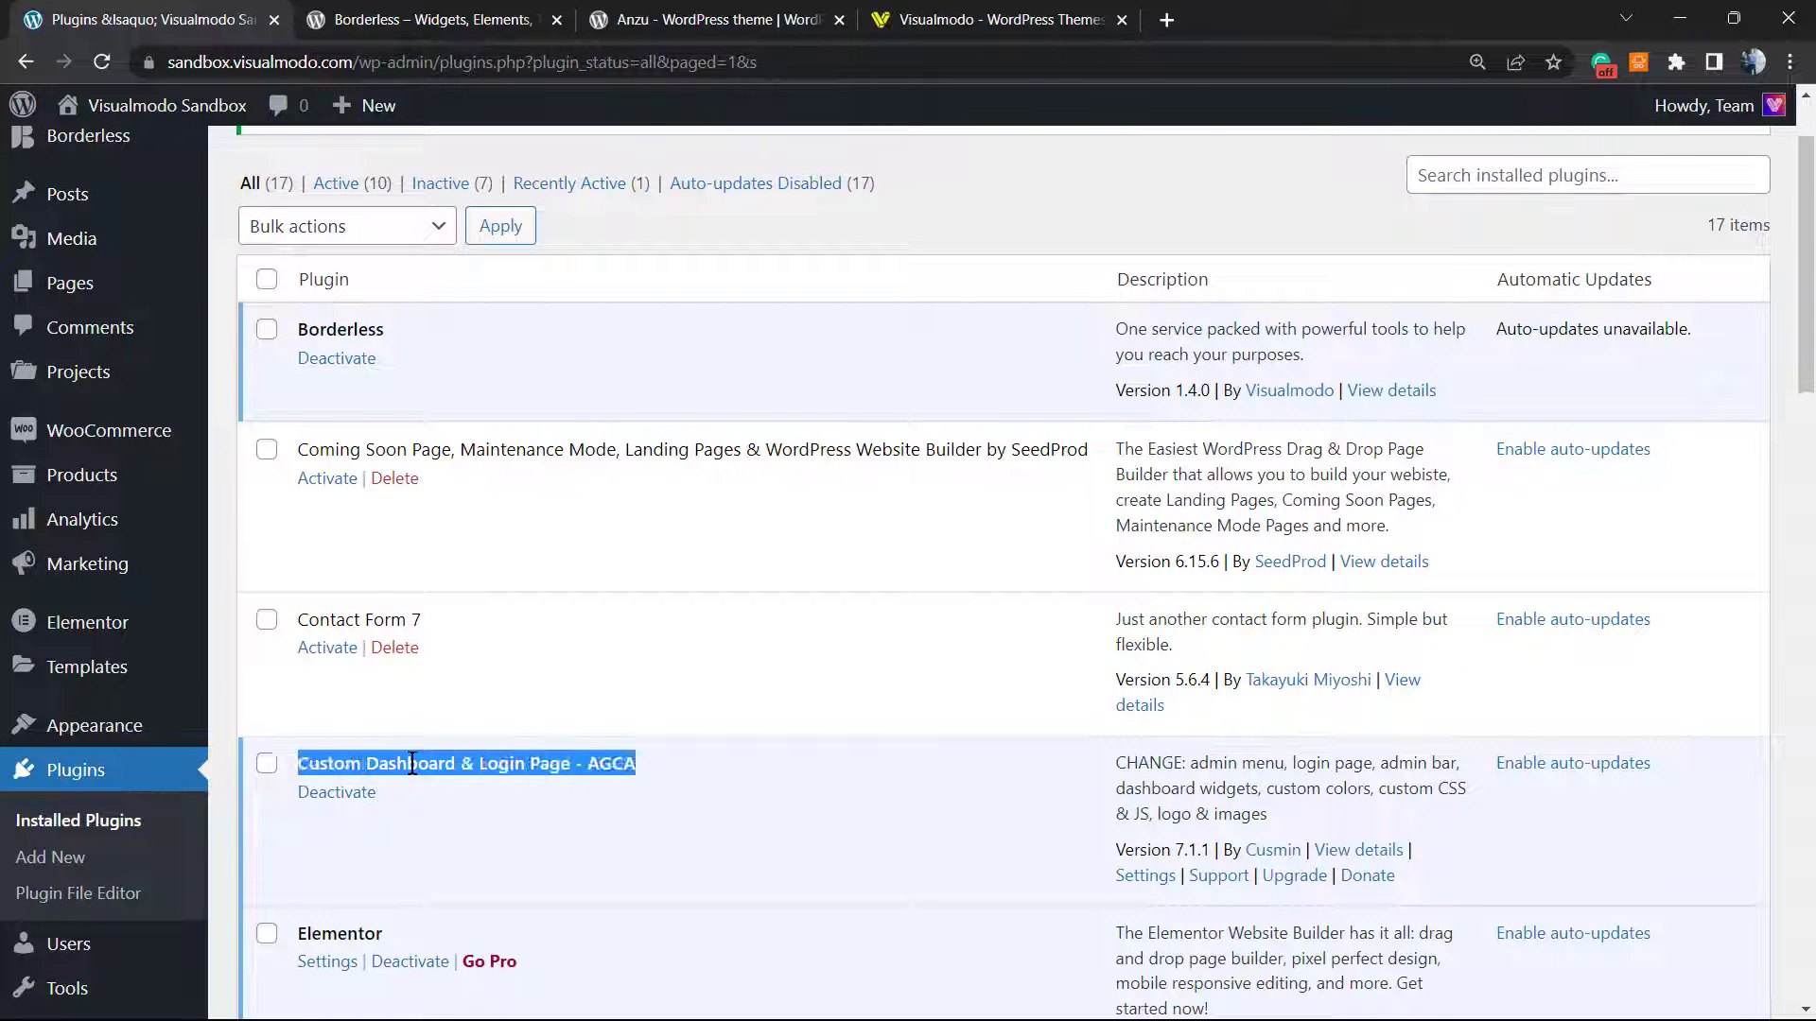
click(412, 765)
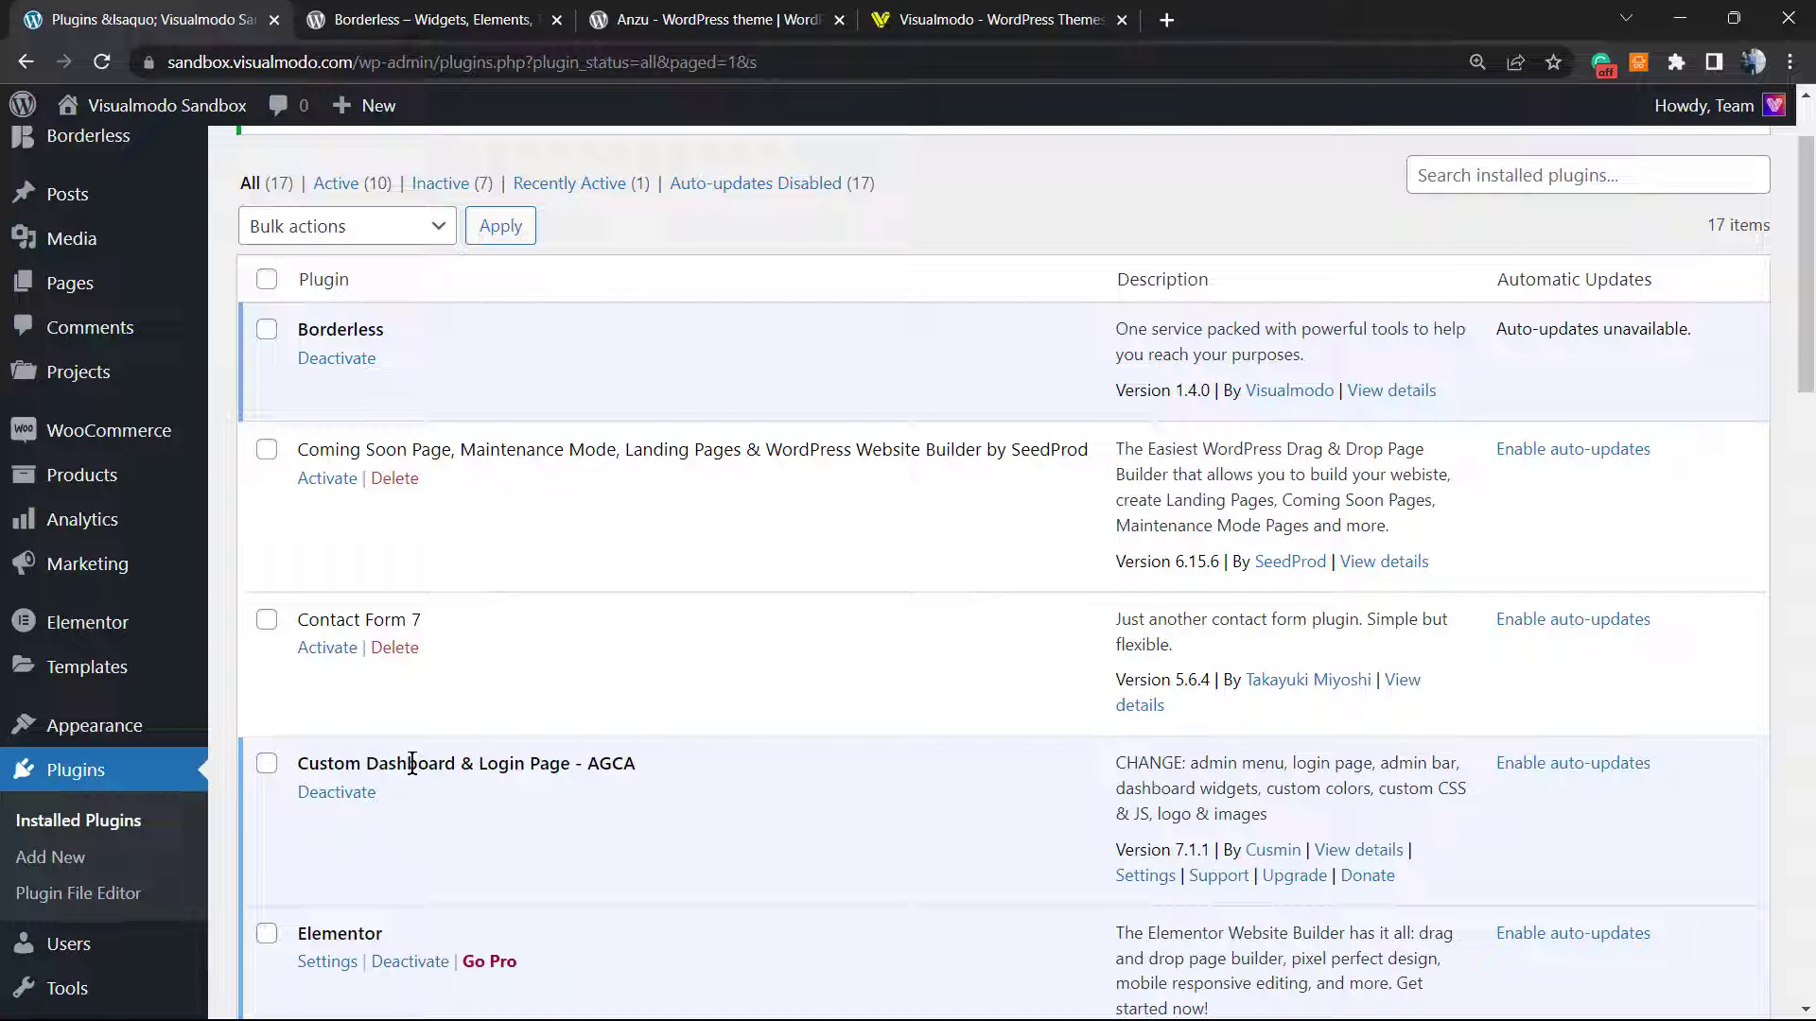
- Open the settings page of the AGCA plugin
drag(1120, 884, 1162, 878)
click(1100, 882)
scroll(235, 734, down, 4)
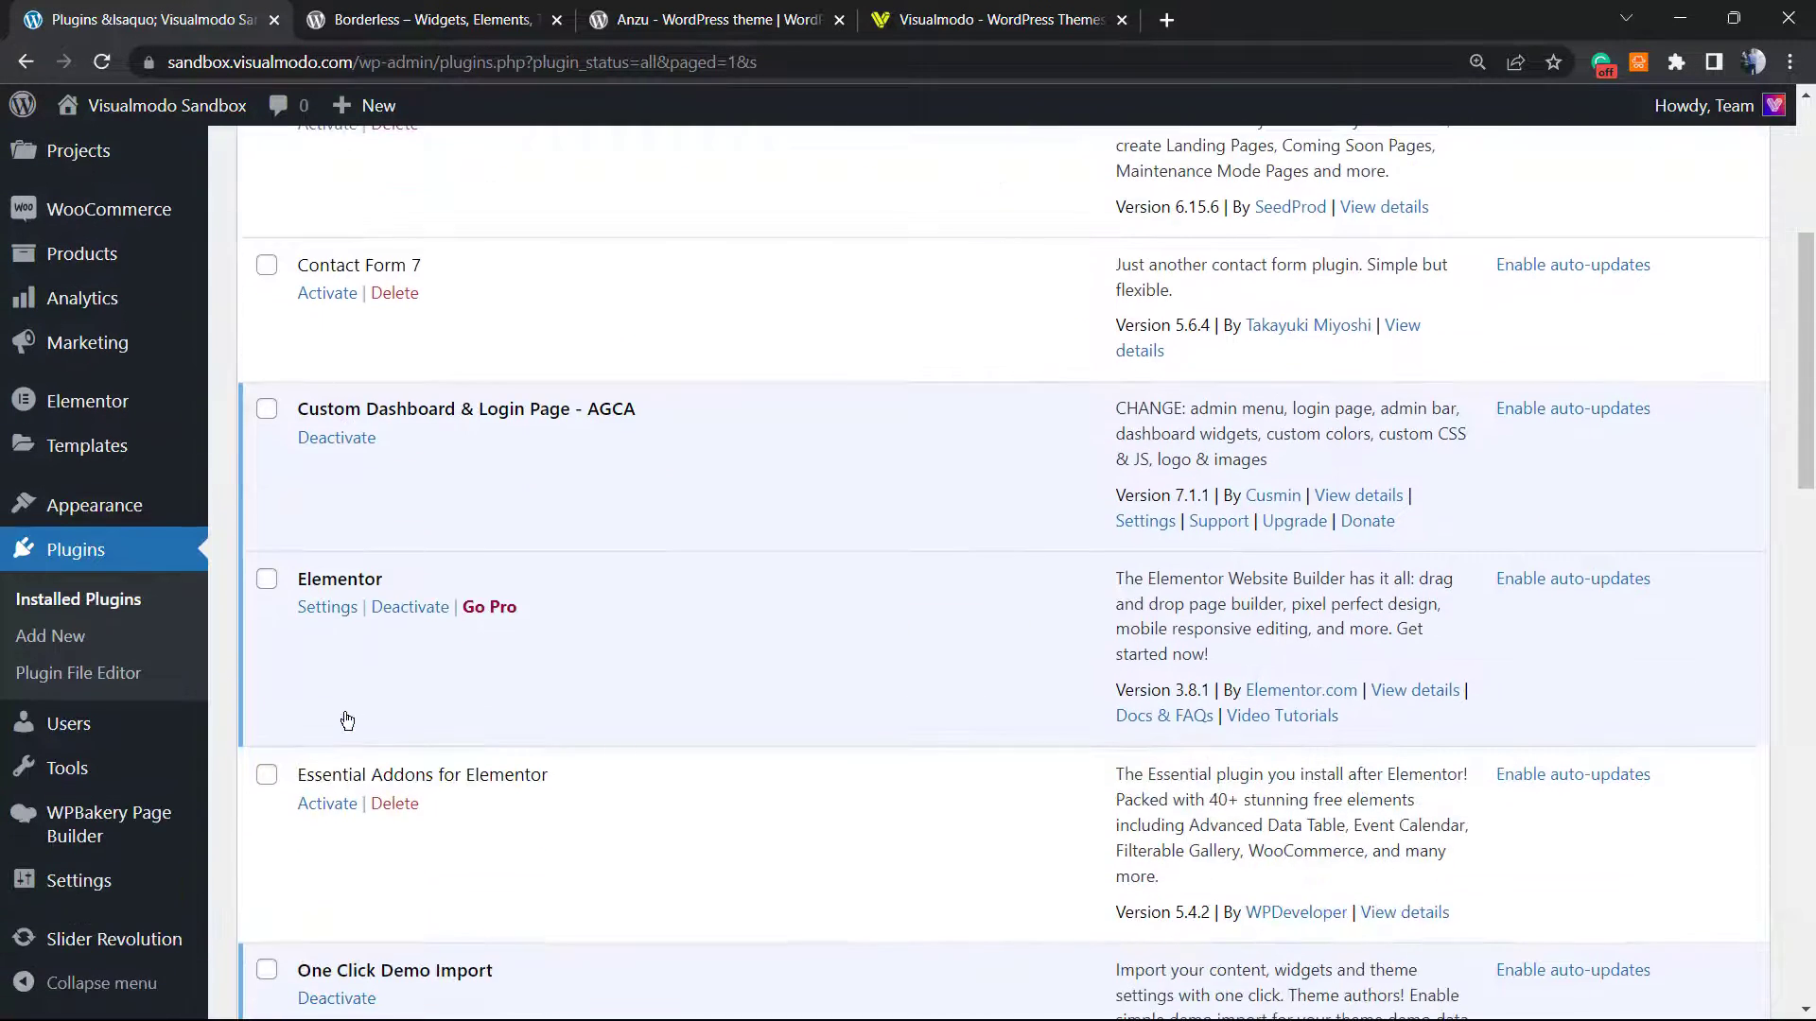
mouse_move(81, 784)
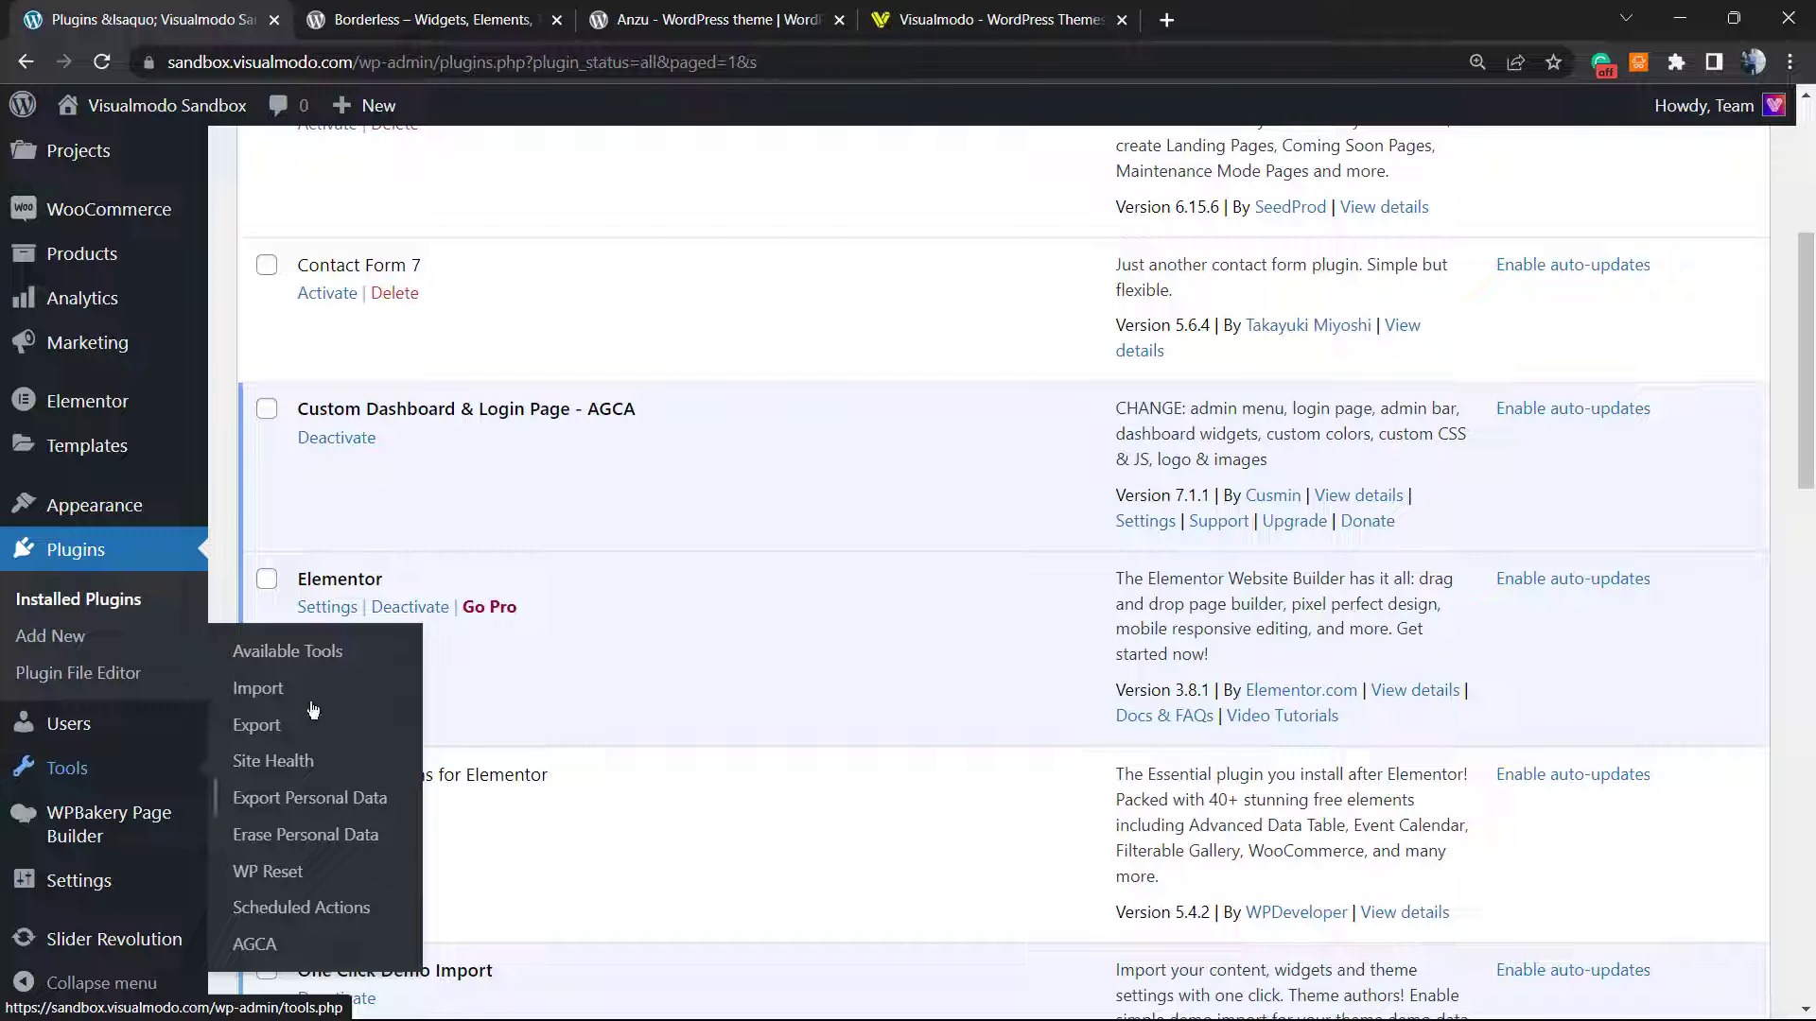
click(292, 953)
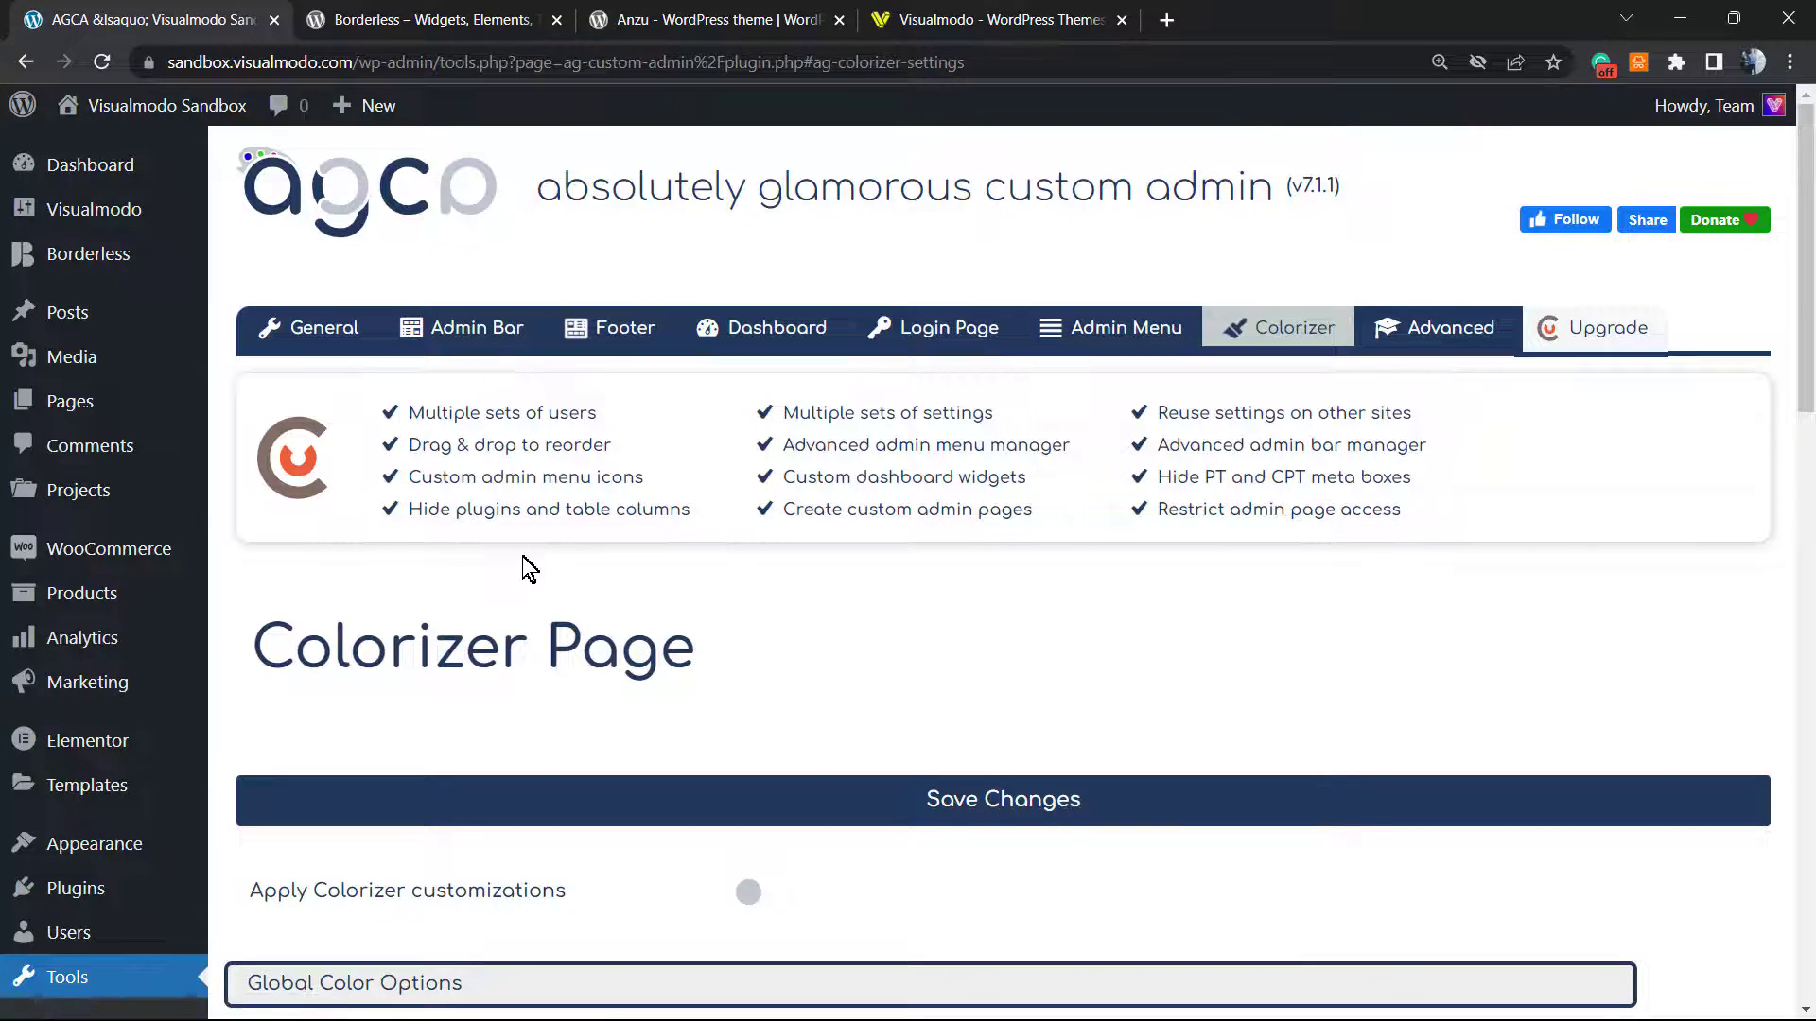
- Examine AGCA's General Settings, including the safe users capability, the page hiding options and the explanations of the options
click(317, 328)
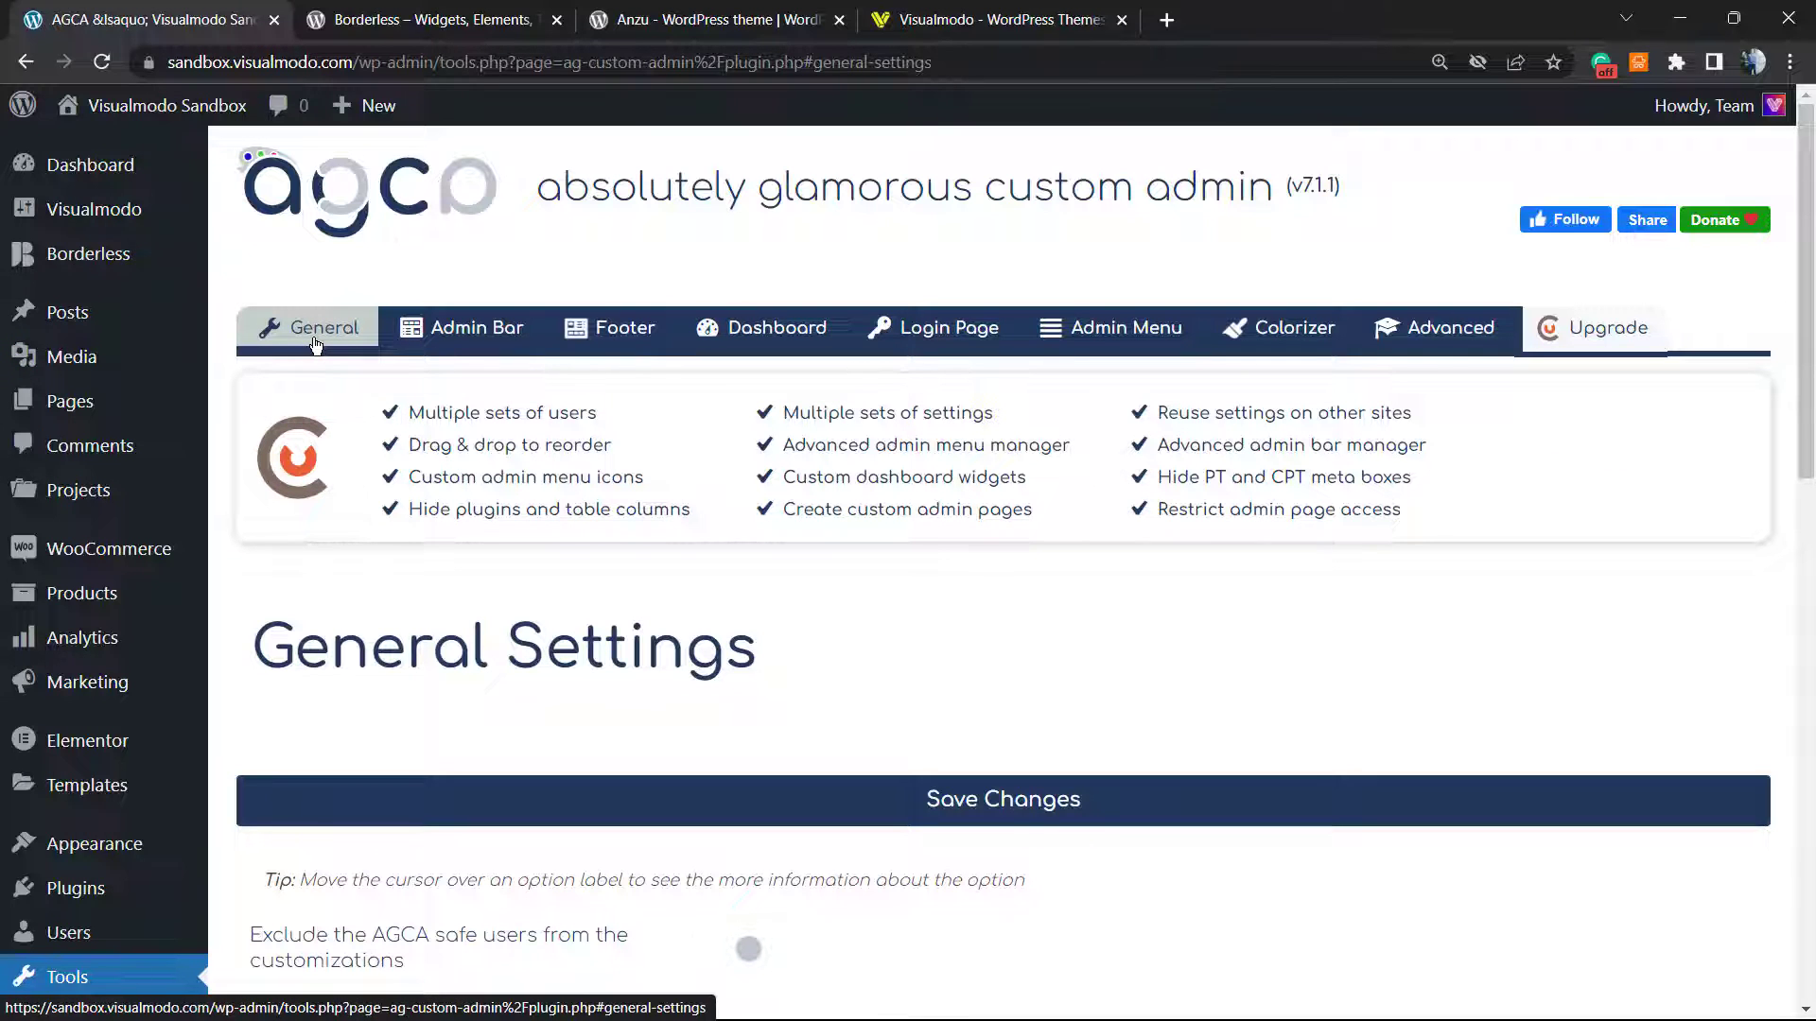
scroll(507, 519, down, 5)
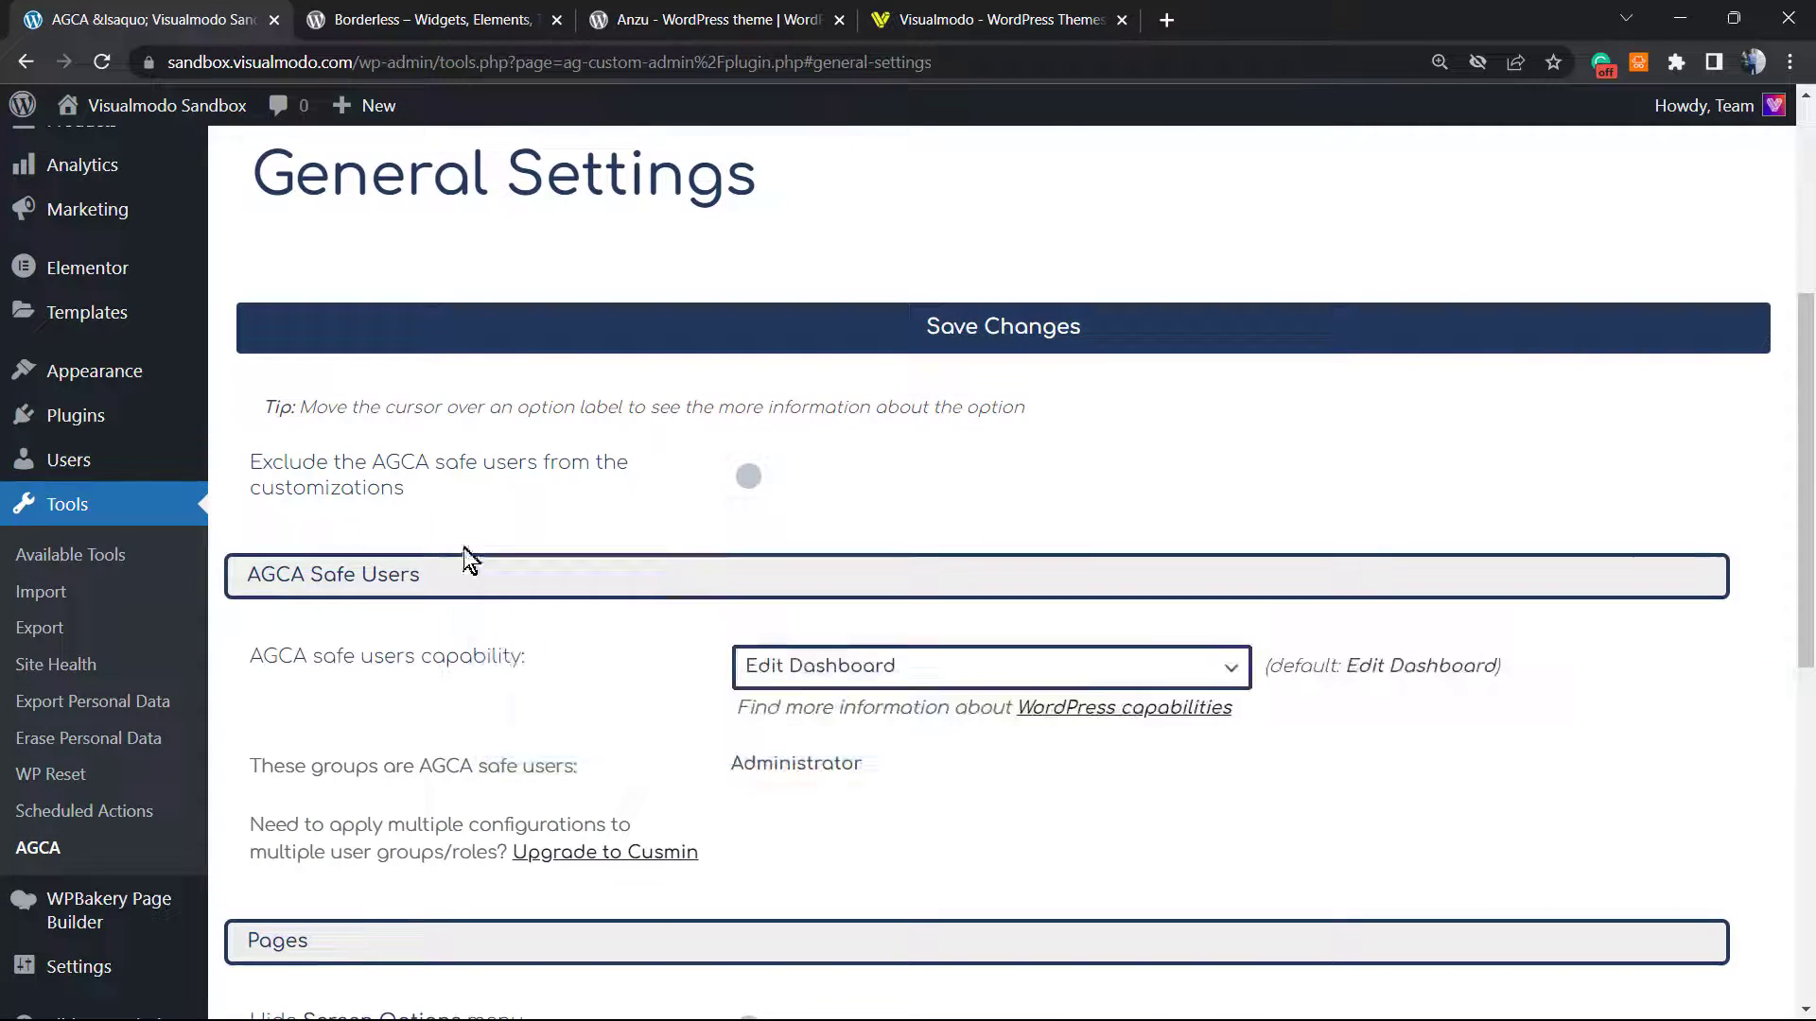
mouse_move(359, 677)
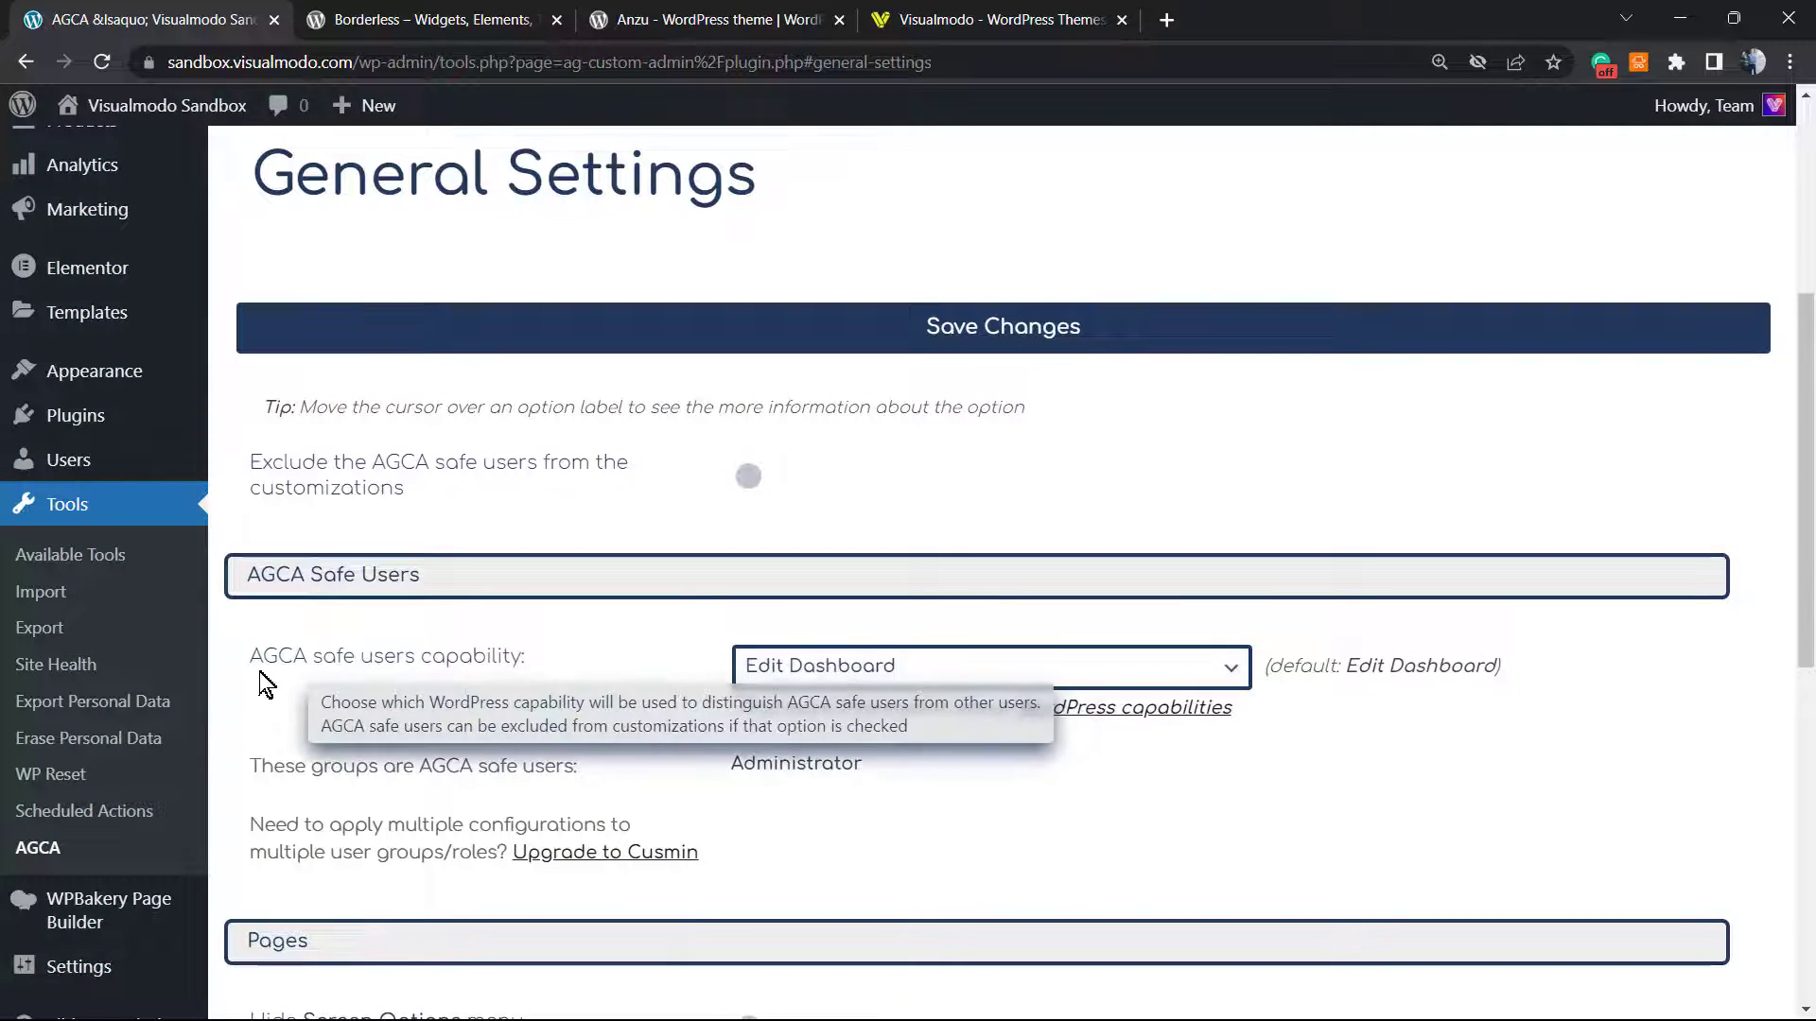
scroll(568, 648, down, 4)
scroll(632, 548, up, 3)
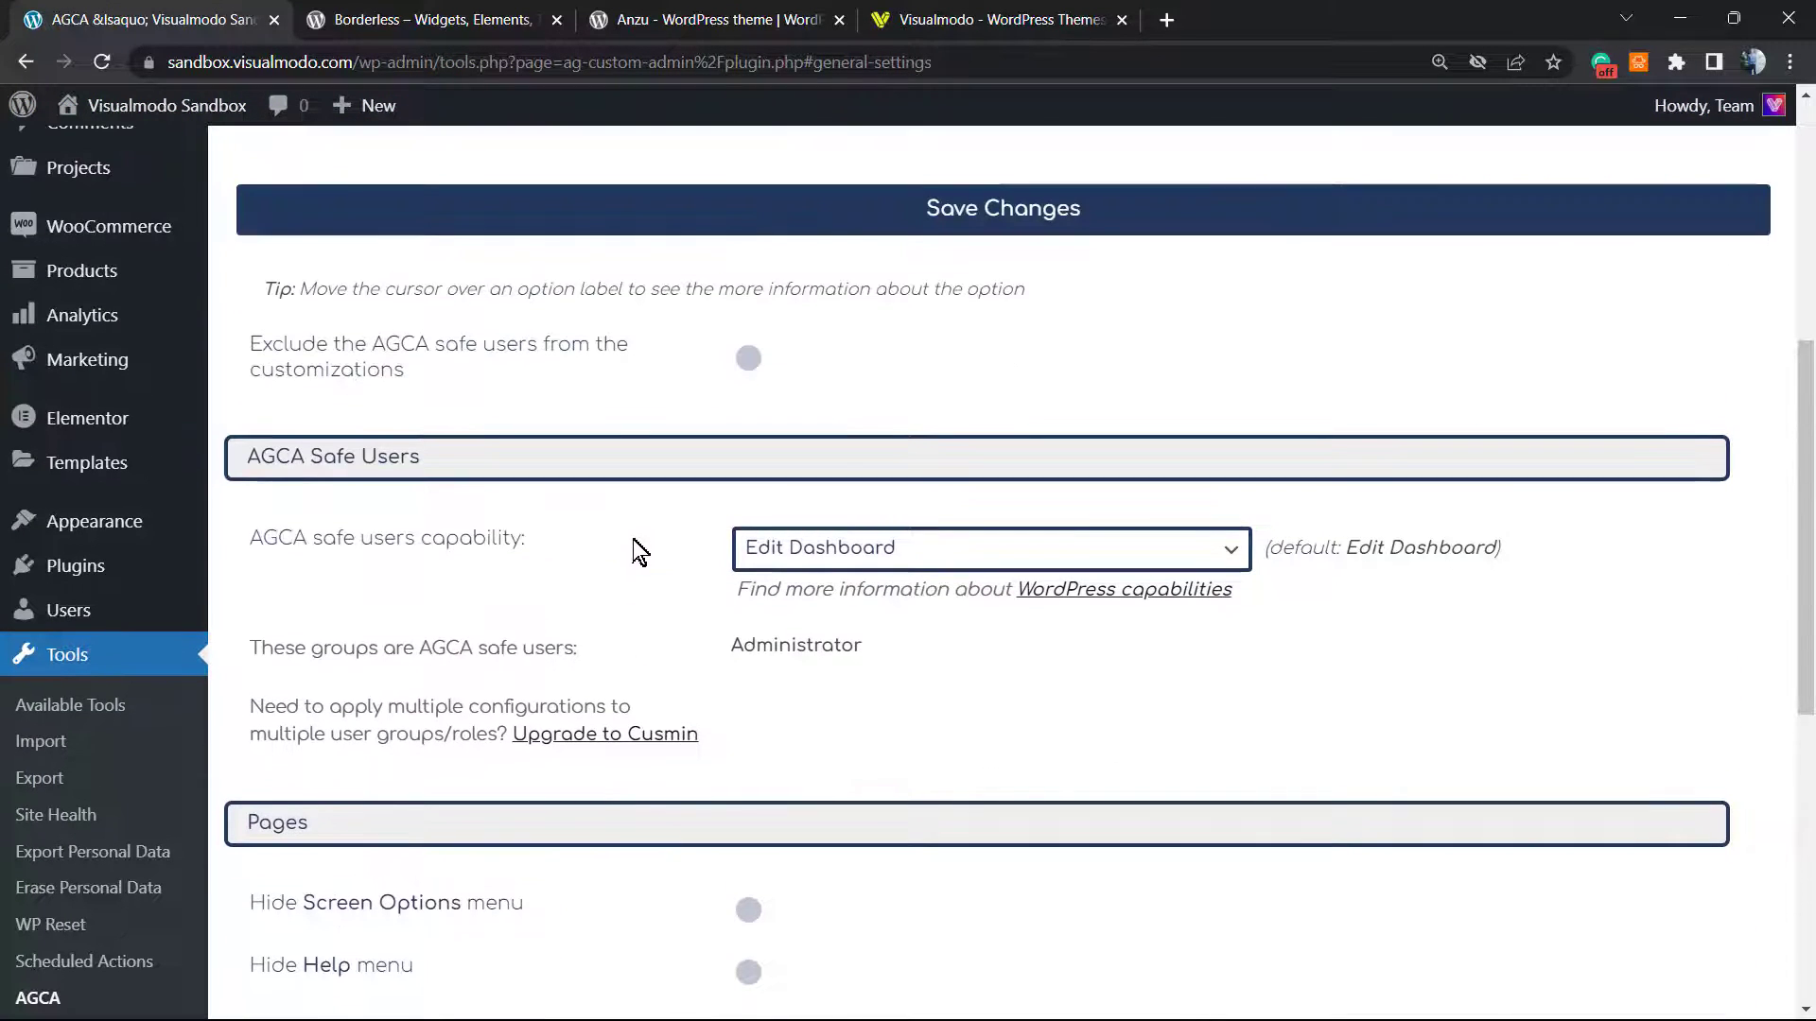
scroll(558, 614, down, 4)
mouse_move(440, 552)
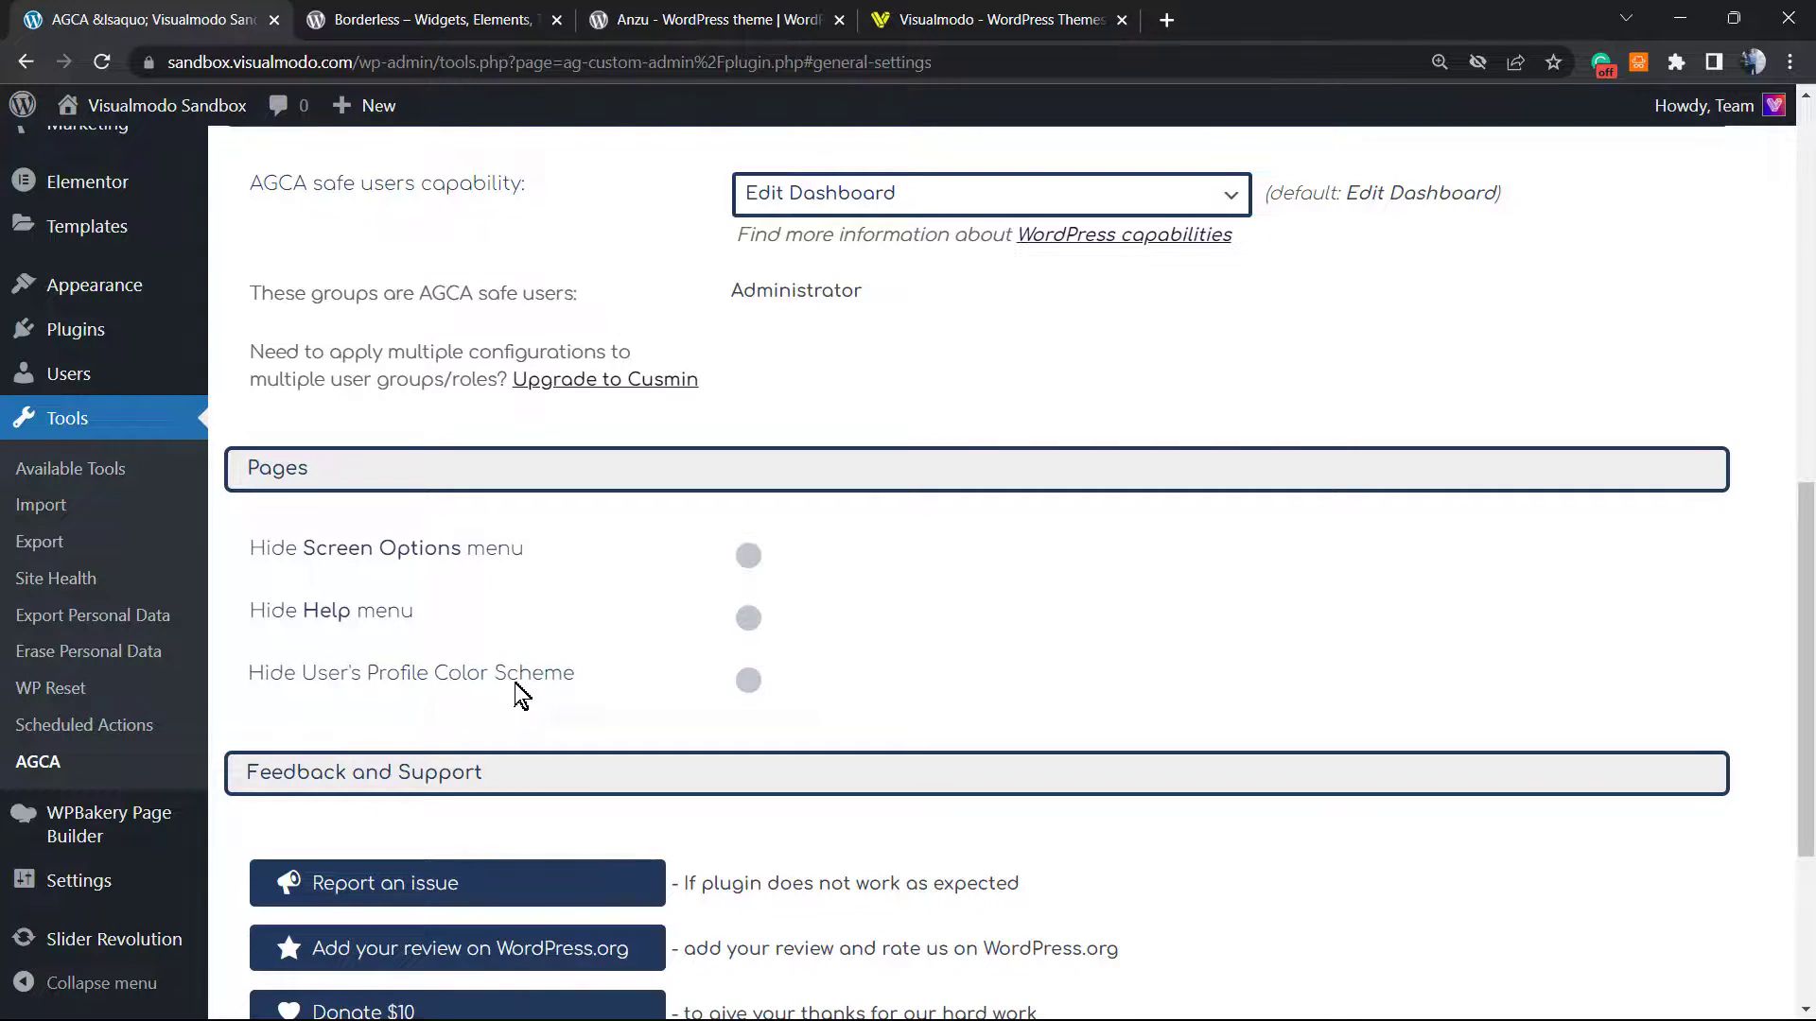
scroll(520, 691, down, 2)
scroll(533, 683, down, 2)
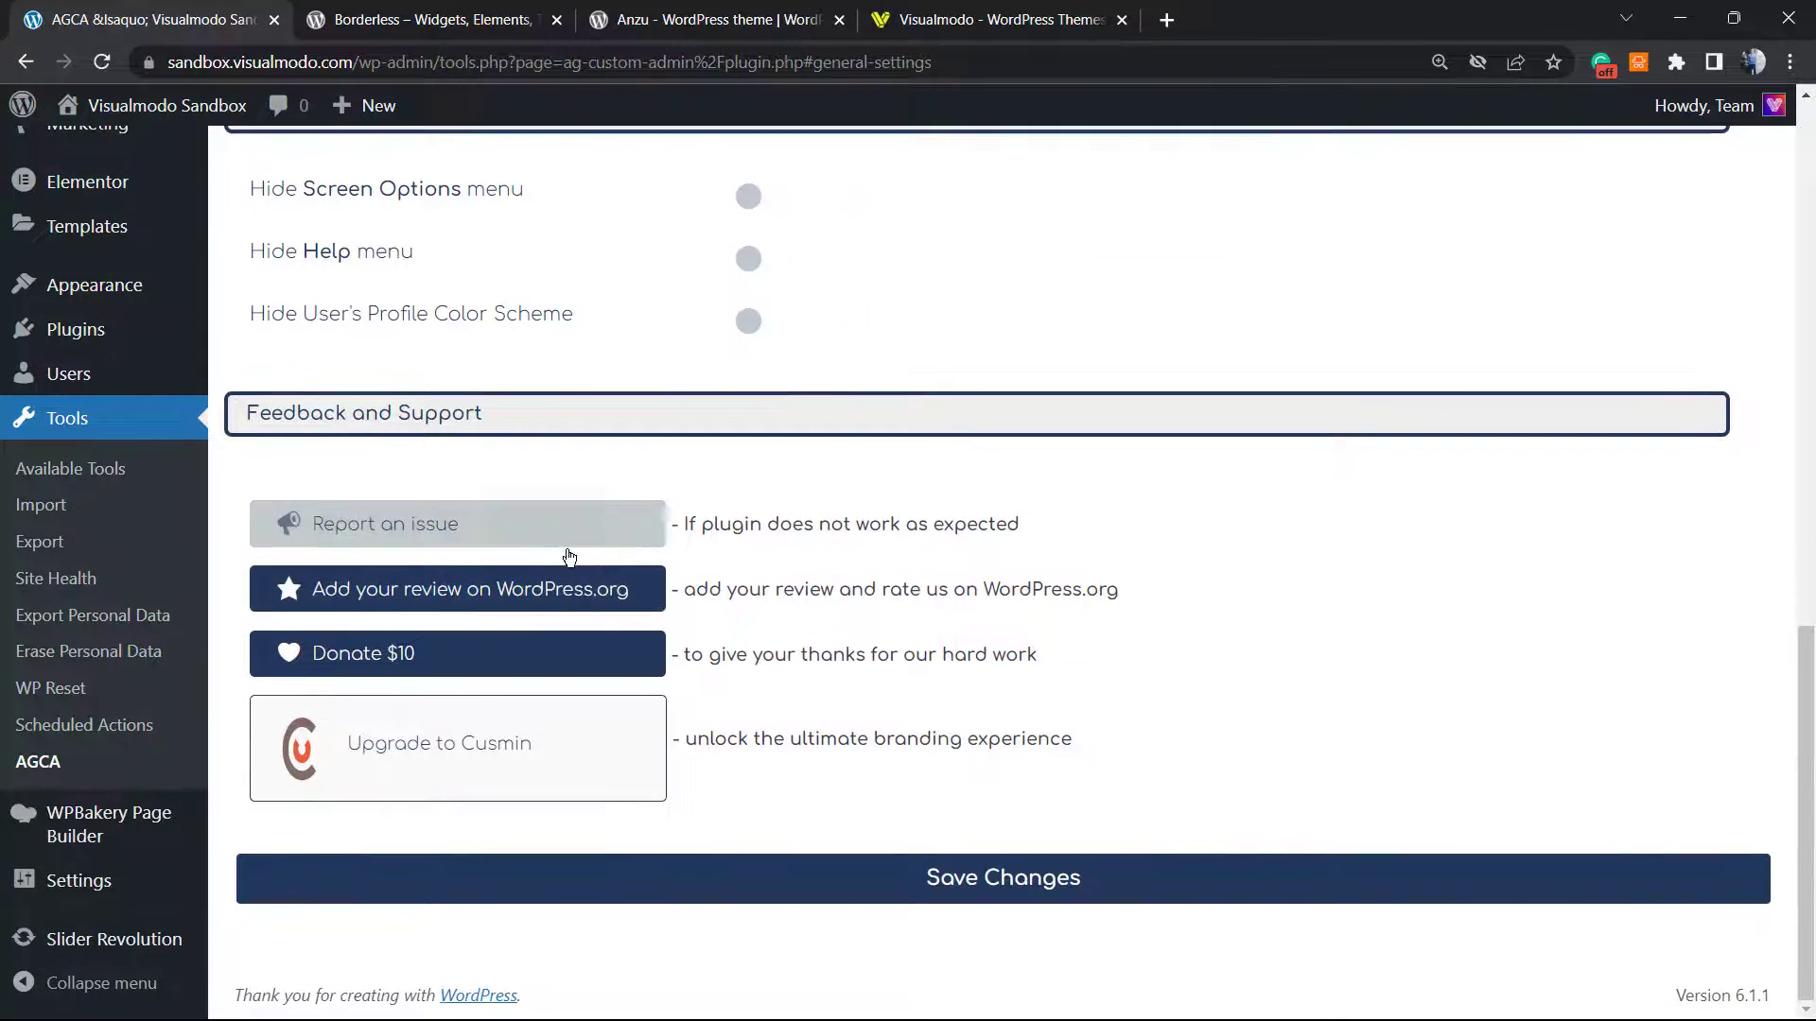
scroll(567, 559, up, 4)
scroll(572, 568, up, 10)
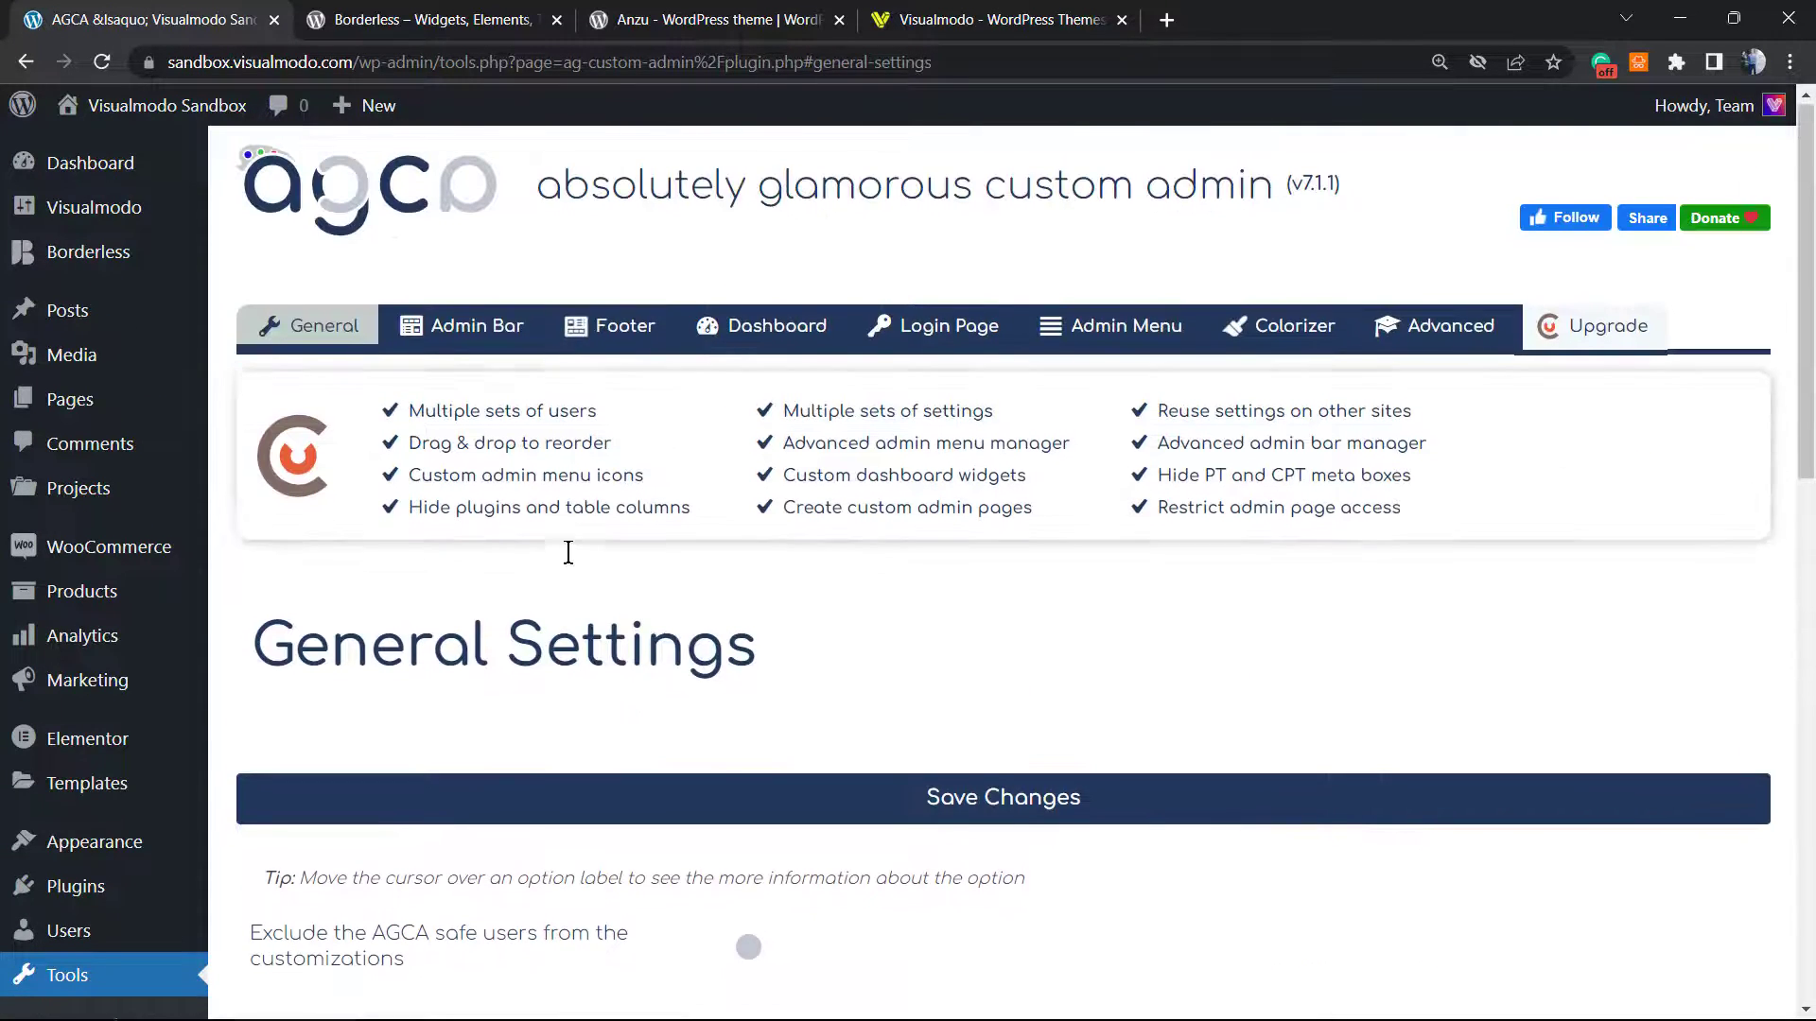
scroll(567, 558, down, 5)
mouse_move(426, 478)
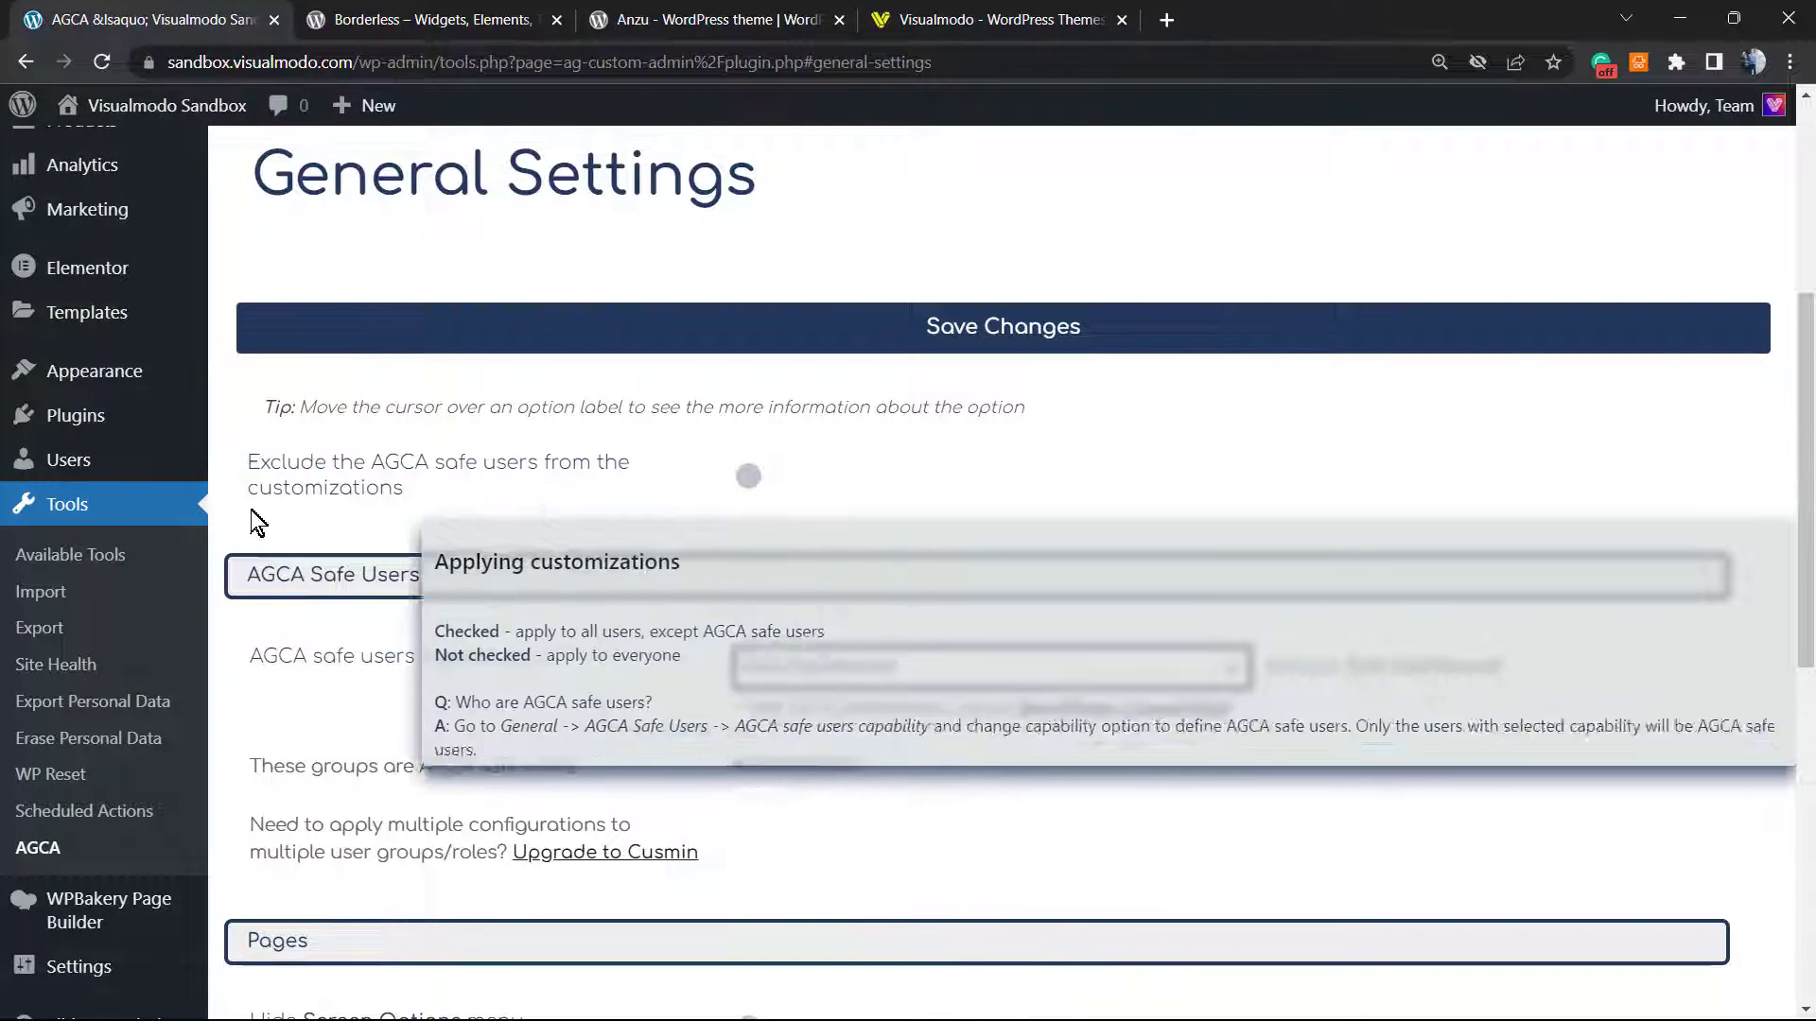
scroll(464, 491, up, 5)
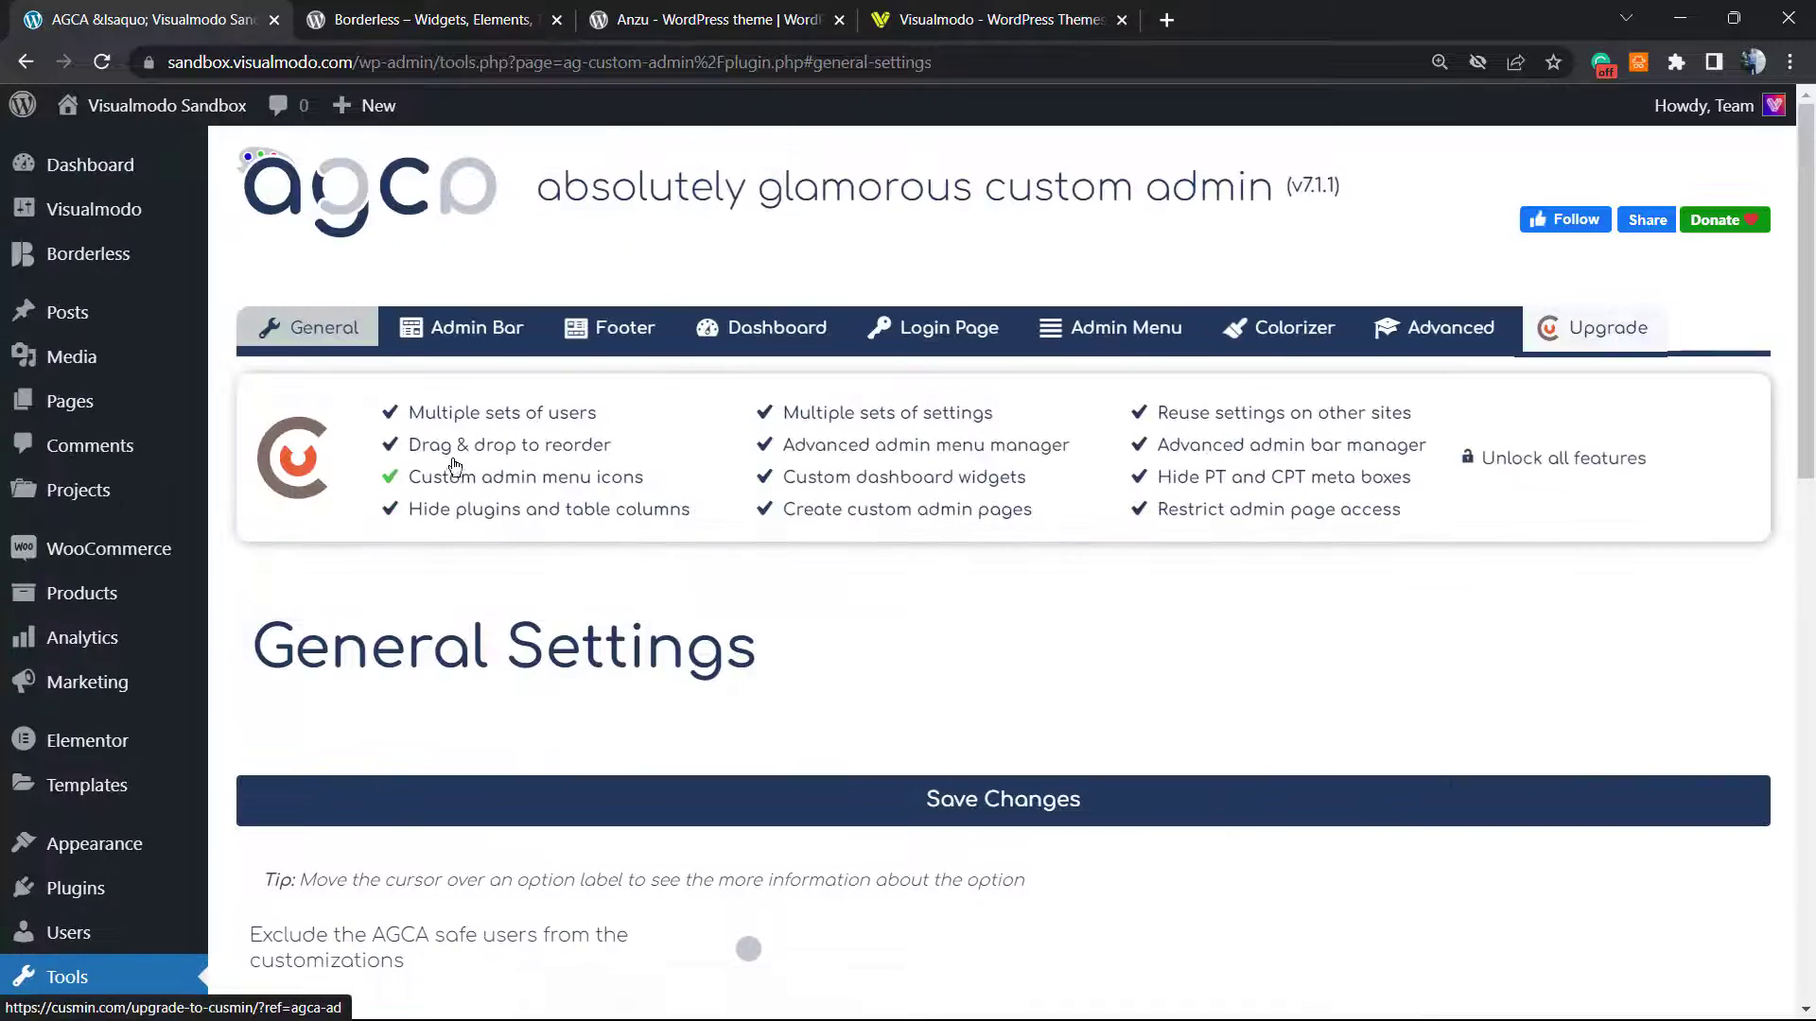
- Open AGCA's Admin Bar settings, and load the site's front end in a new tab to examine its admin bar
click(452, 343)
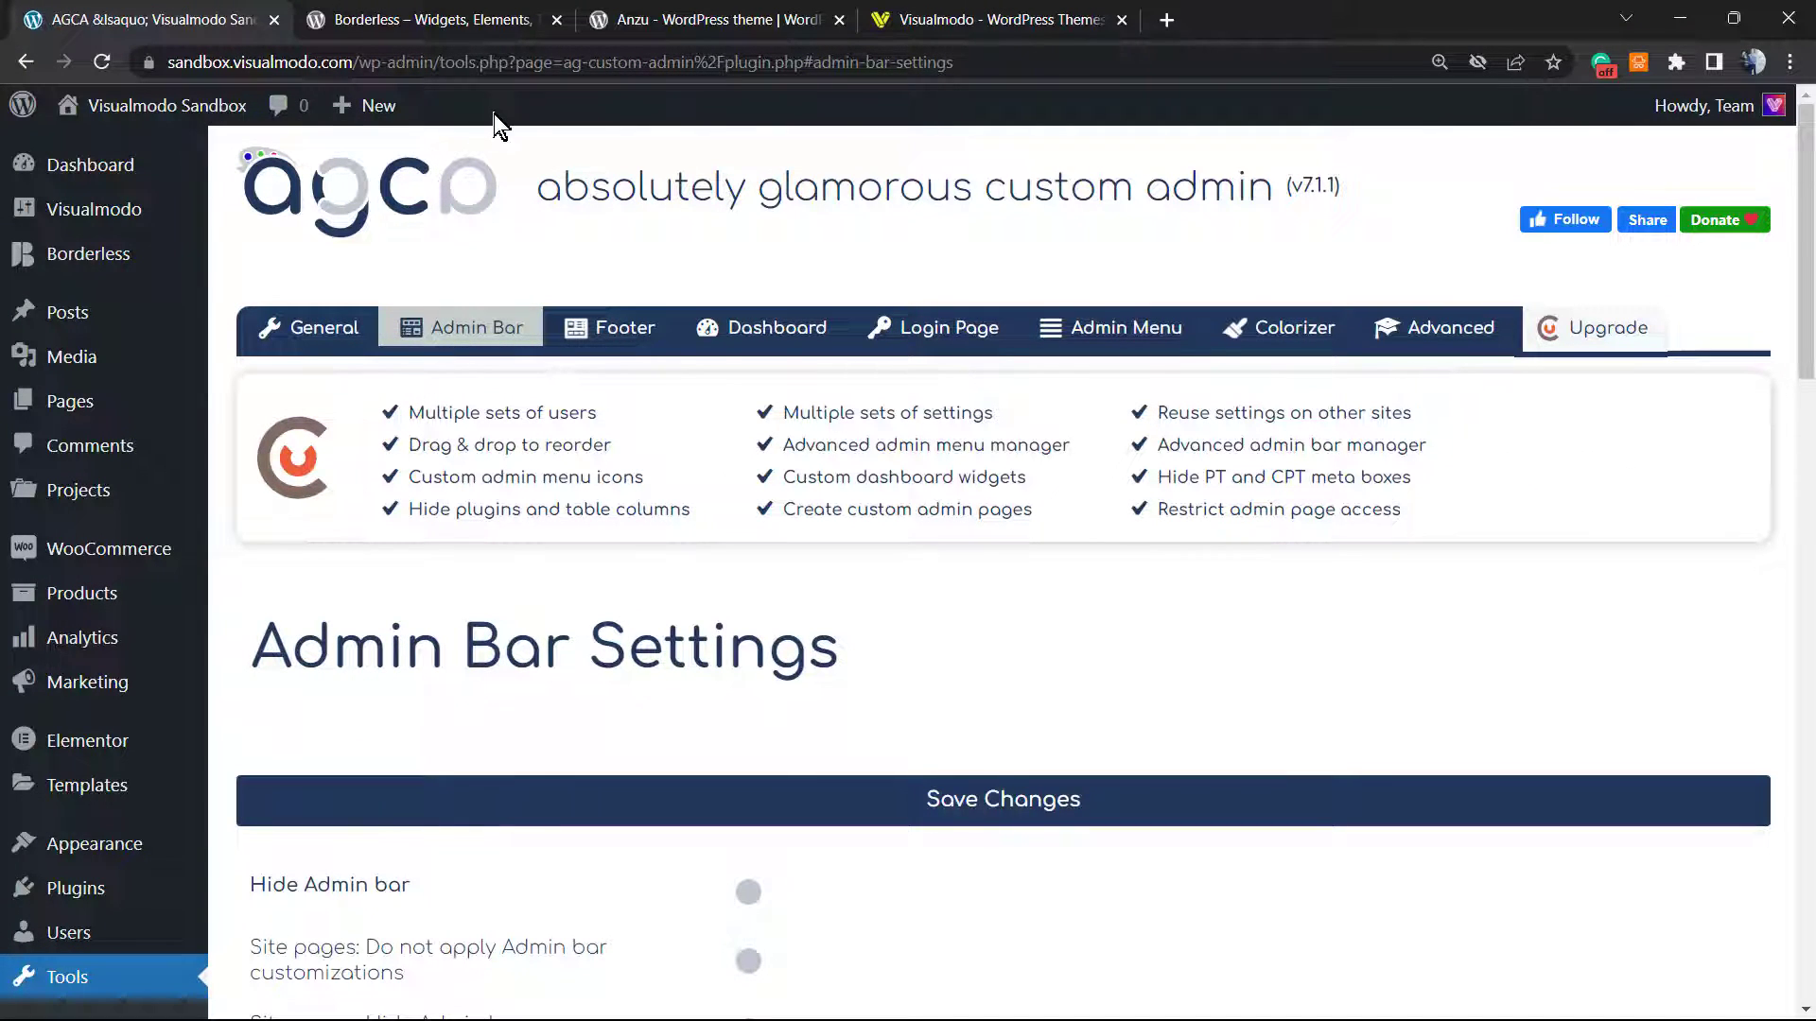
mouse_move(226, 107)
right_click(121, 150)
key(Escape)
click(1253, 19)
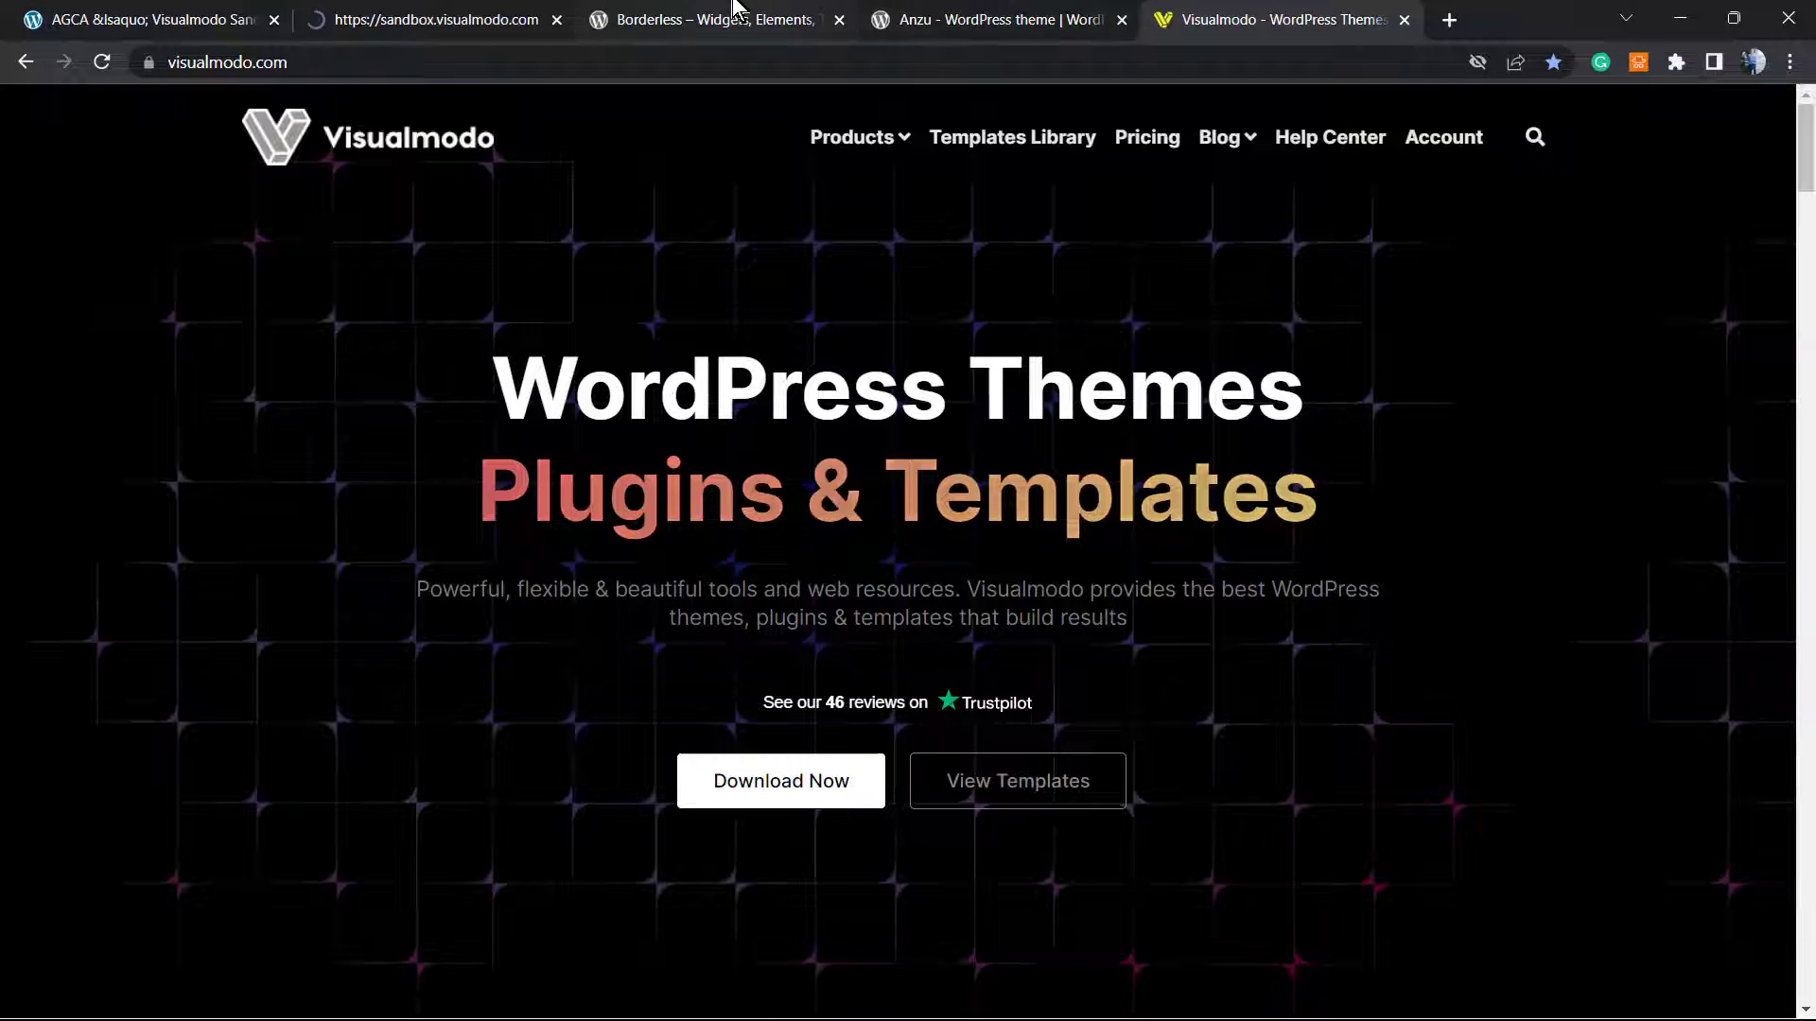
click(546, 14)
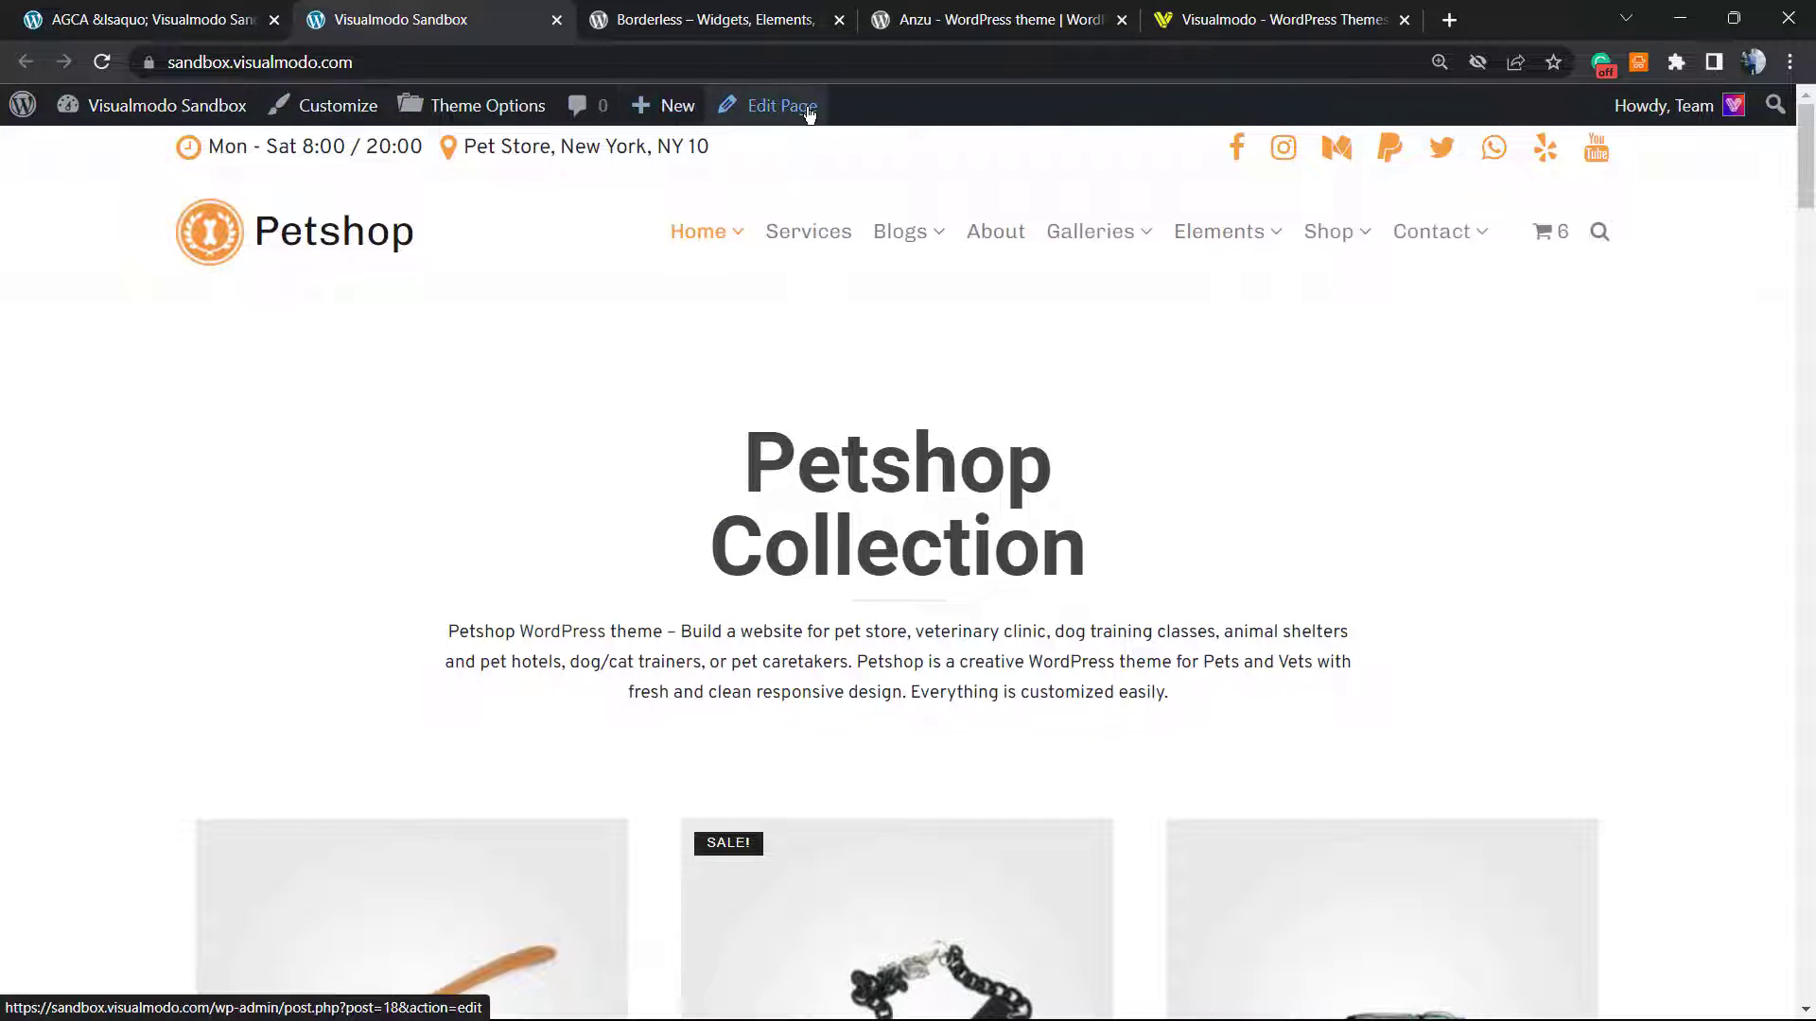
mouse_move(664, 107)
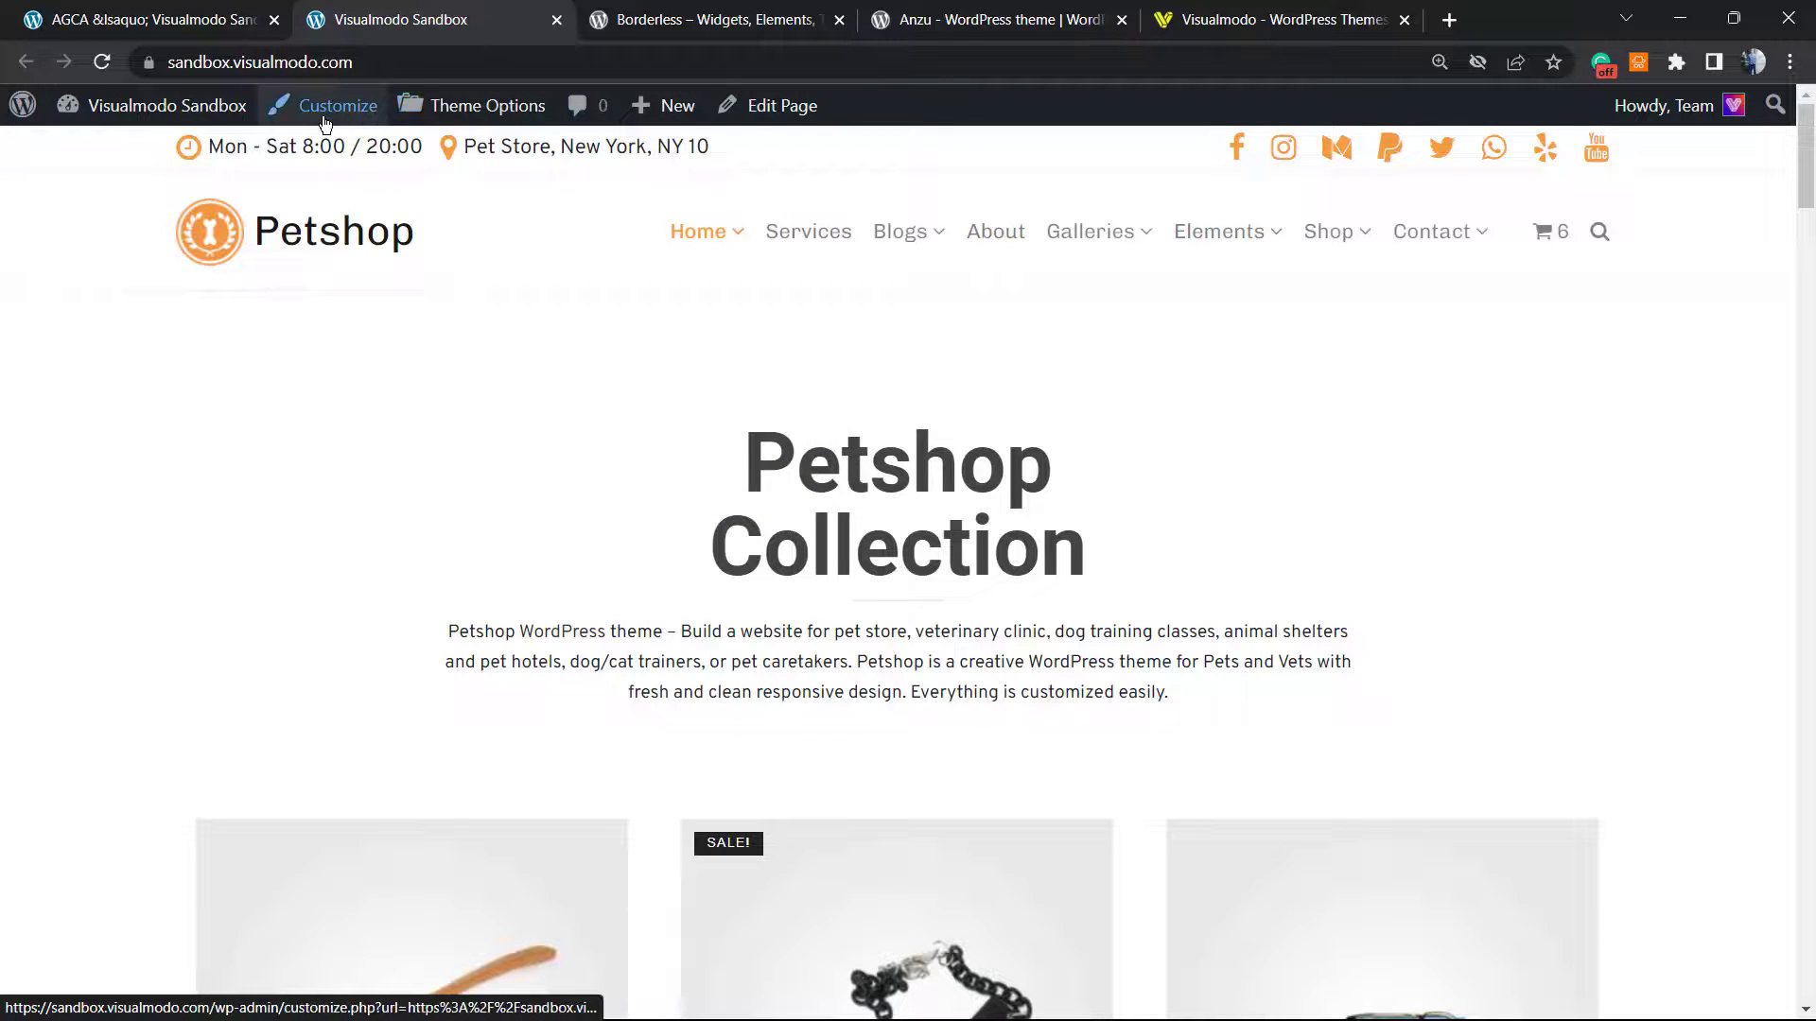
- Return to the AGCA Admin Bar settings and examine the general hiding options and the Admin bar logo option
click(130, 7)
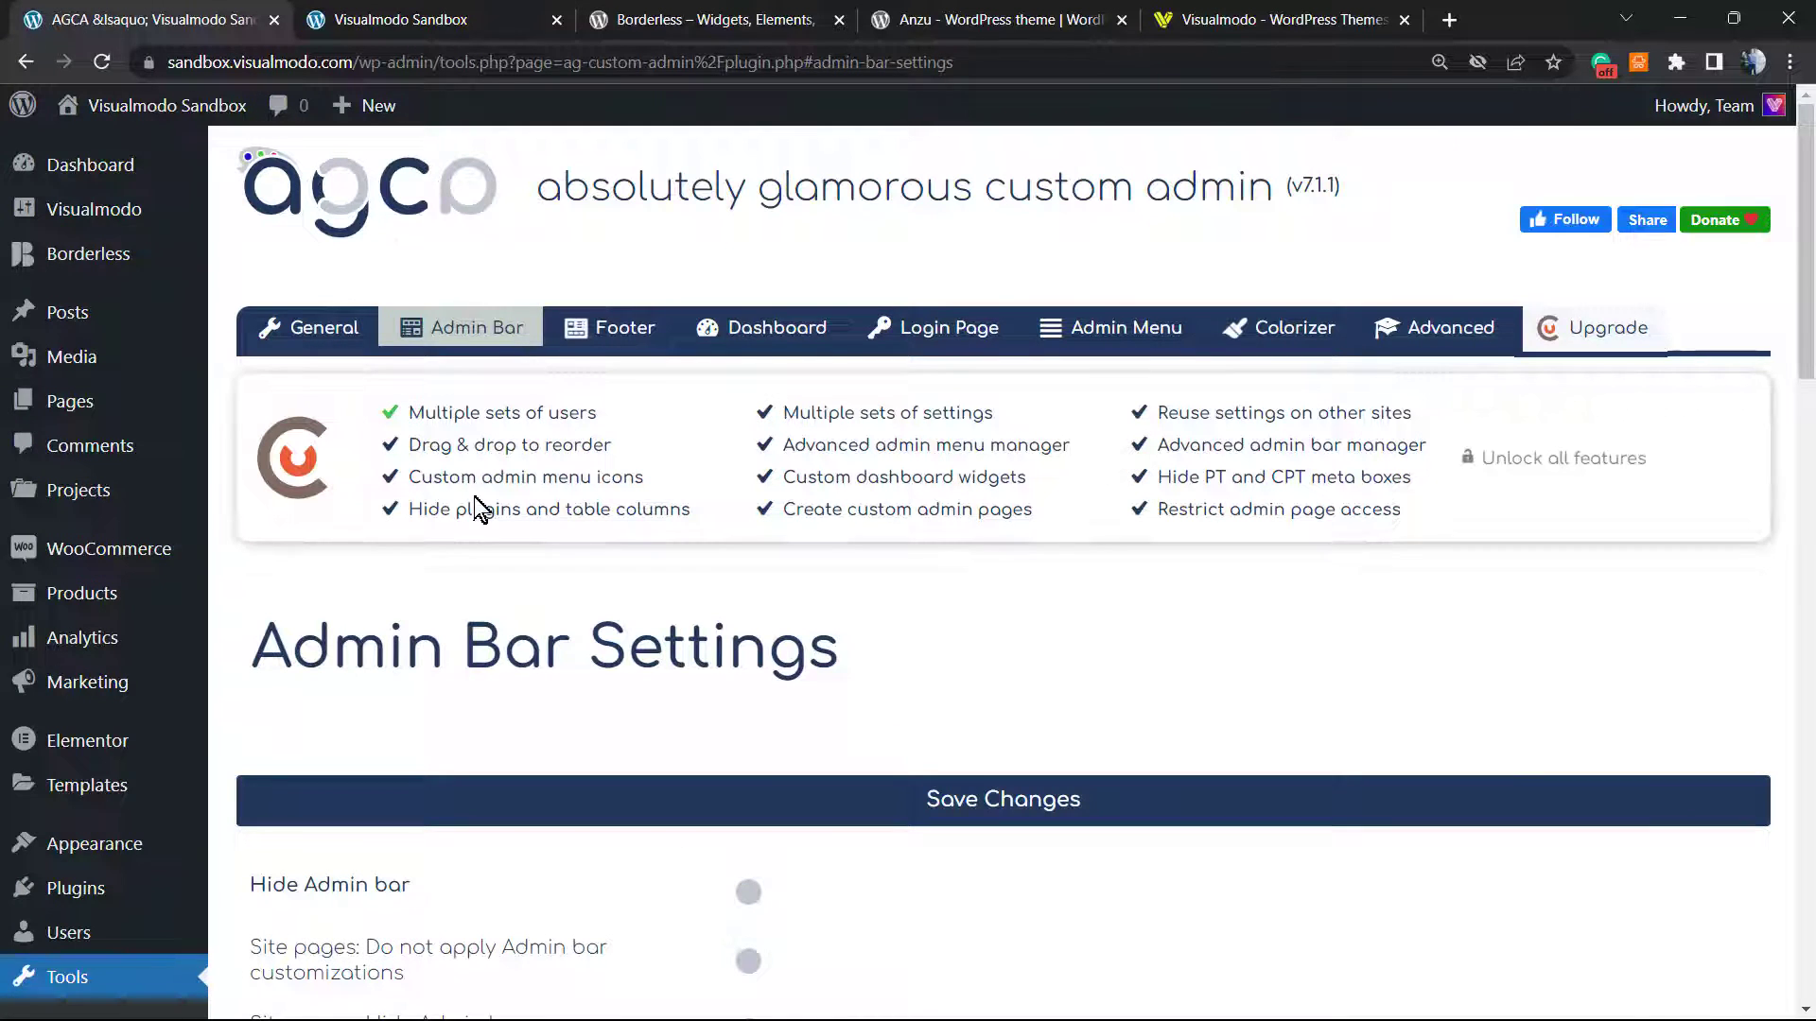
scroll(486, 488, down, 6)
scroll(486, 488, down, 1)
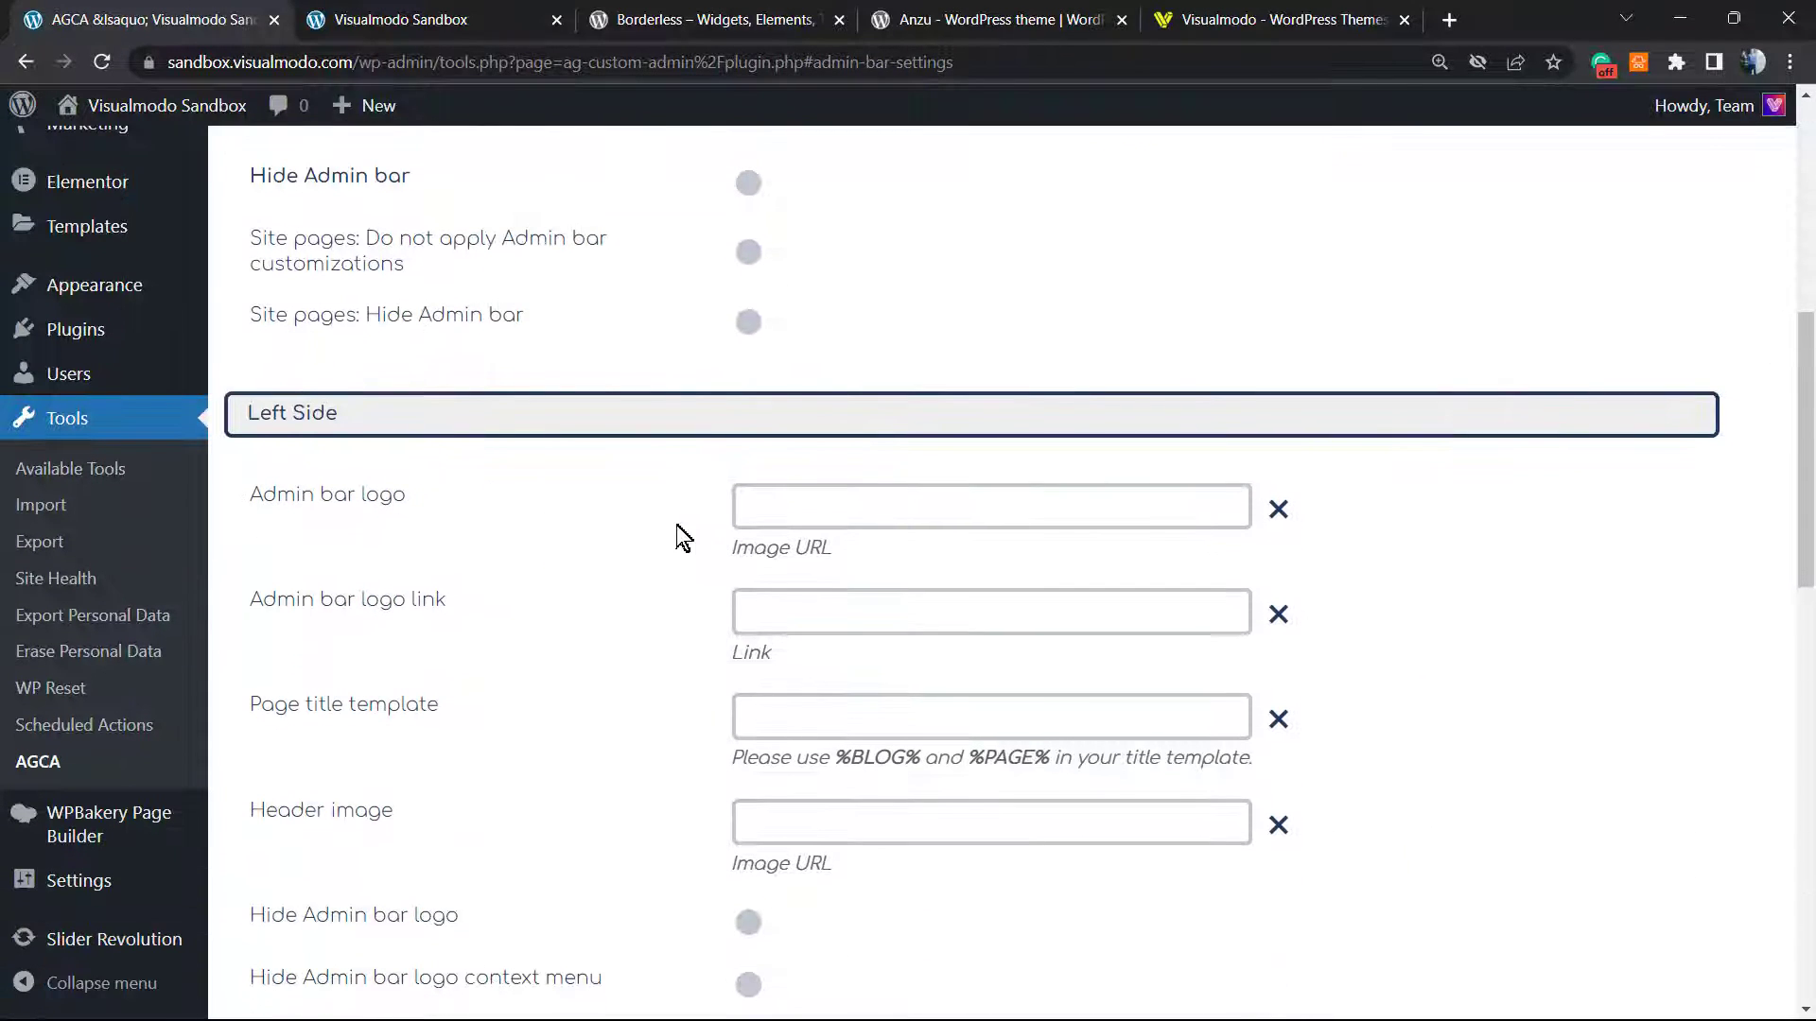
drag(404, 496, 228, 515)
click(426, 503)
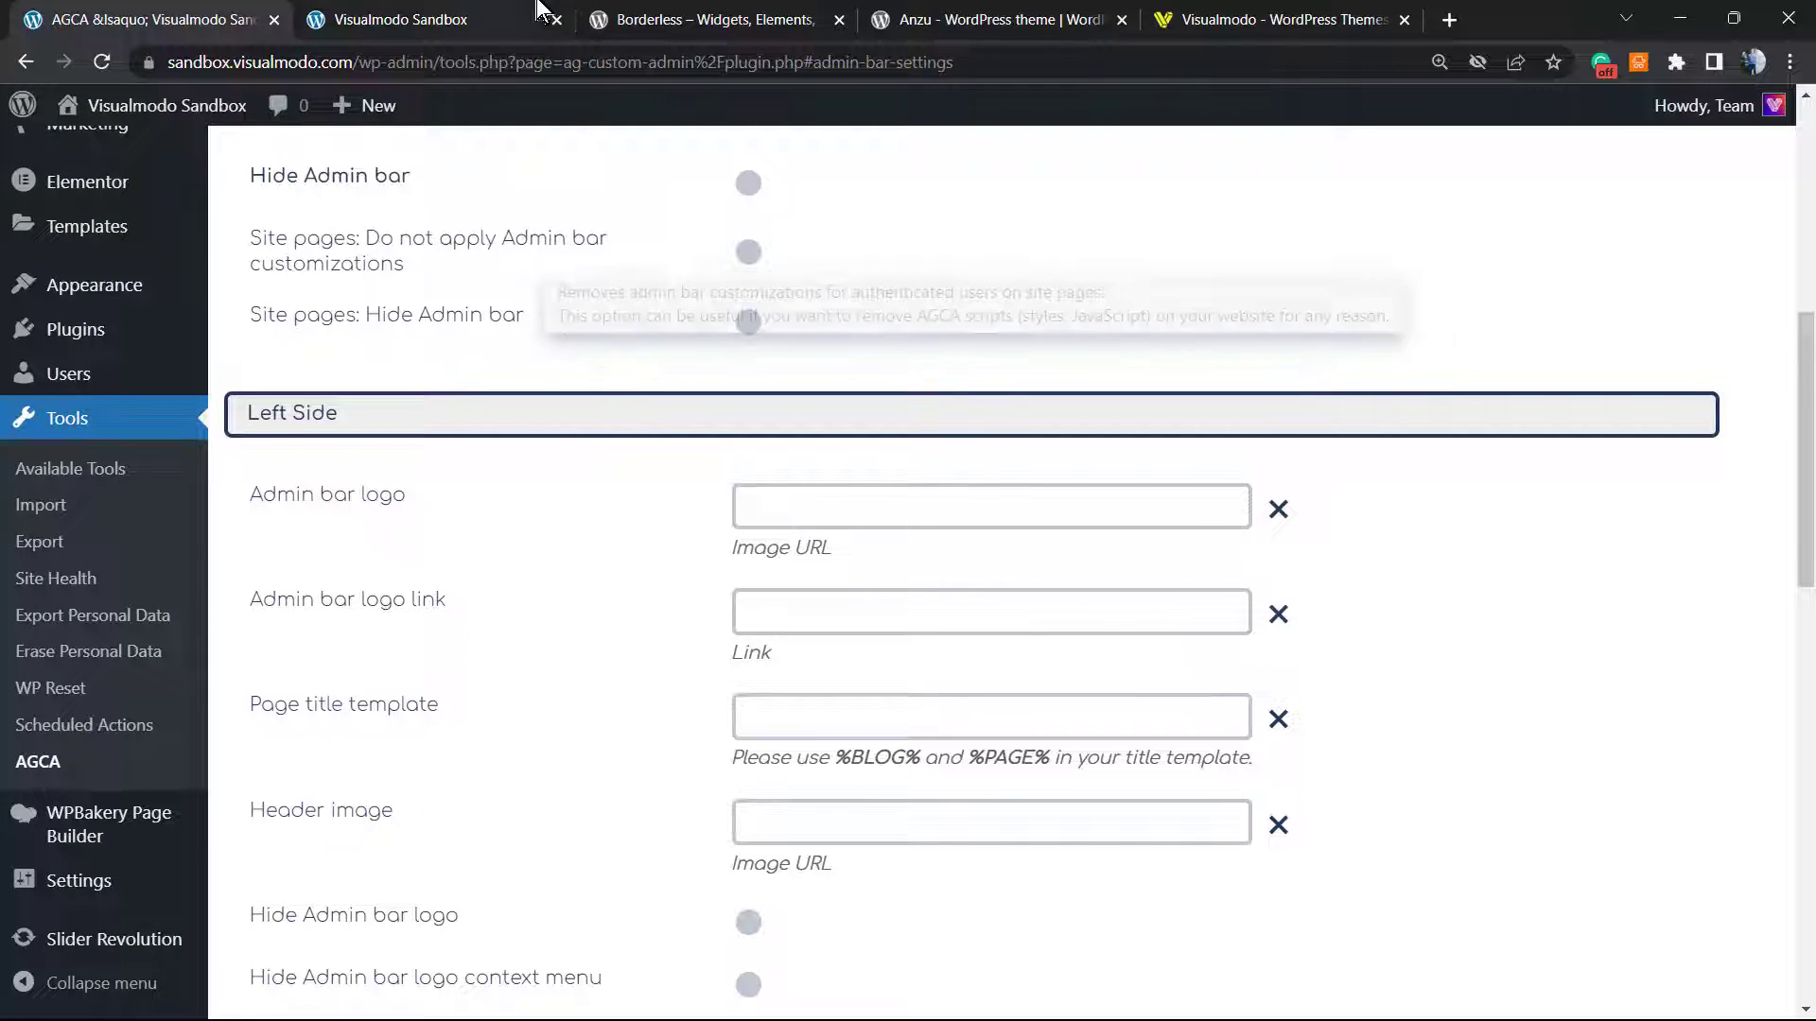
- Open the Media Library in a new tab
scroll(104, 423, up, 5)
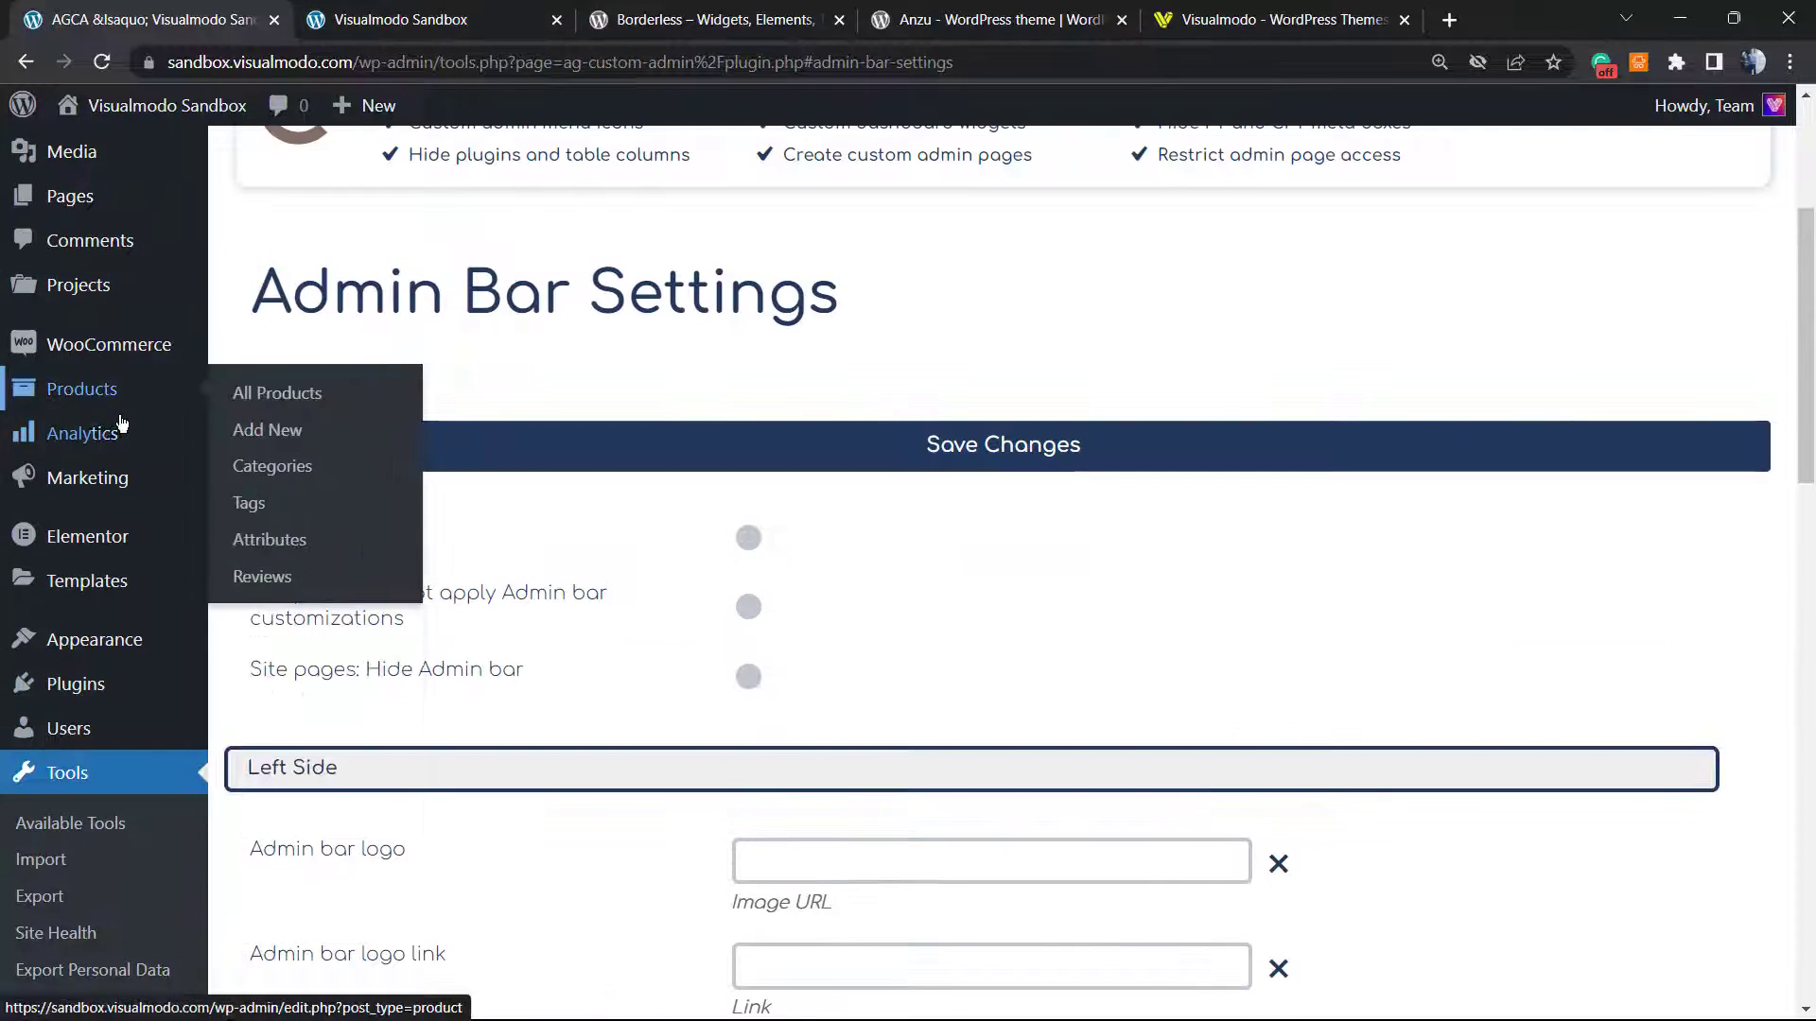
right_click(66, 284)
click(116, 295)
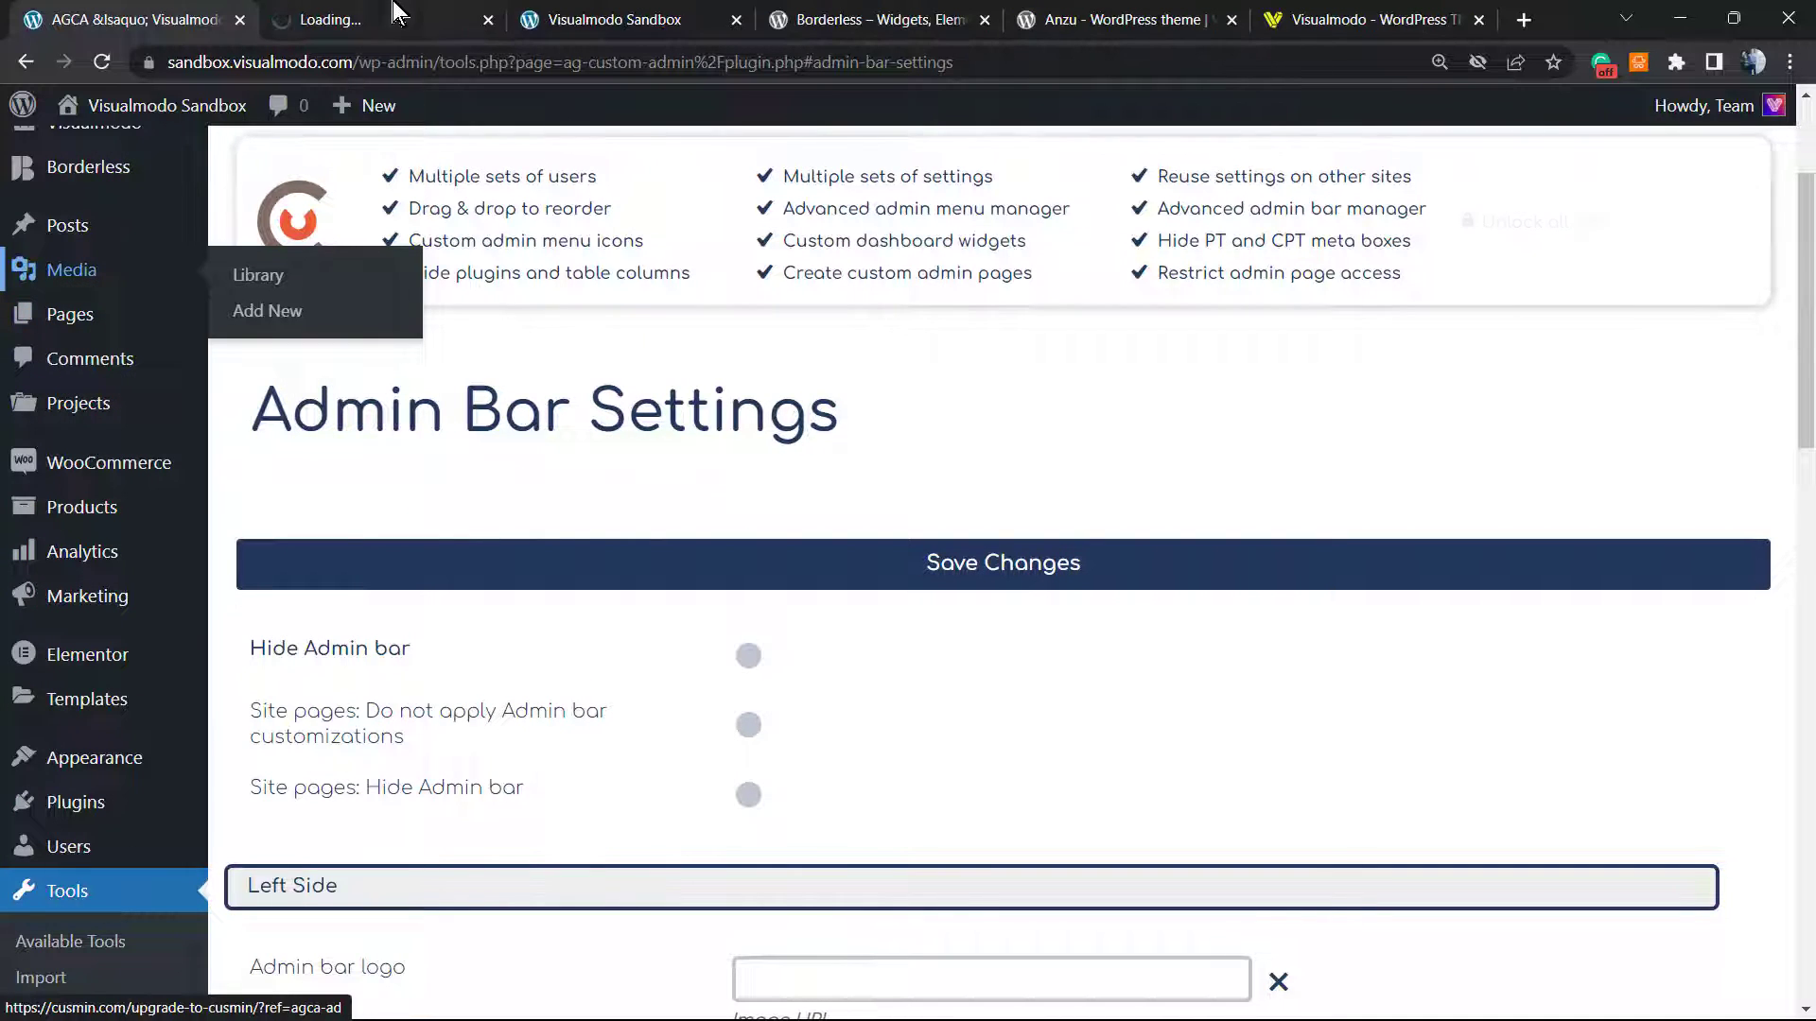
click(393, 19)
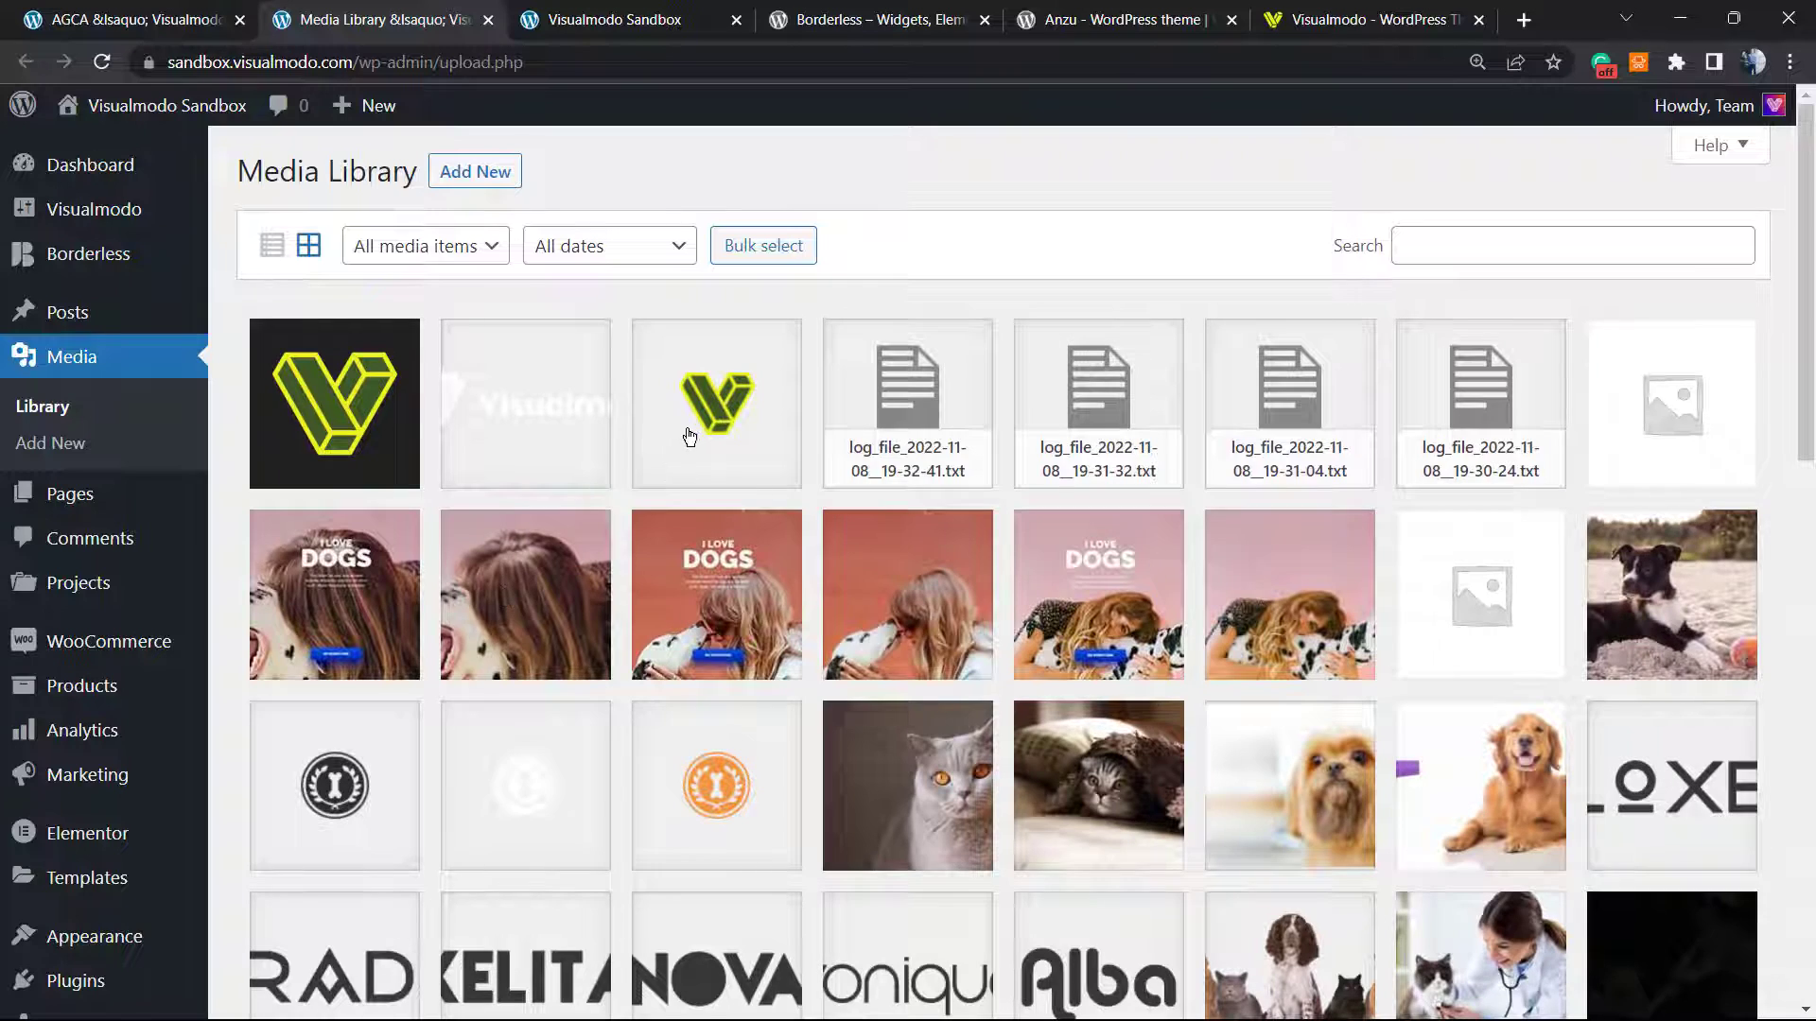
- Select the file URL in the attachment details of visualmodo-logo-mobile.png and return to the Admin Bar settings
click(690, 437)
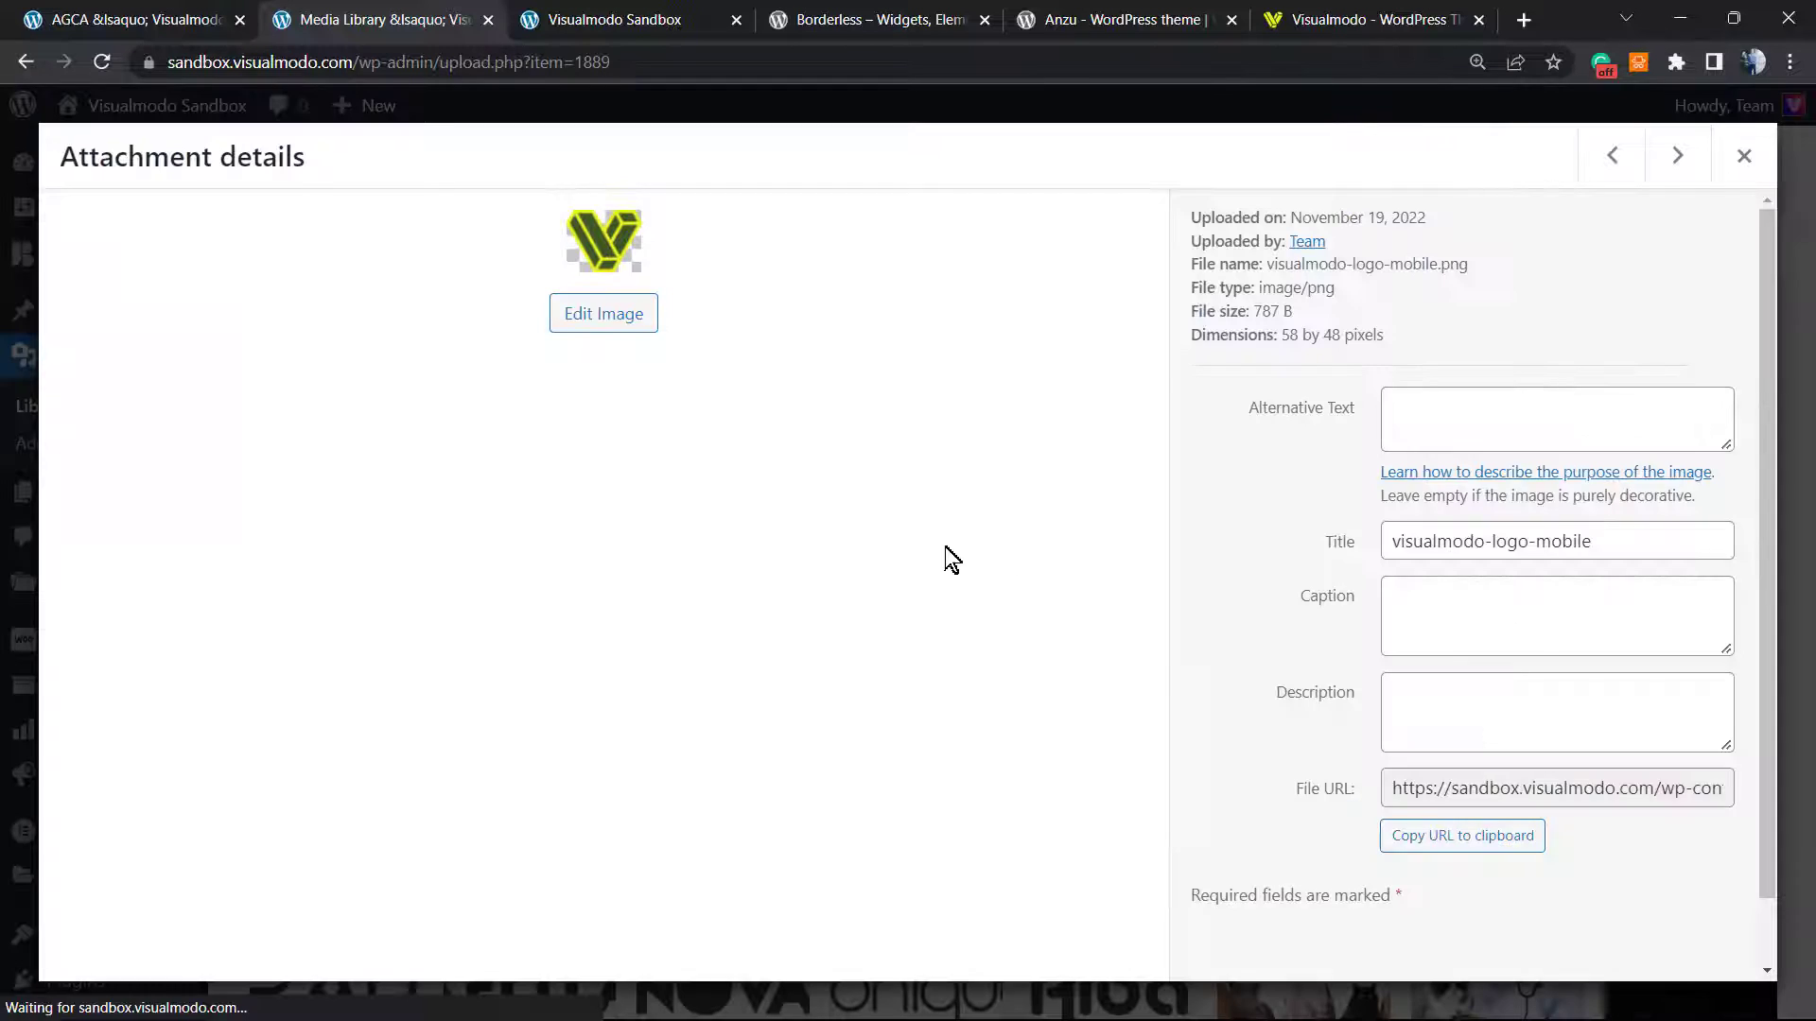
click(1476, 785)
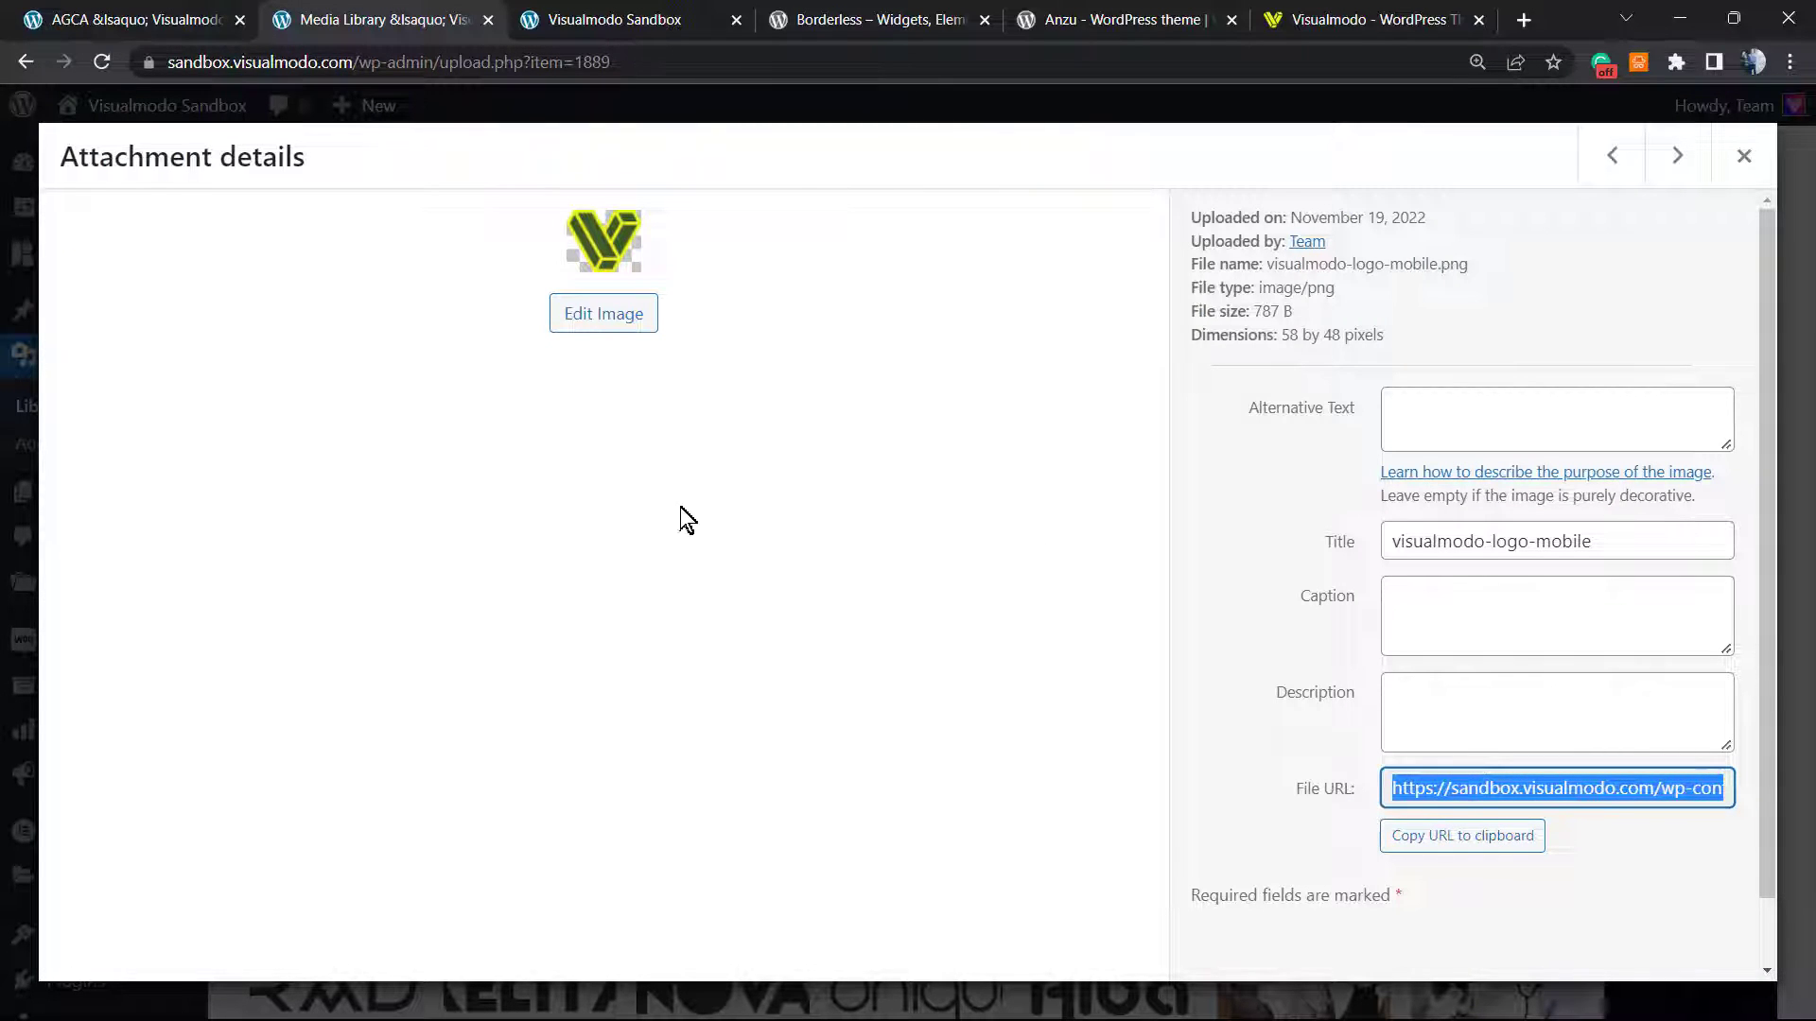
drag(1260, 801, 1480, 788)
click(1483, 788)
click(254, 14)
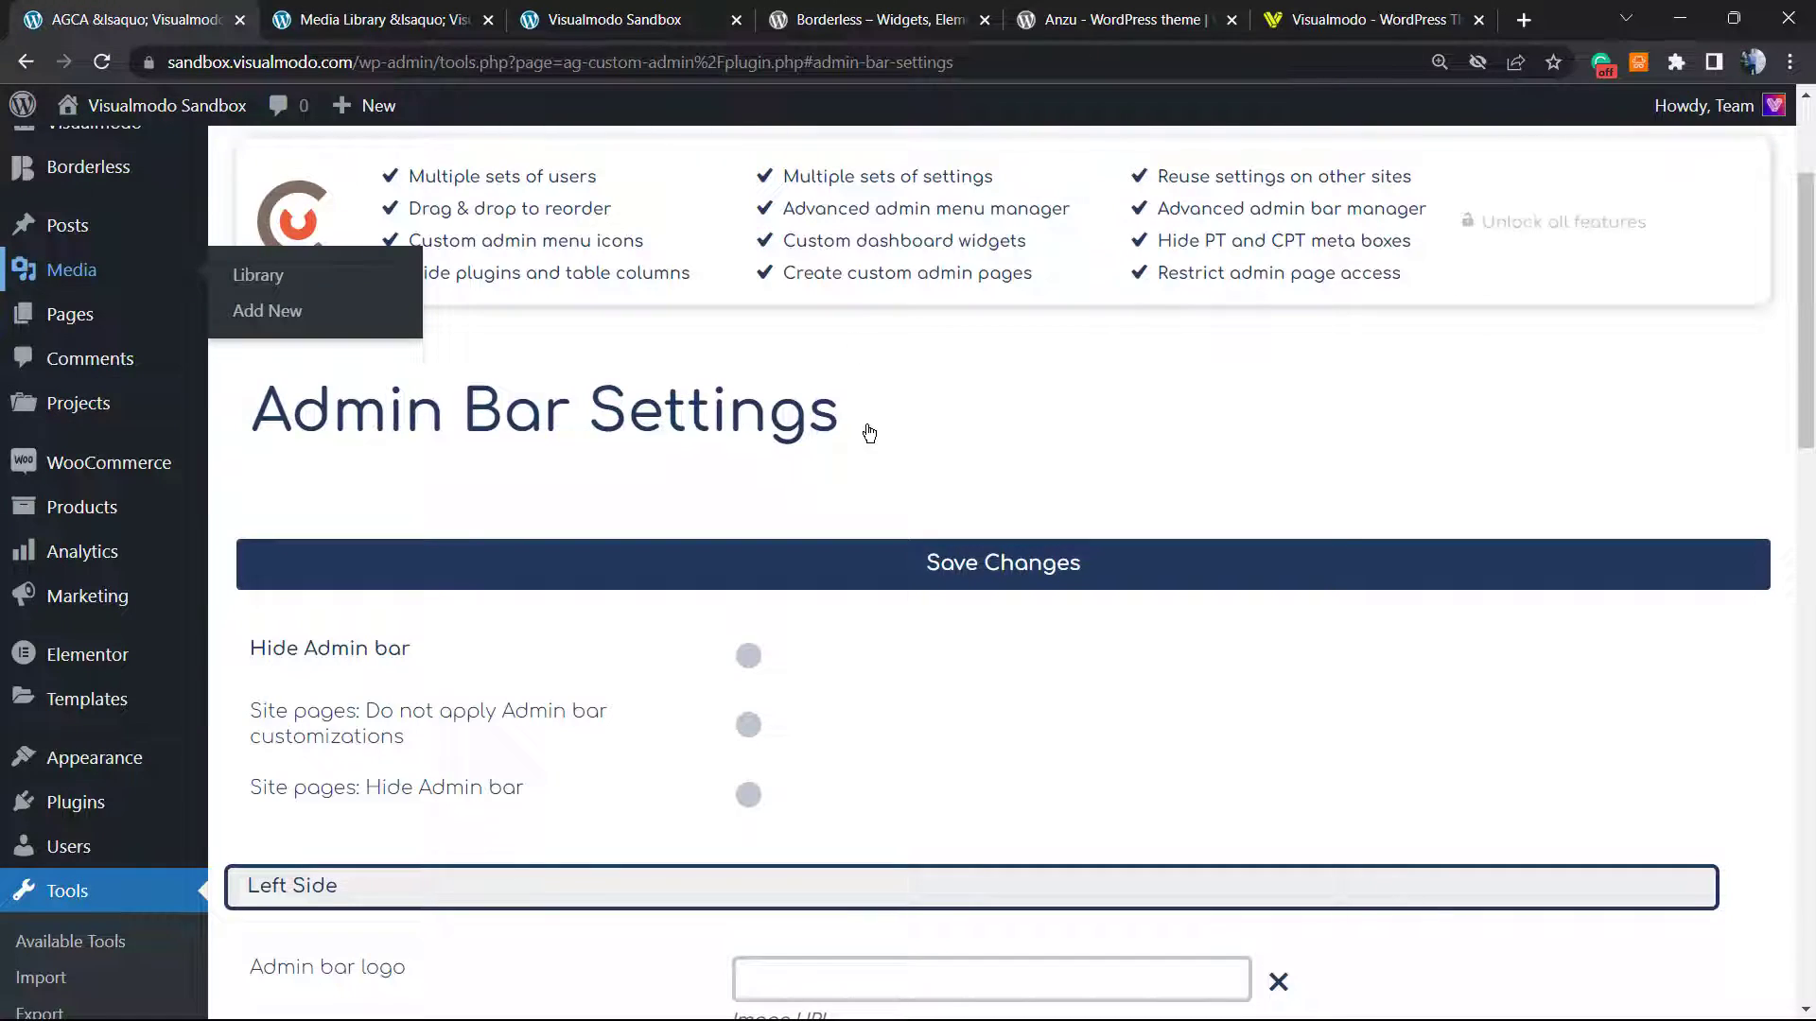
scroll(817, 503, down, 4)
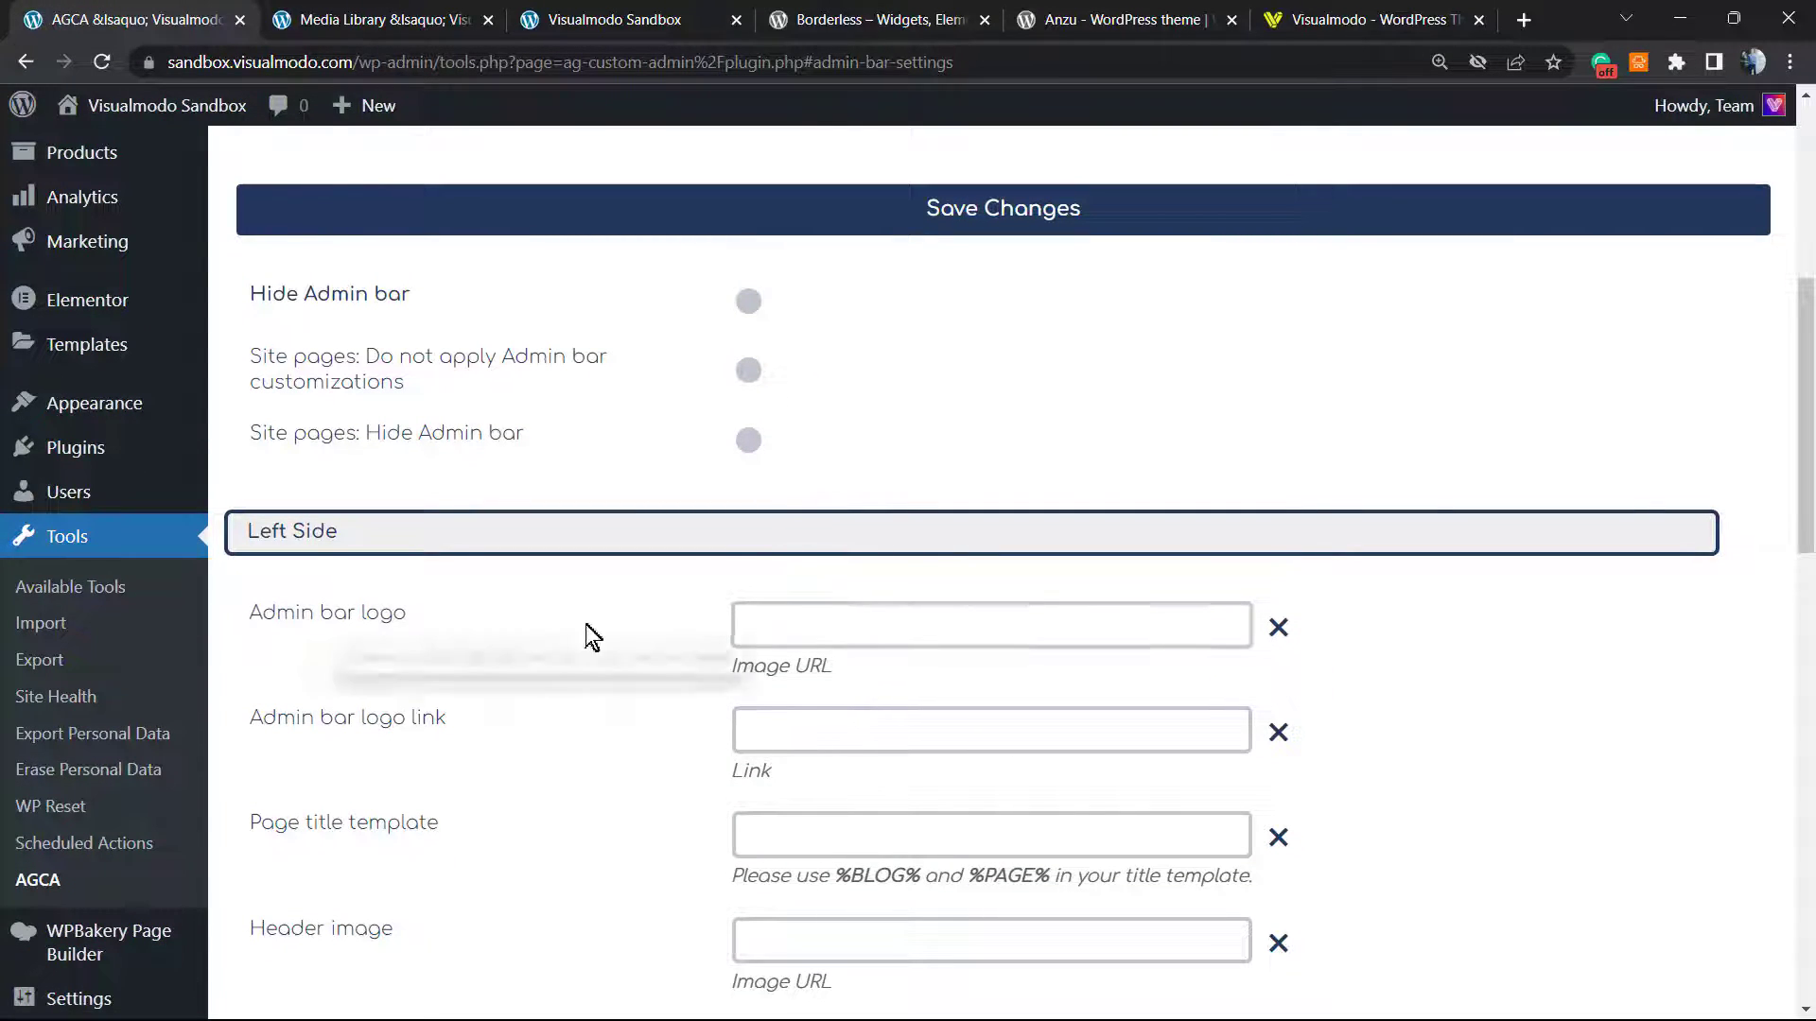
click(929, 632)
text(https://sandbox.visualmodo.com/wp-content/uploads/2022/11/visualmodo-logo-mobile.png)
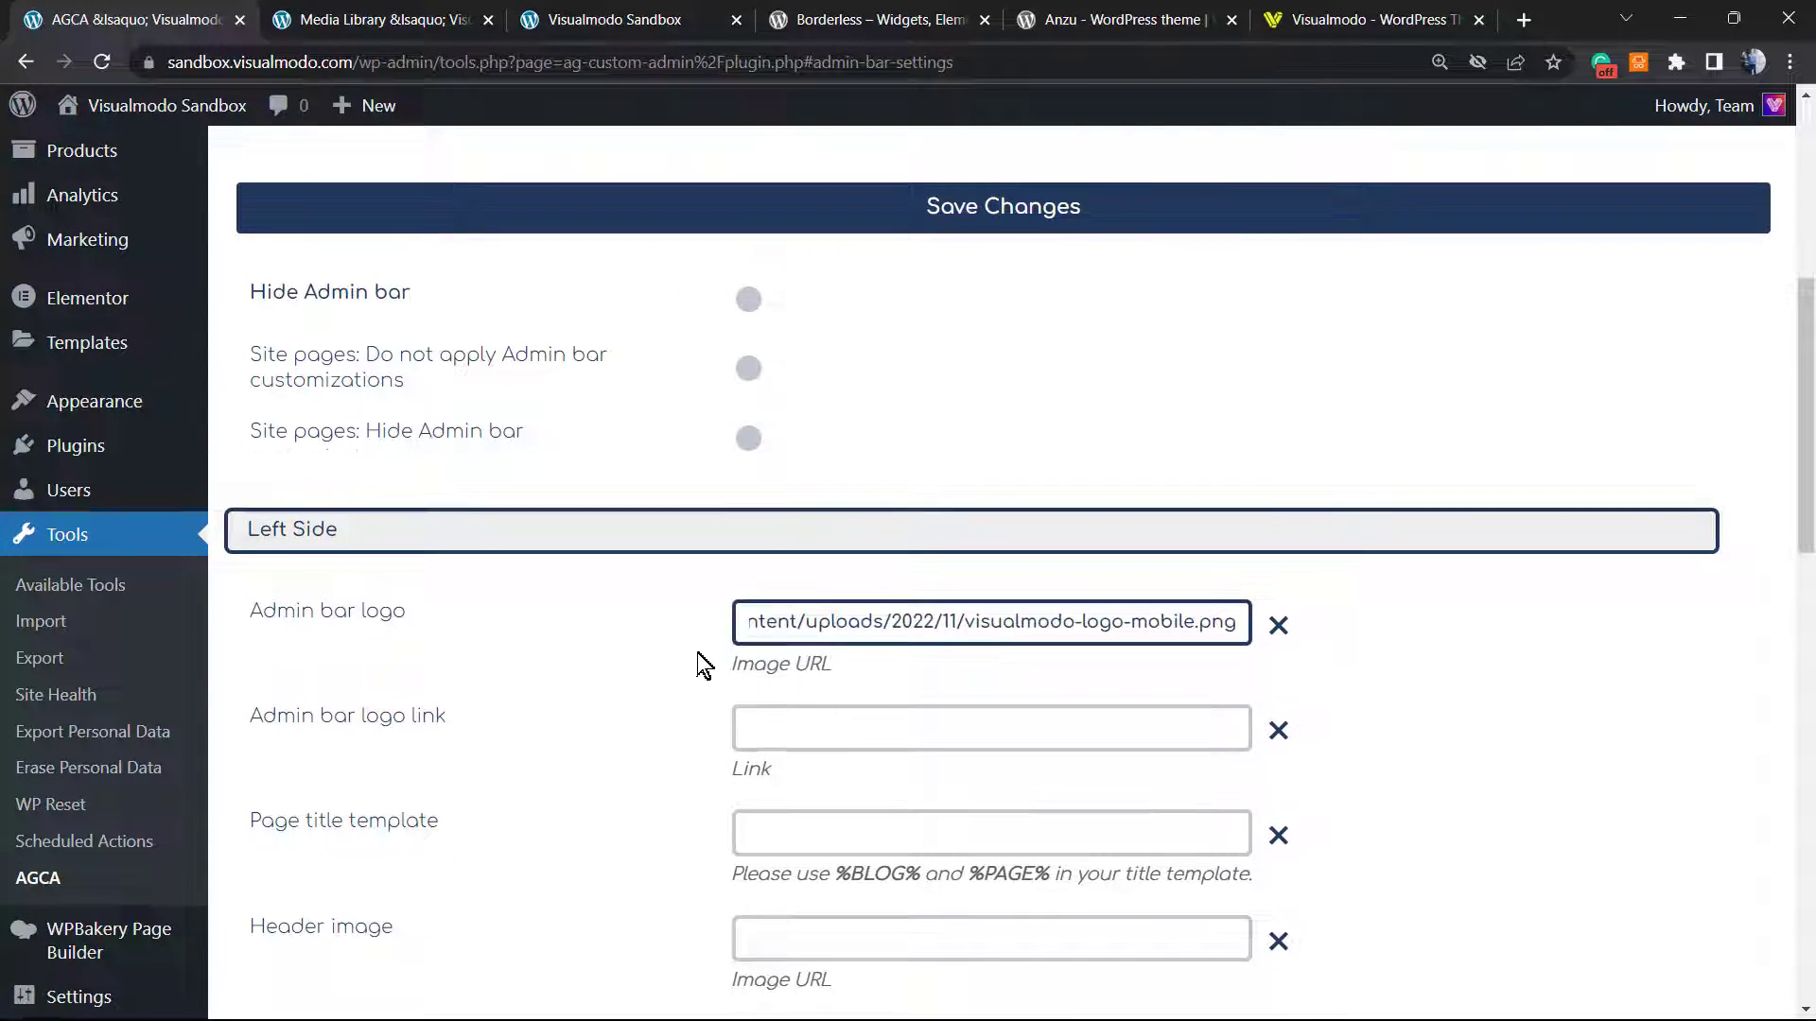
scroll(701, 652, down, 8)
scroll(763, 694, down, 7)
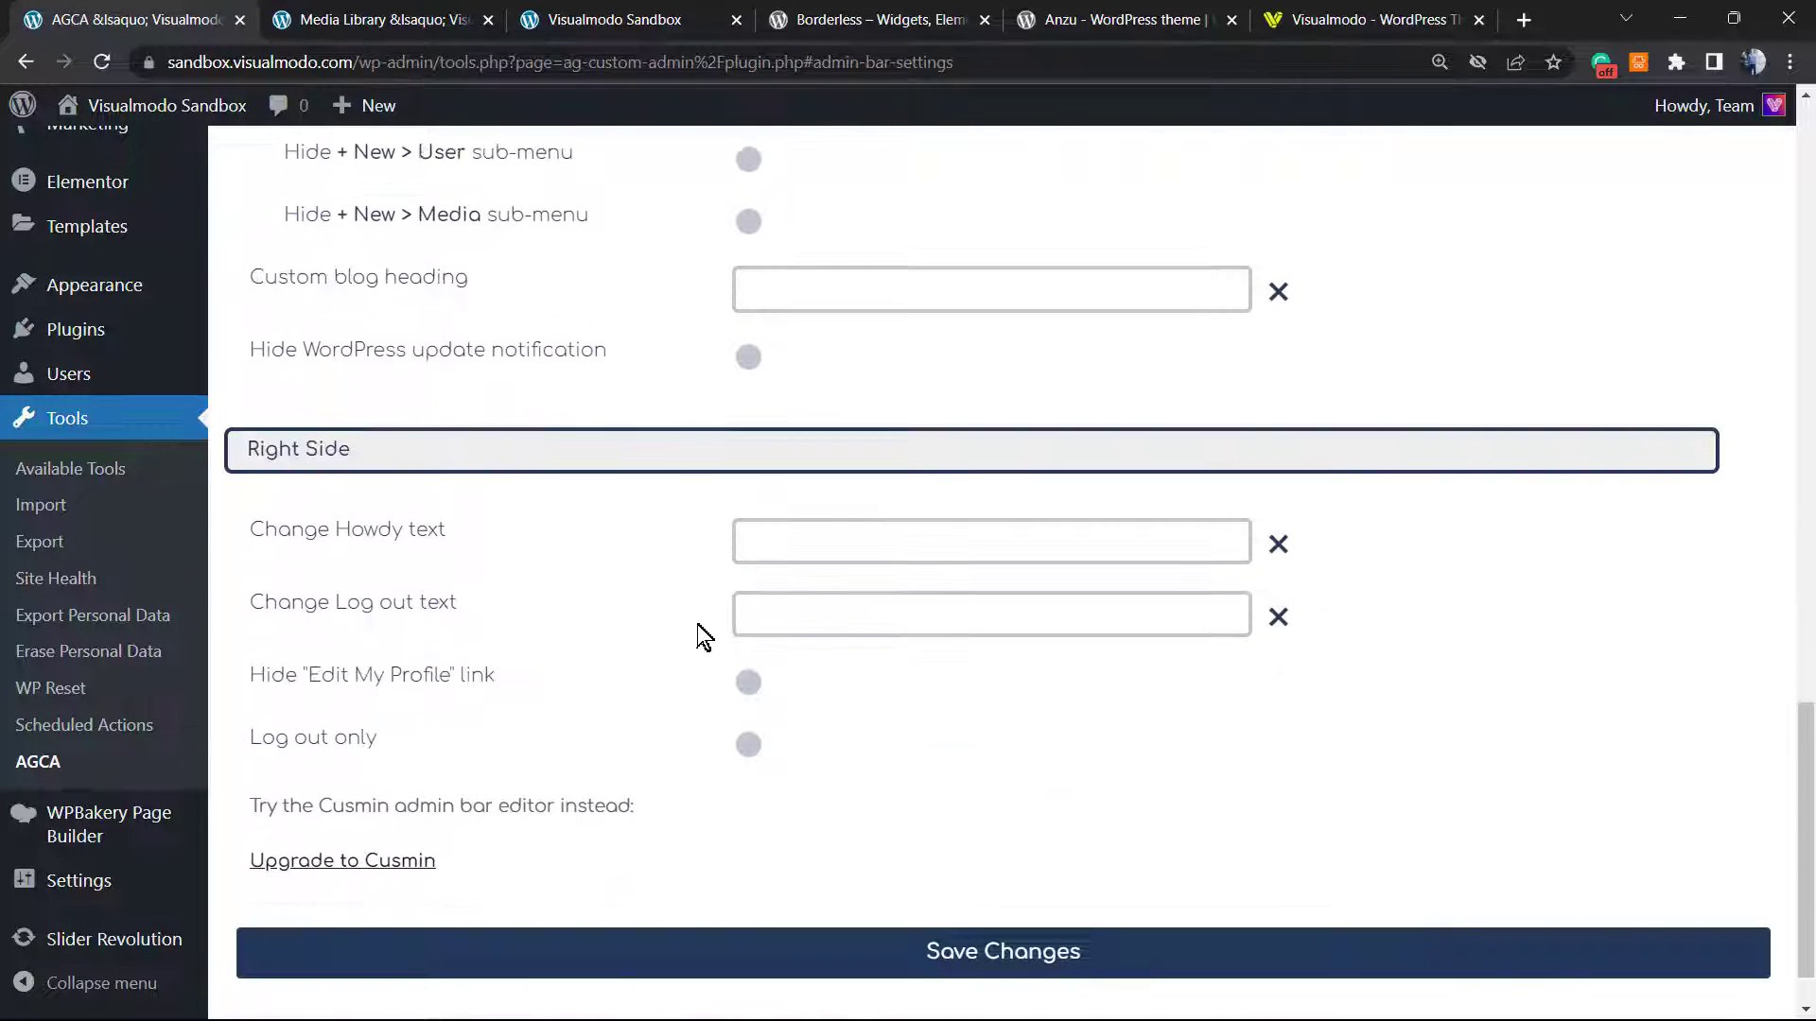
click(788, 884)
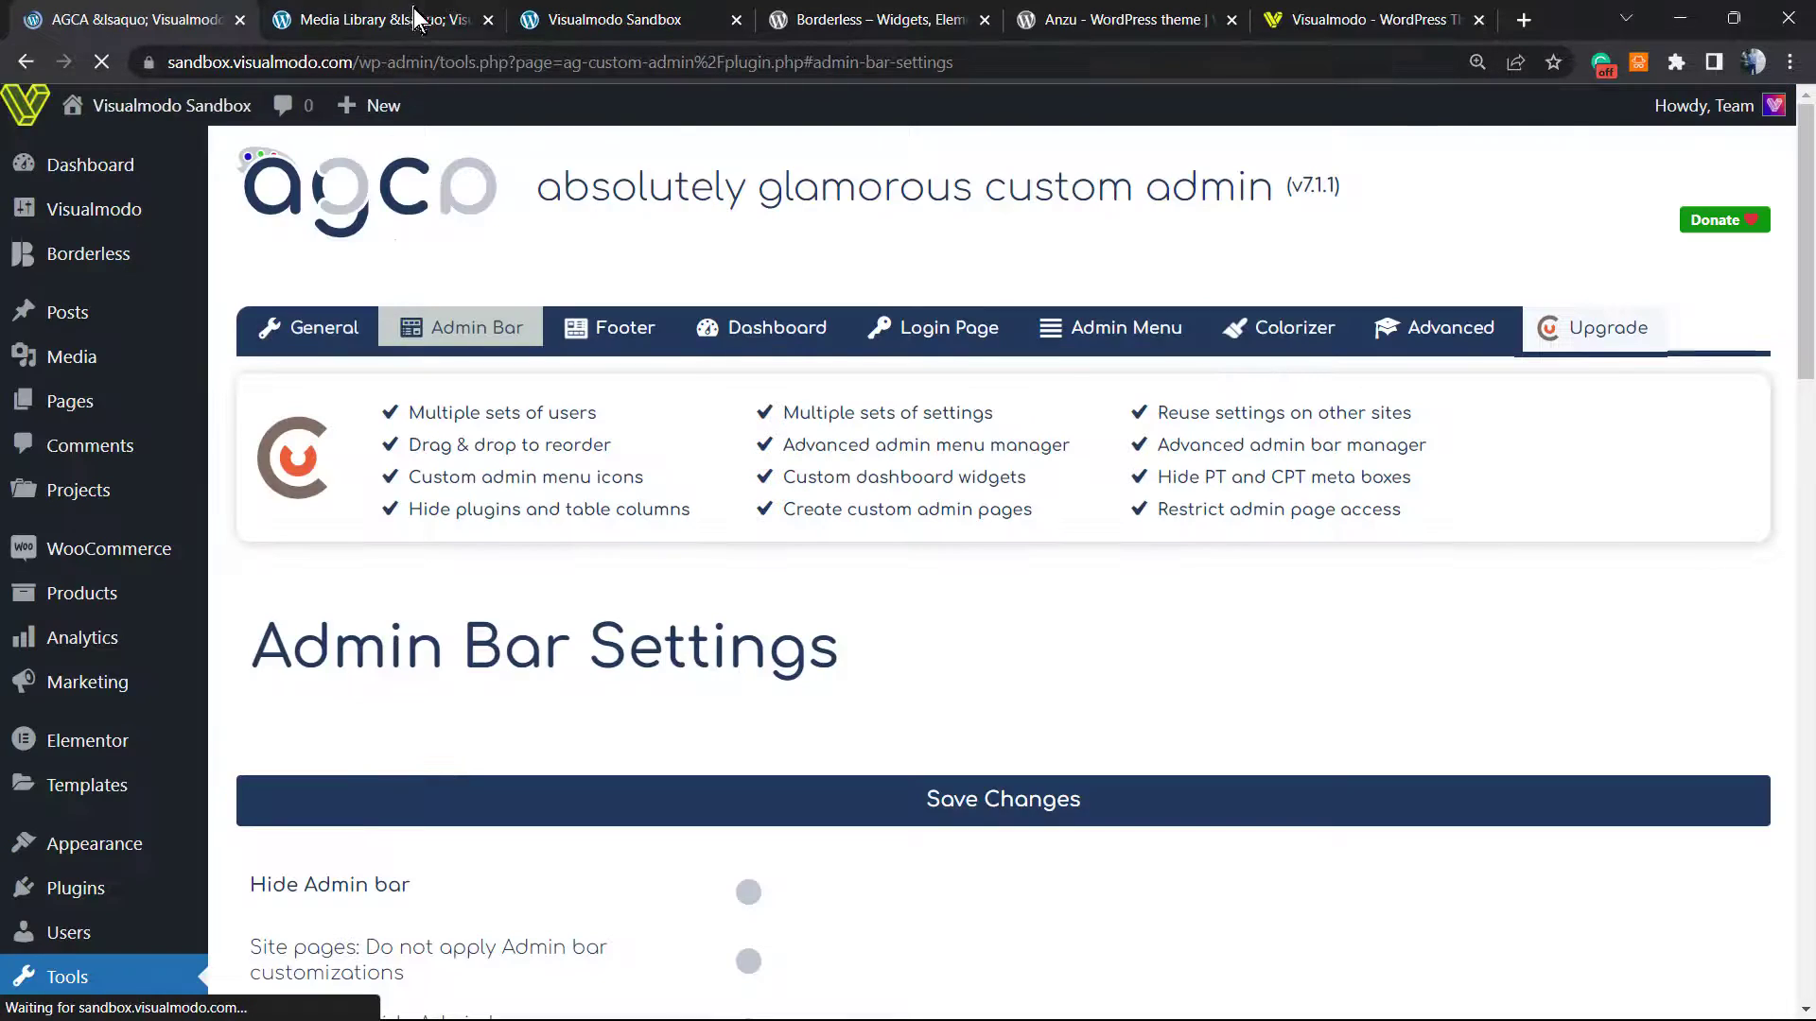
- Switch to the site's front end and check the custom logo in its admin bar
click(416, 19)
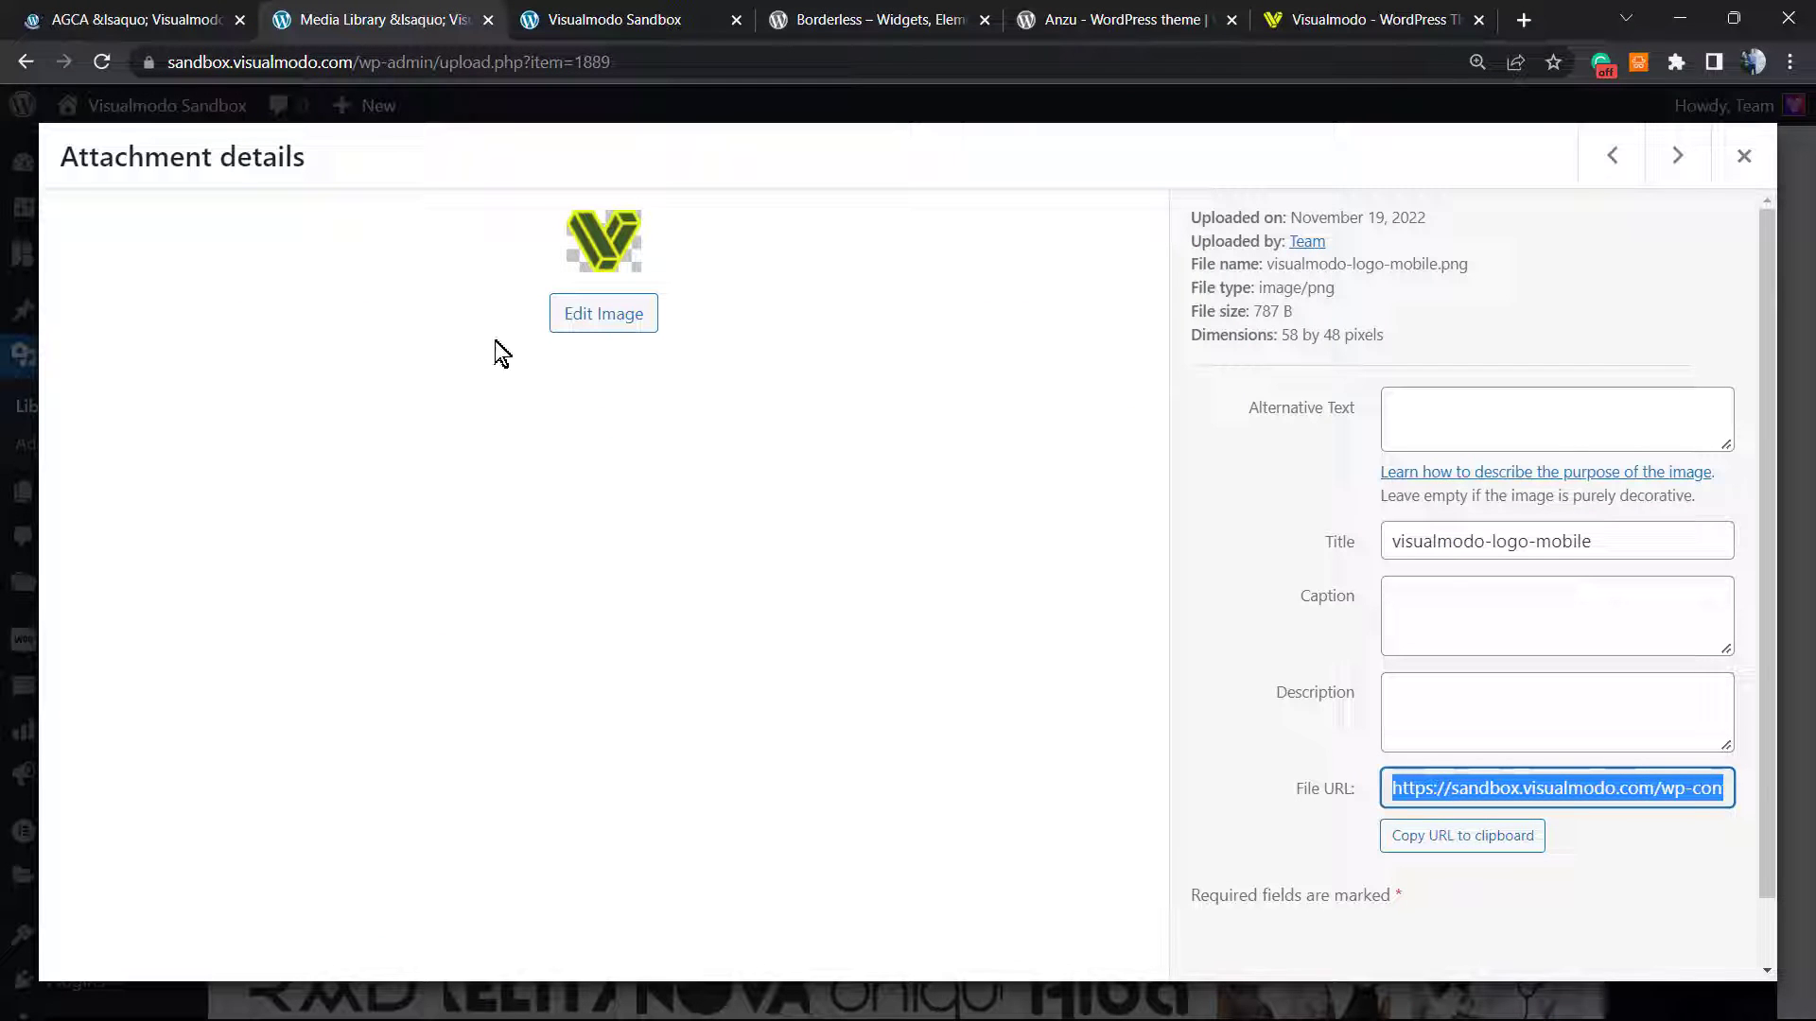
click(608, 13)
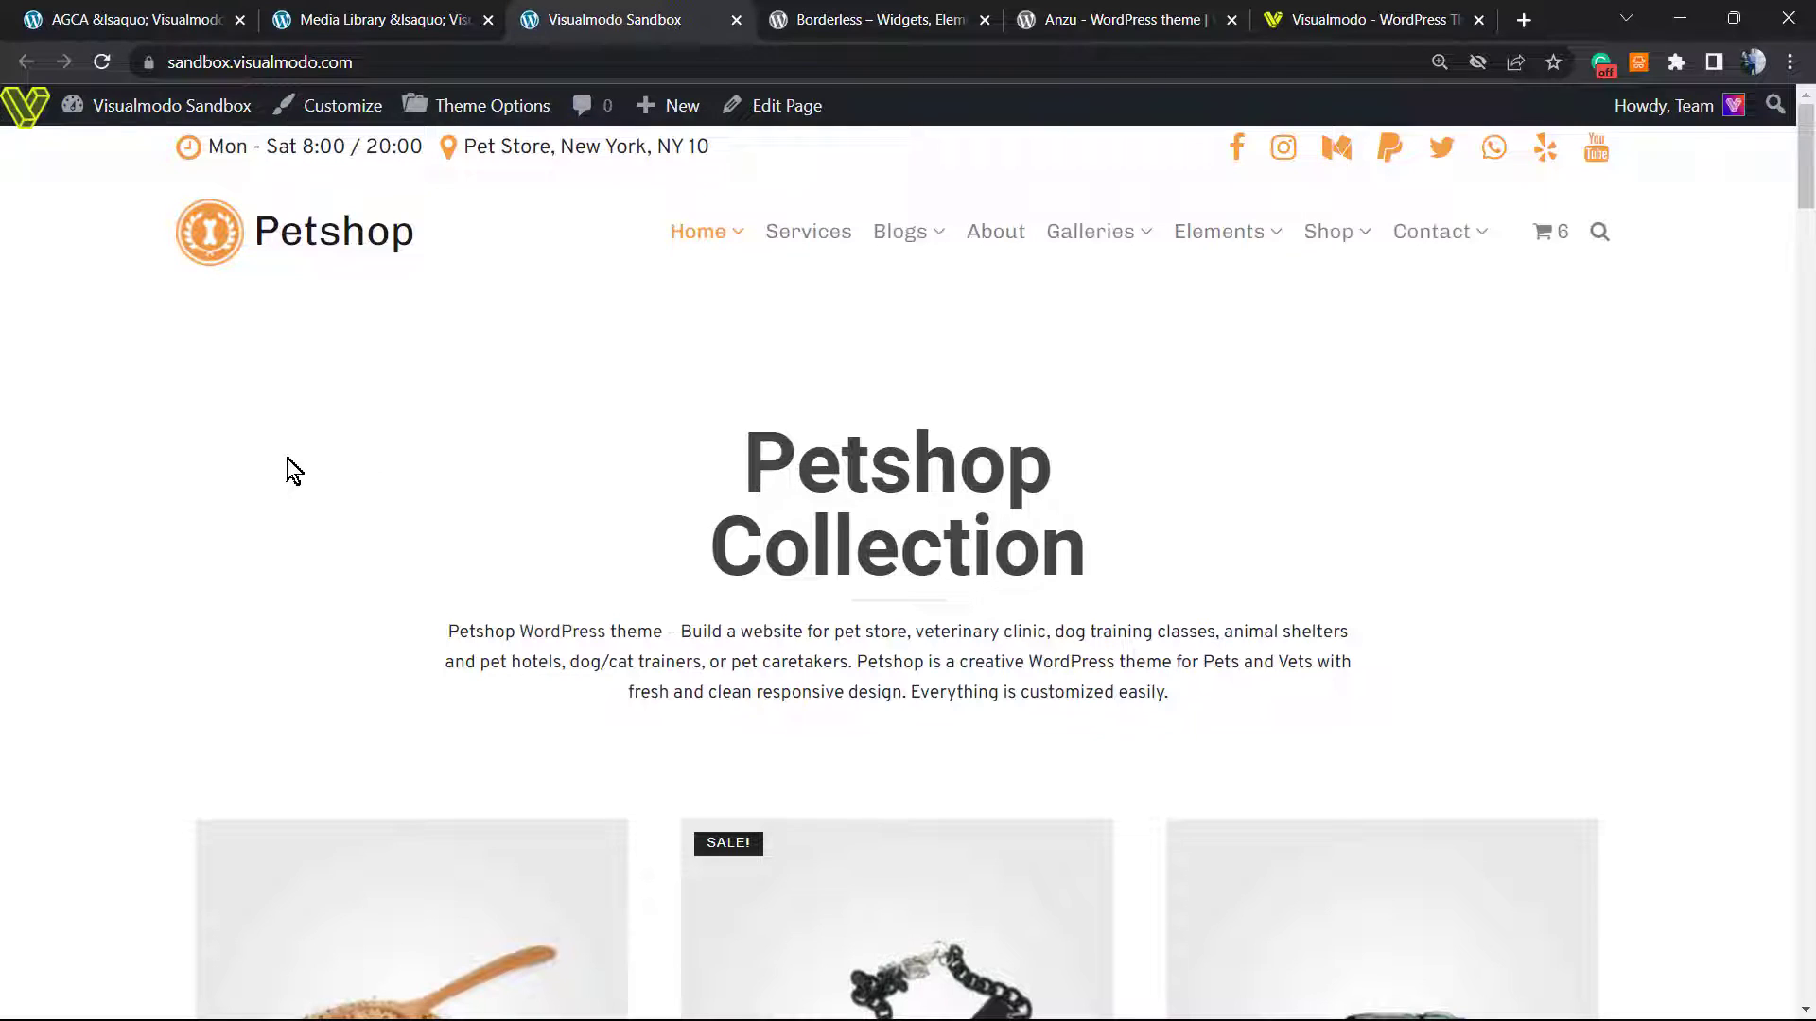
mouse_move(19, 119)
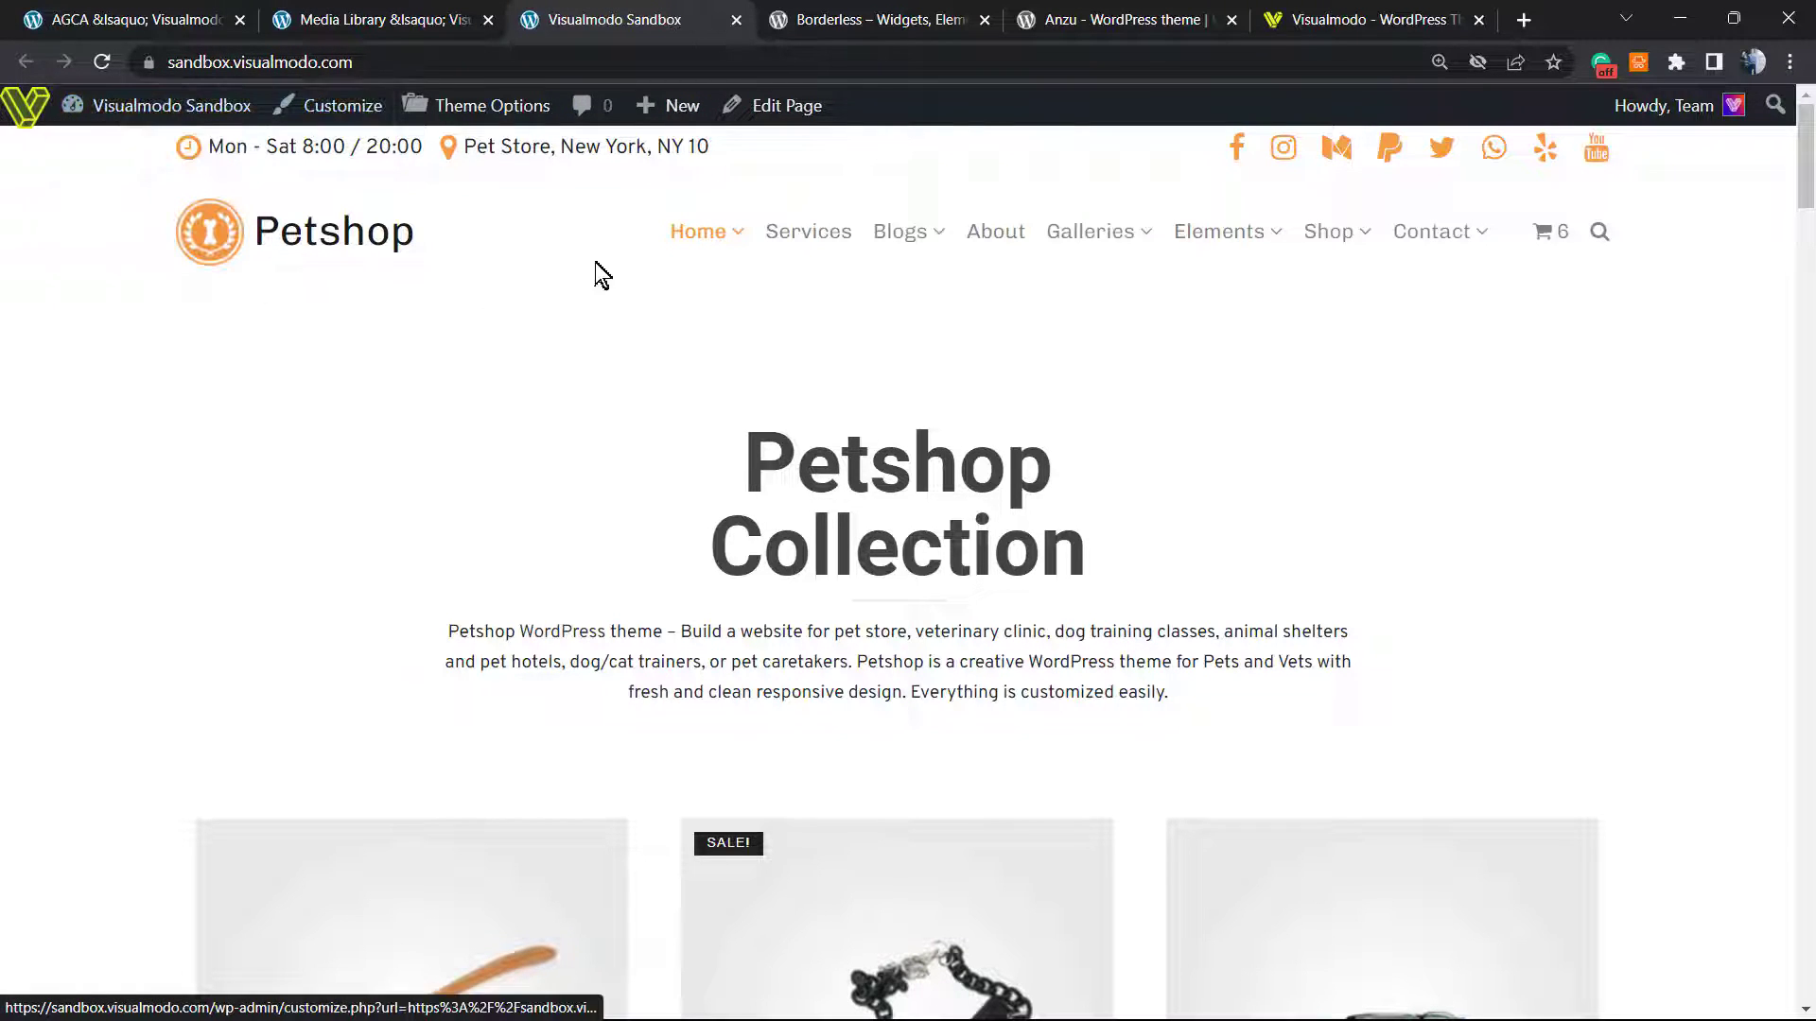
- Open the attachment details of visualmodo-logo-white.png in the Media Library and select its file URL
click(387, 12)
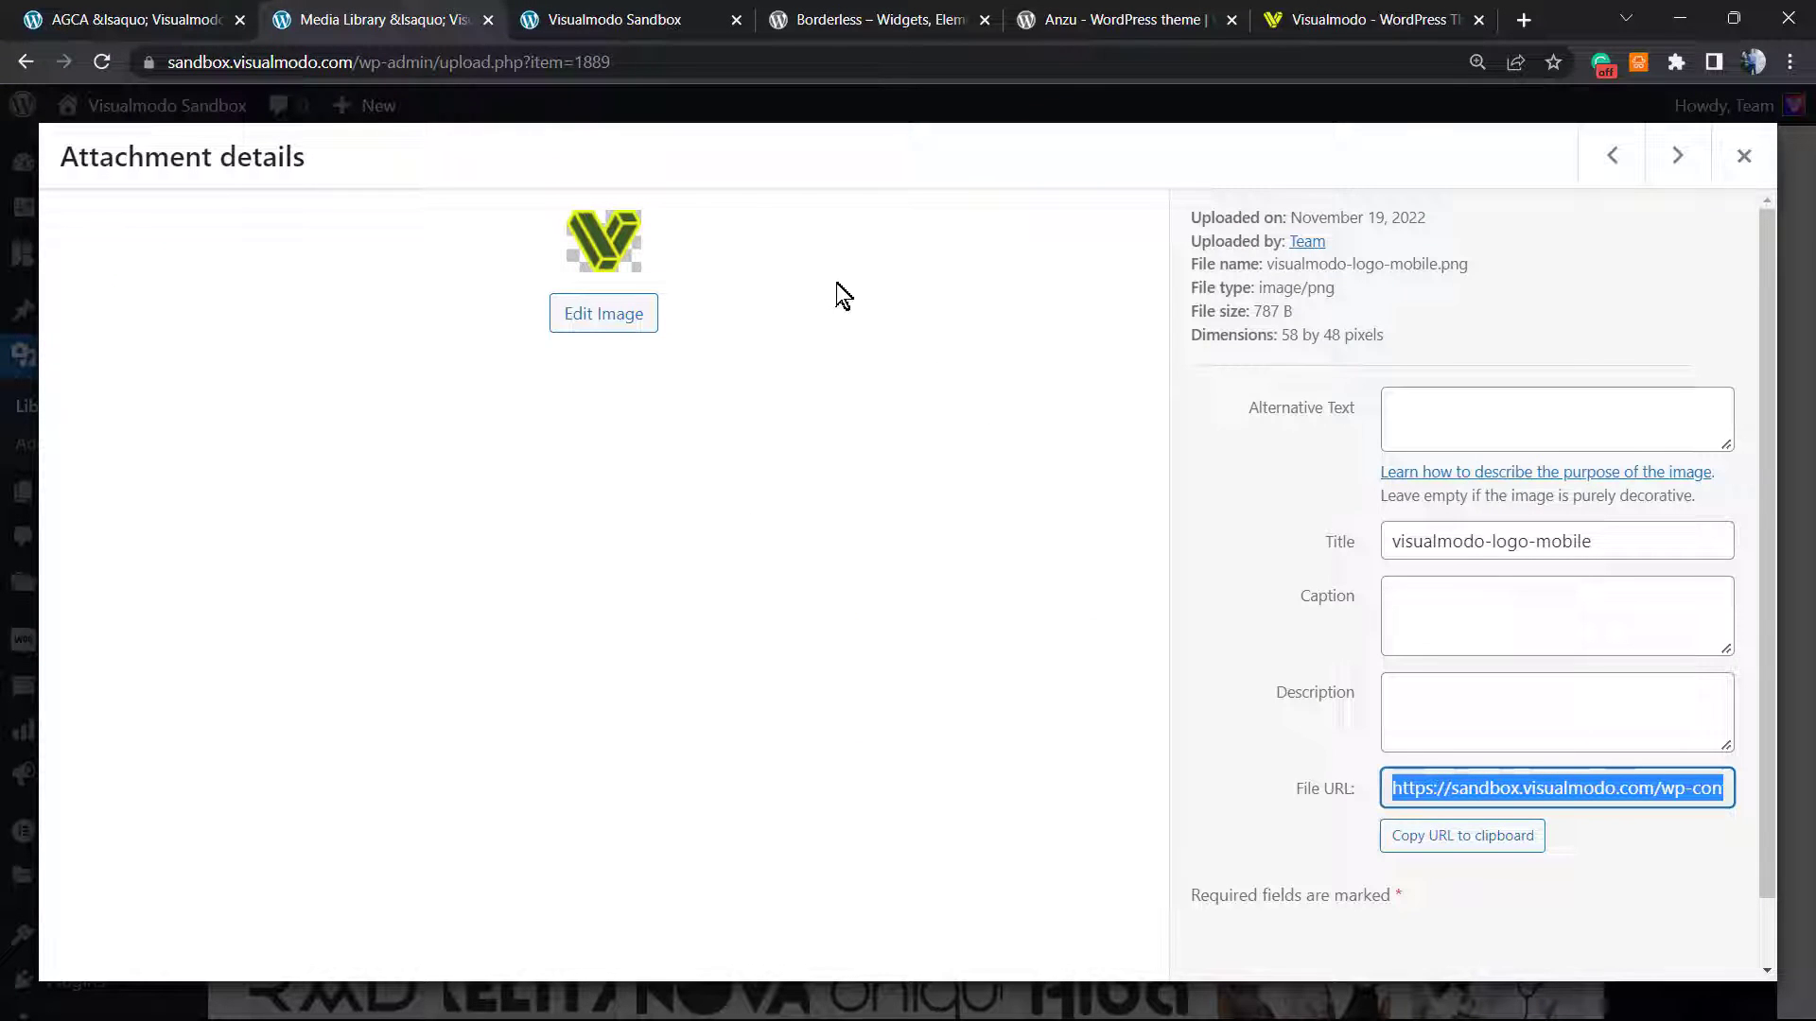
click(1744, 156)
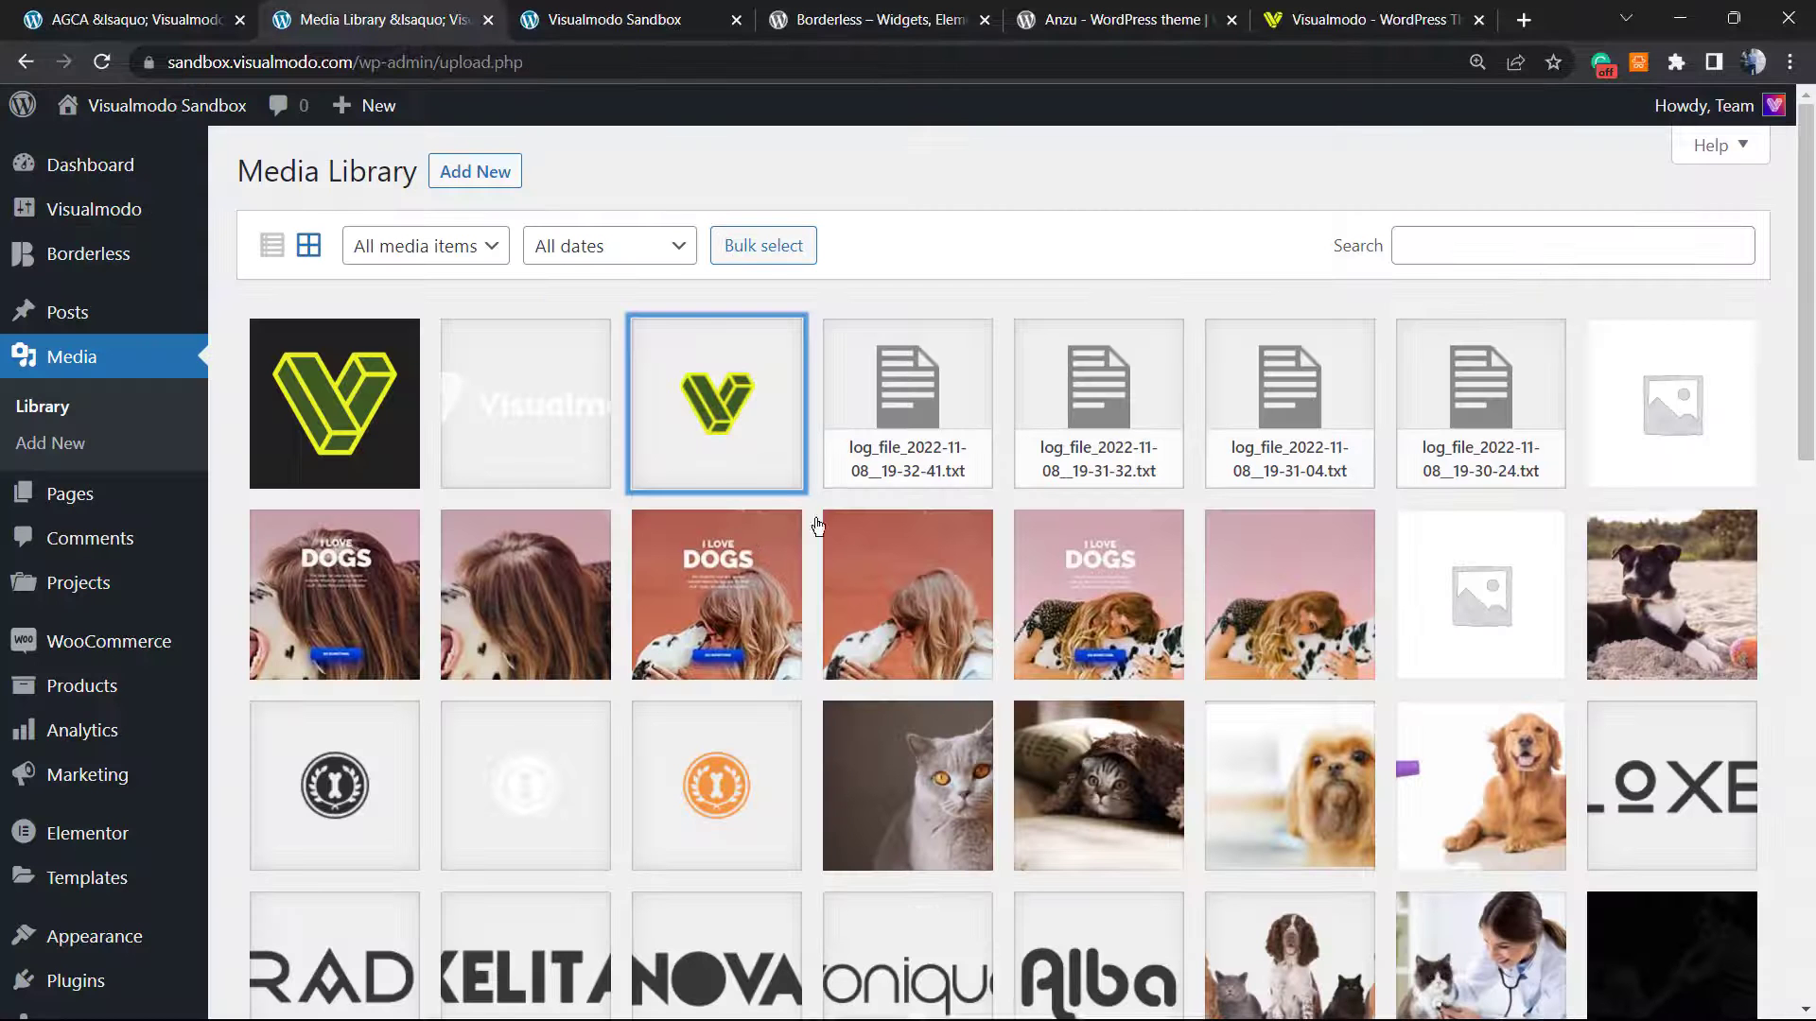
click(558, 409)
triple_click(1484, 794)
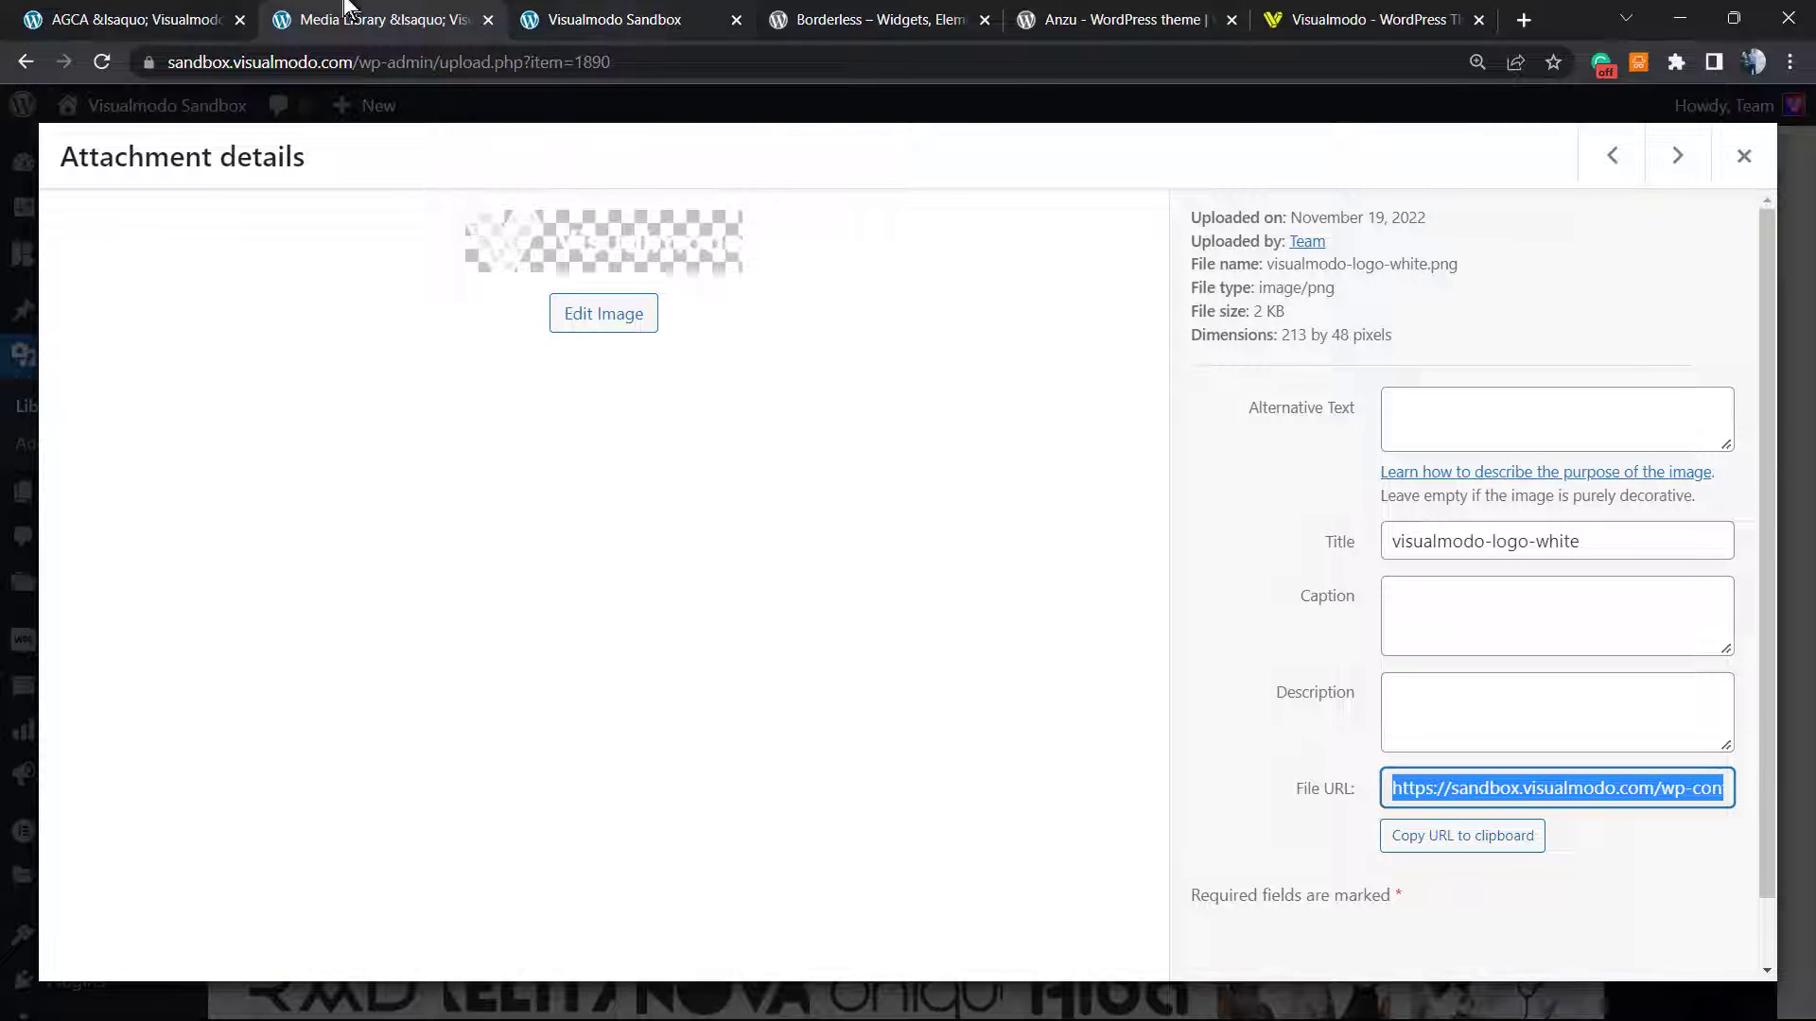
- Replace the Admin bar logo URL in the AGCA settings with the file URL of visualmodo-logo-white.png
click(189, 11)
scroll(890, 607, down, 7)
triple_click(851, 526)
key(ctrl+v)
click(539, 550)
- Read the hint for the Admin bar logo link option and examine the logo's link on the site's front end
mouse_move(314, 607)
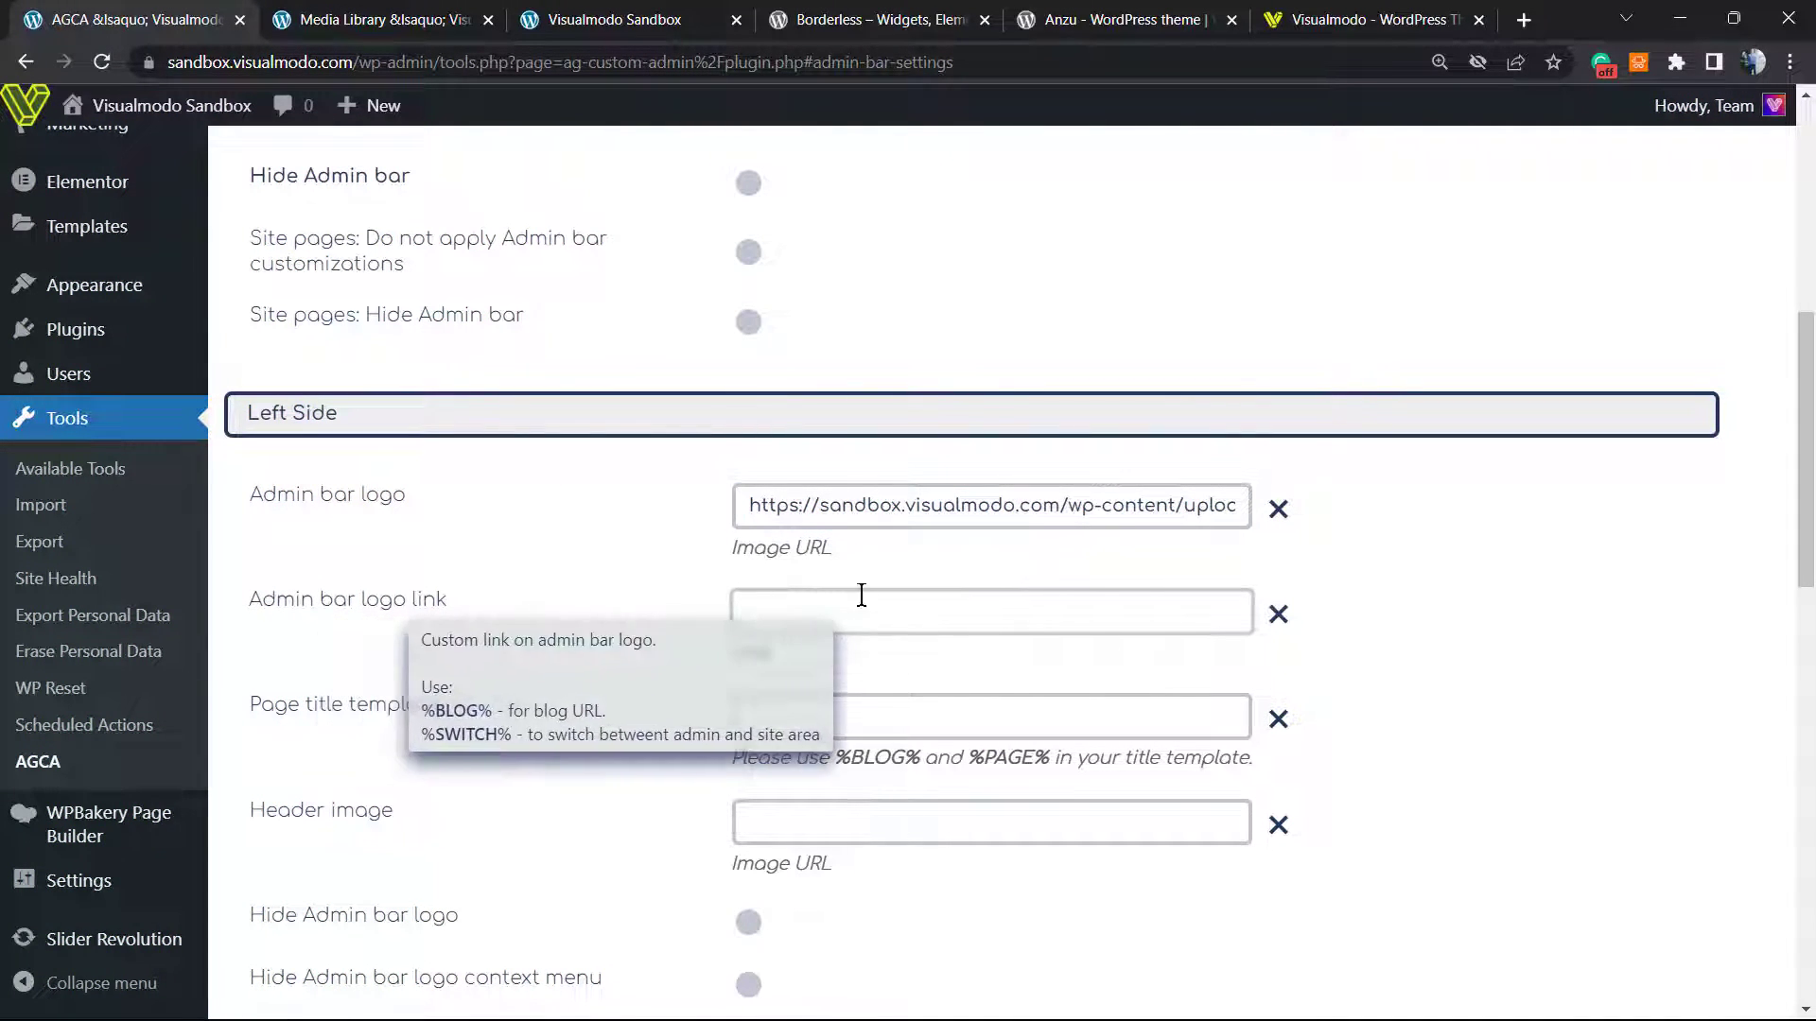
mouse_move(808, 597)
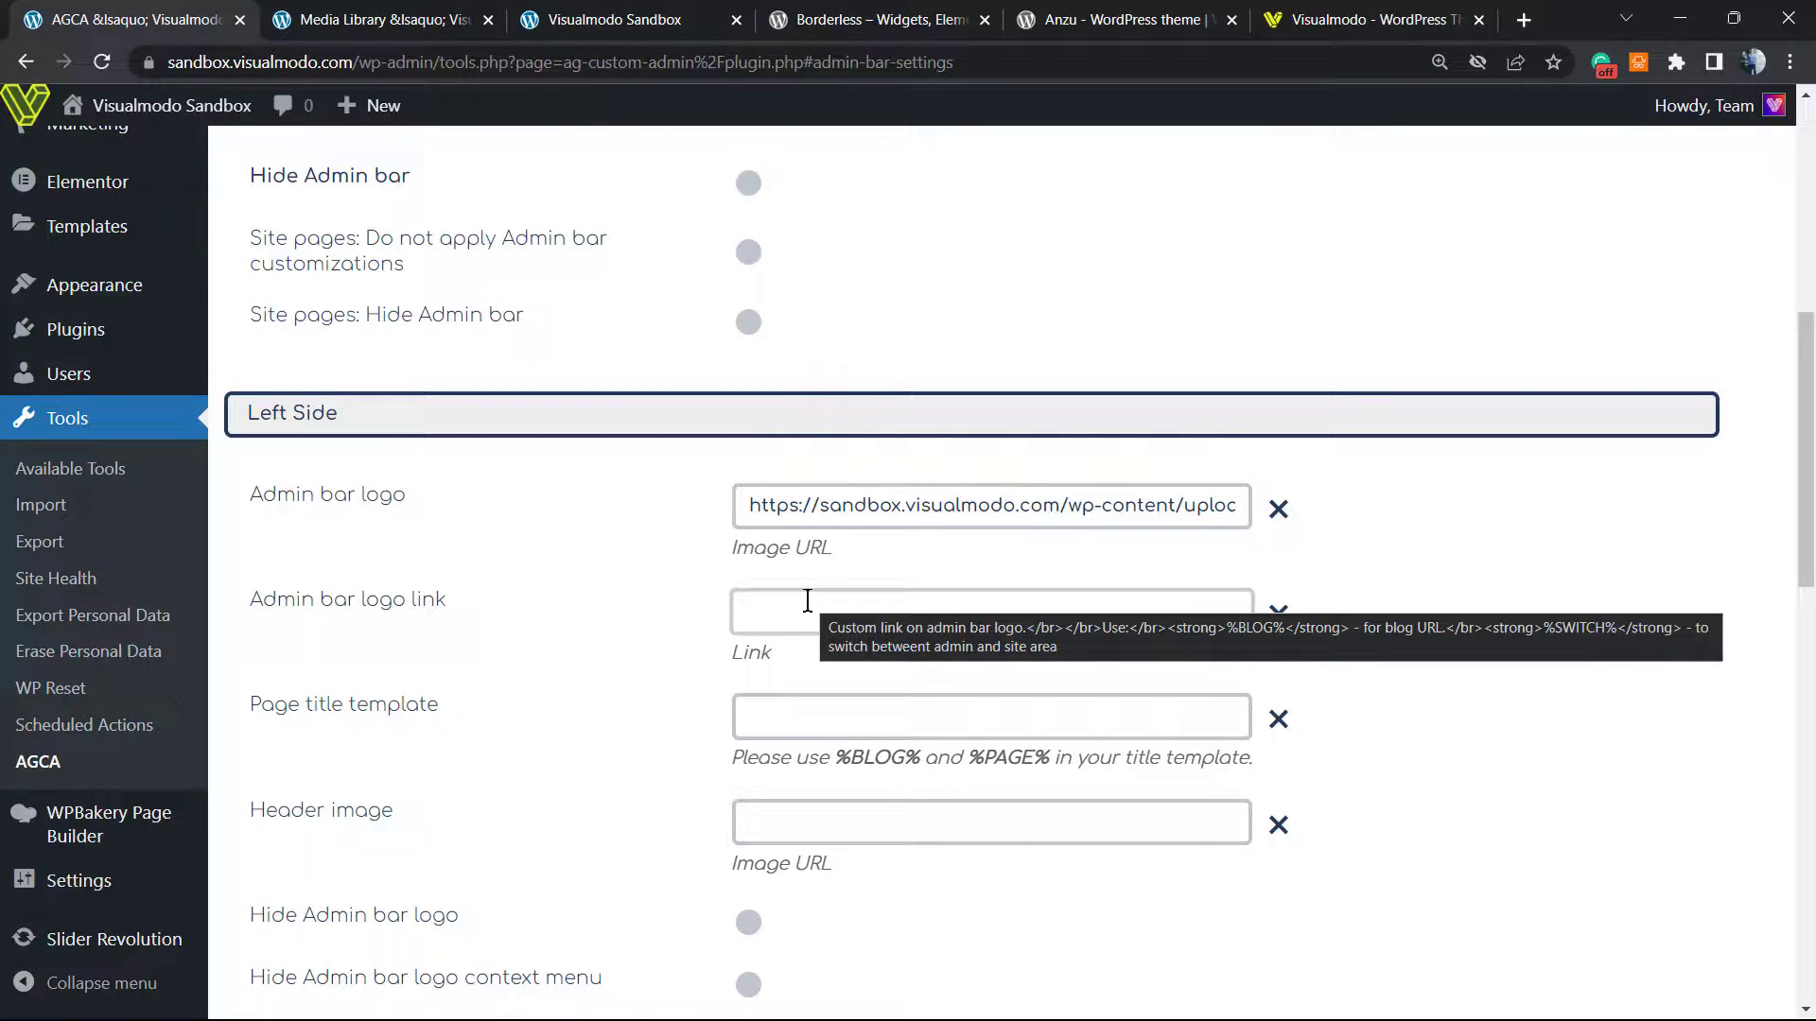
click(414, 19)
click(624, 19)
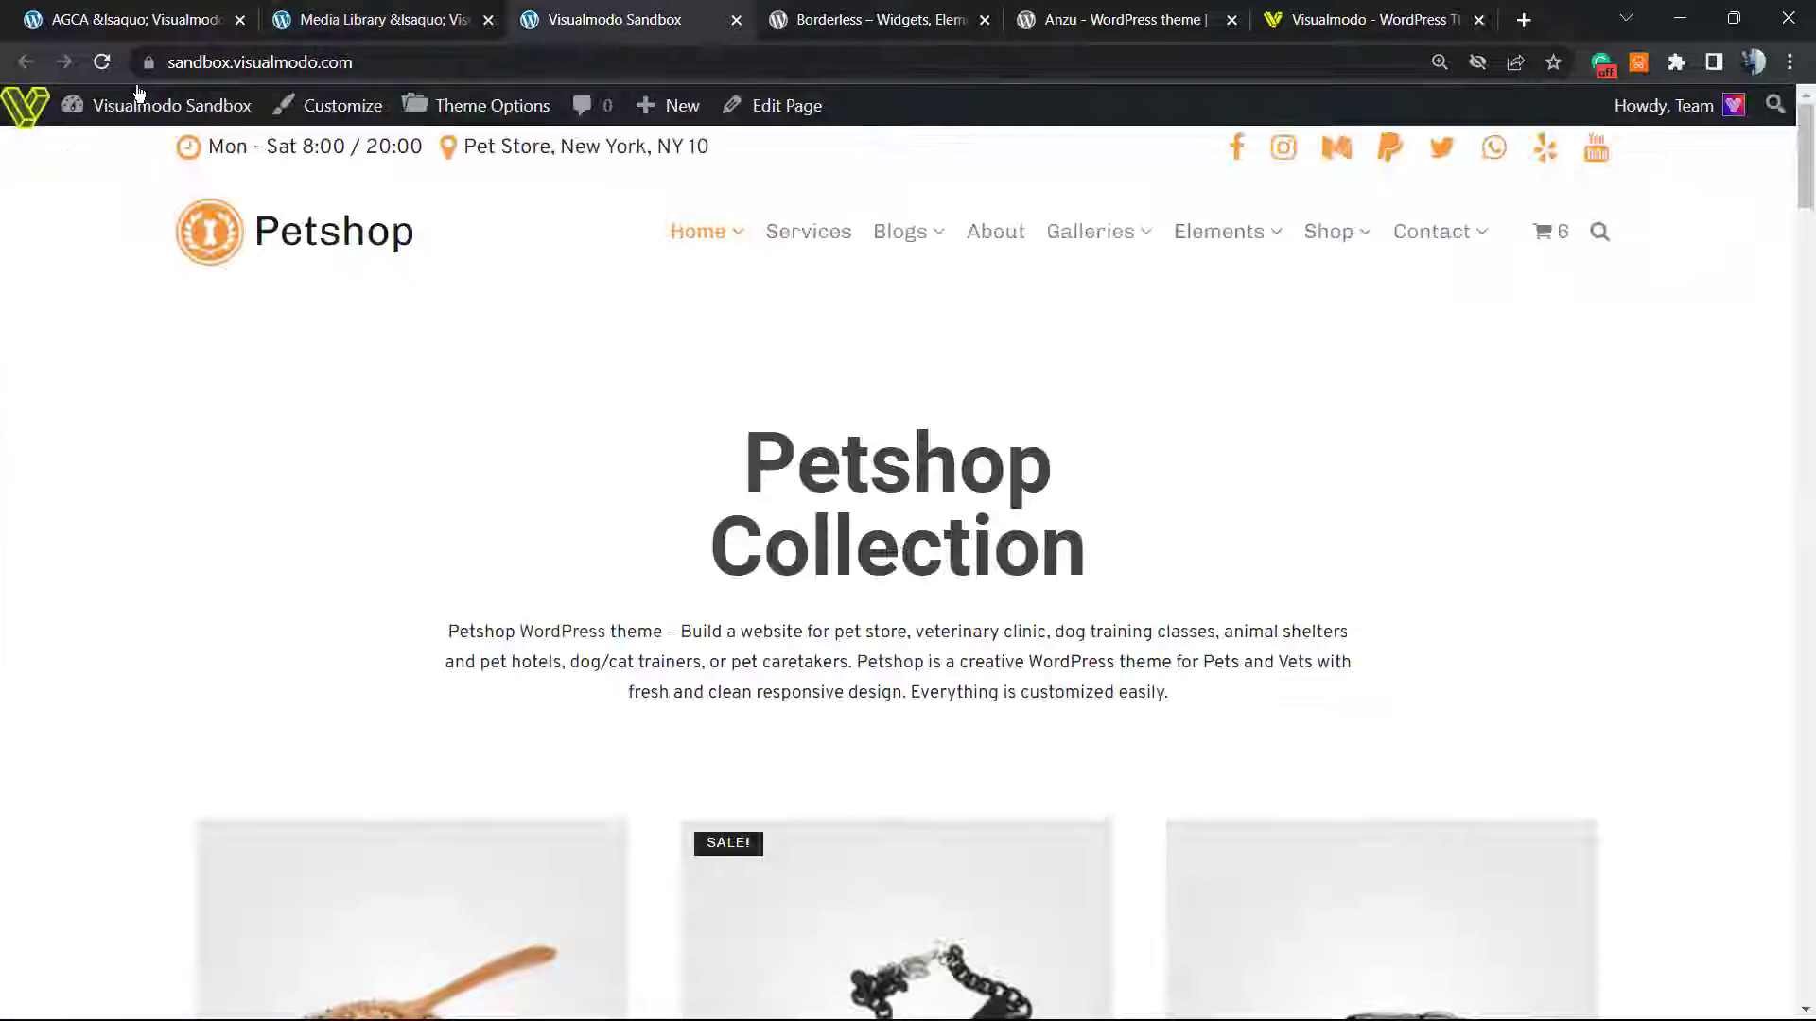
mouse_move(23, 111)
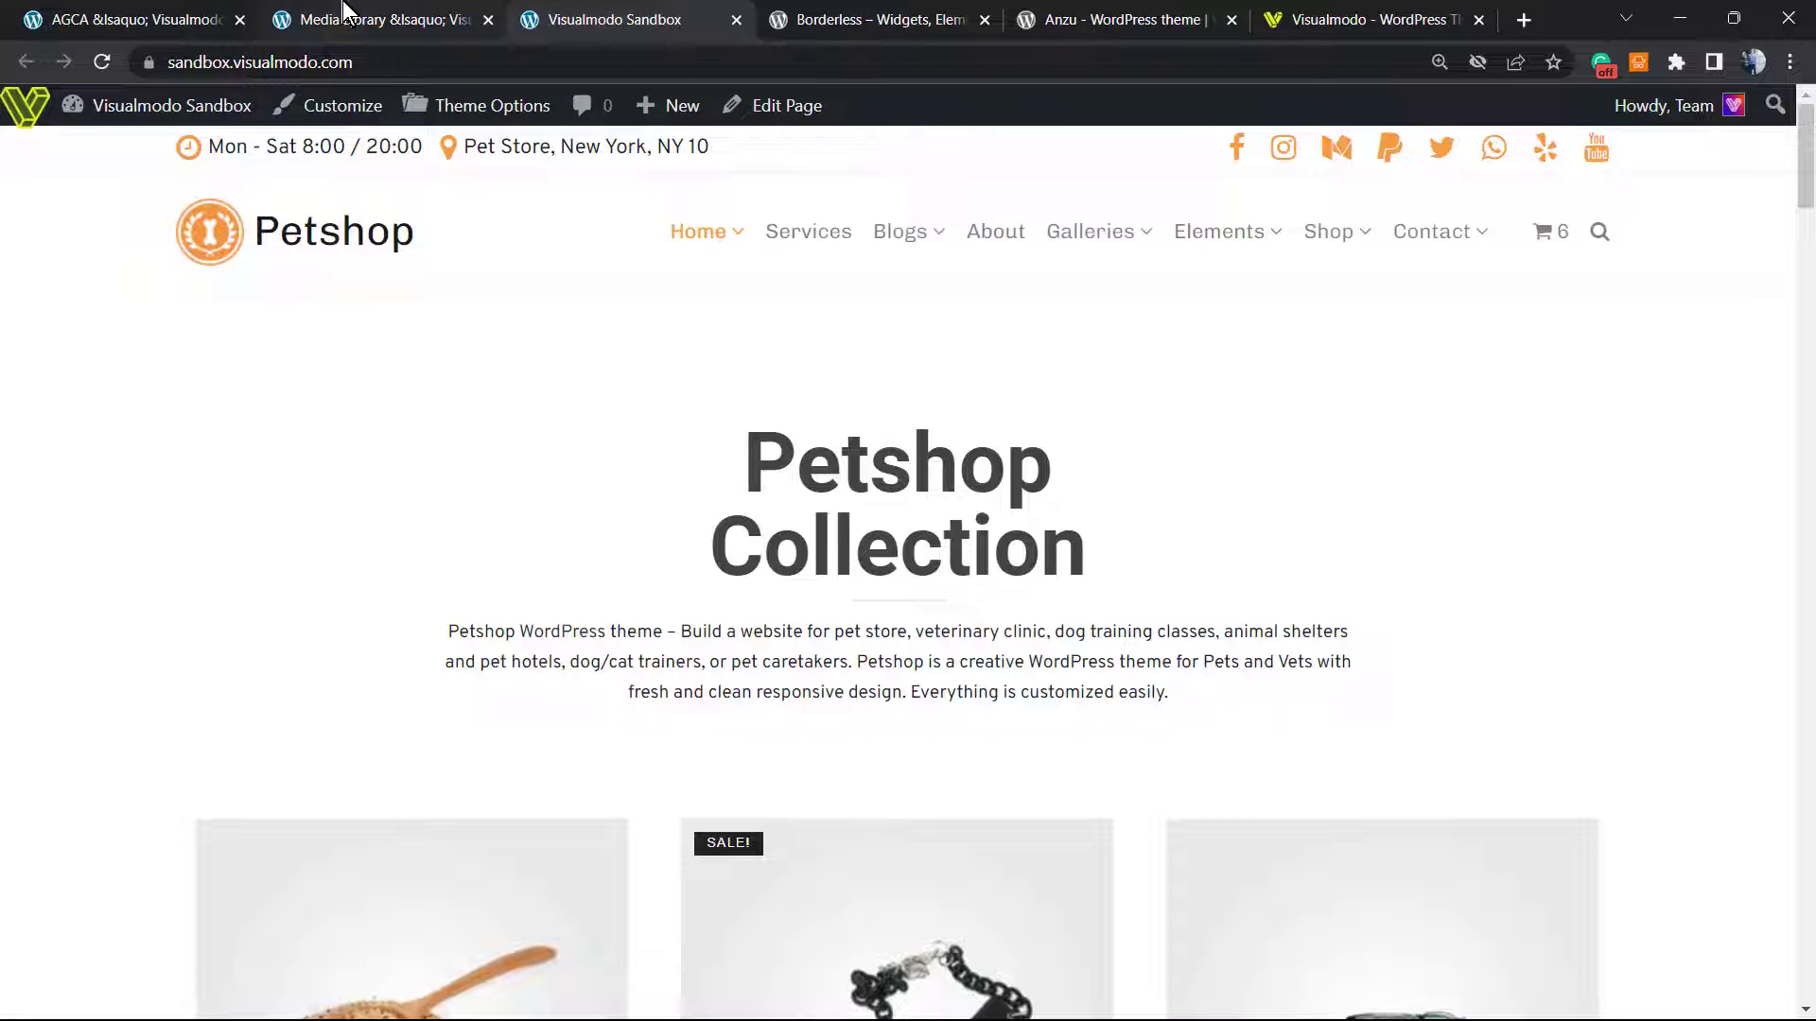
- Return to the Admin Bar settings and examine the Page title template and Header image options
click(385, 19)
click(134, 19)
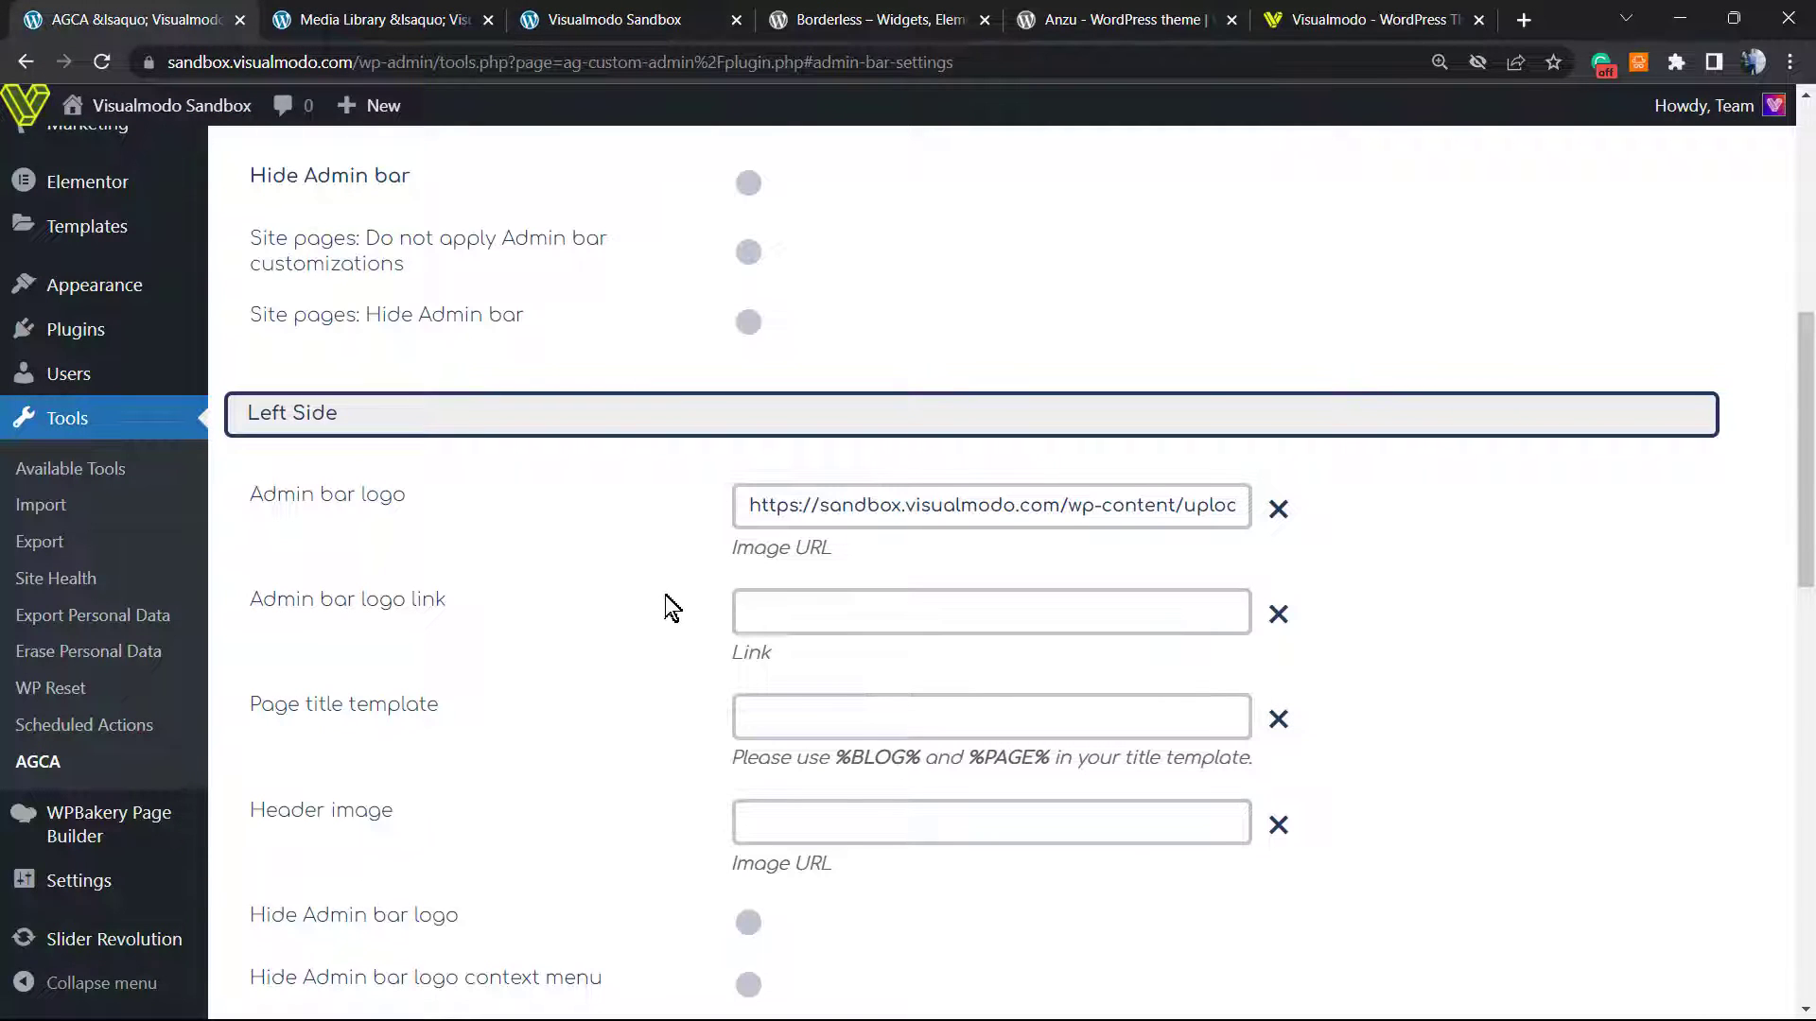
mouse_move(445, 720)
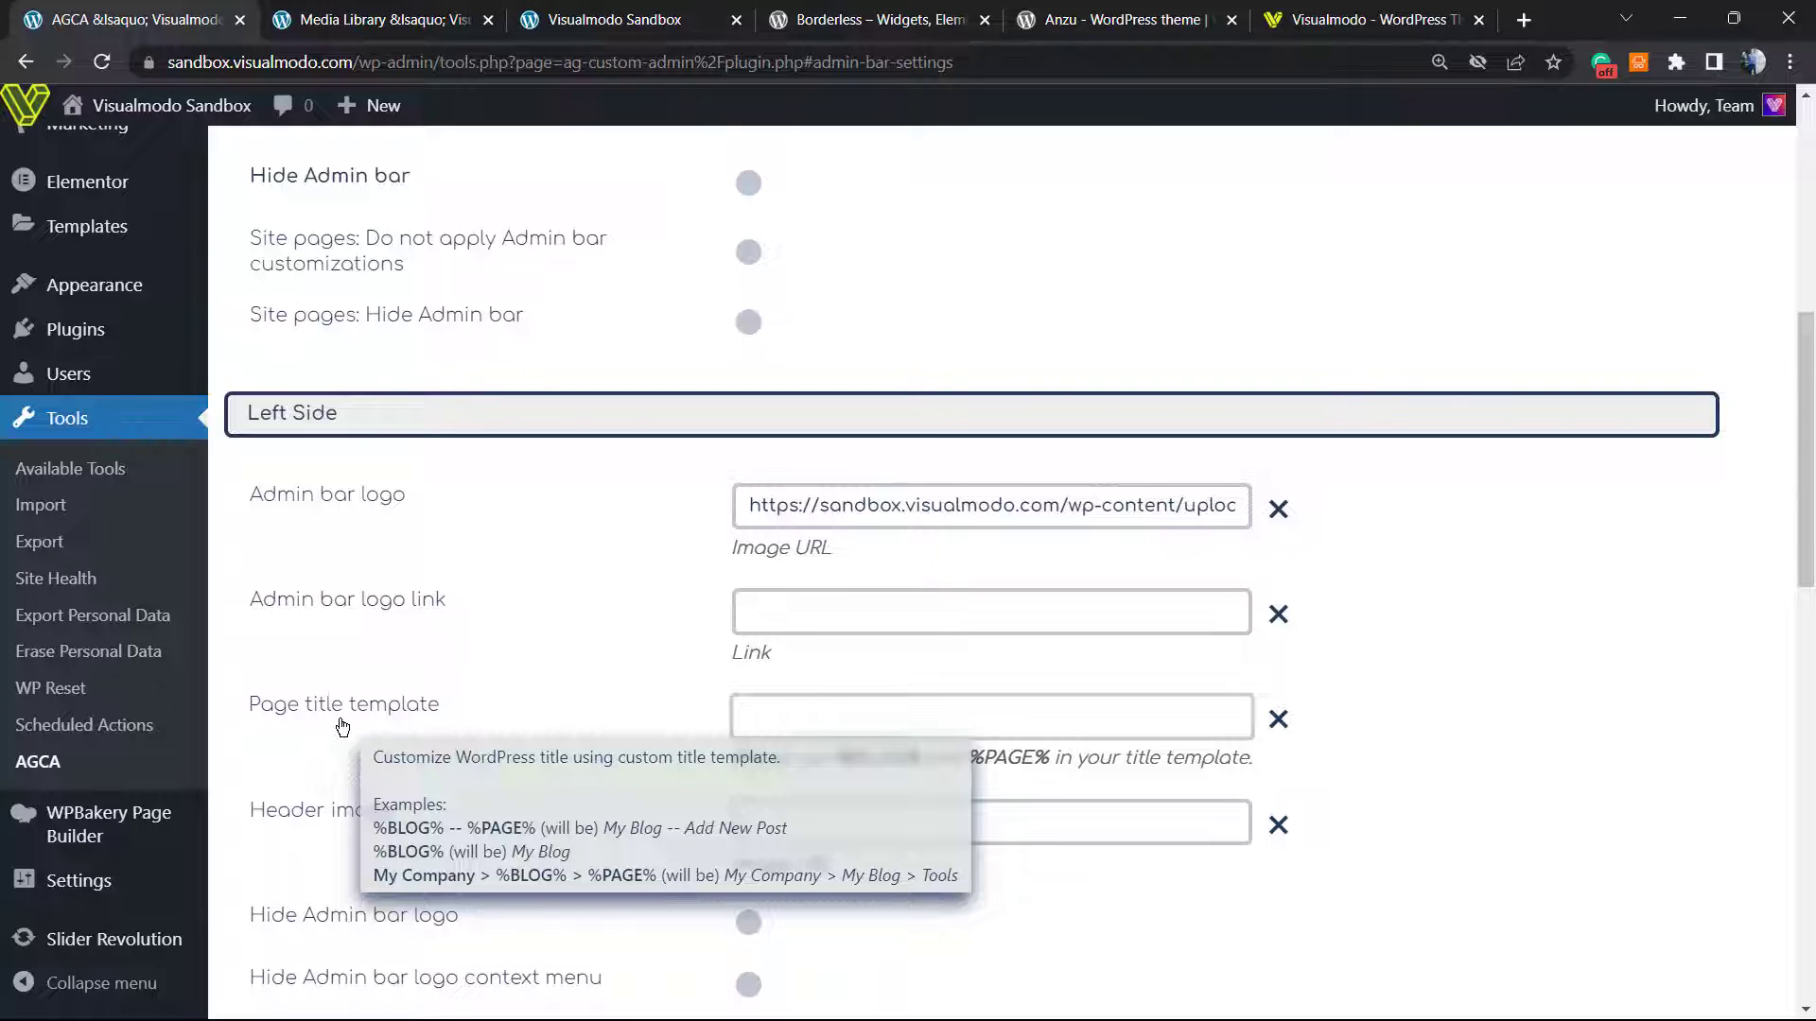
scroll(880, 718, down, 3)
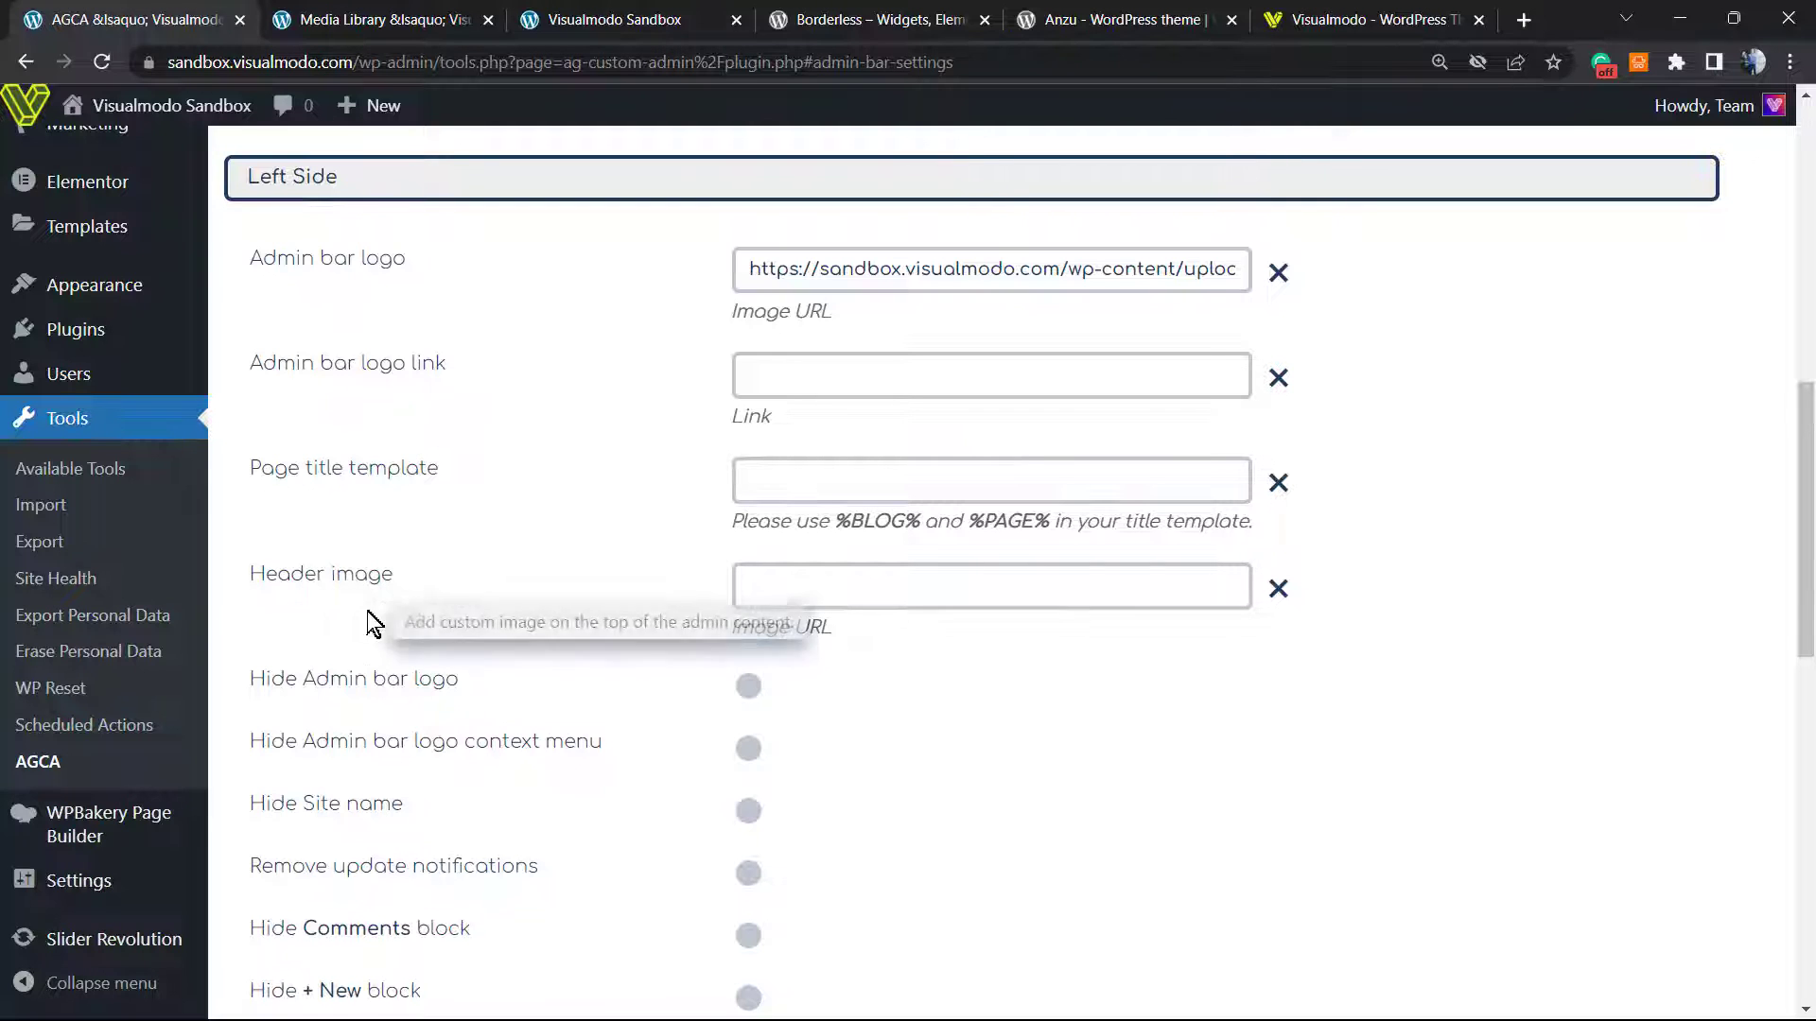
scroll(510, 587, up, 10)
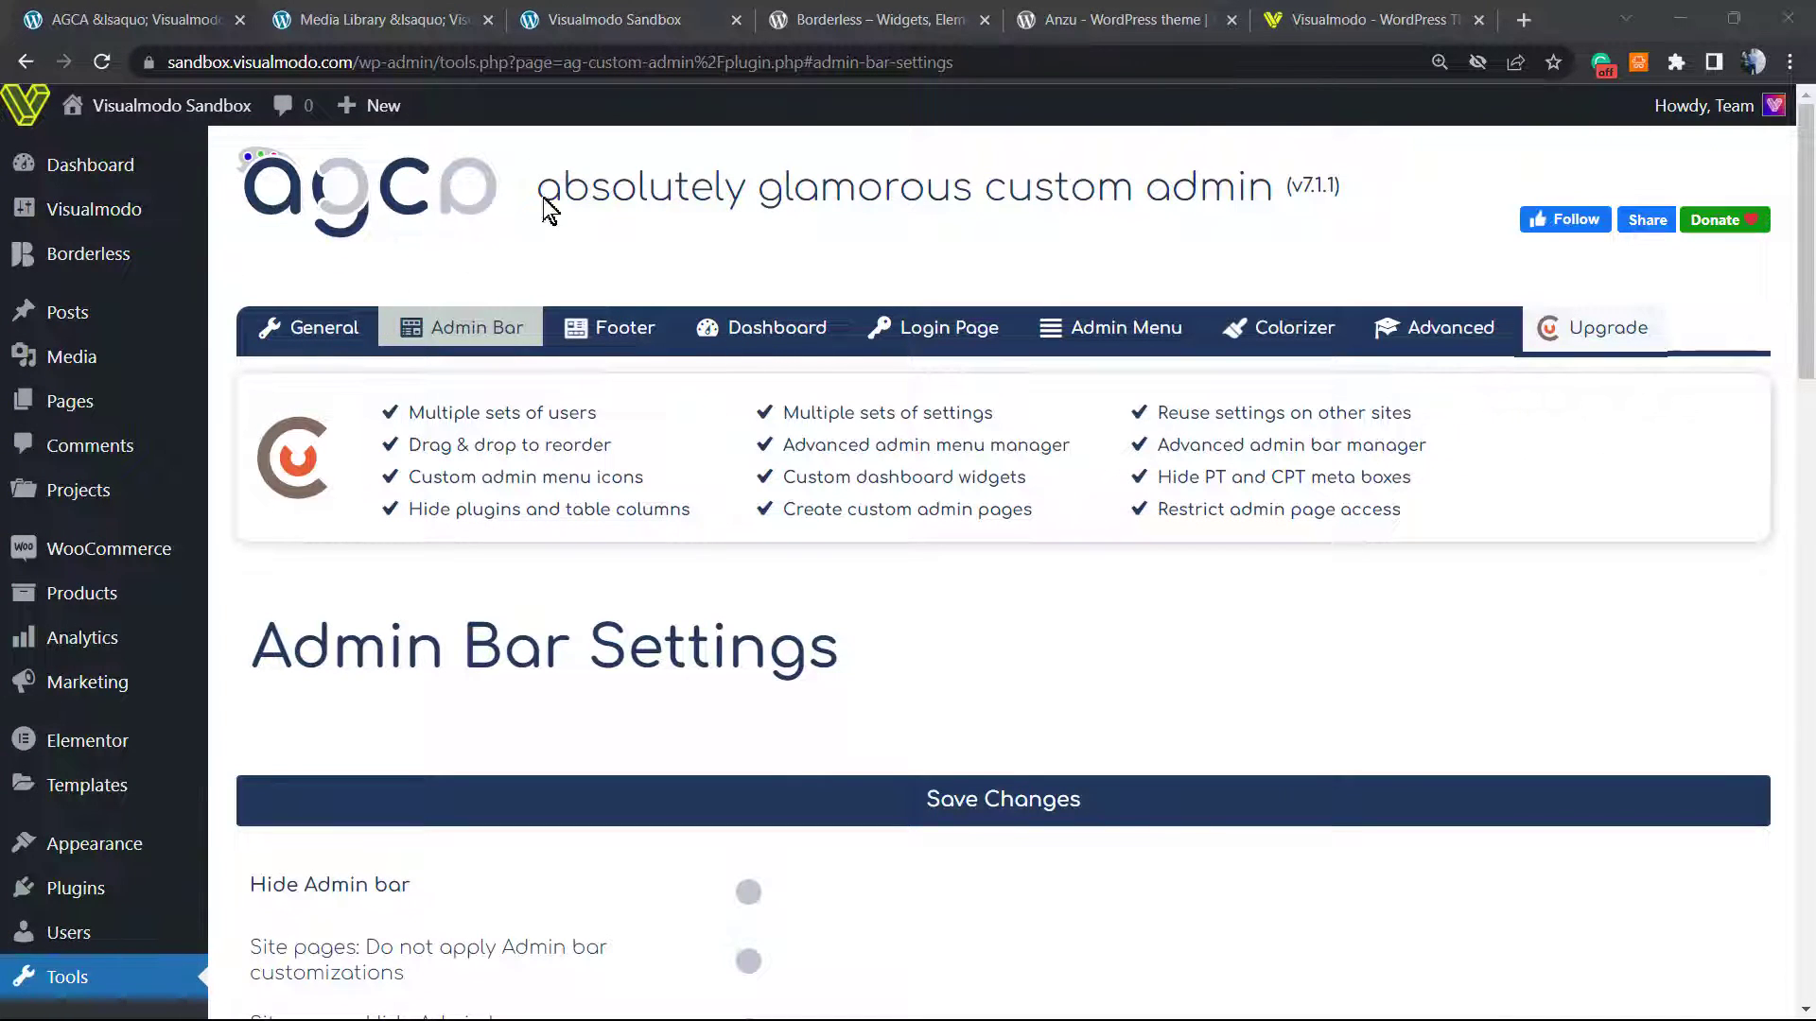
scroll(804, 558, down, 10)
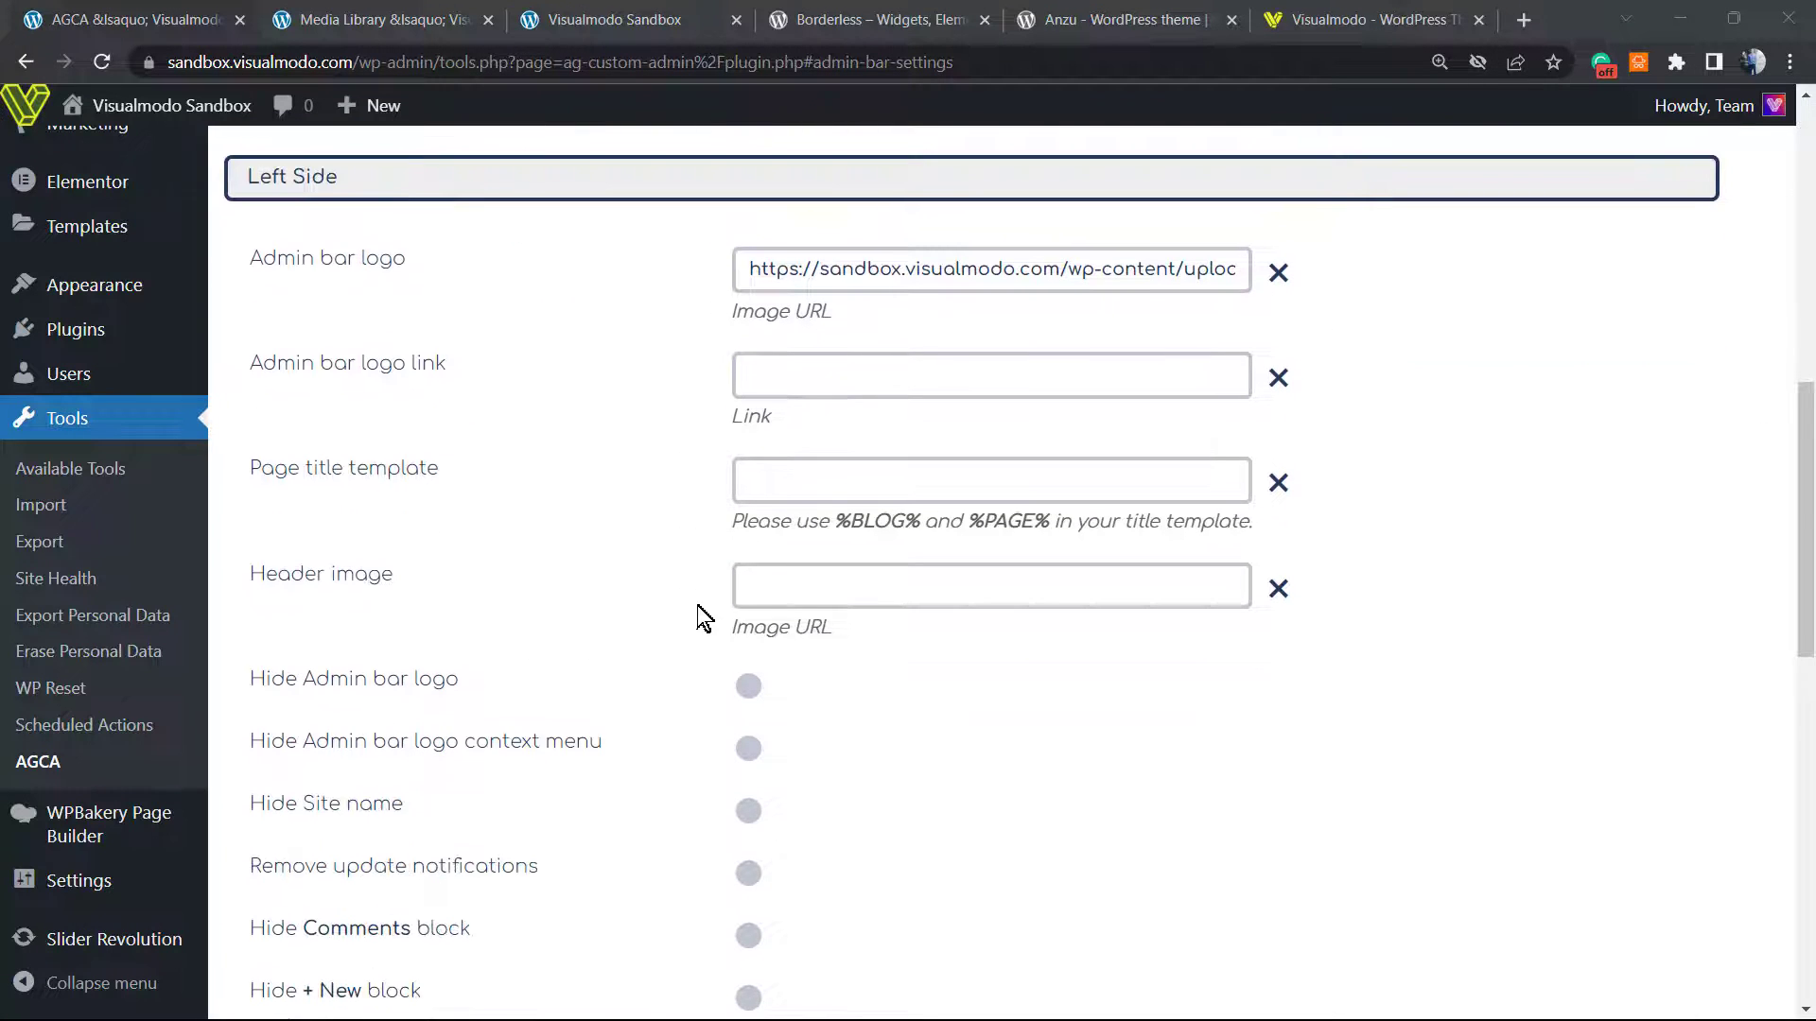
- Find Brands-5-Petshop-WordPress-theme-1.png in the Media Library and select the file URL in its attachment details
click(431, 19)
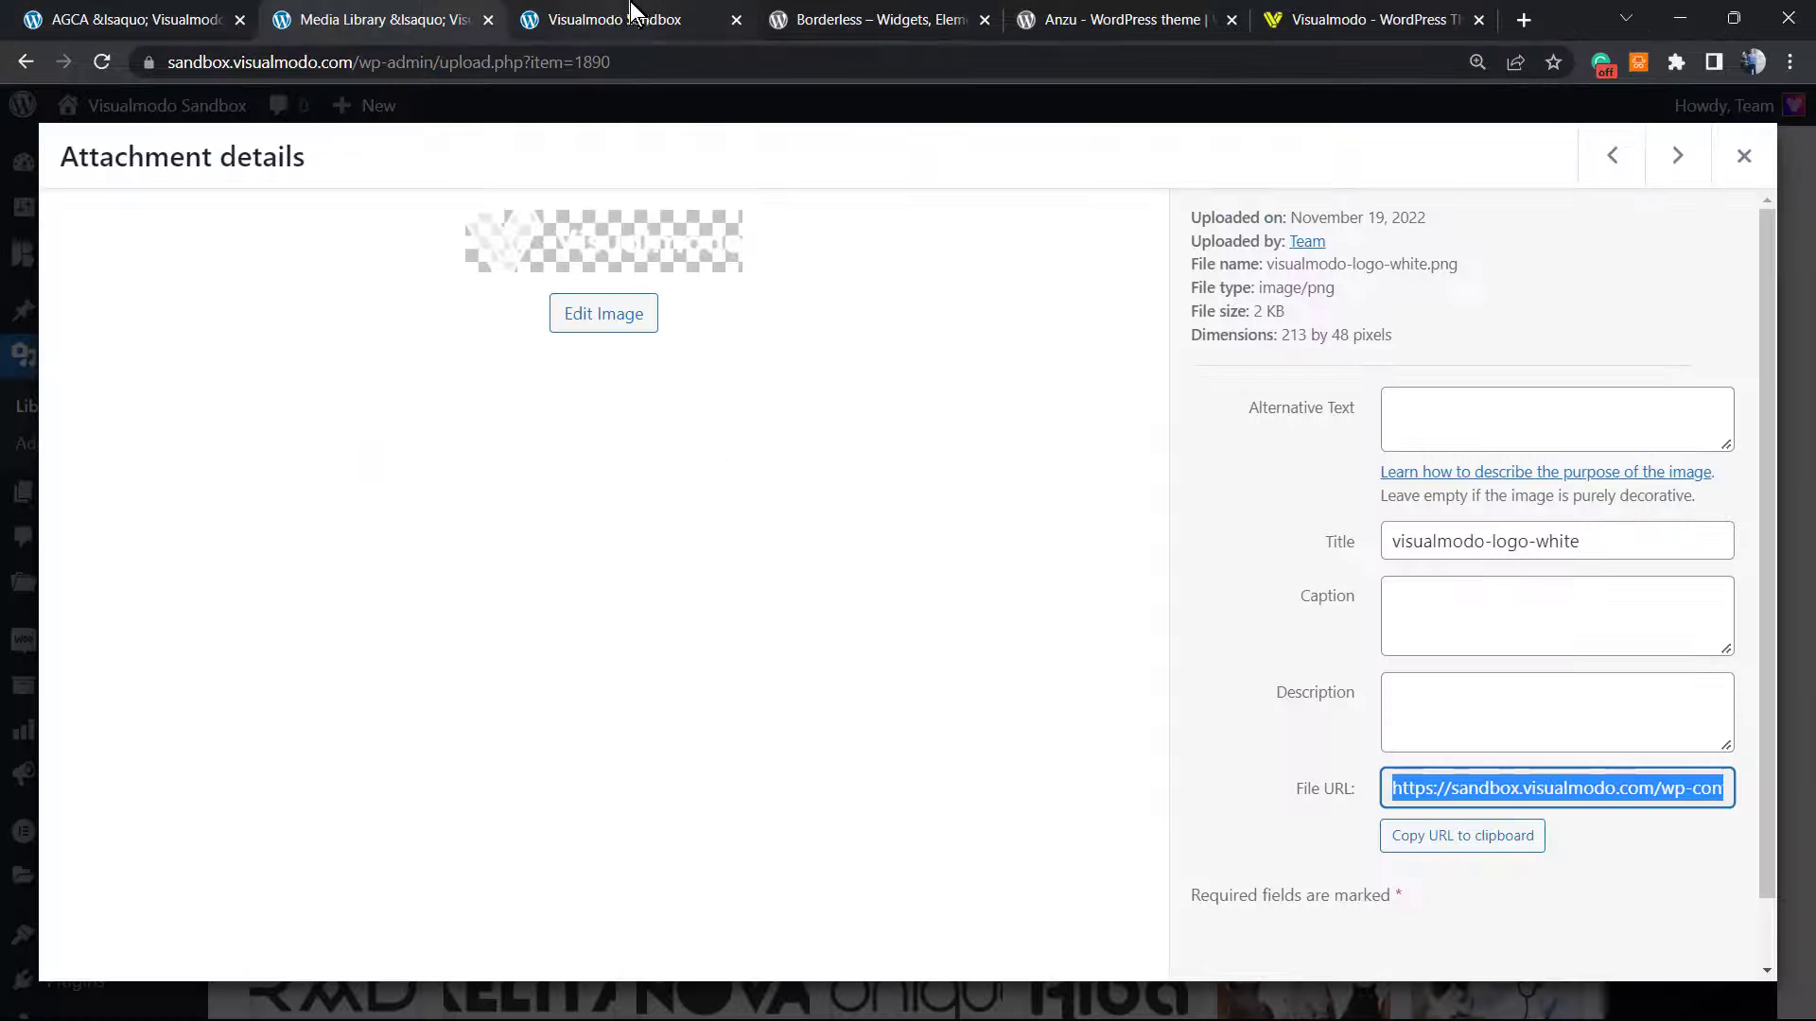
click(1740, 157)
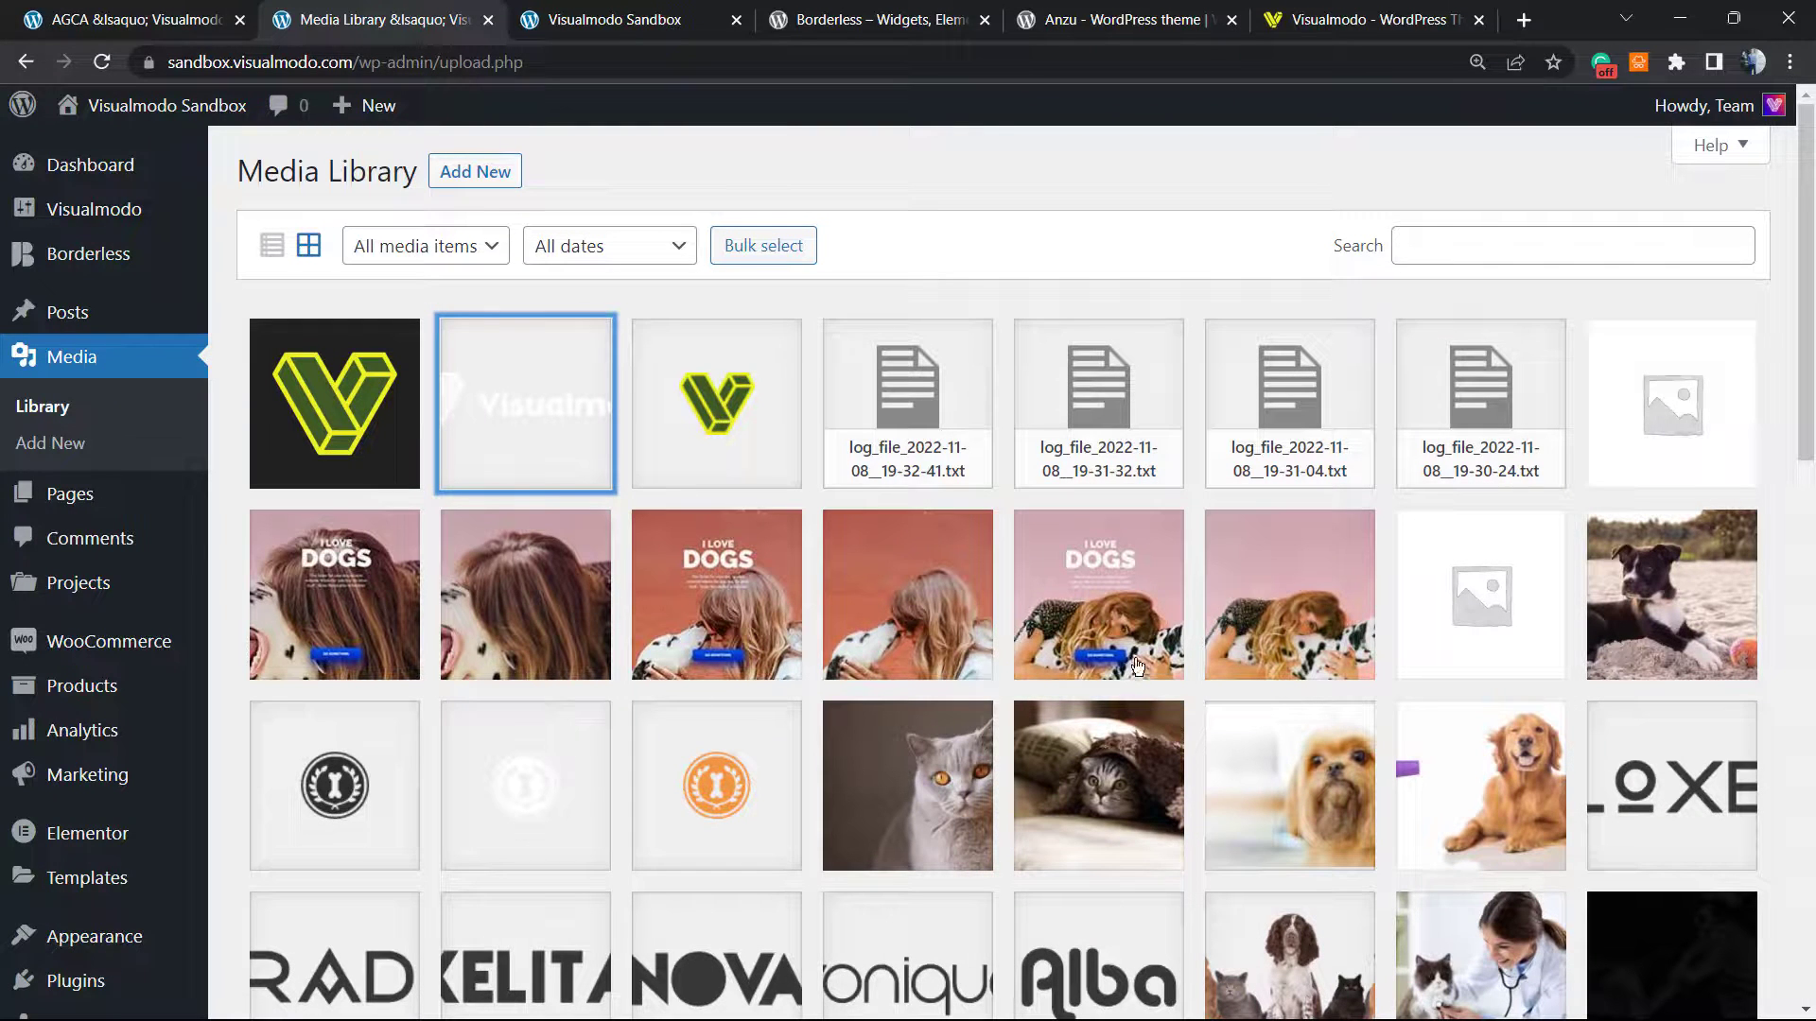
click(303, 435)
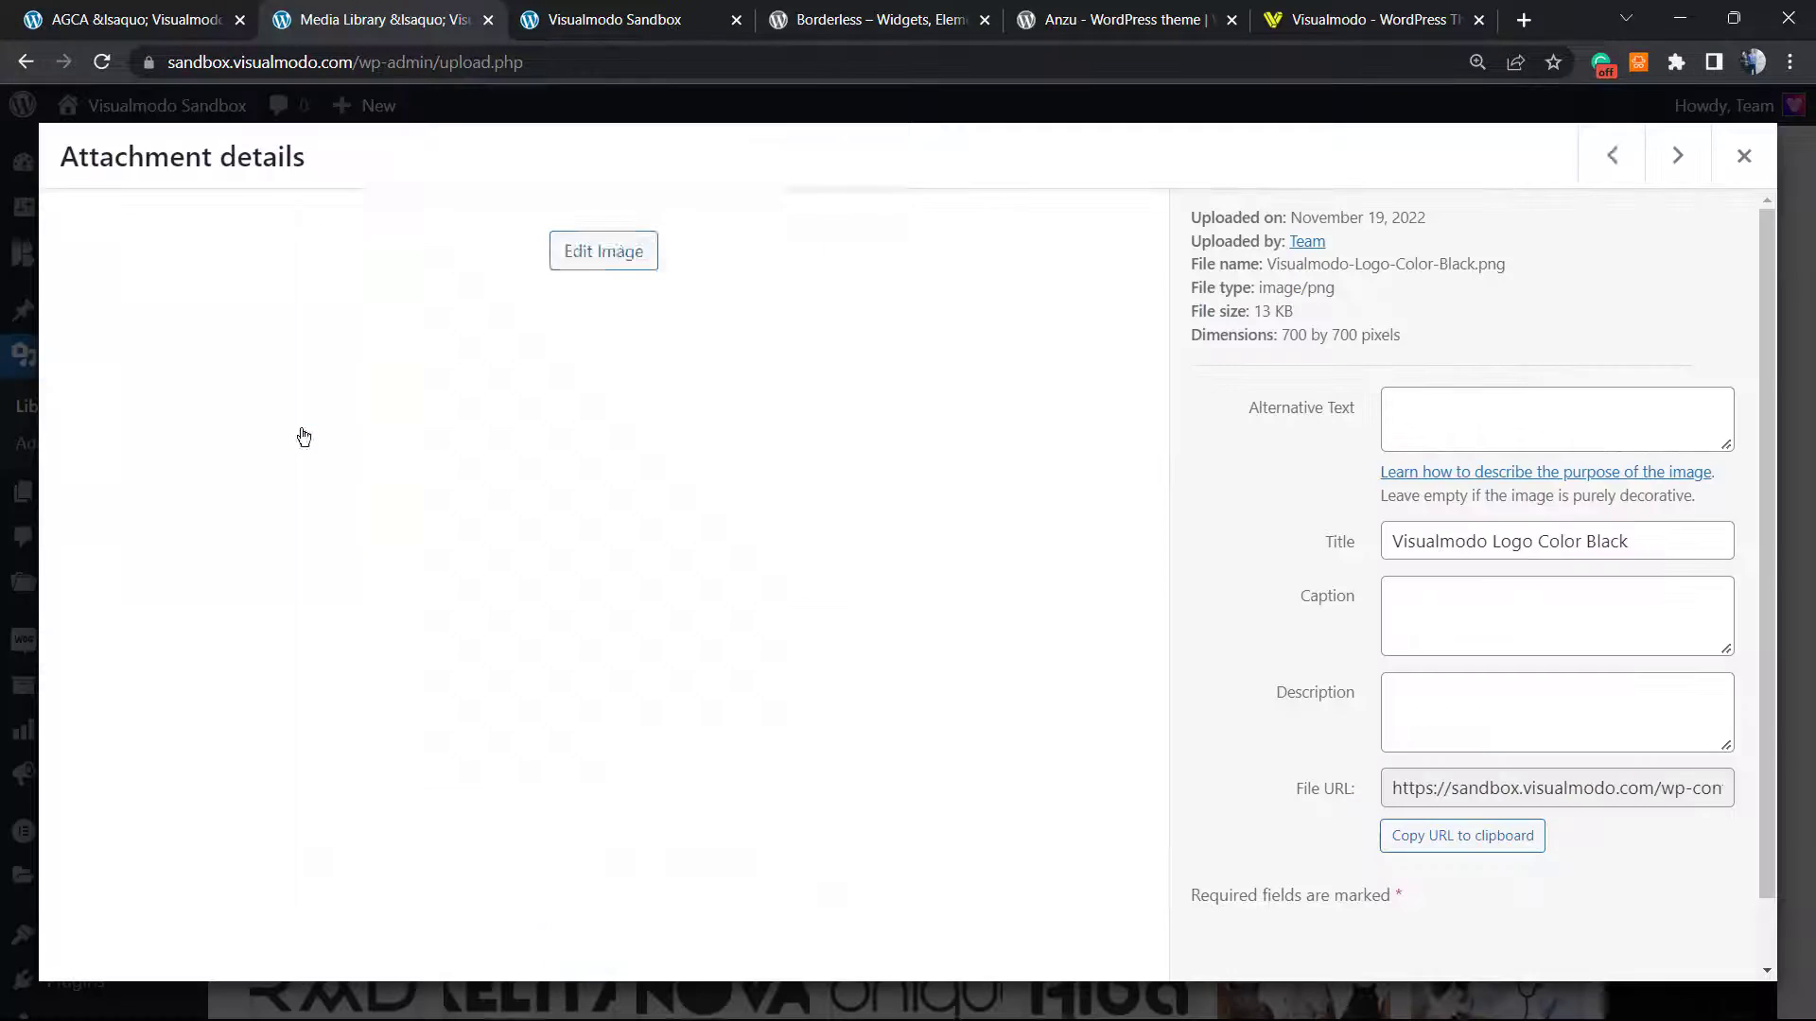
click(1740, 159)
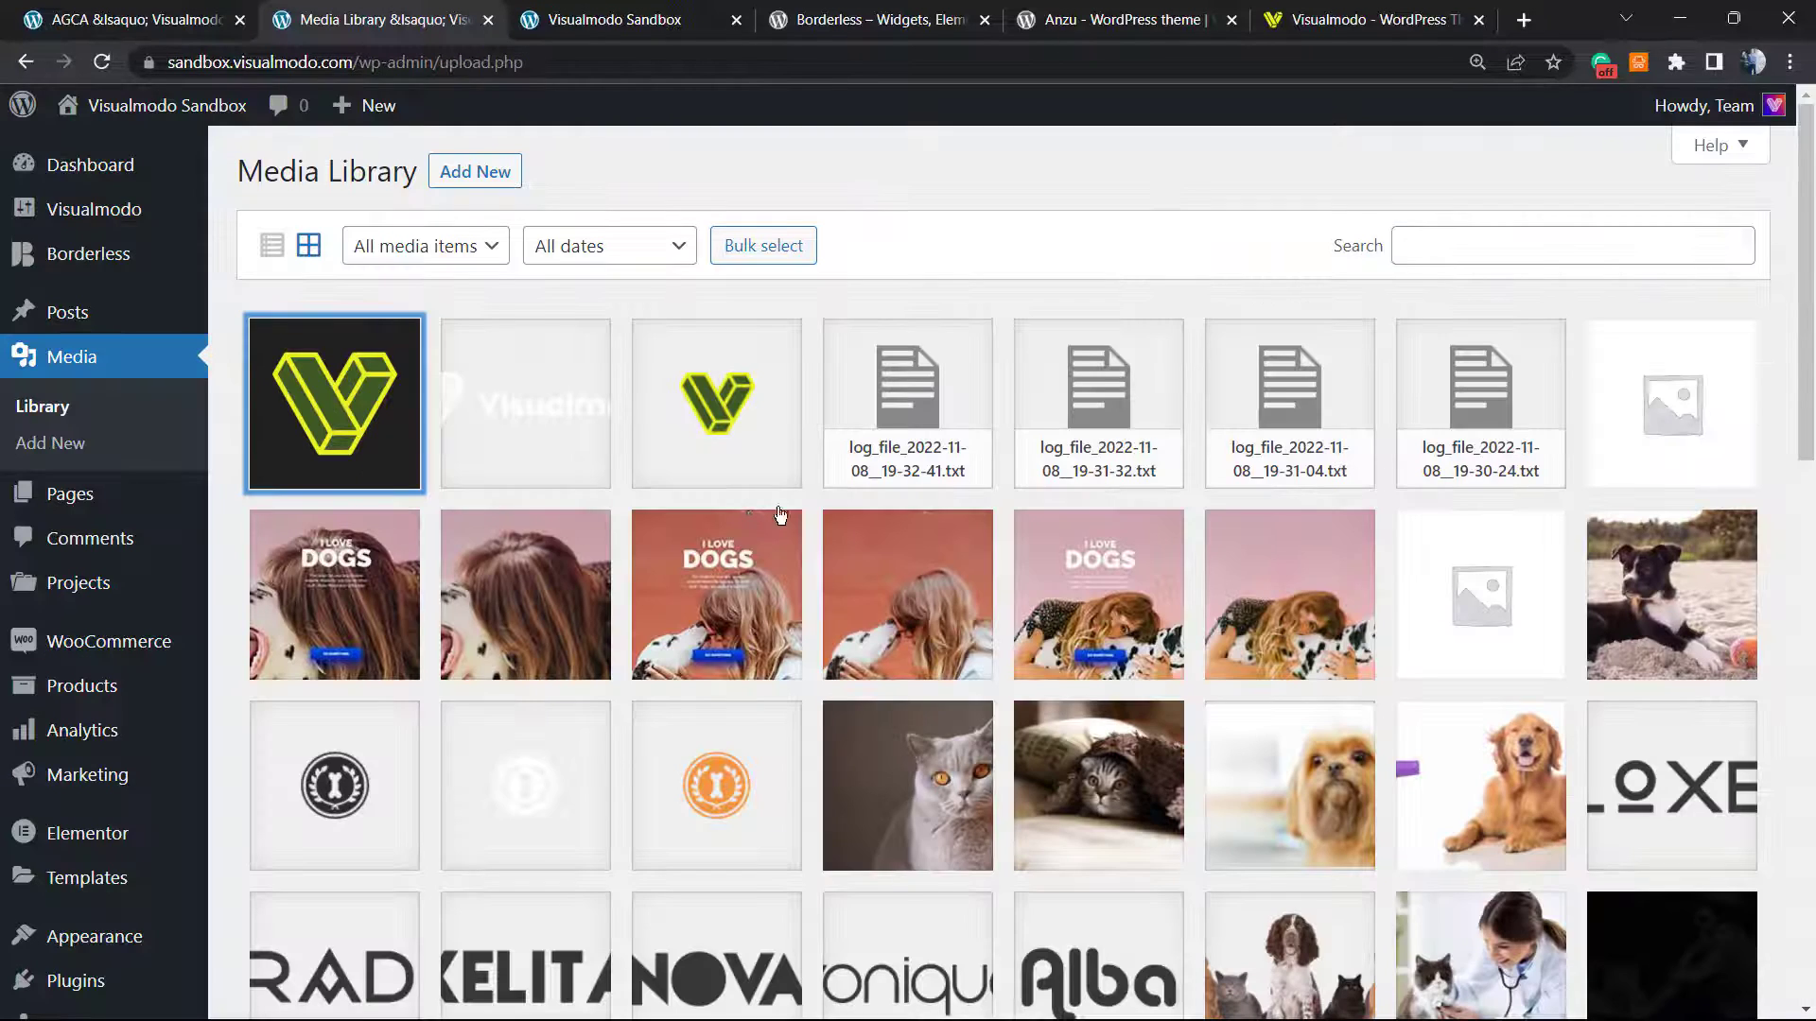
click(738, 460)
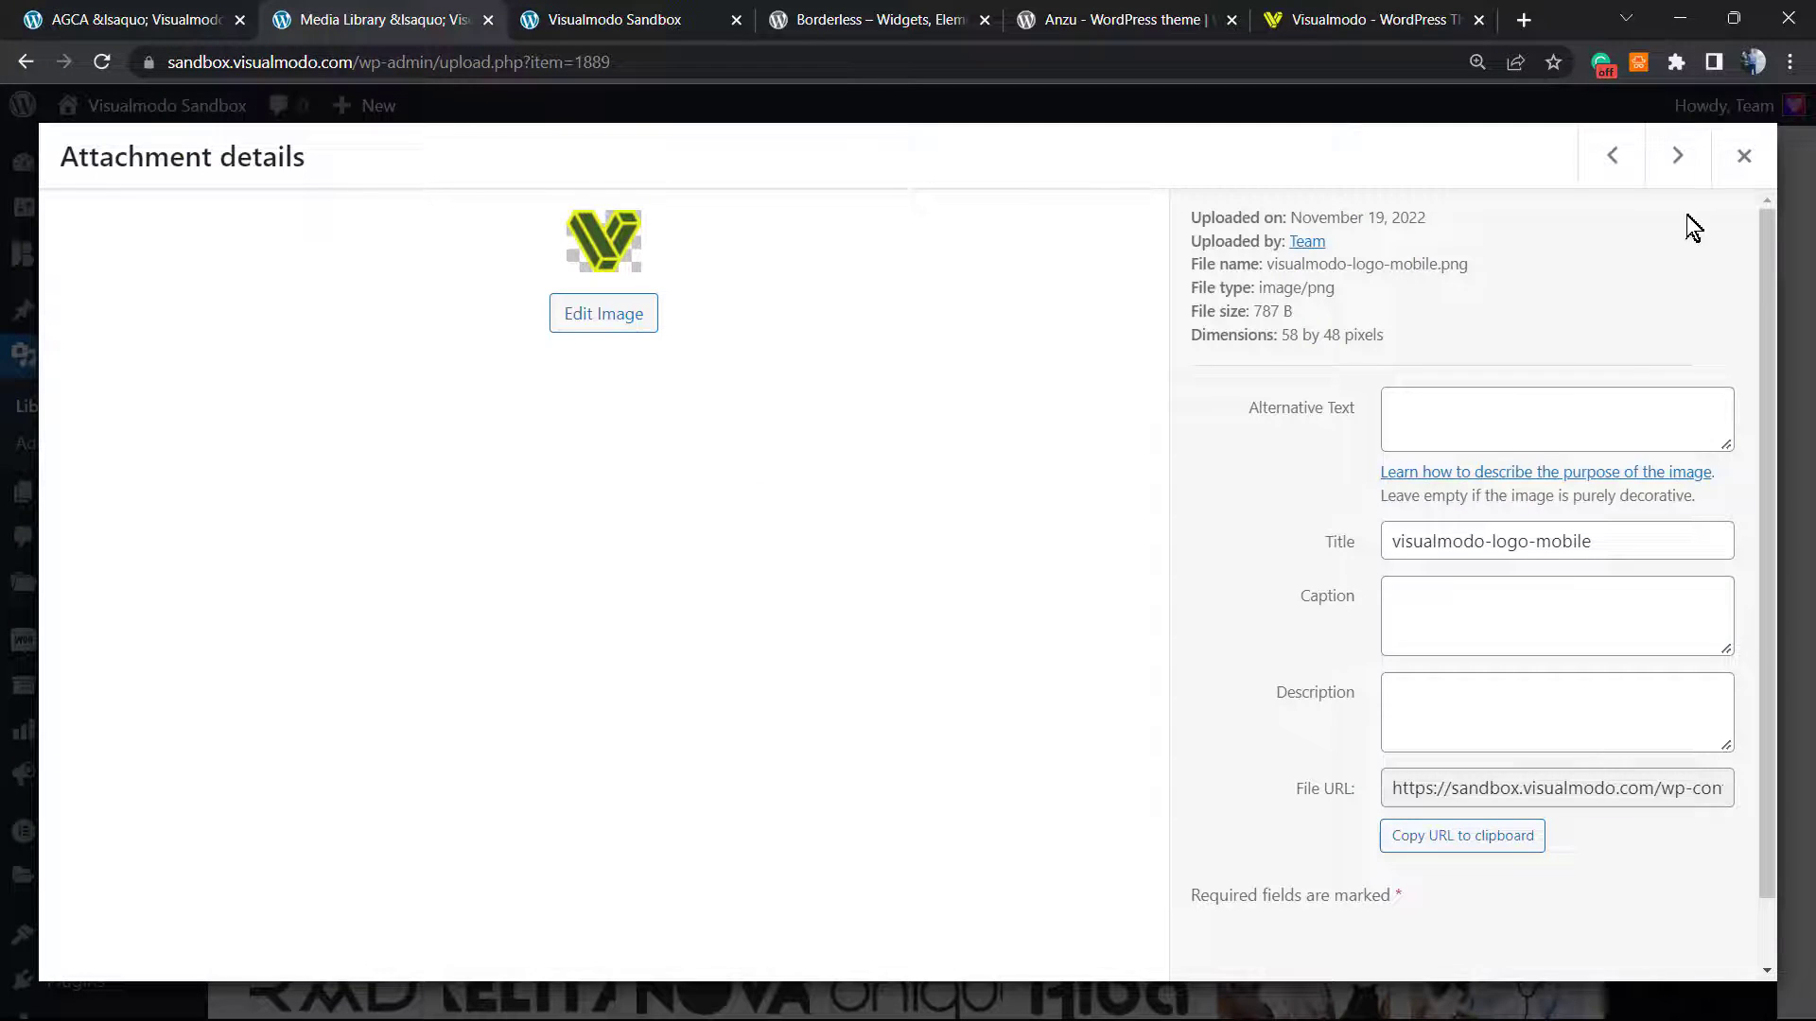
click(1743, 155)
scroll(1520, 539, down, 1)
click(1682, 841)
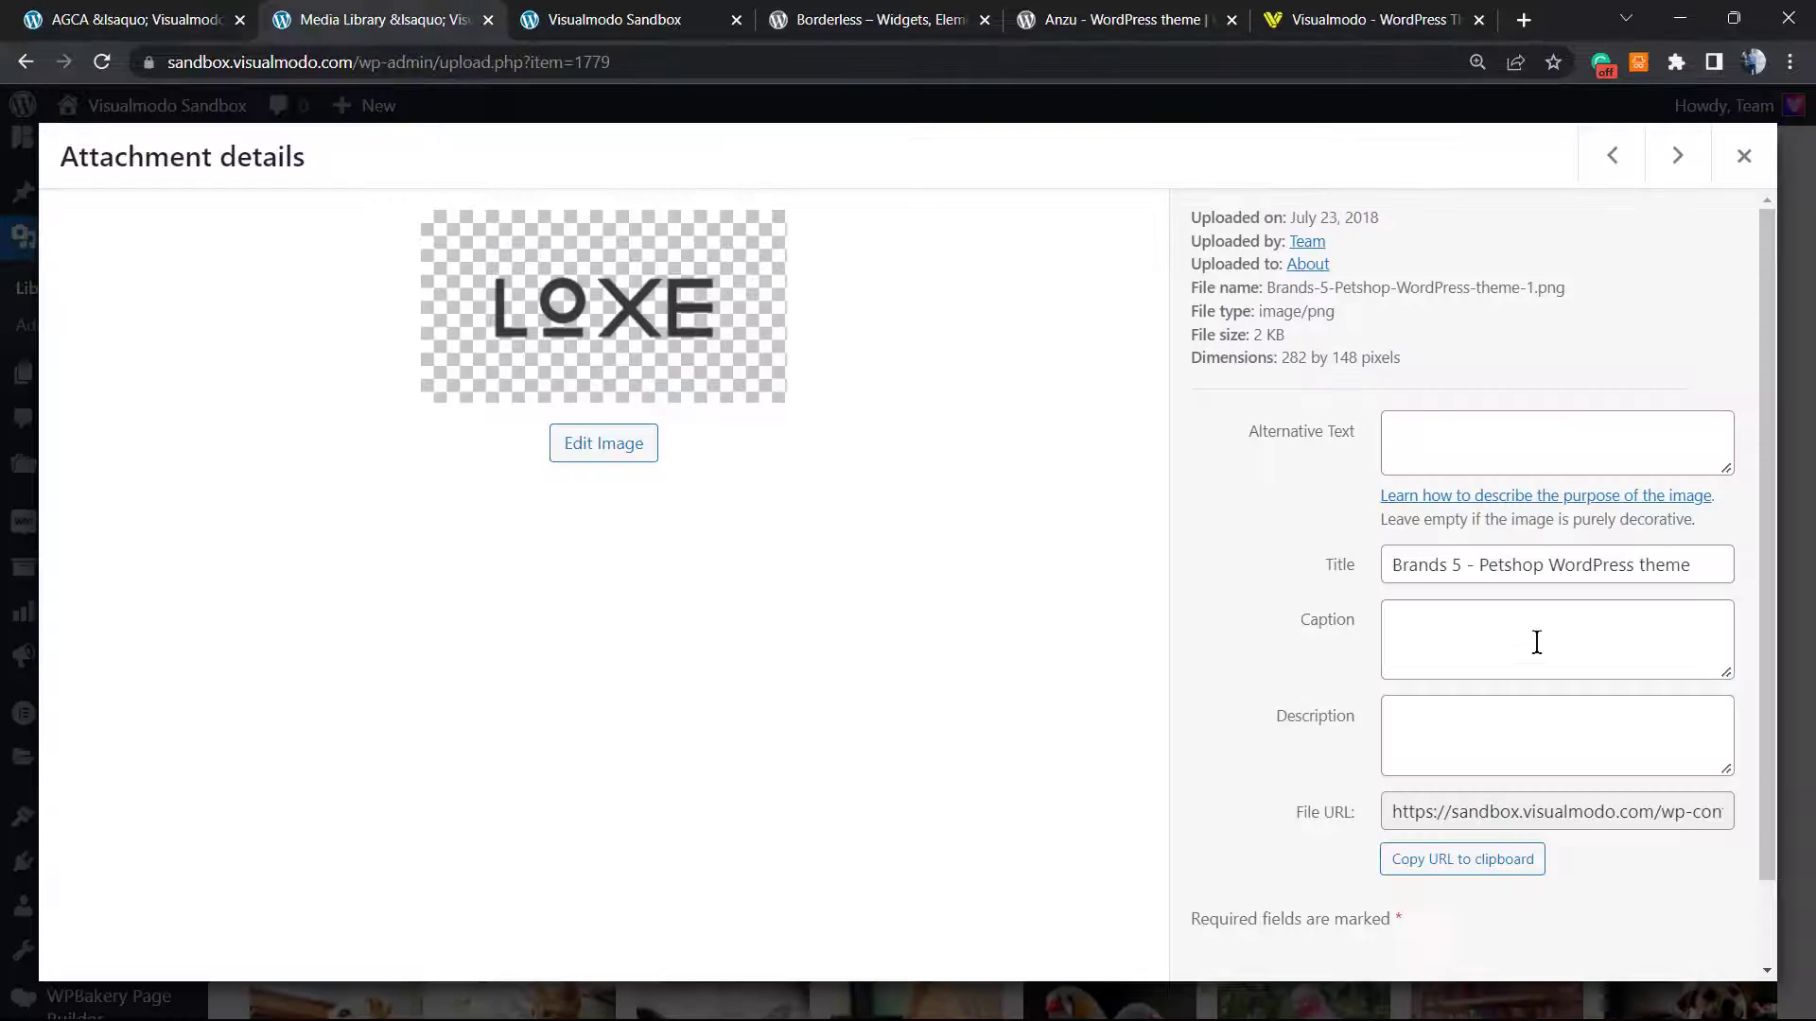
click(1473, 797)
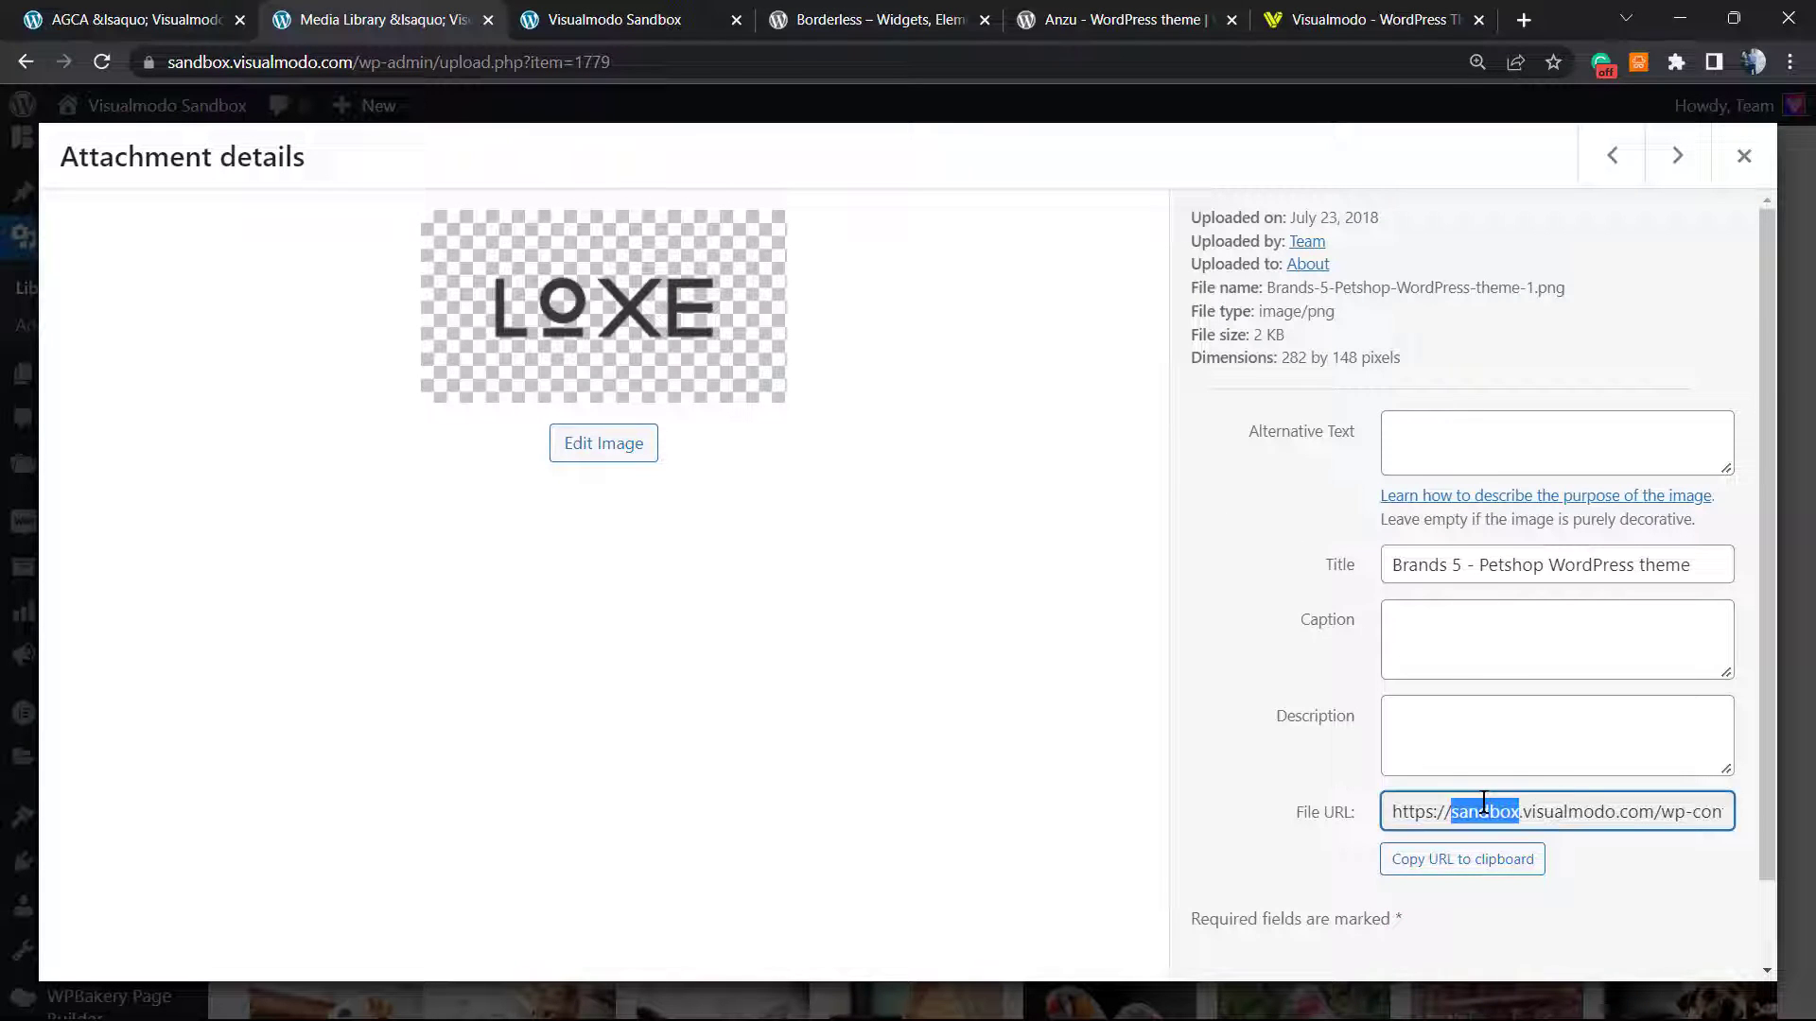
click(189, 19)
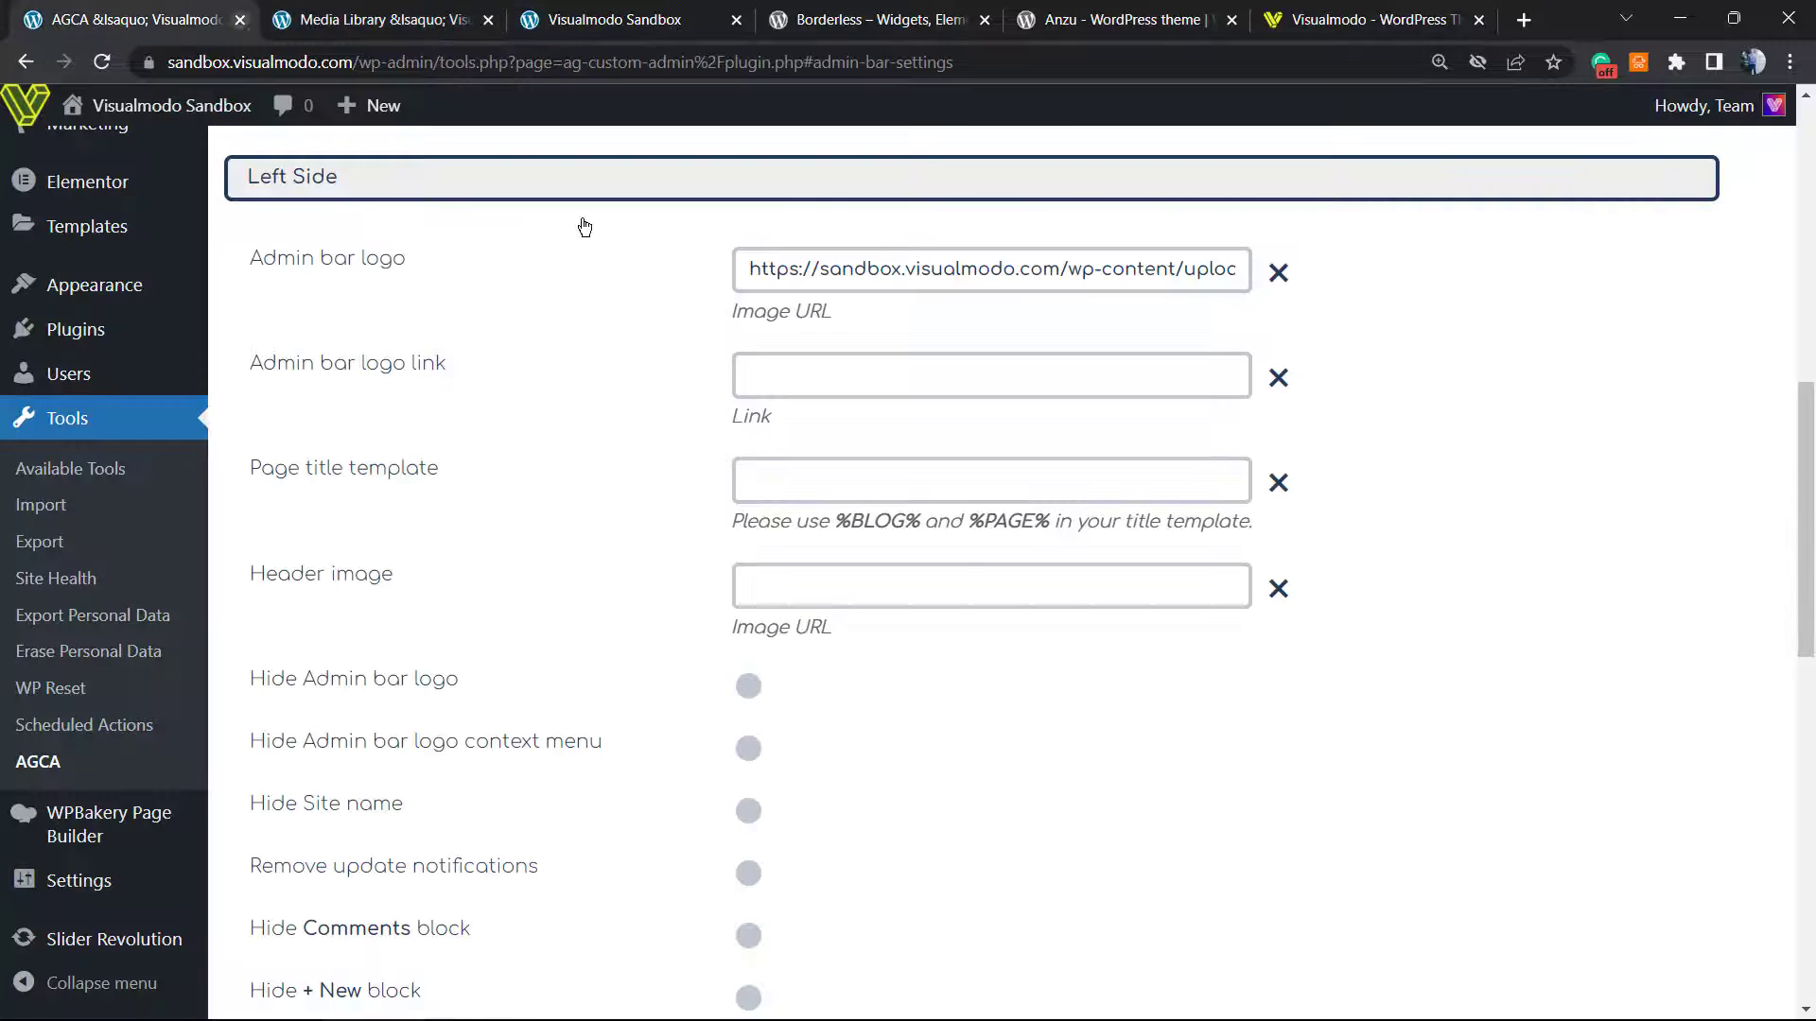
click(865, 597)
text(https://sandbox.visualmodo.com/wp-content/uploads/2018/07/Brands-5-Petshop-WordPress-theme-1.png)
scroll(580, 626, down, 8)
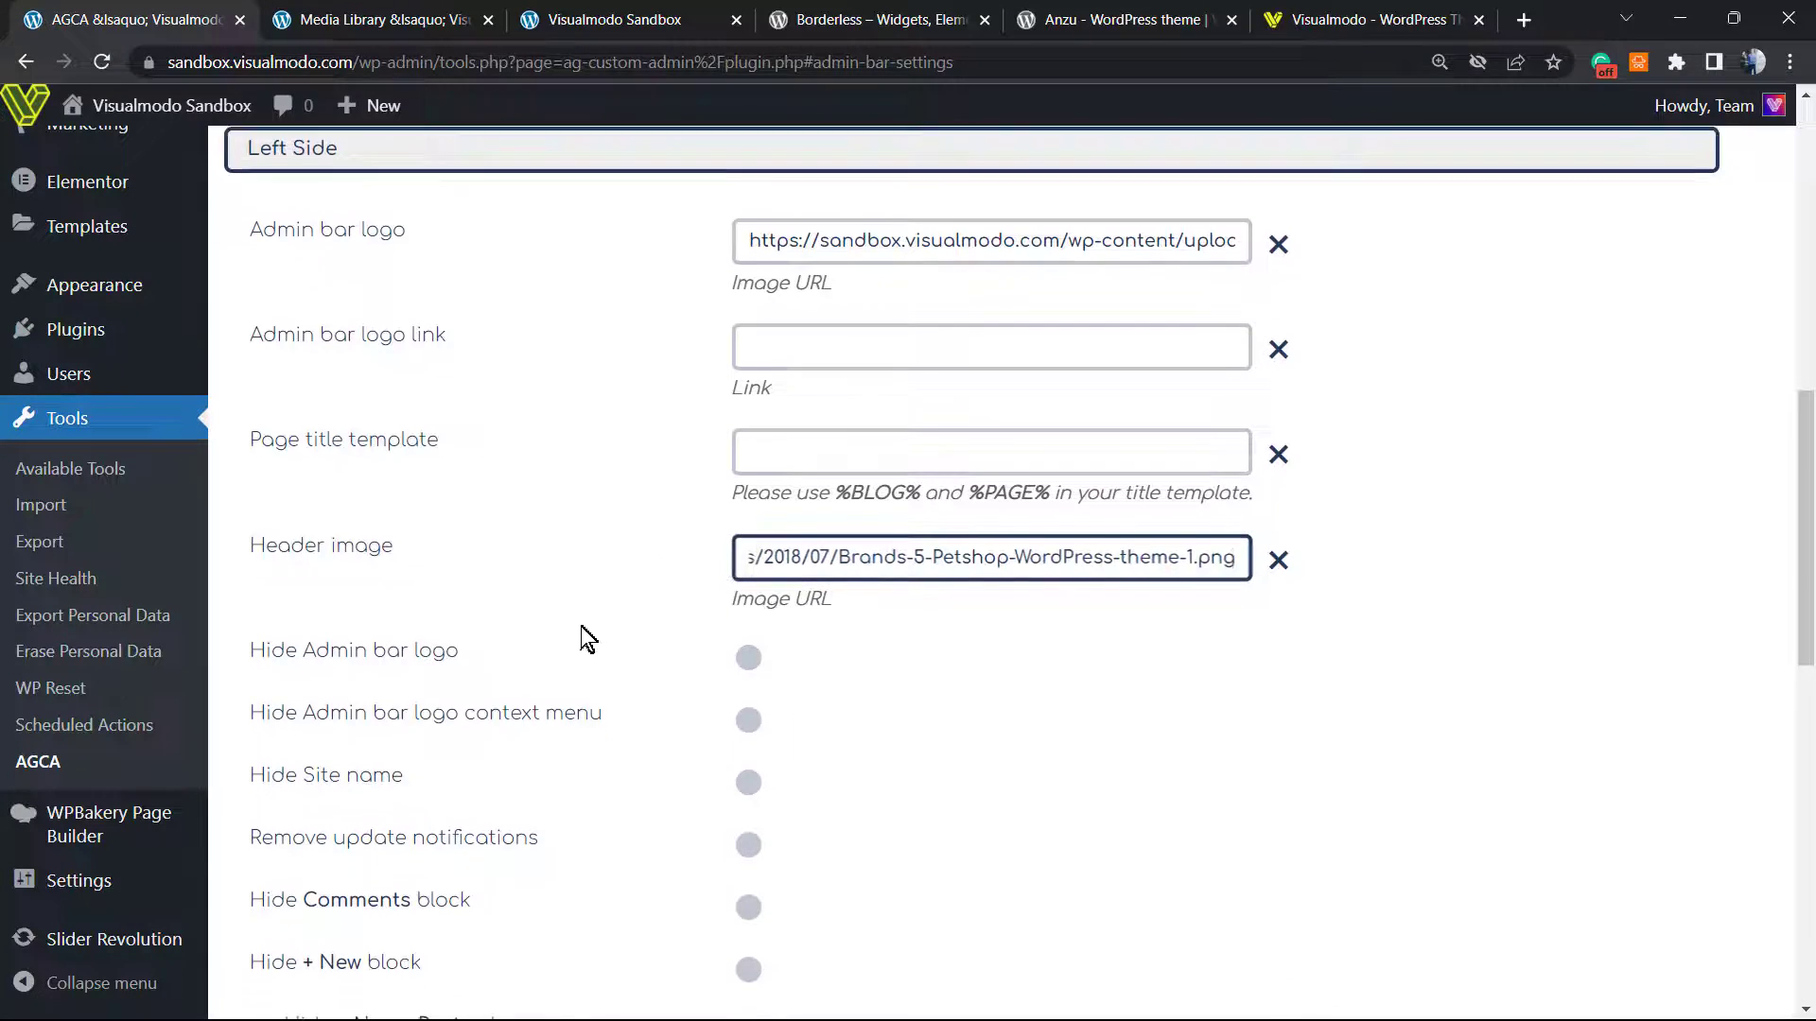
scroll(581, 652, down, 4)
click(750, 893)
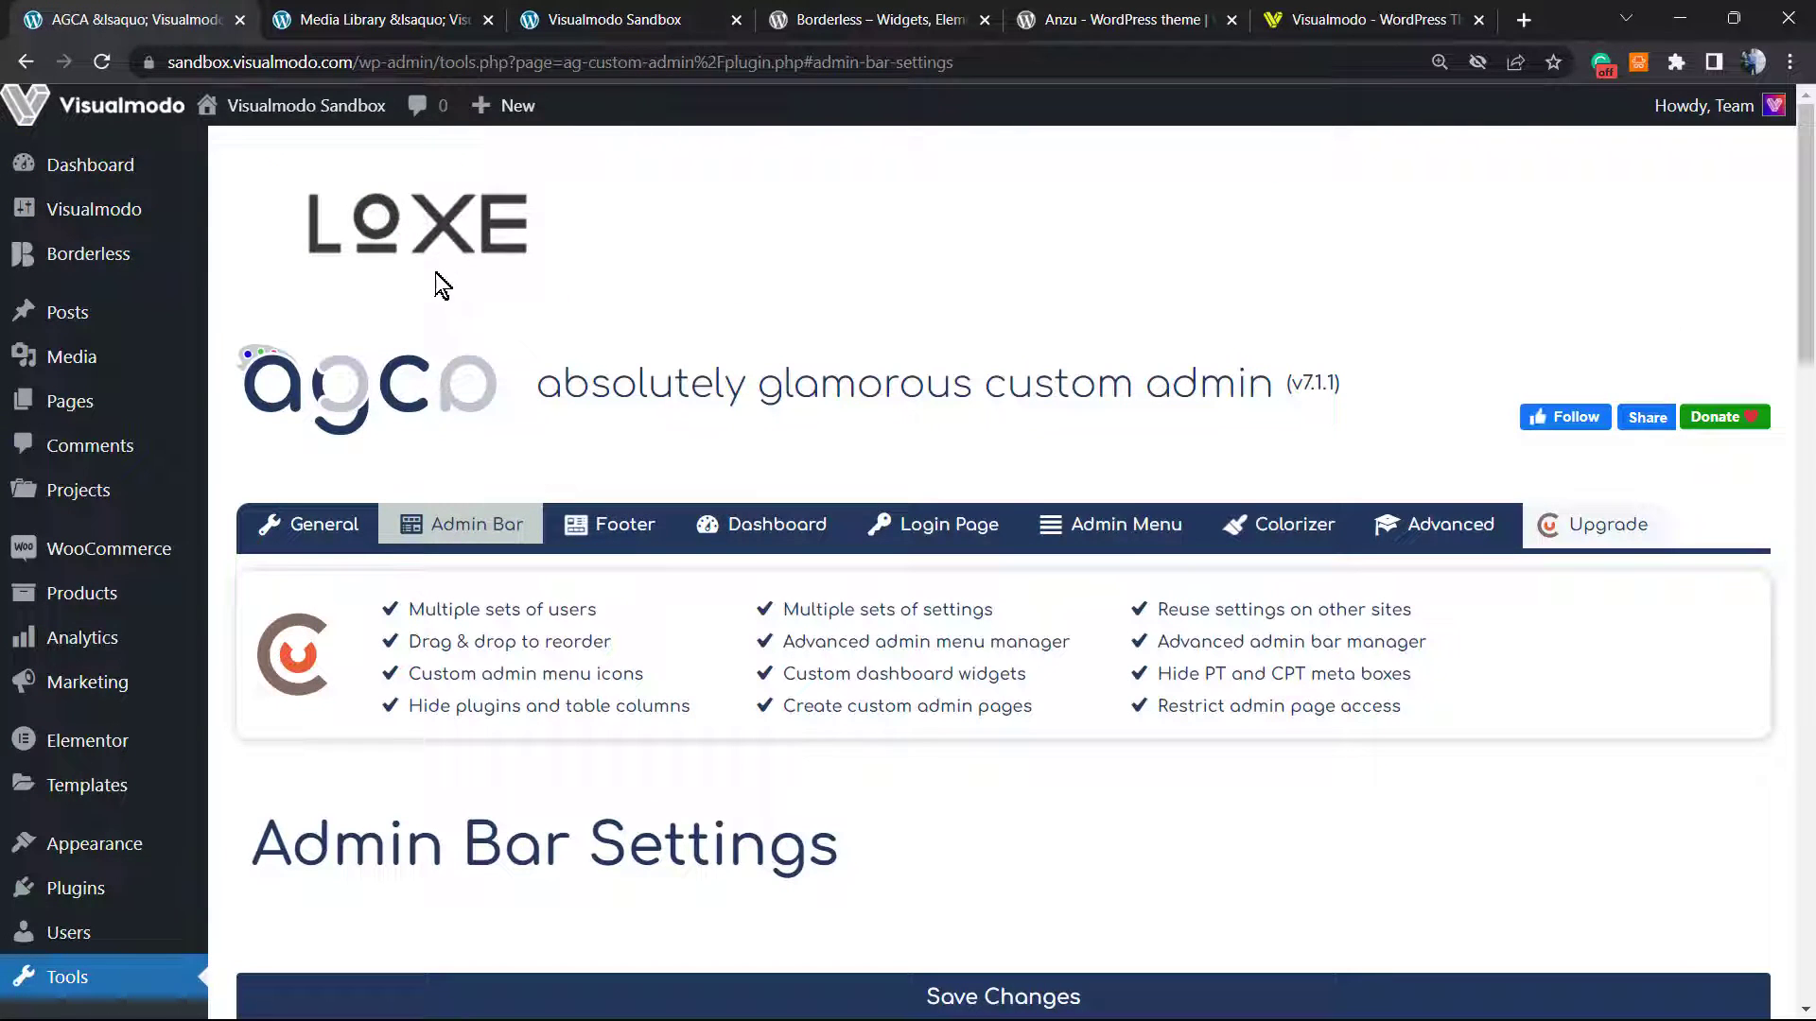
- Open the Dashboard in a new tab to check the header image there, and return to the AGCA settings
right_click(115, 158)
click(172, 173)
click(319, 19)
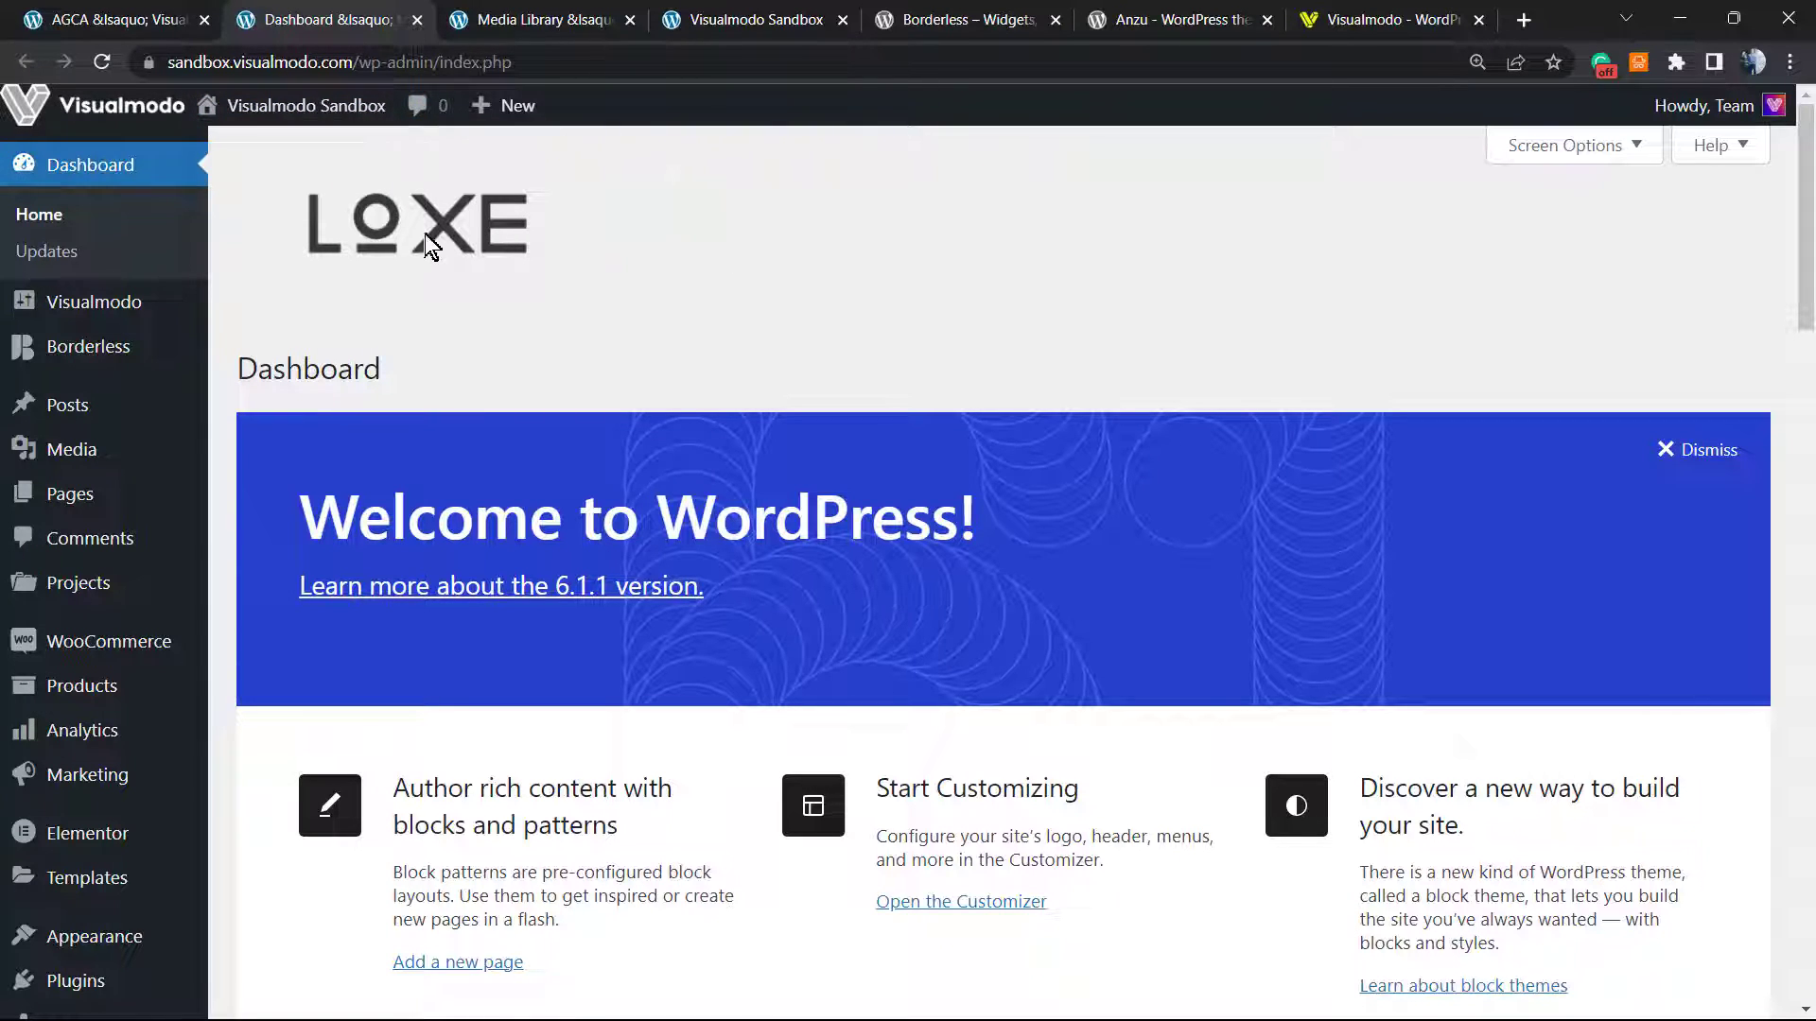
click(516, 11)
click(322, 13)
click(123, 19)
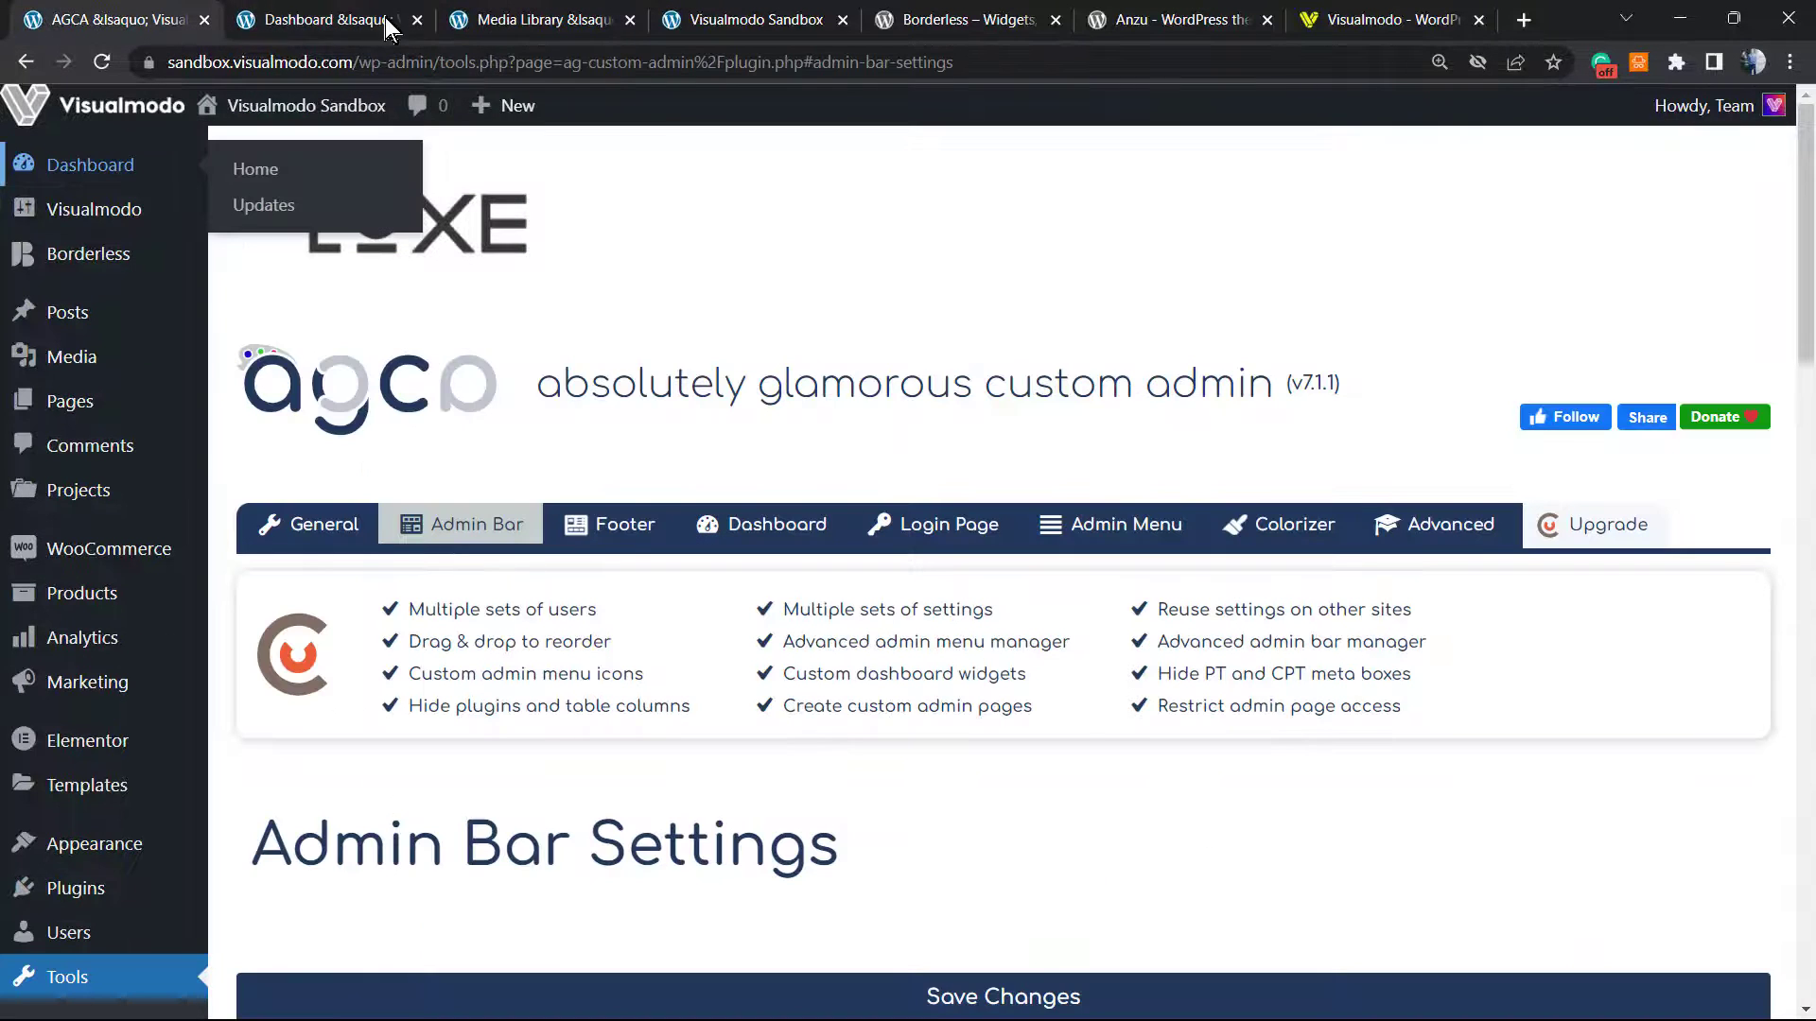
- Examine the Left Side options in the Admin Bar settings, from Hide Admin bar logo down to Hide WordPress update notification
scroll(707, 746, down, 10)
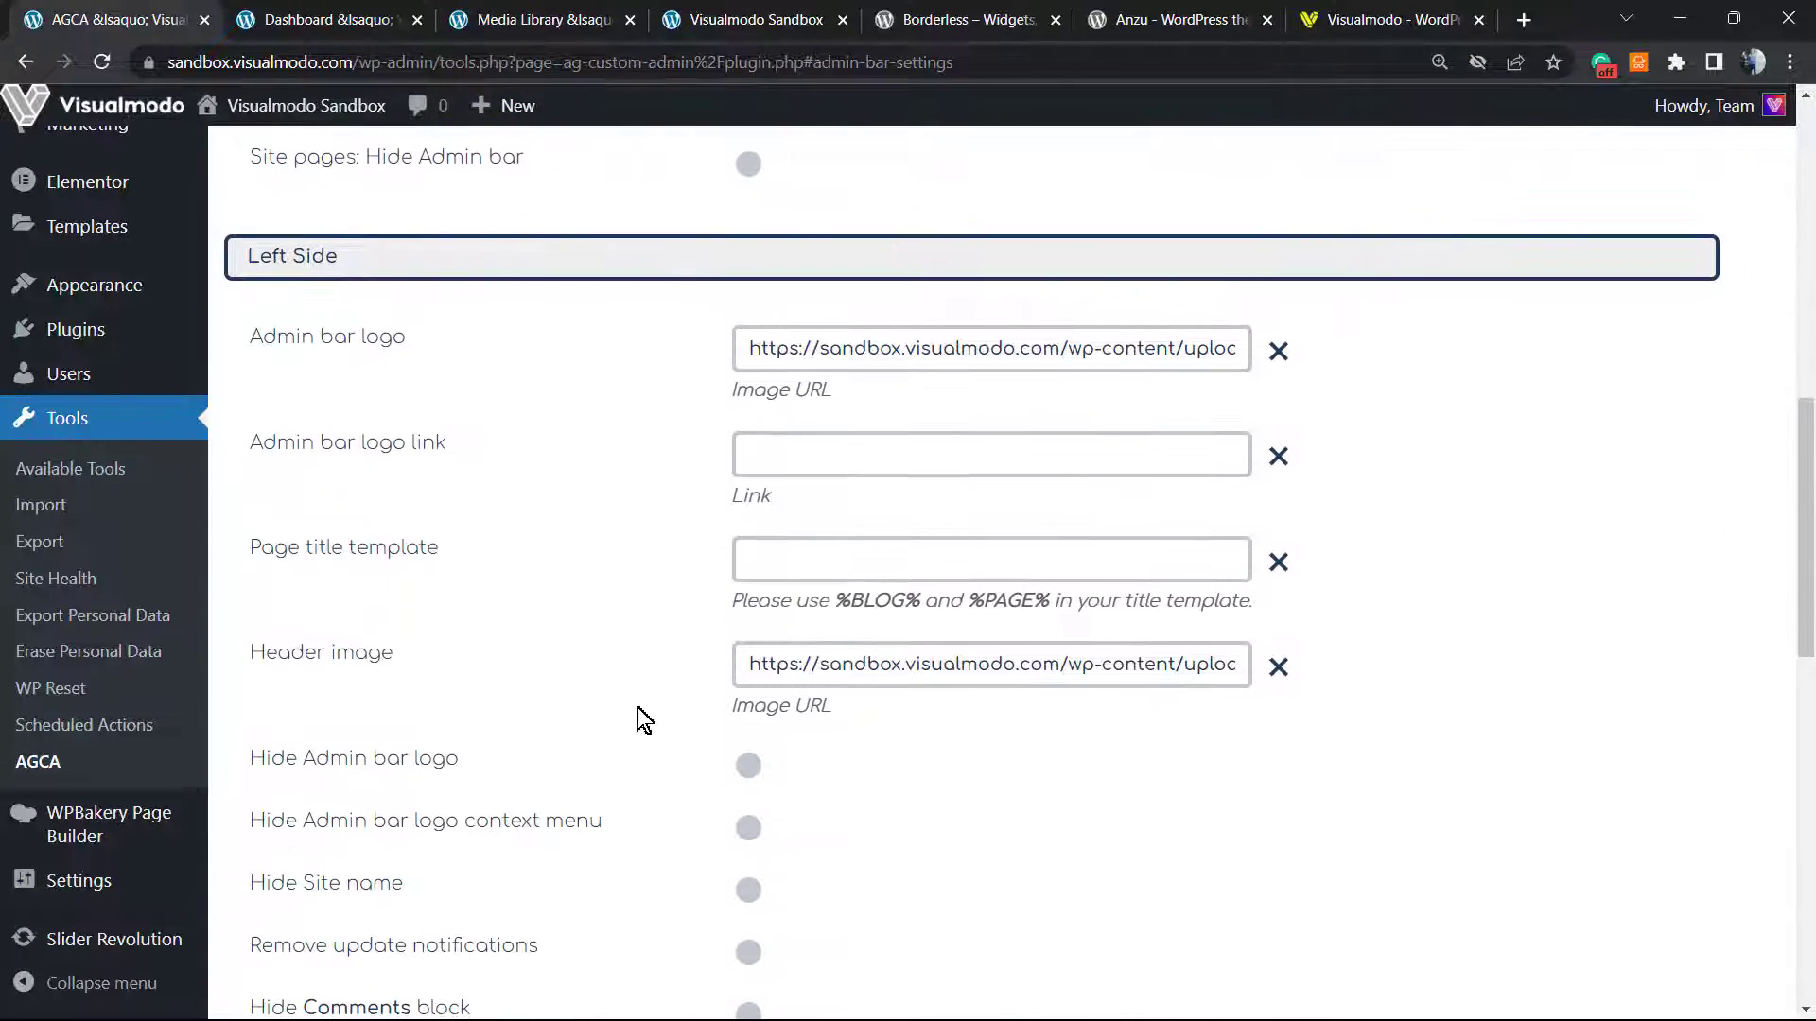
scroll(638, 721, down, 1)
mouse_move(359, 653)
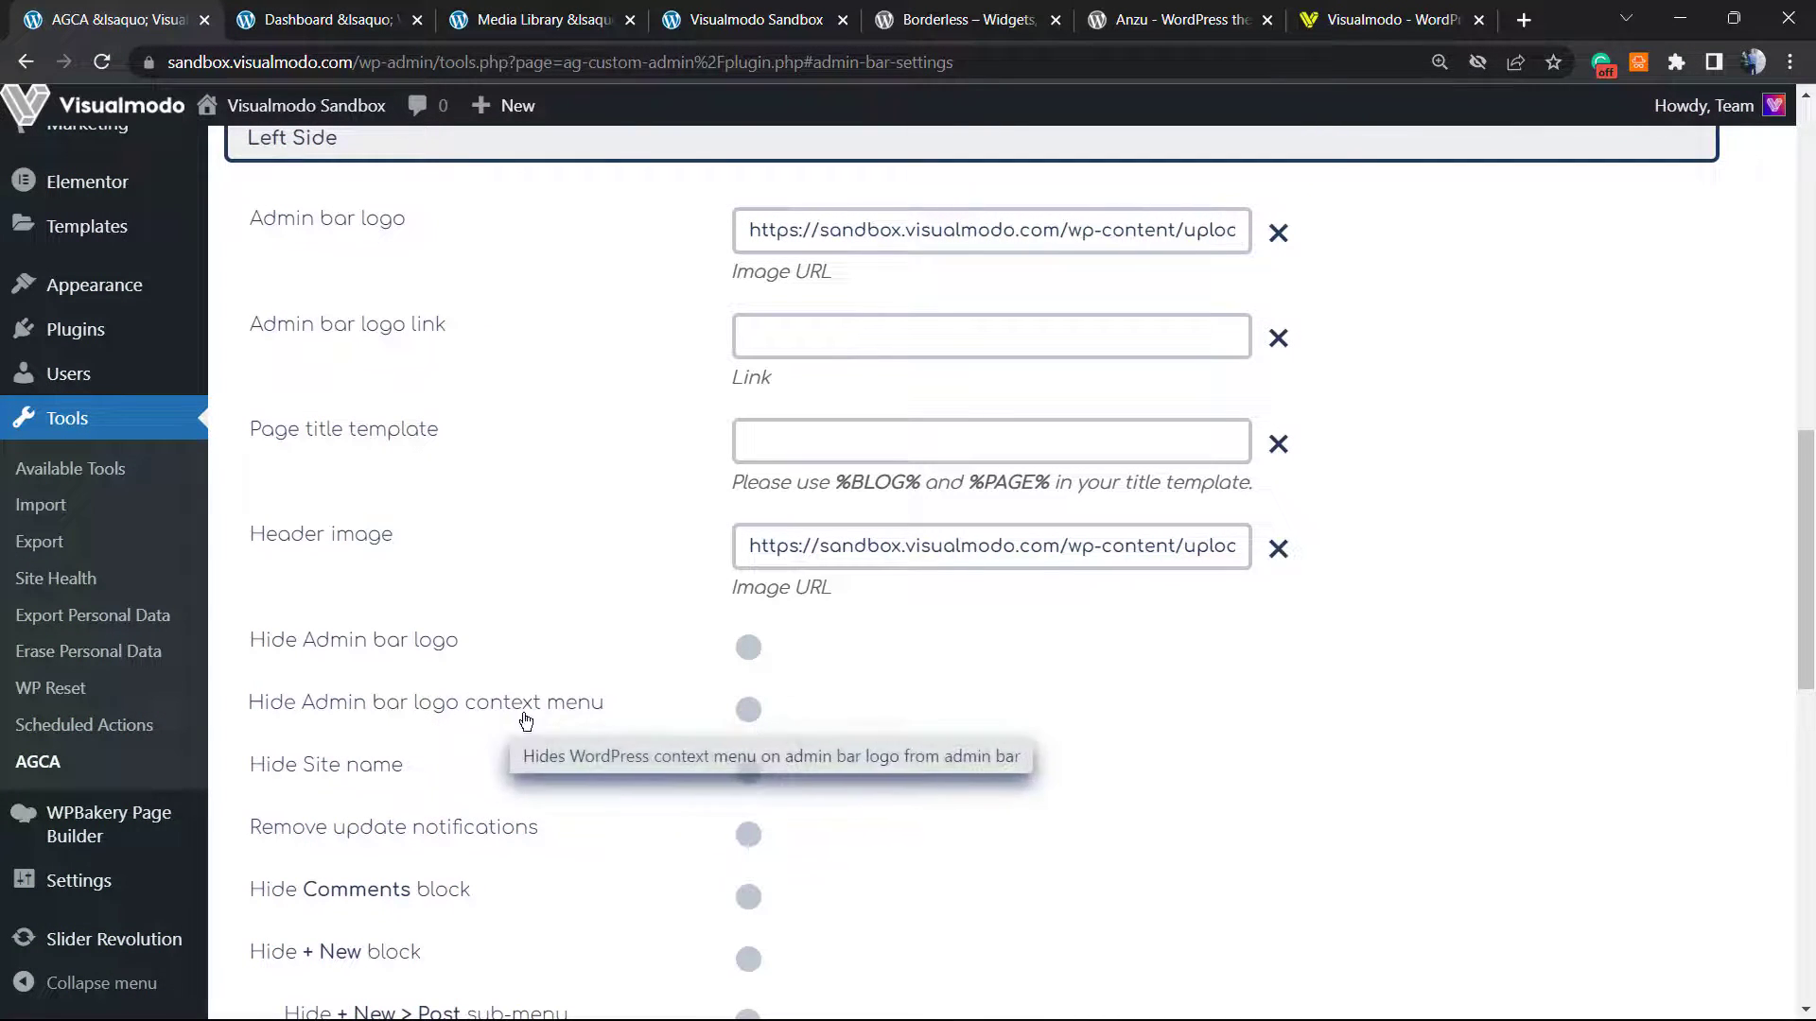
scroll(321, 757, down, 1)
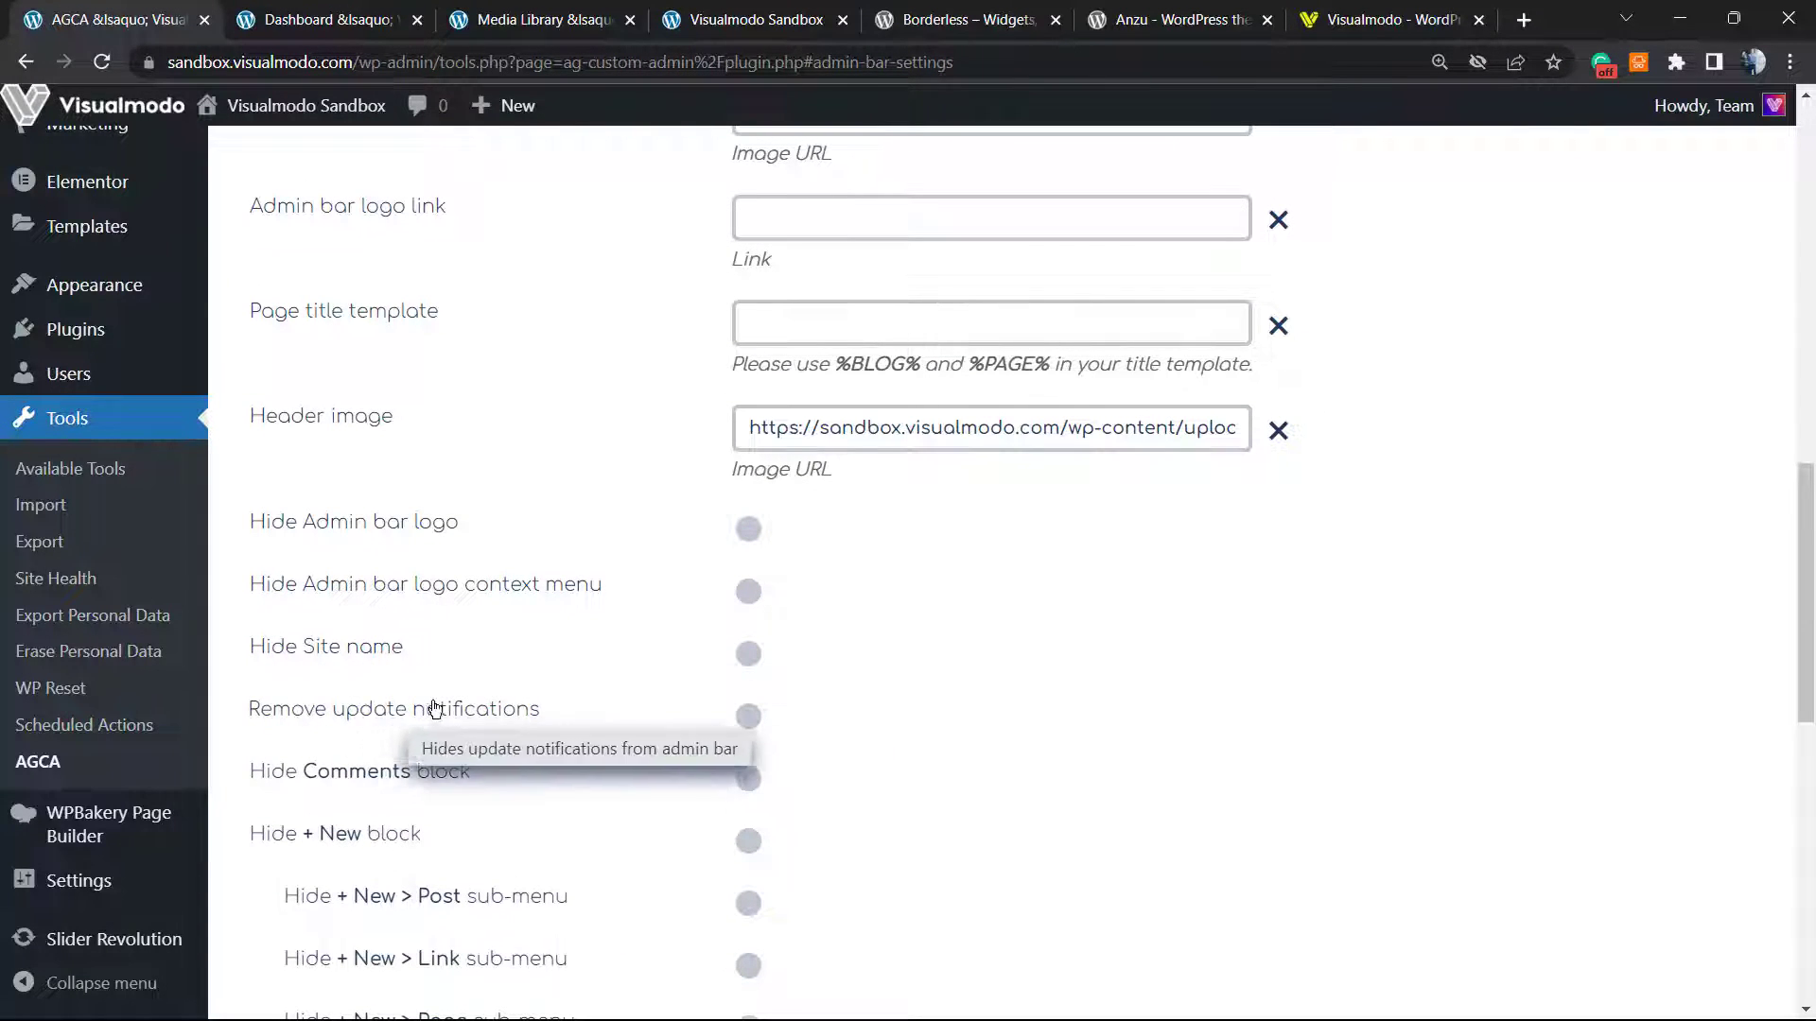
scroll(595, 734, down, 1)
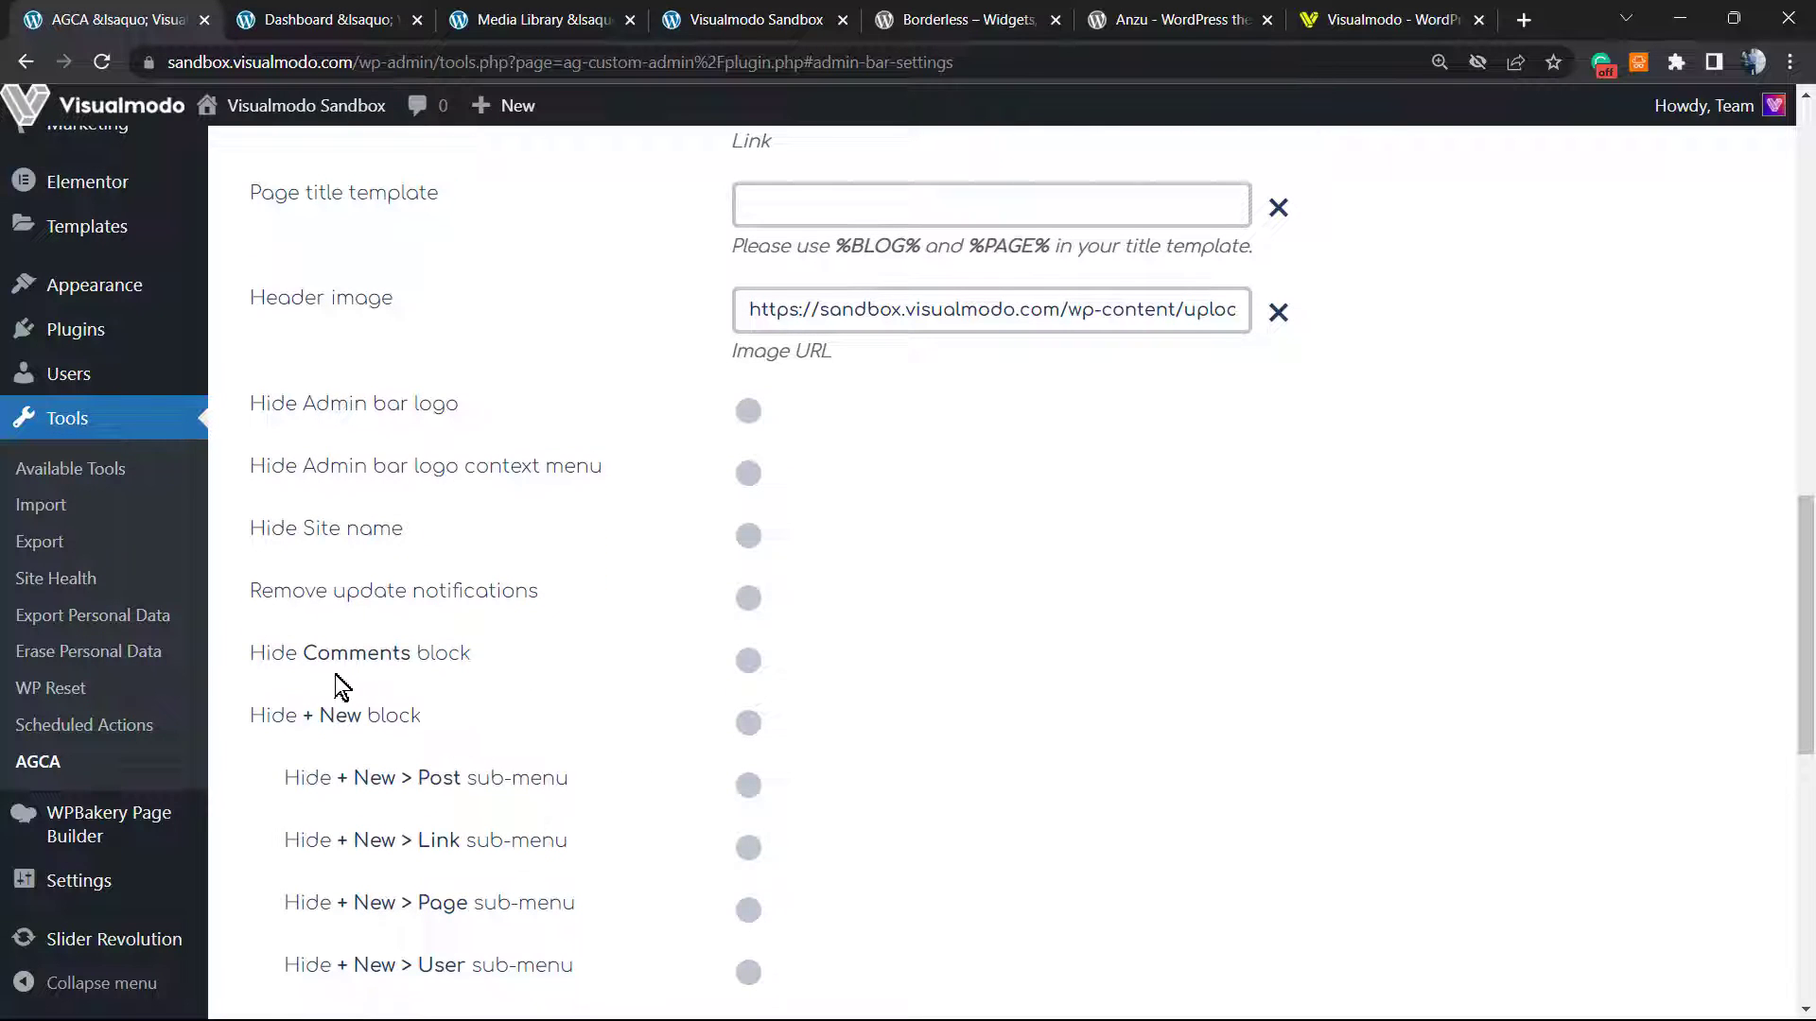
scroll(459, 676, down, 2)
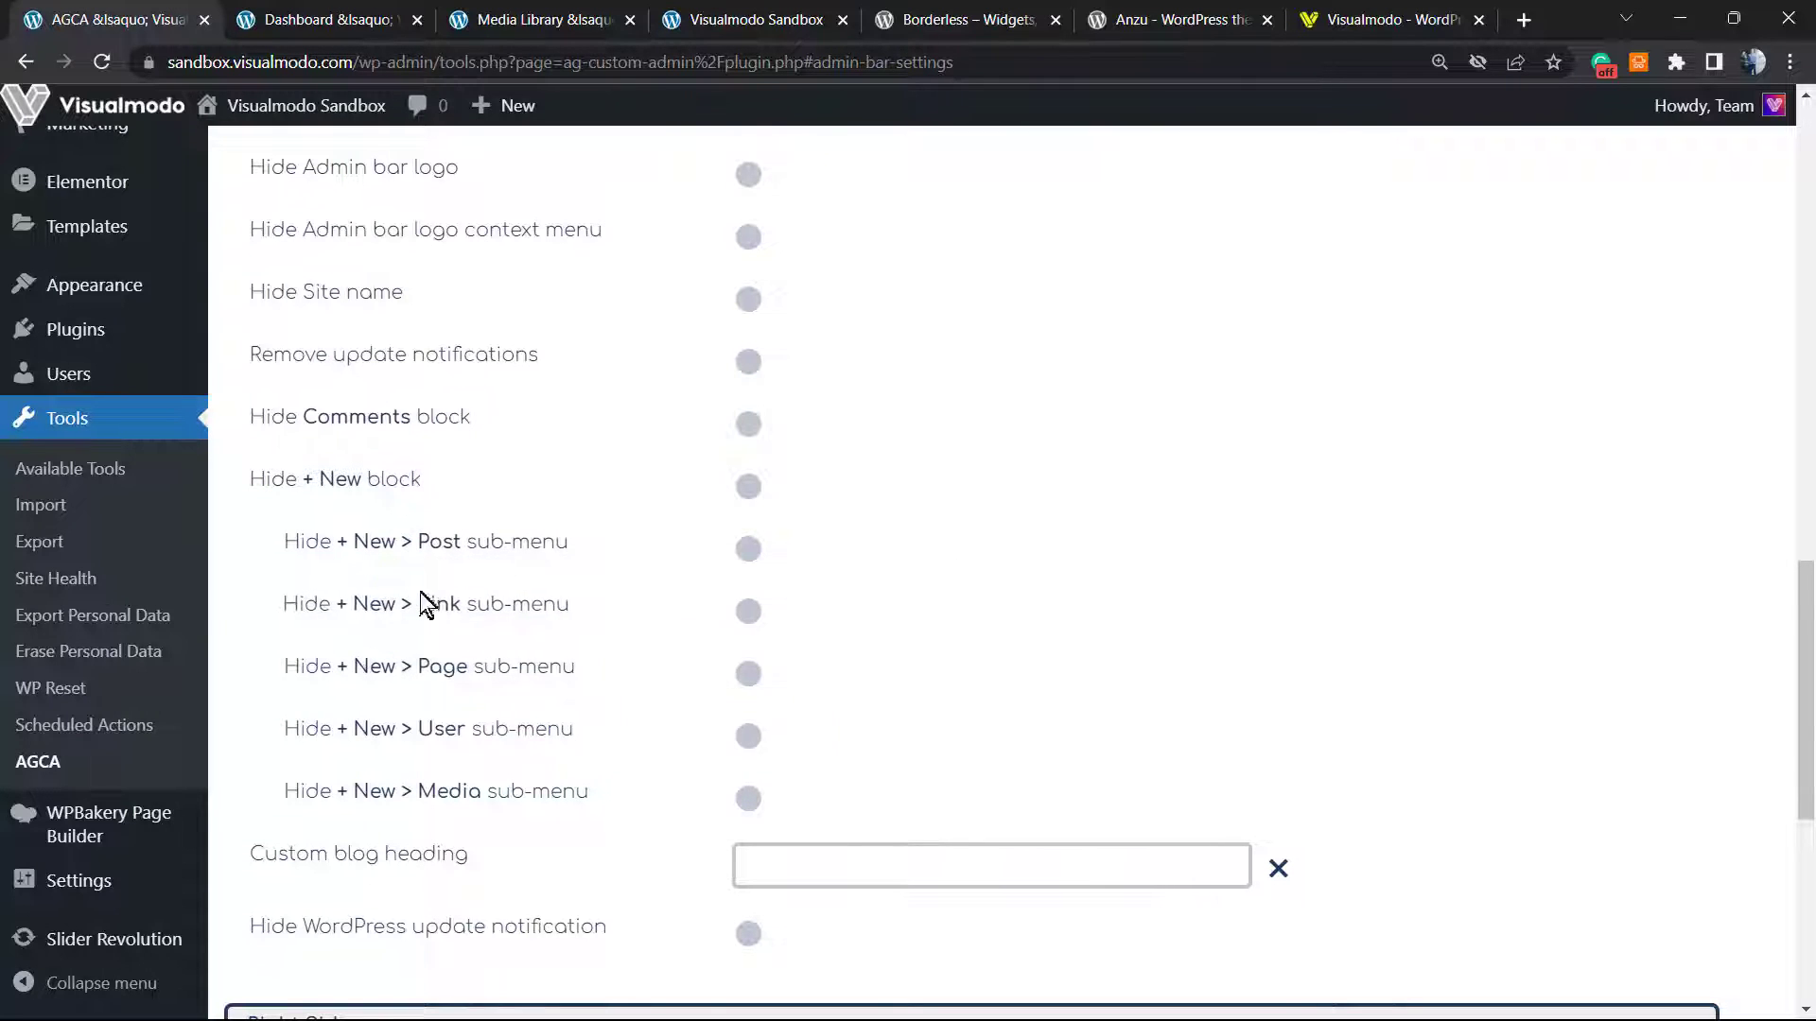
scroll(535, 633, down, 2)
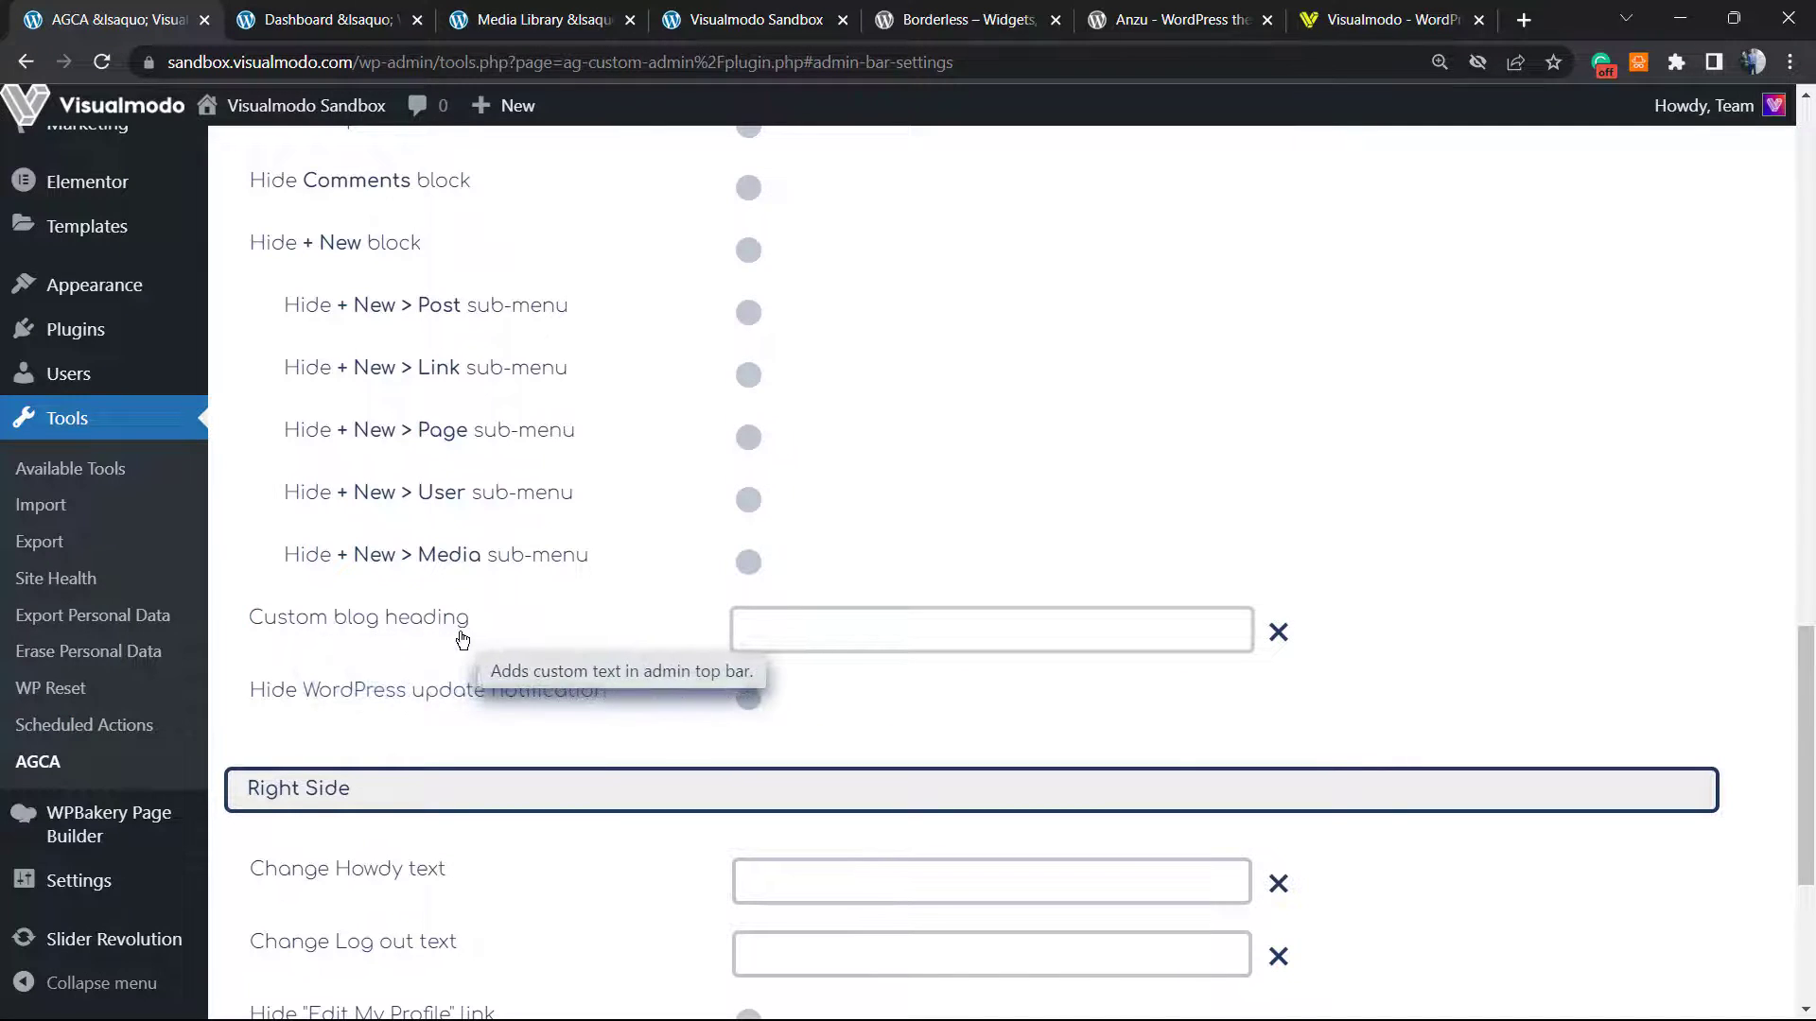
scroll(456, 643, down, 1)
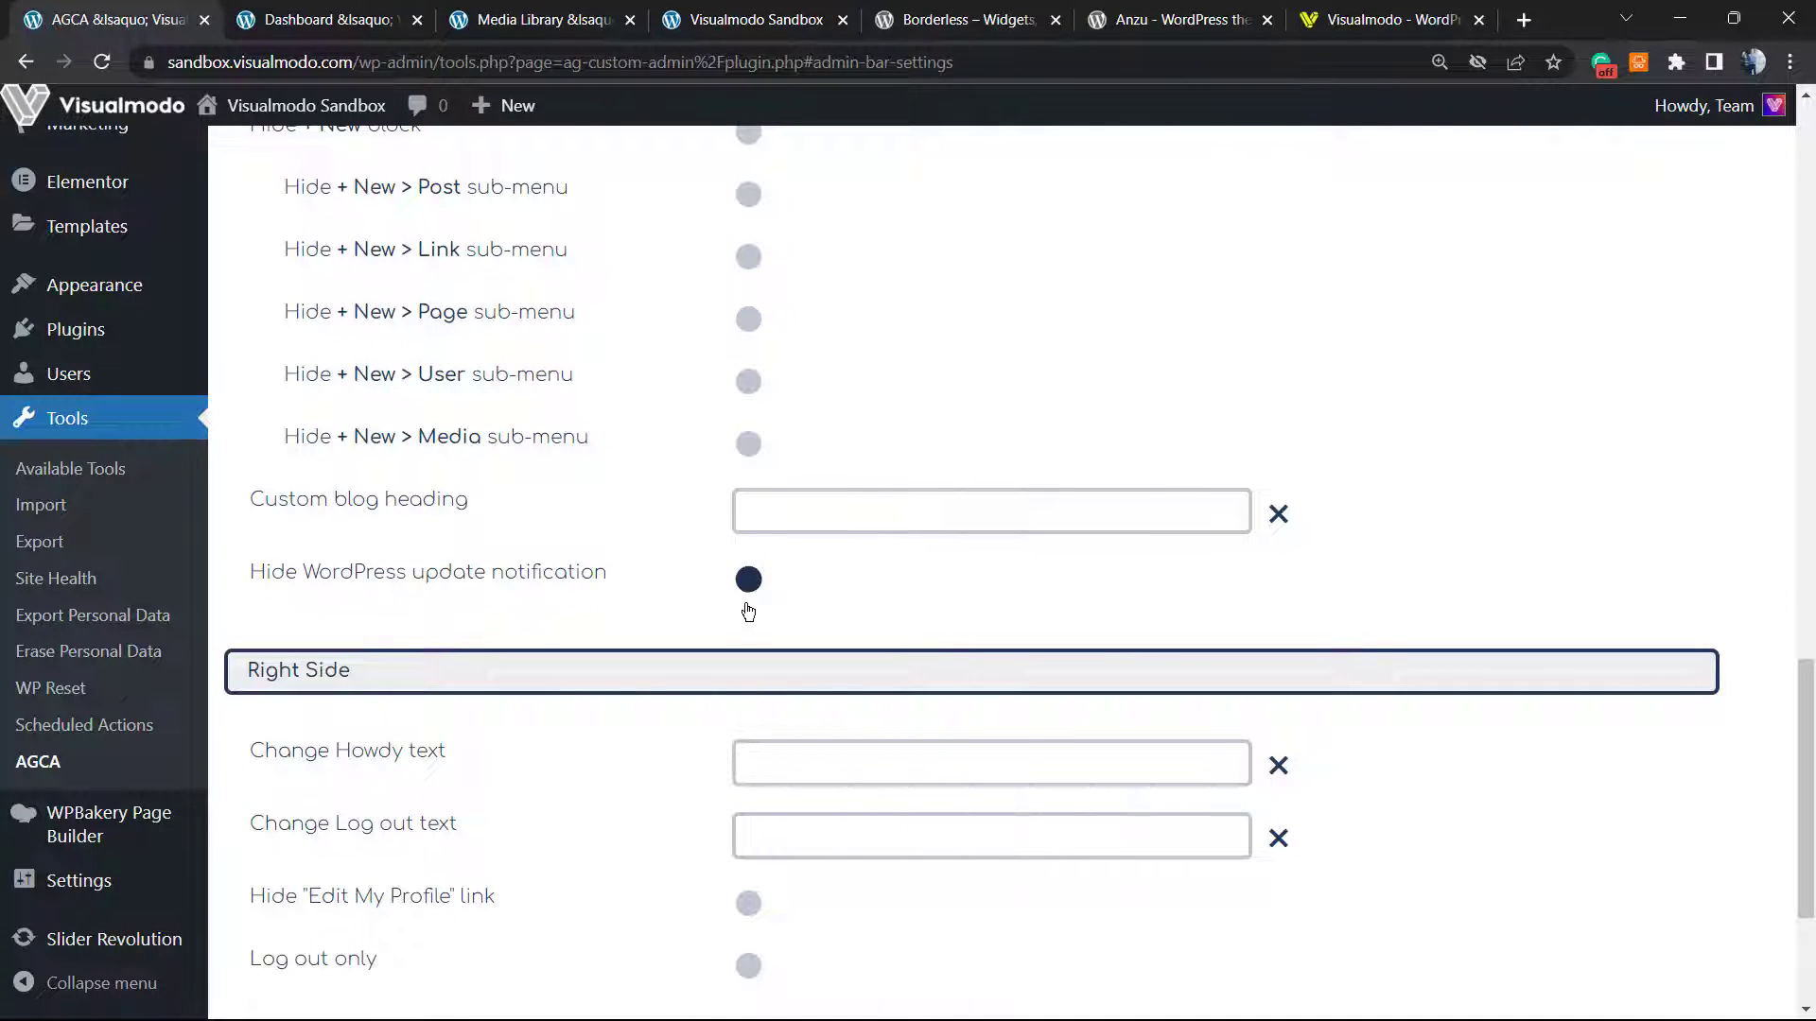
- Examine the Right Side options of the Admin Bar settings, including the Howdy text, Log out text and "Edit My Profile" link options
scroll(748, 615, up, 2)
scroll(732, 629, down, 2)
scroll(497, 673, down, 3)
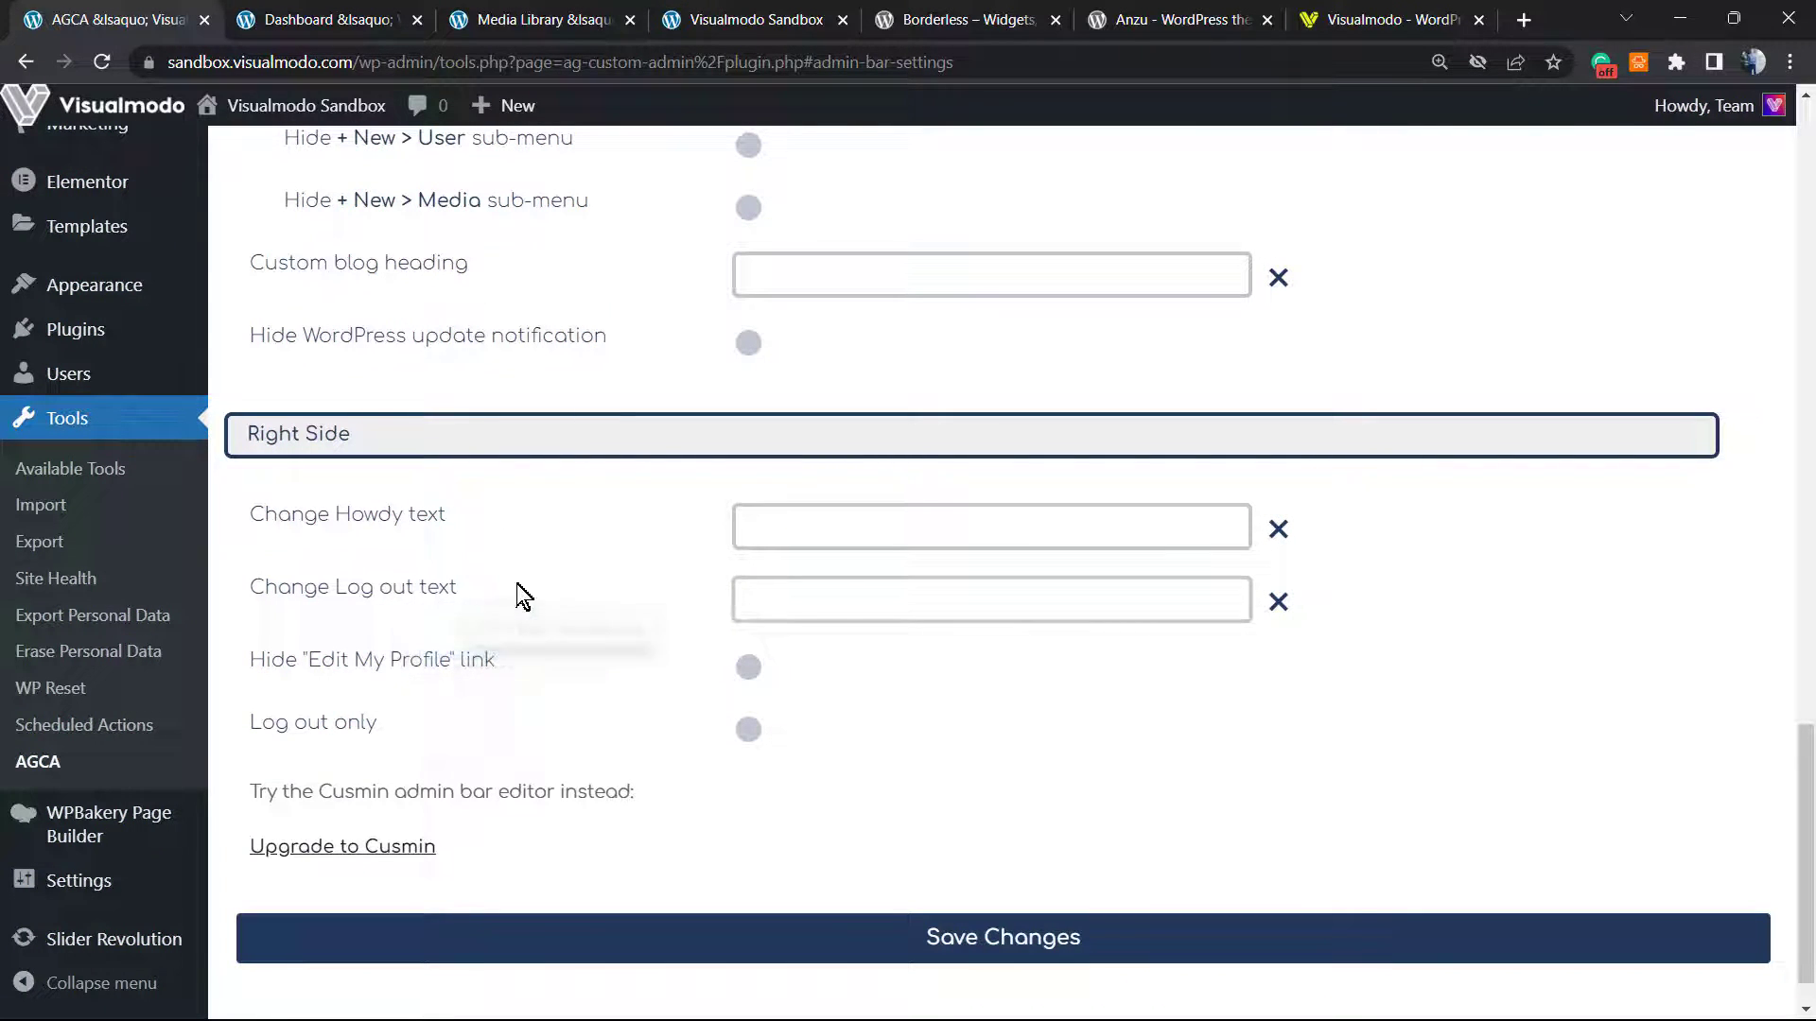
mouse_move(1648, 137)
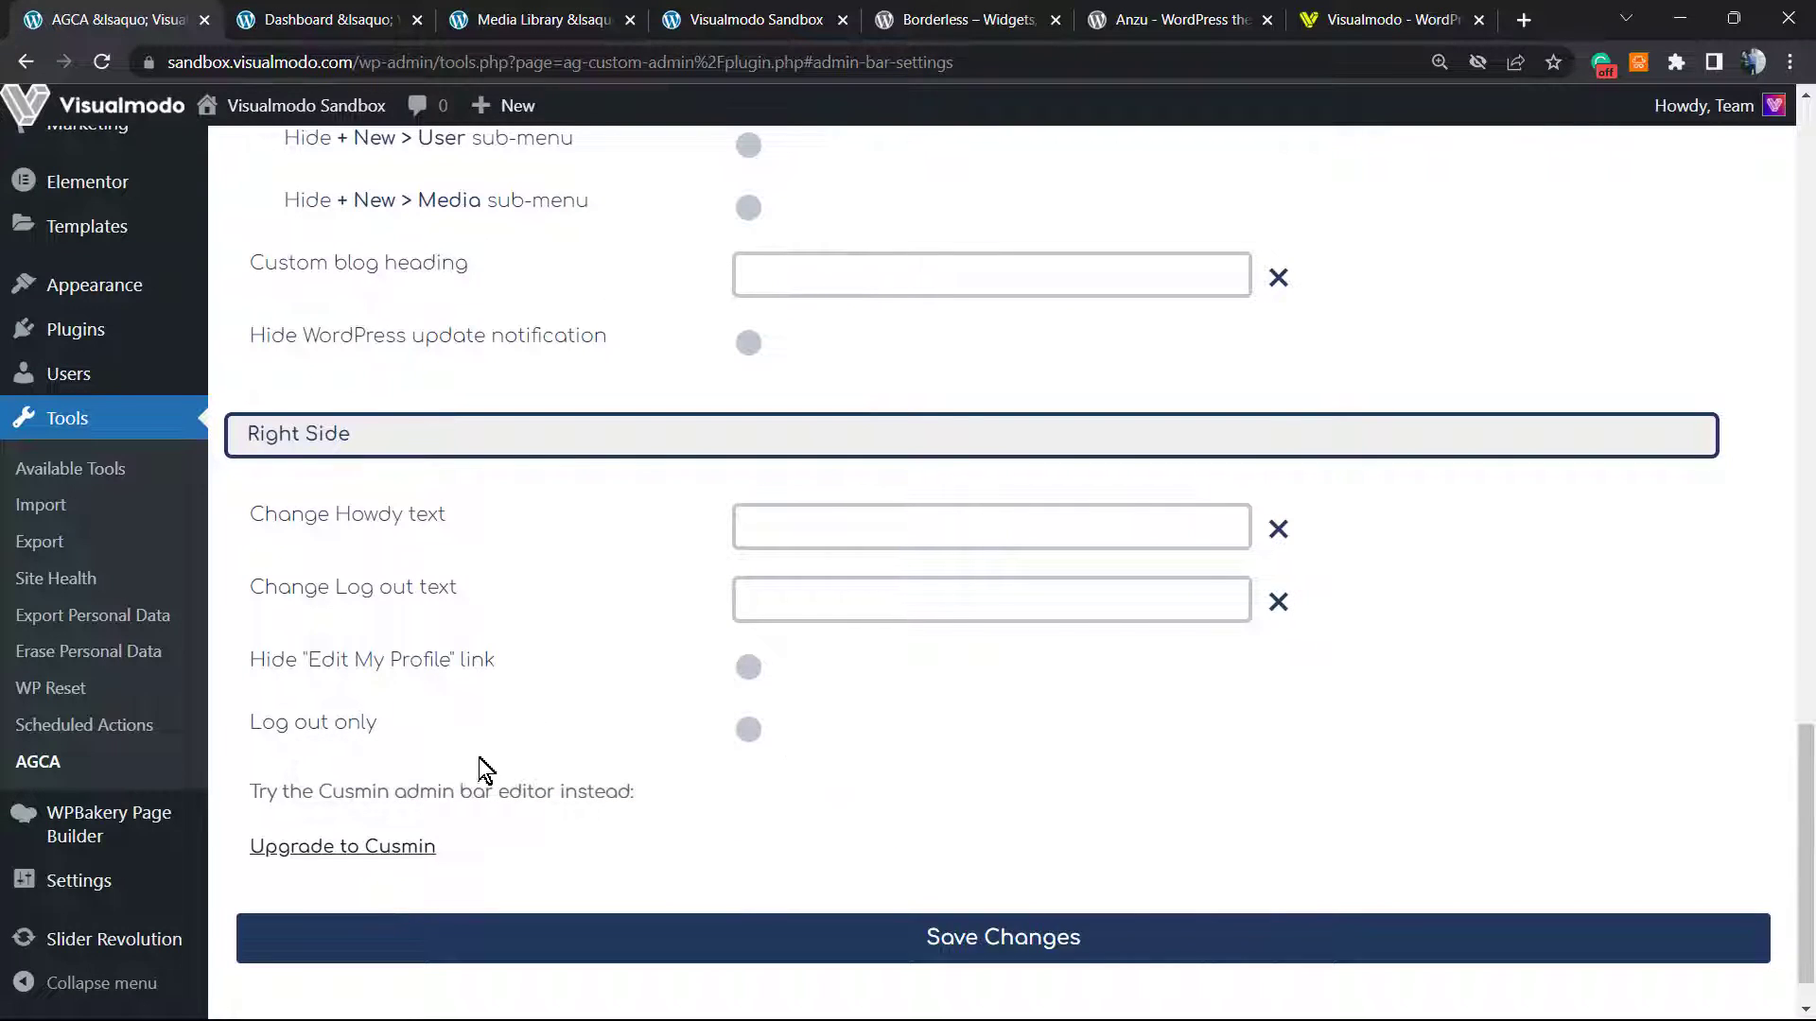
scroll(405, 734, down, 1)
- Open the AGCA Footer settings and examine the options for hiding or changing the footer text and version text
scroll(770, 770, up, 10)
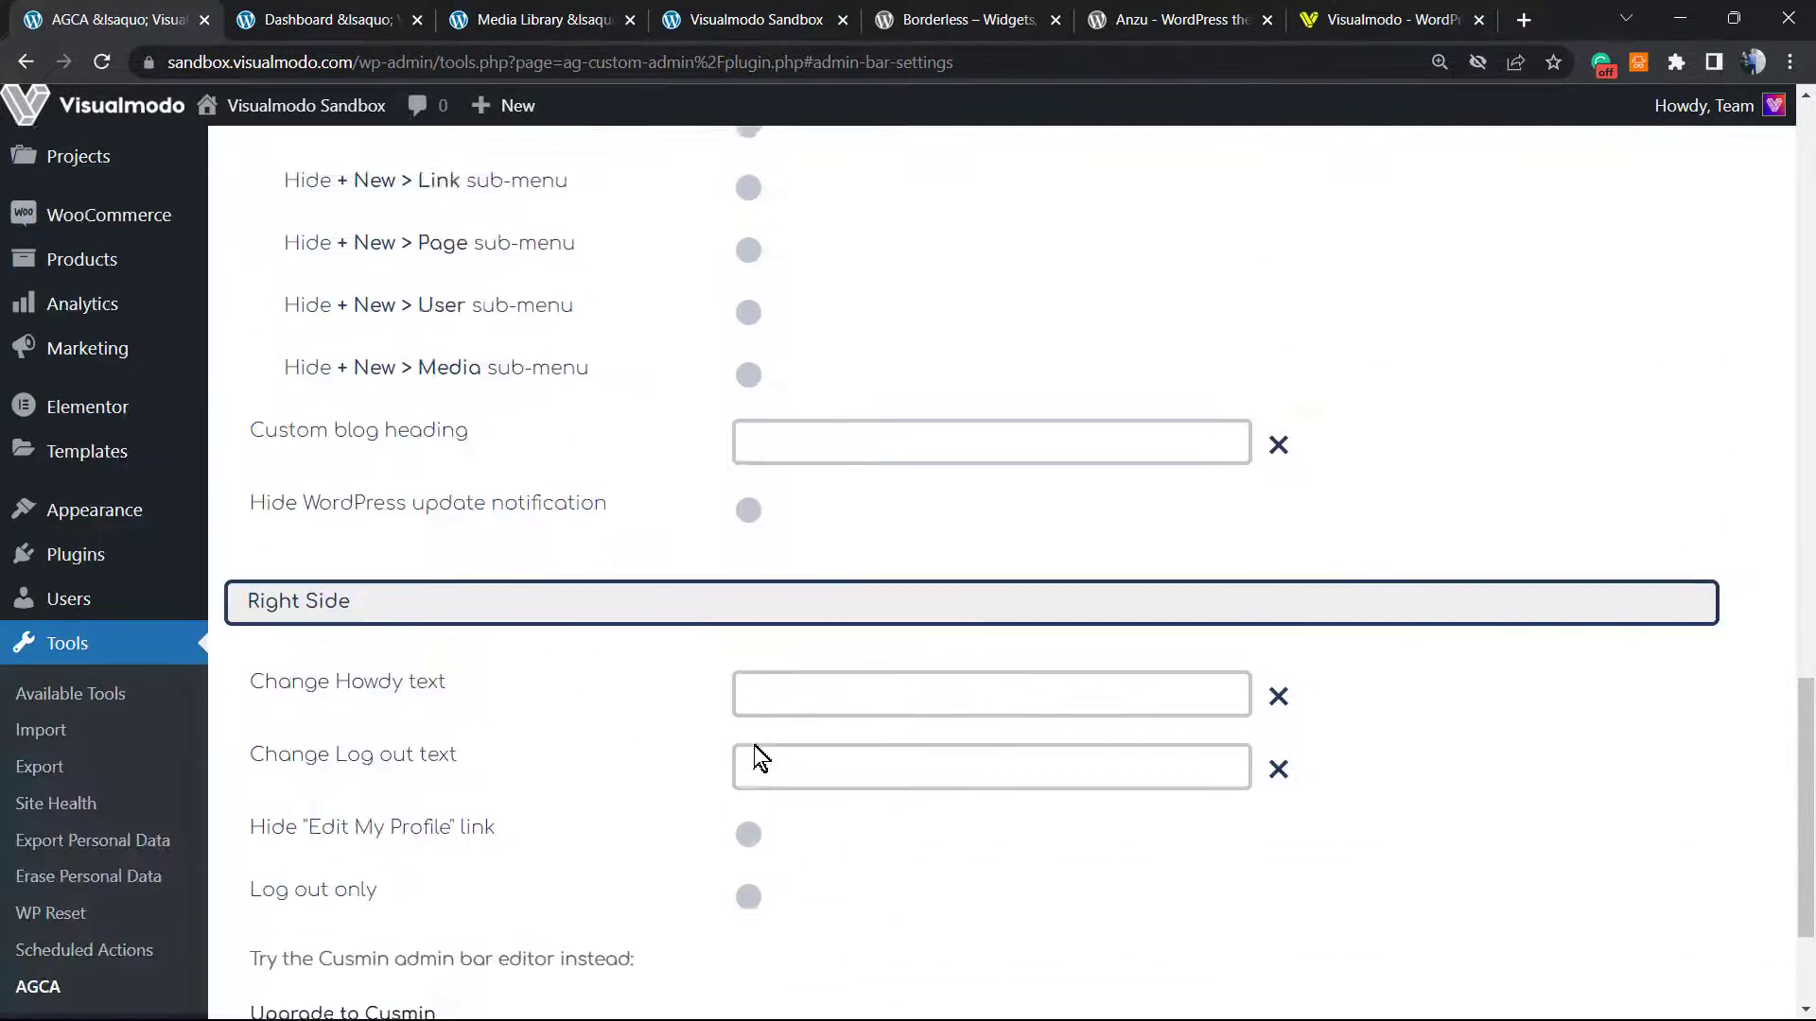
scroll(709, 734, up, 10)
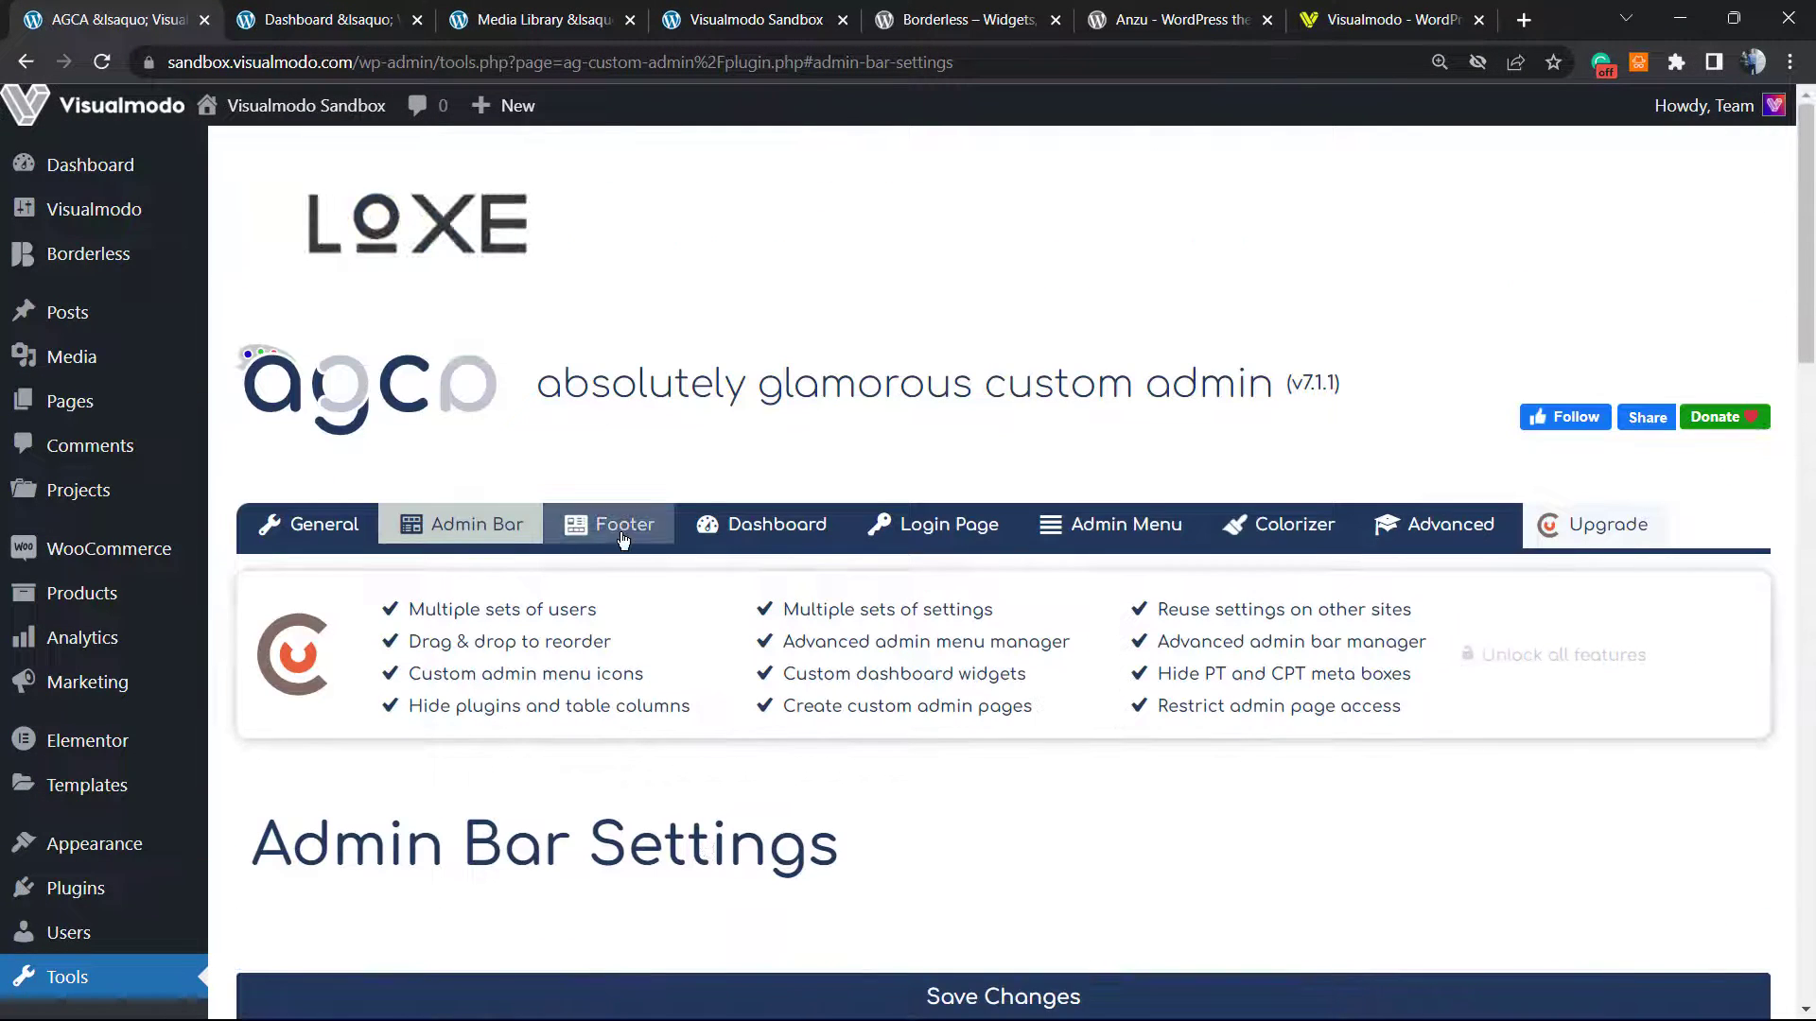
click(623, 536)
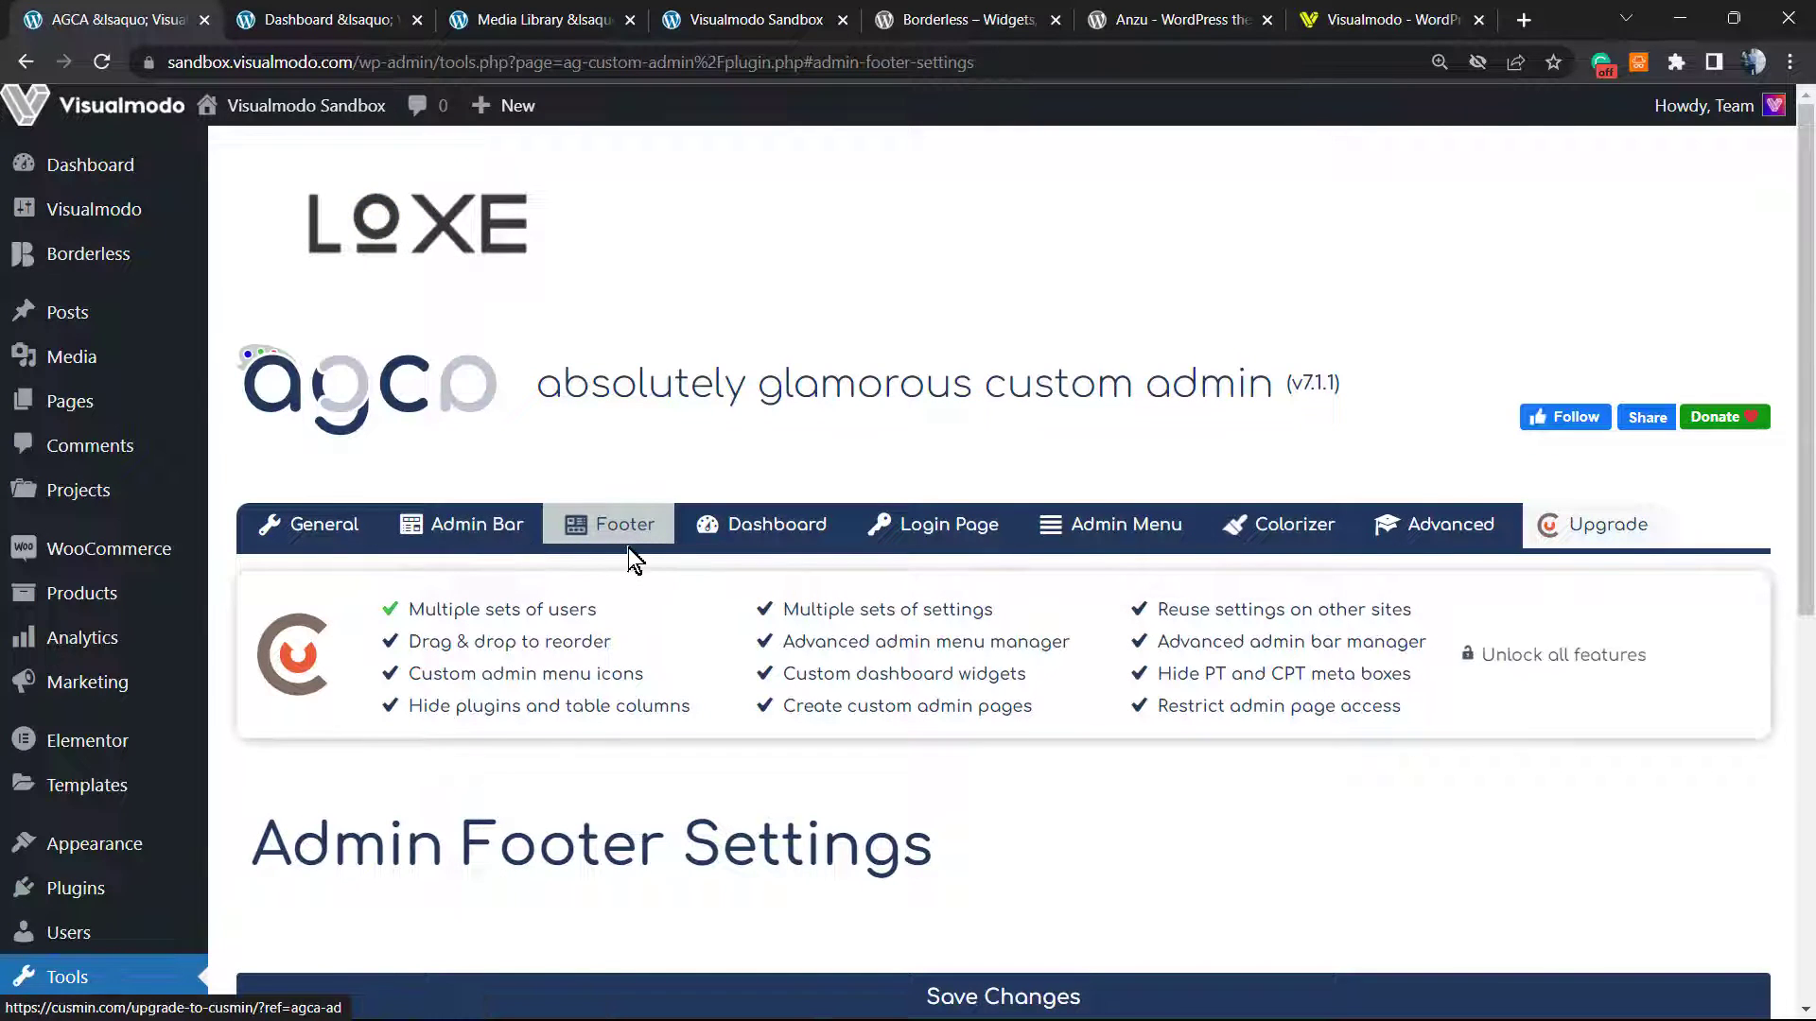
scroll(568, 568, down, 5)
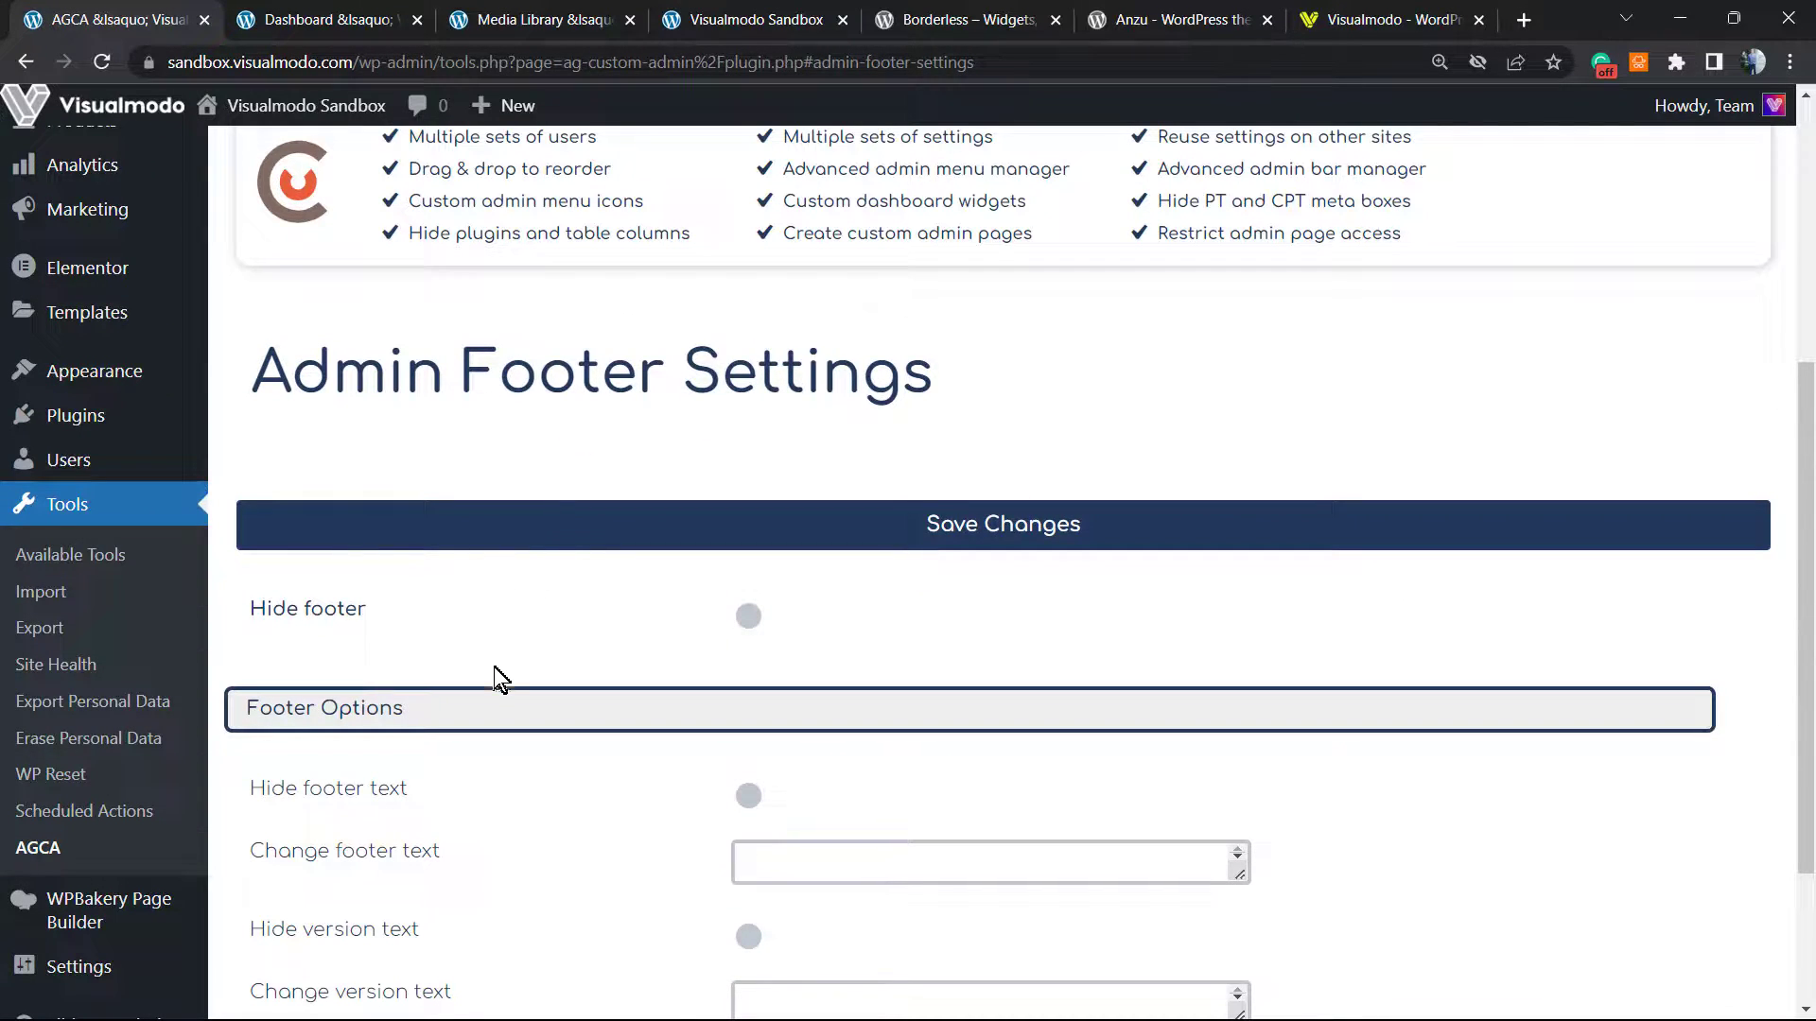
scroll(665, 620, down, 3)
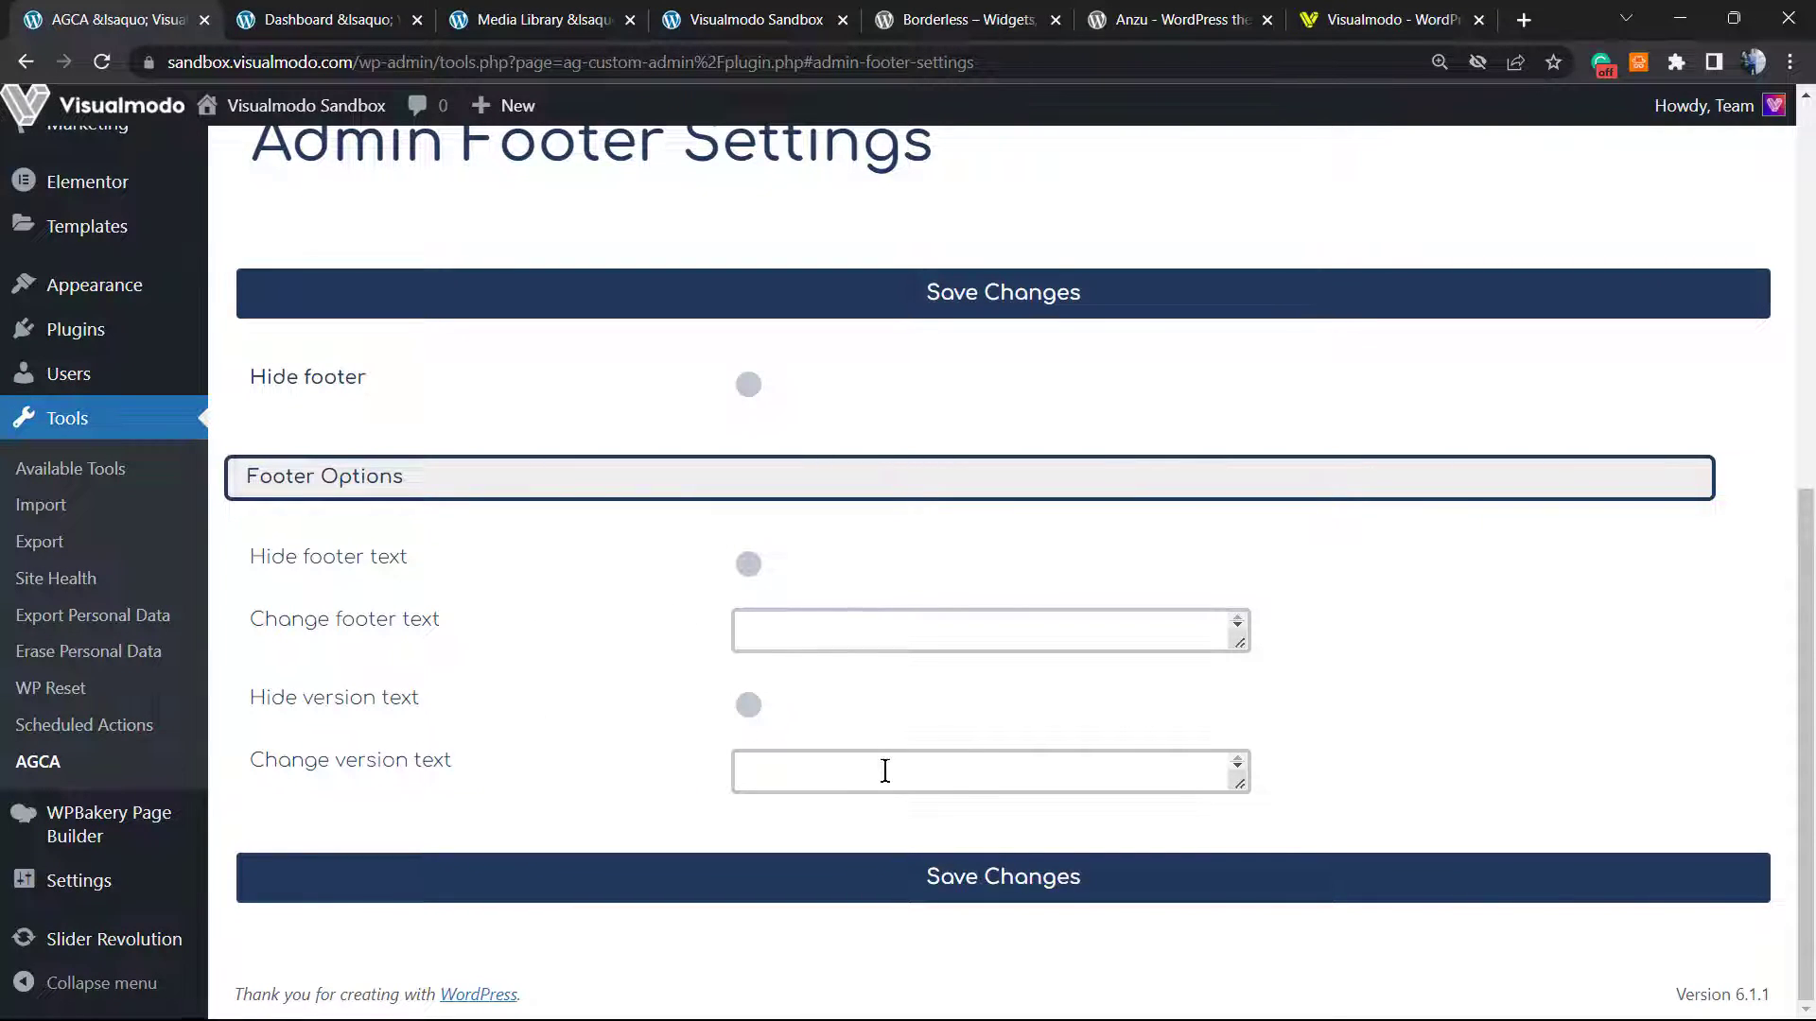
drag(483, 986, 1569, 989)
click(829, 771)
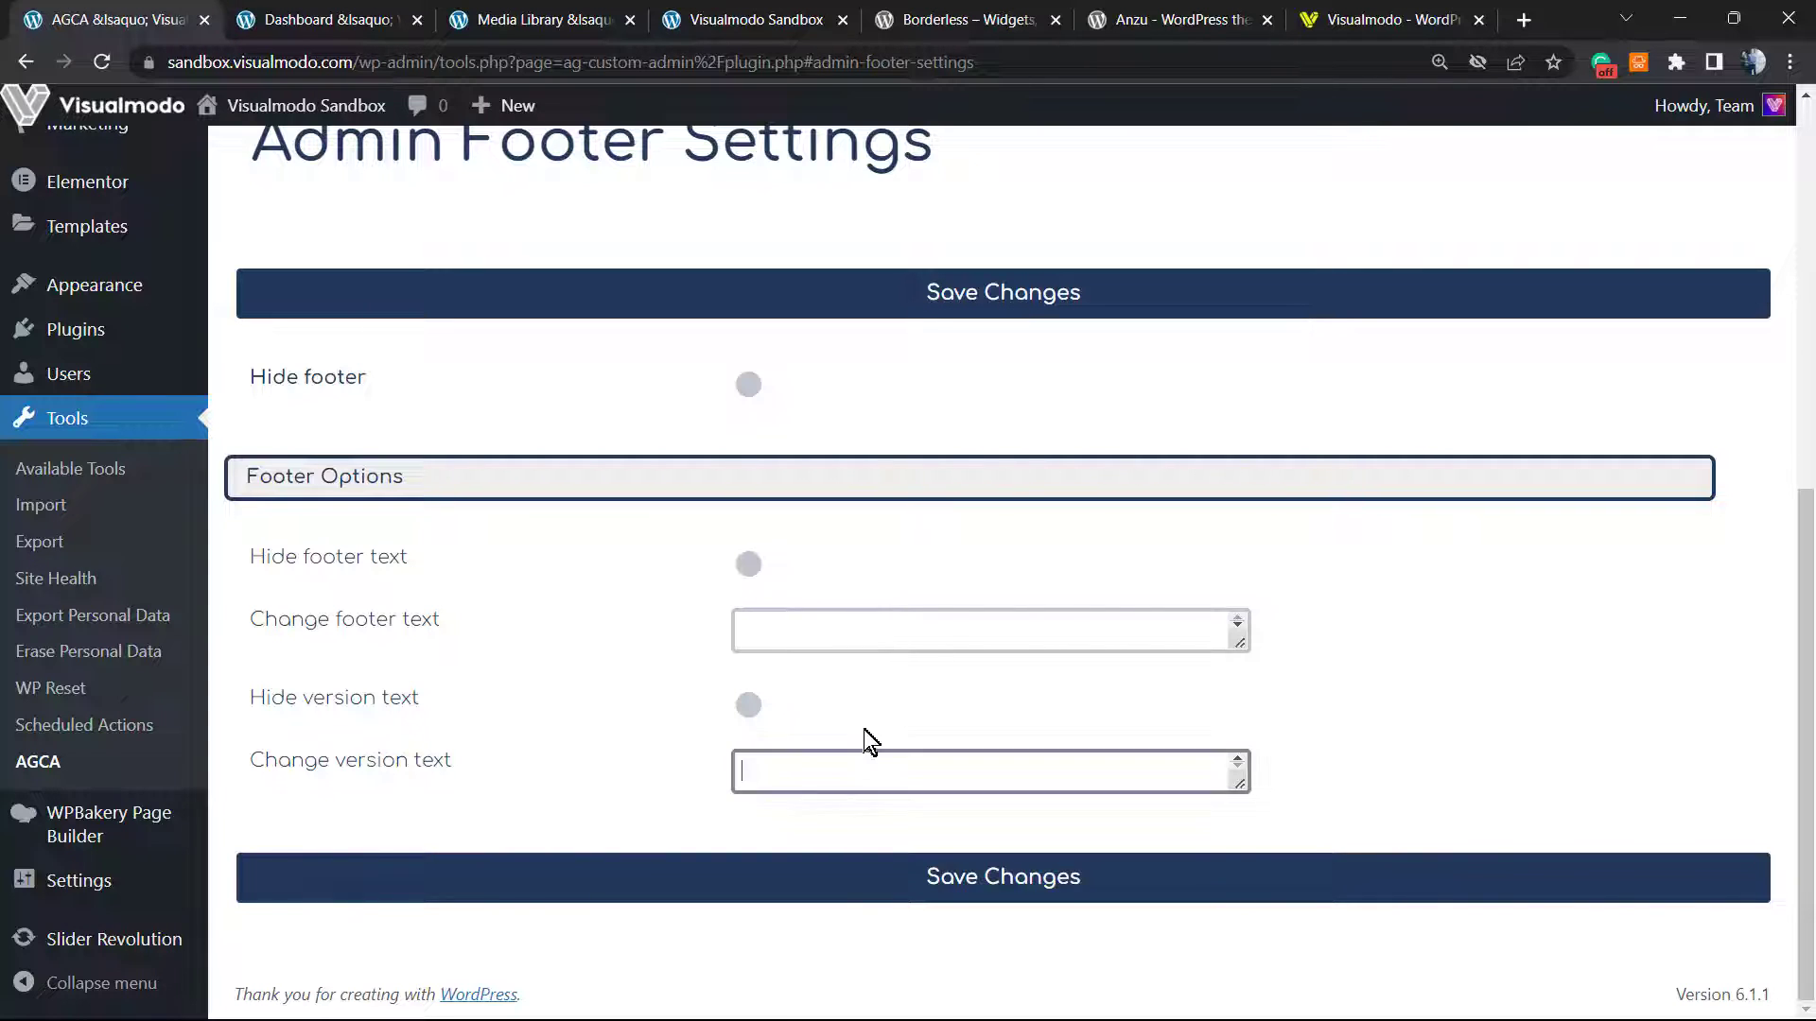
click(856, 637)
- Open the AGCA Dashboard settings and look over the Dashboard Options section with its heading text field
scroll(738, 709, up, 8)
click(776, 532)
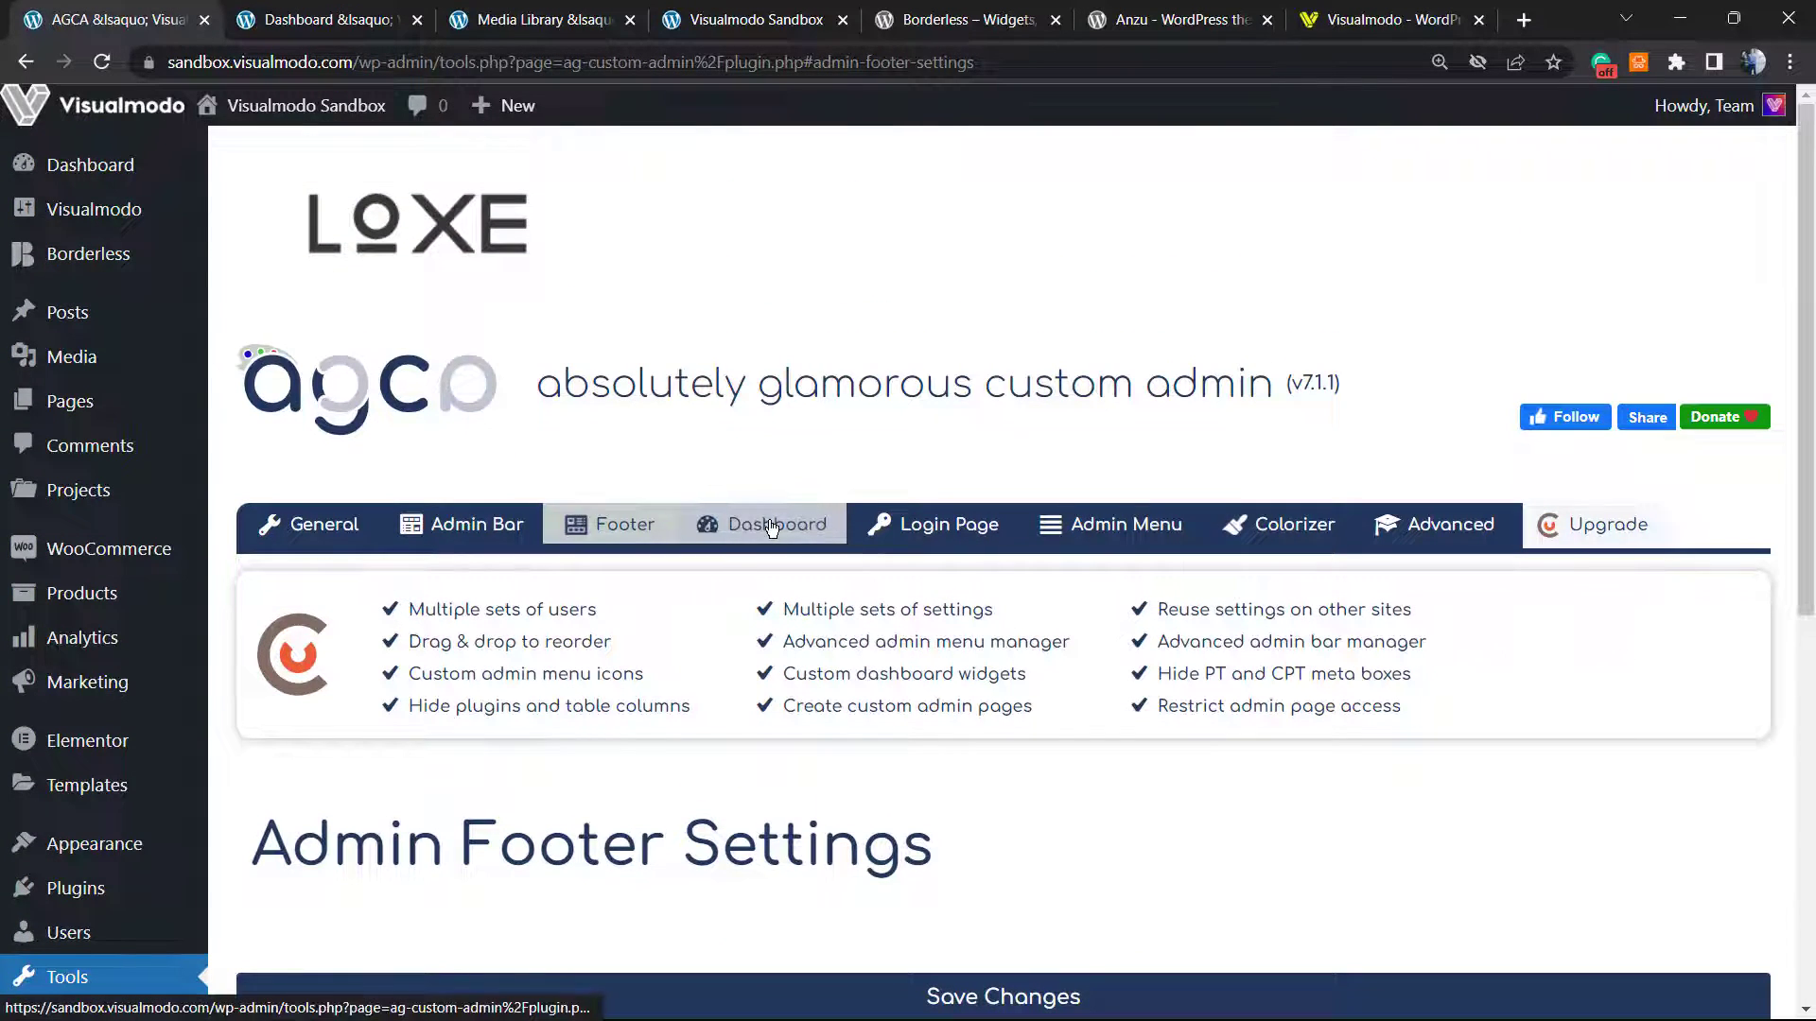
scroll(665, 640, down, 3)
scroll(664, 644, down, 2)
scroll(664, 644, up, 2)
scroll(664, 644, down, 2)
click(797, 621)
scroll(539, 643, up, 5)
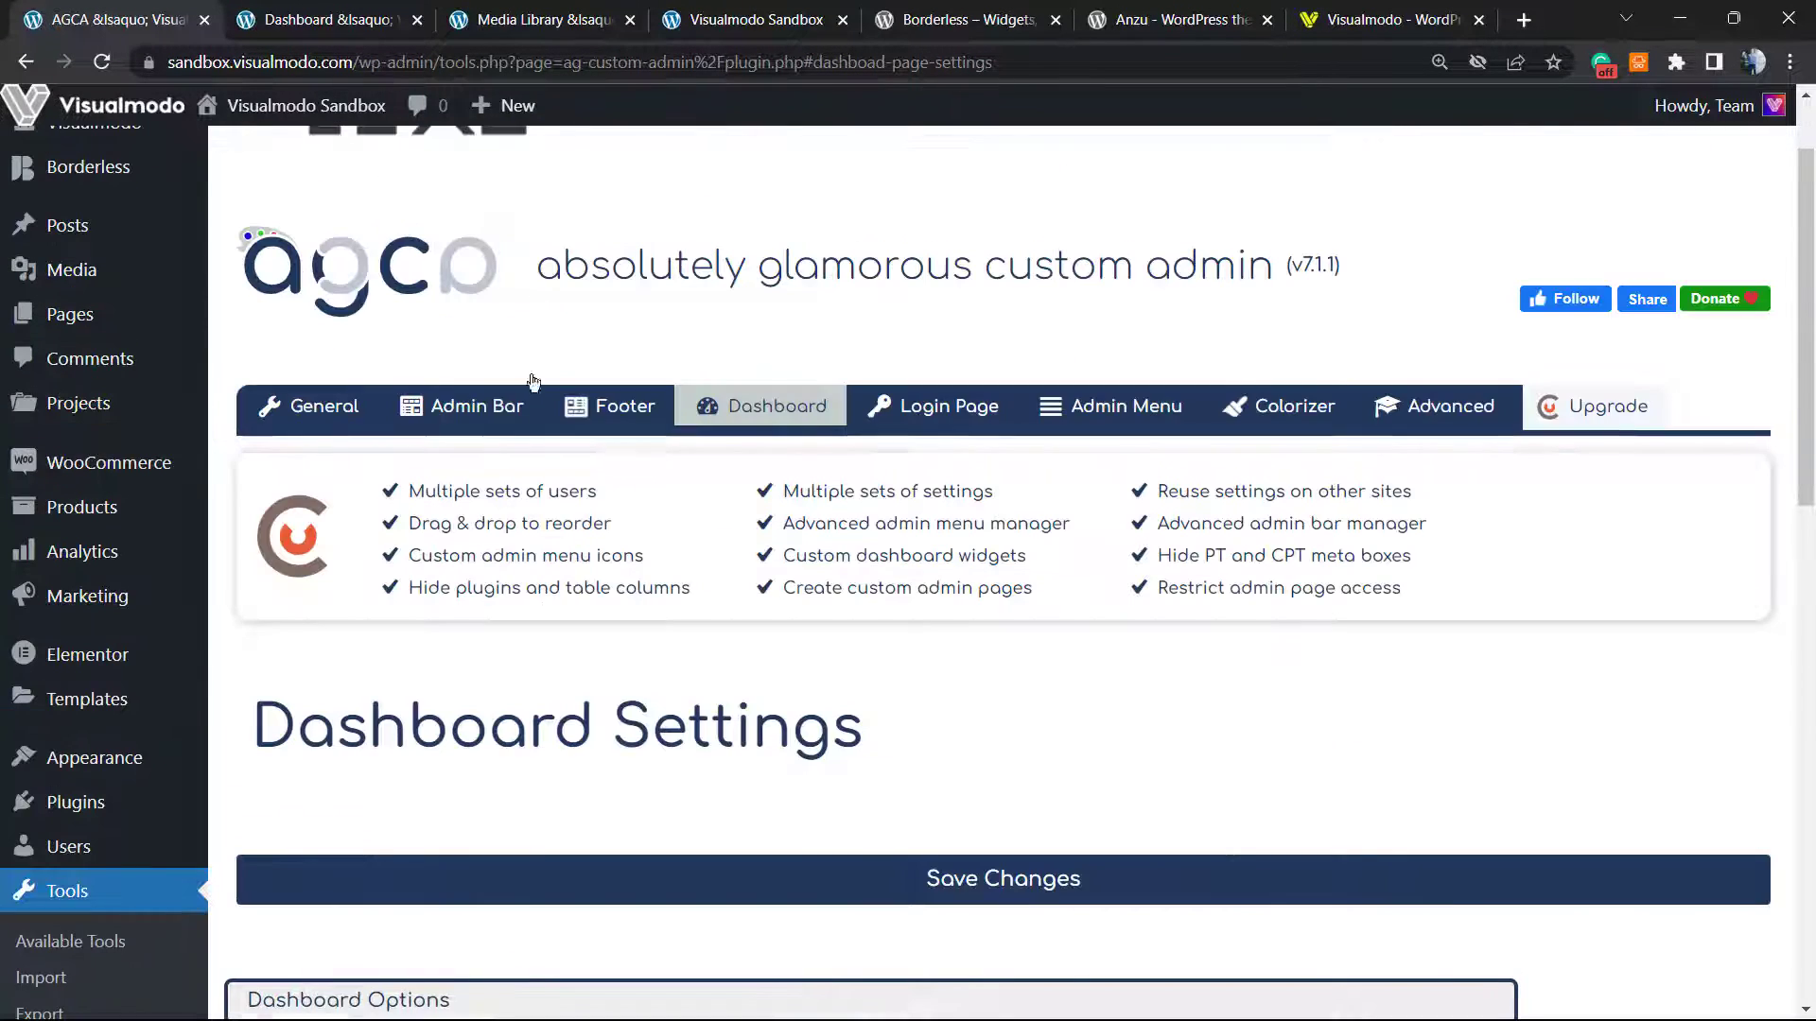
- Check the heading on the open WordPress Dashboard page and return to the AGCA Dashboard settings
click(374, 19)
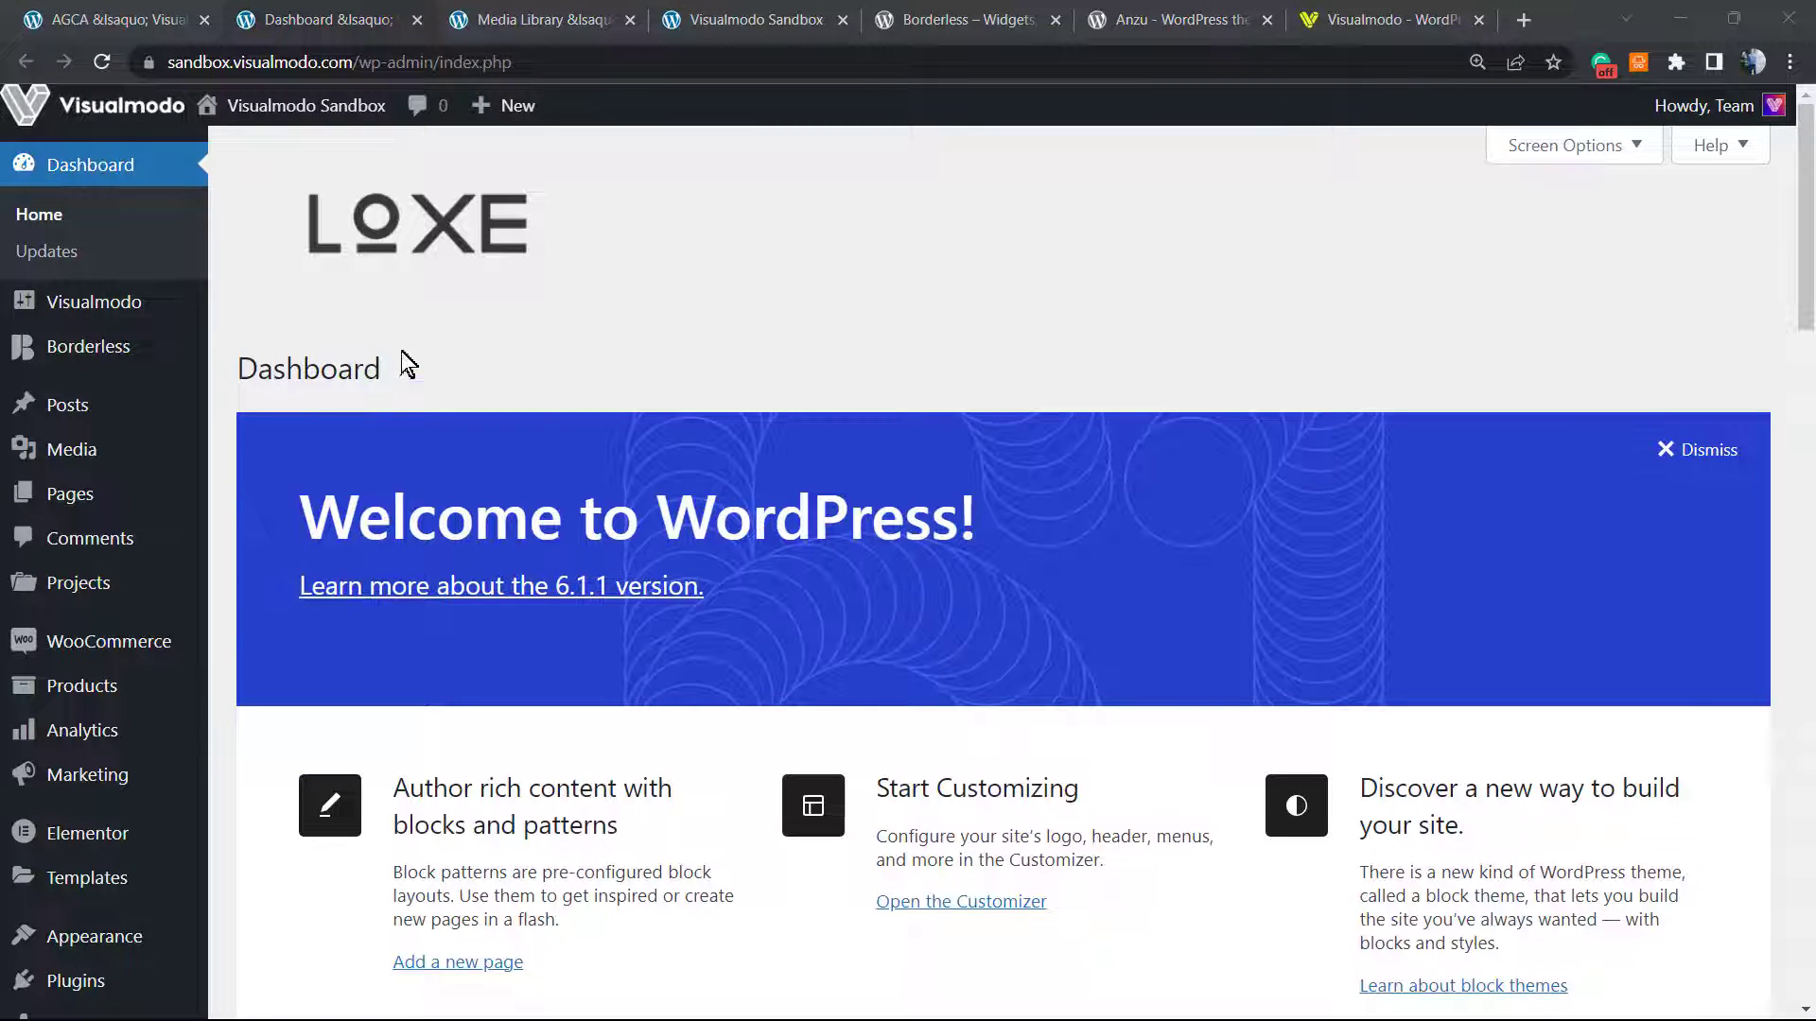
click(324, 10)
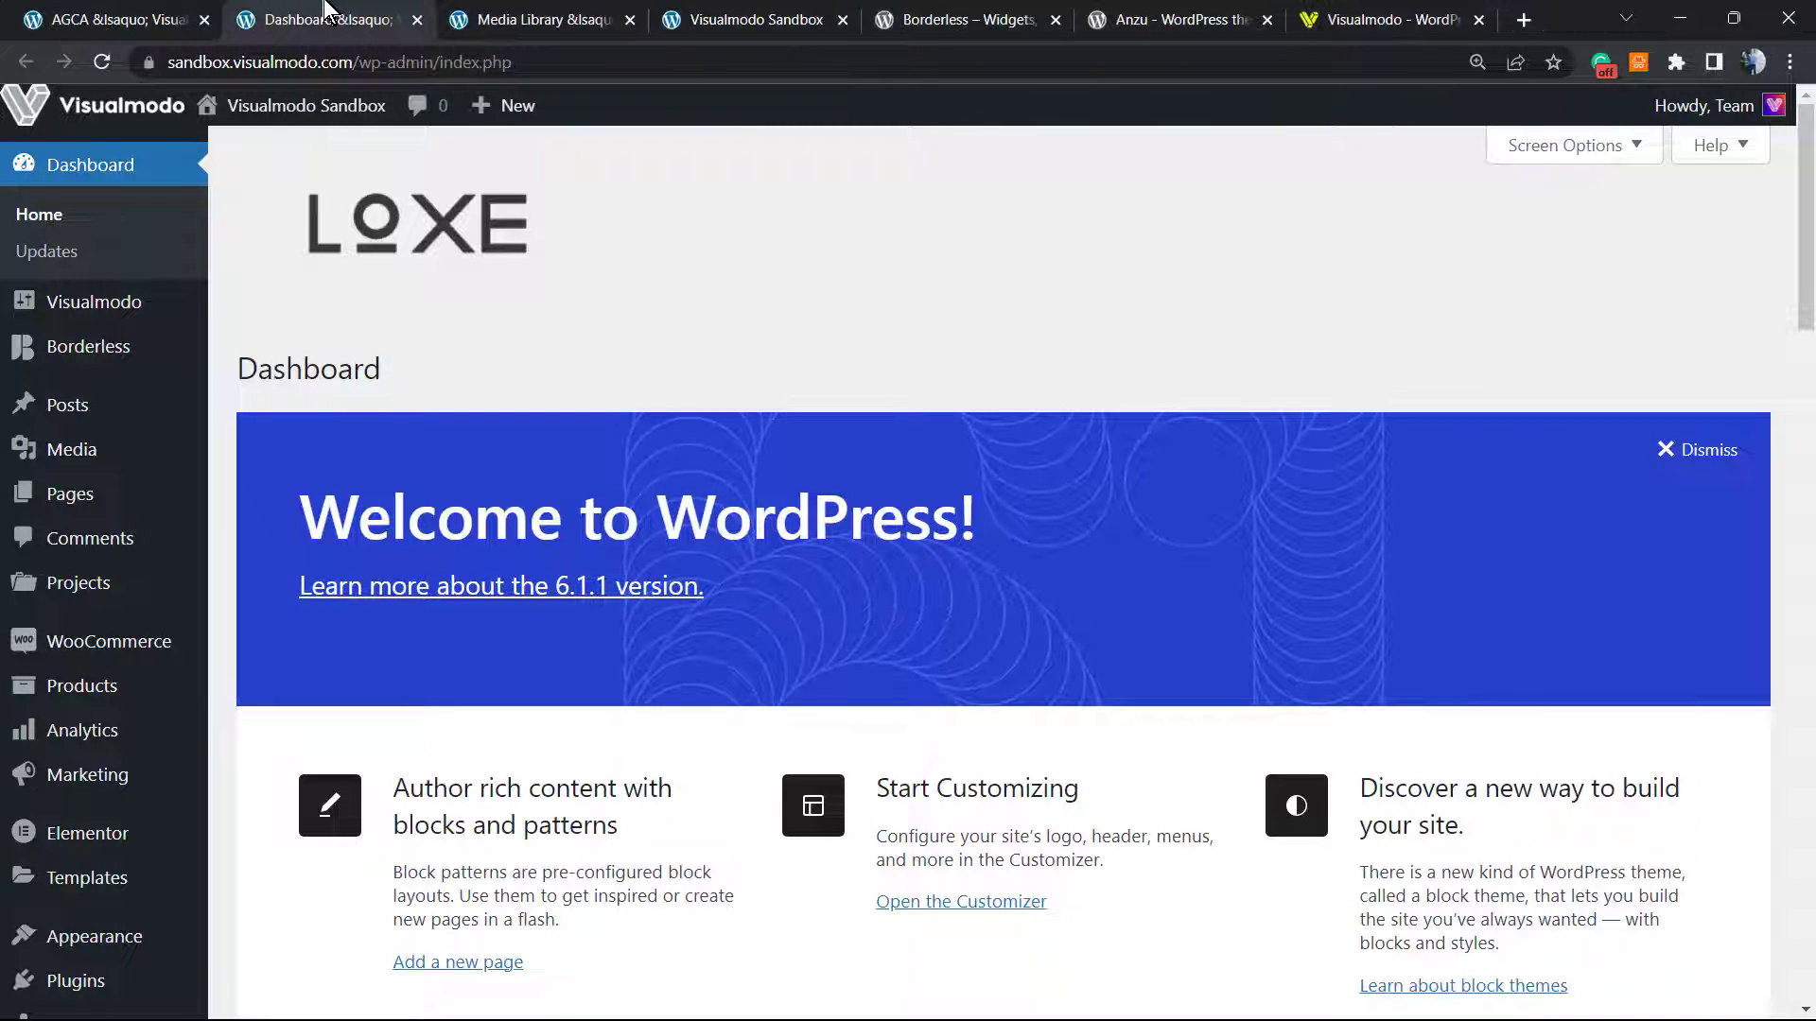
click(122, 19)
- Set the Dashboard heading text to "Visualmodo Backend" in the Dashboard Options
scroll(784, 596, down, 1)
scroll(784, 596, down, 4)
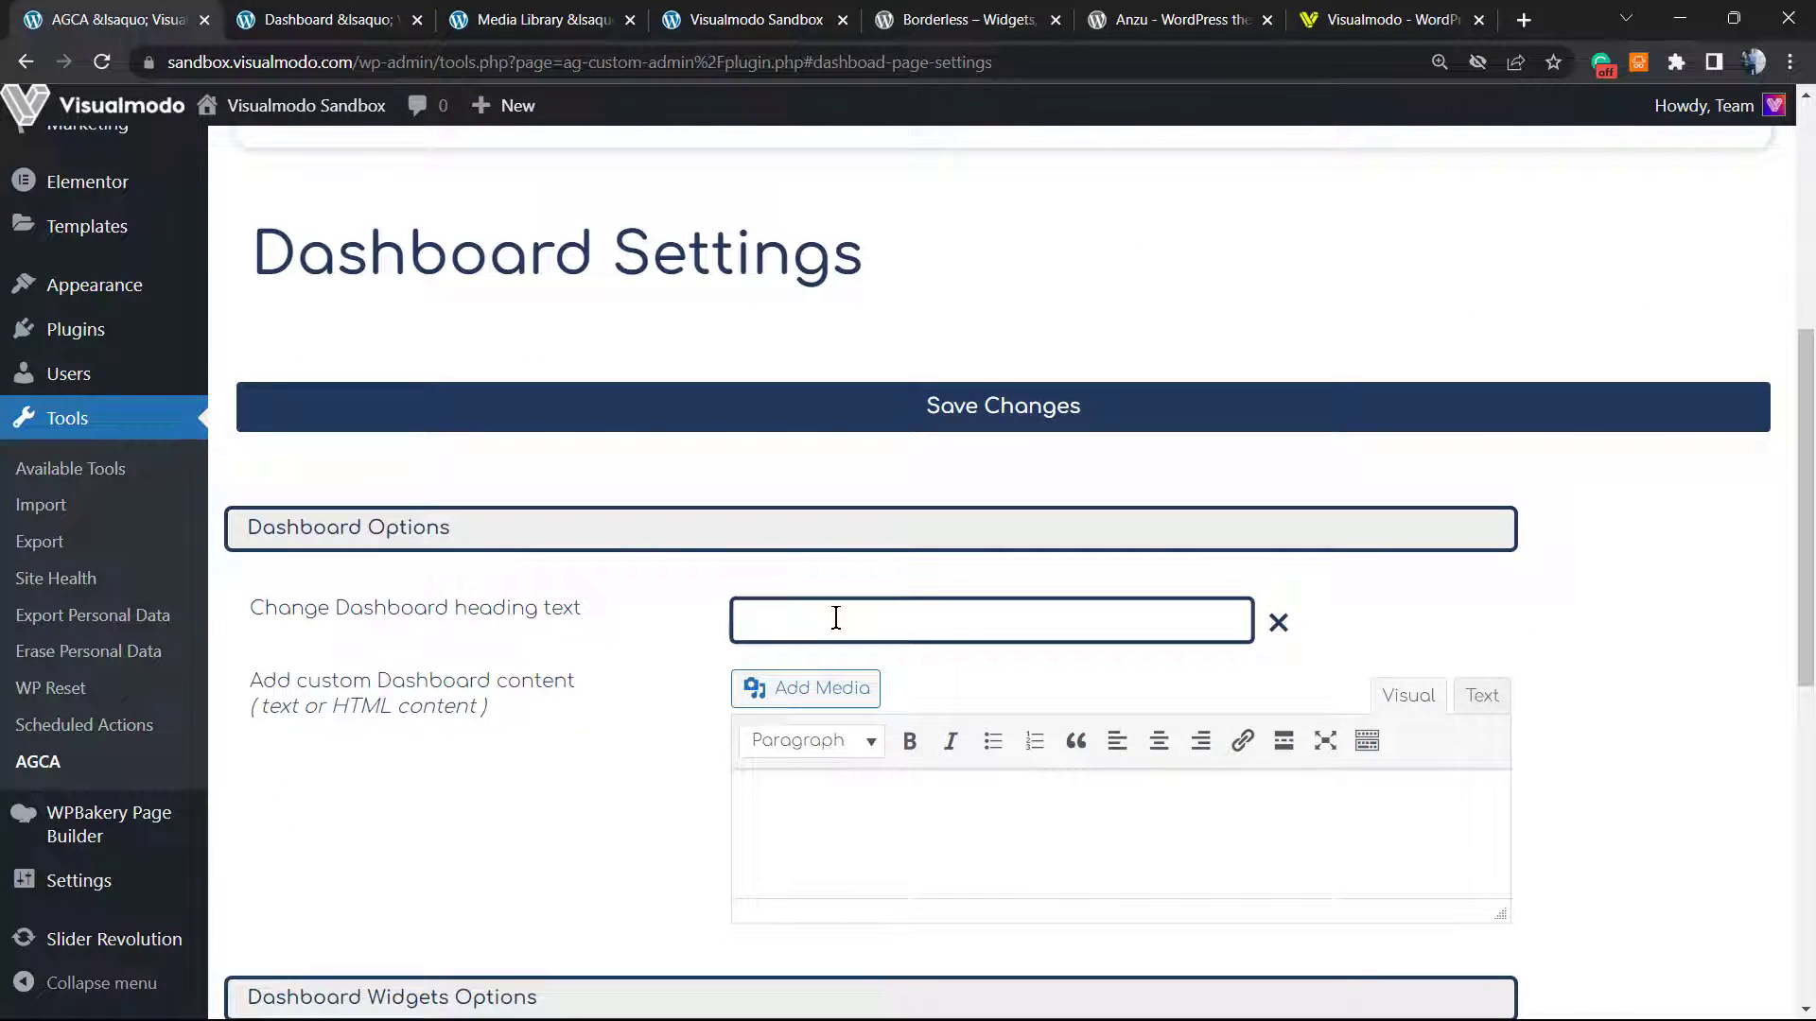
click(836, 619)
text(Visualmodo Baclend)
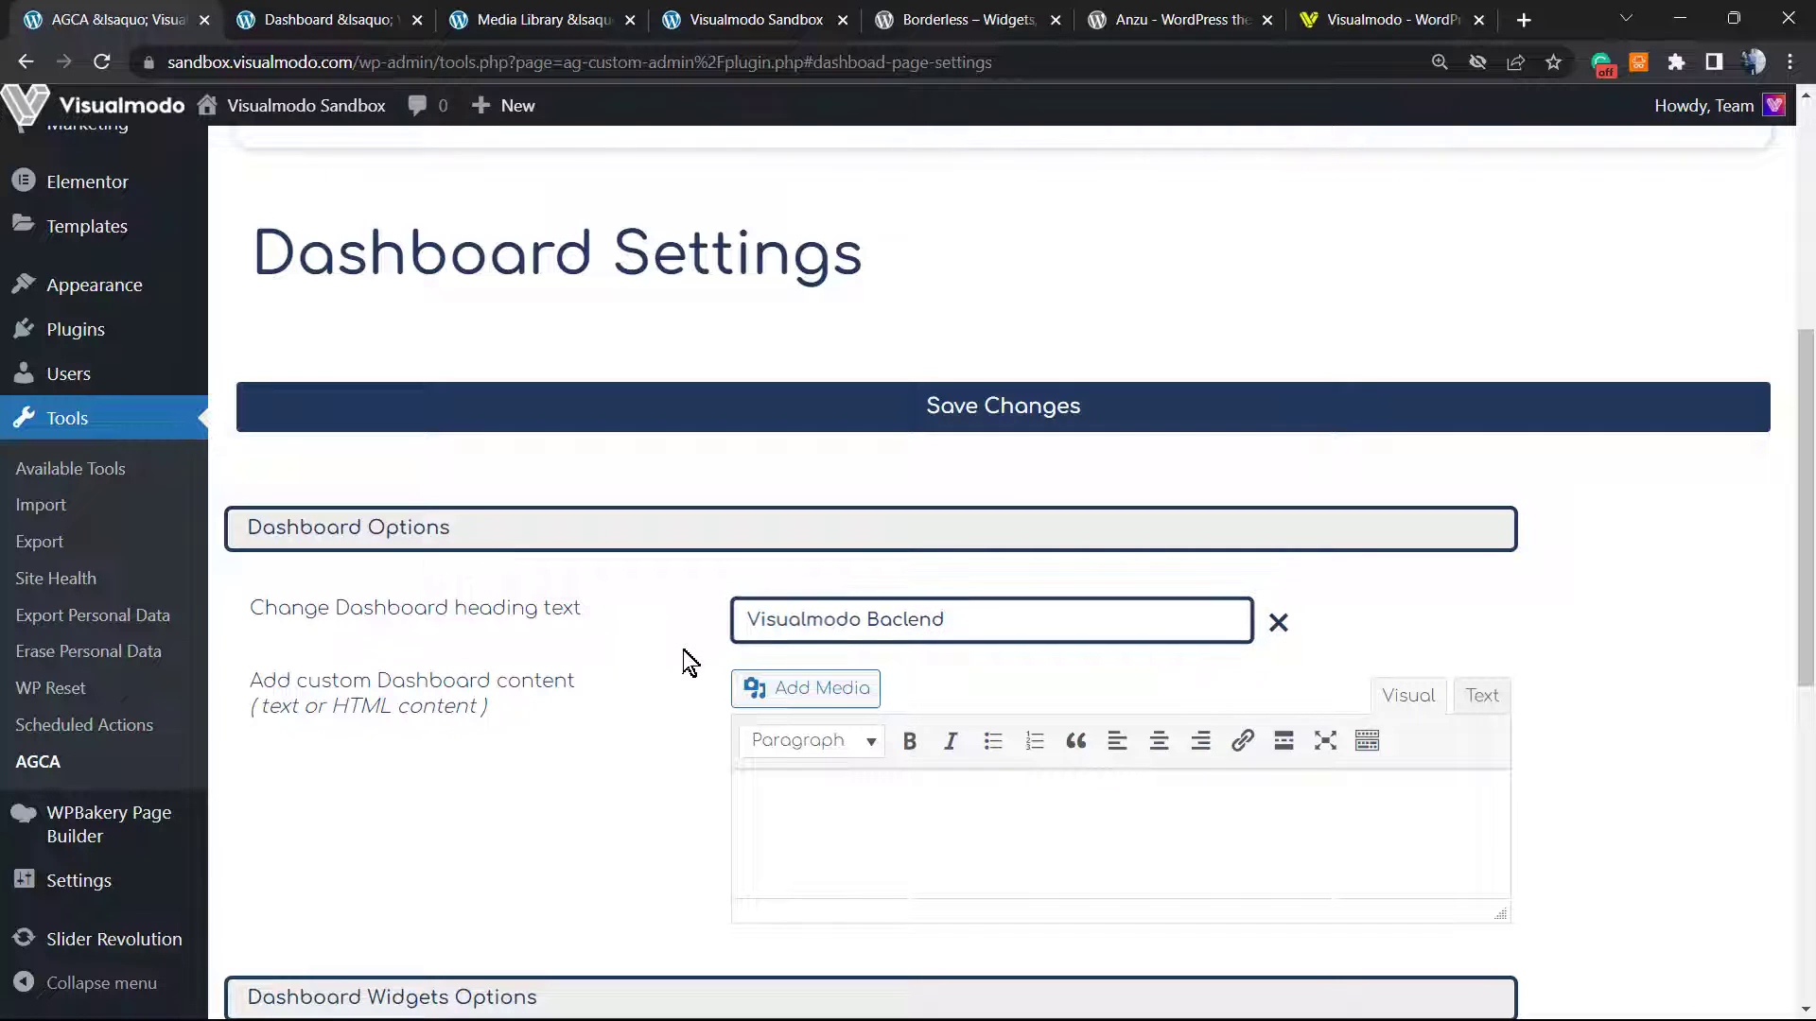
scroll(652, 652, down, 1)
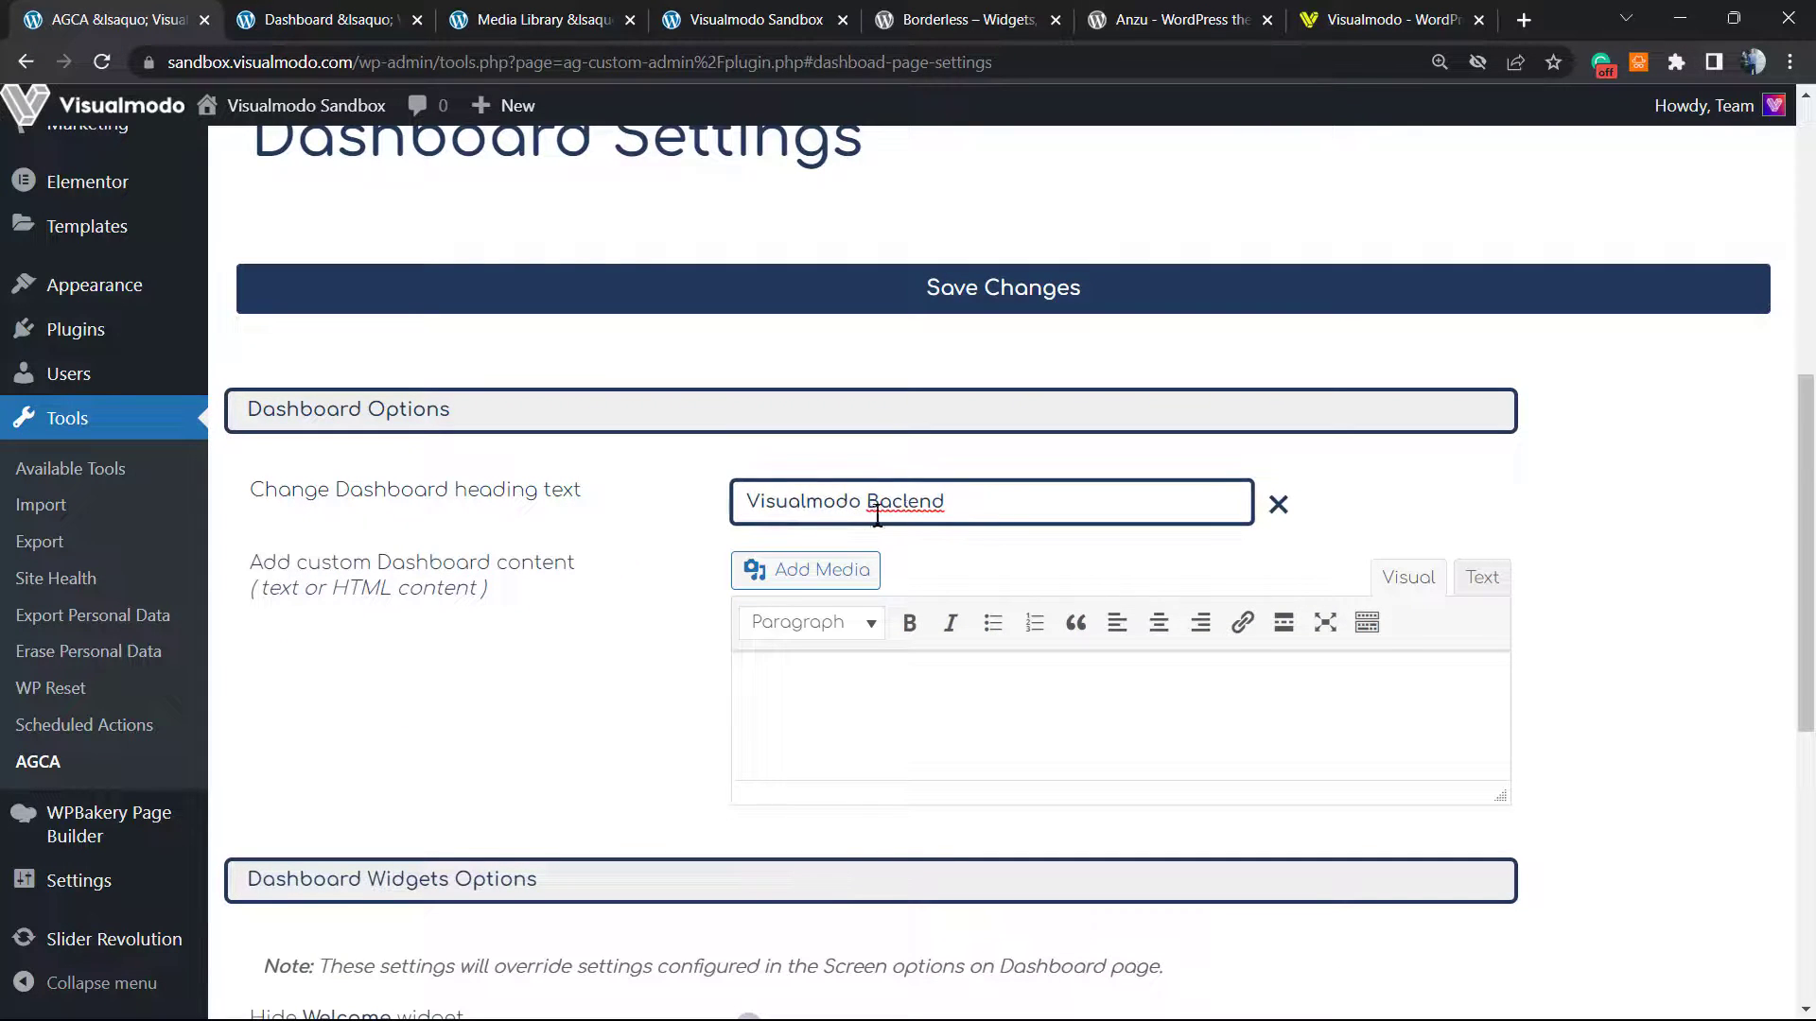
click(877, 569)
key(BackSpace)
key(BackSpace)
text(k)
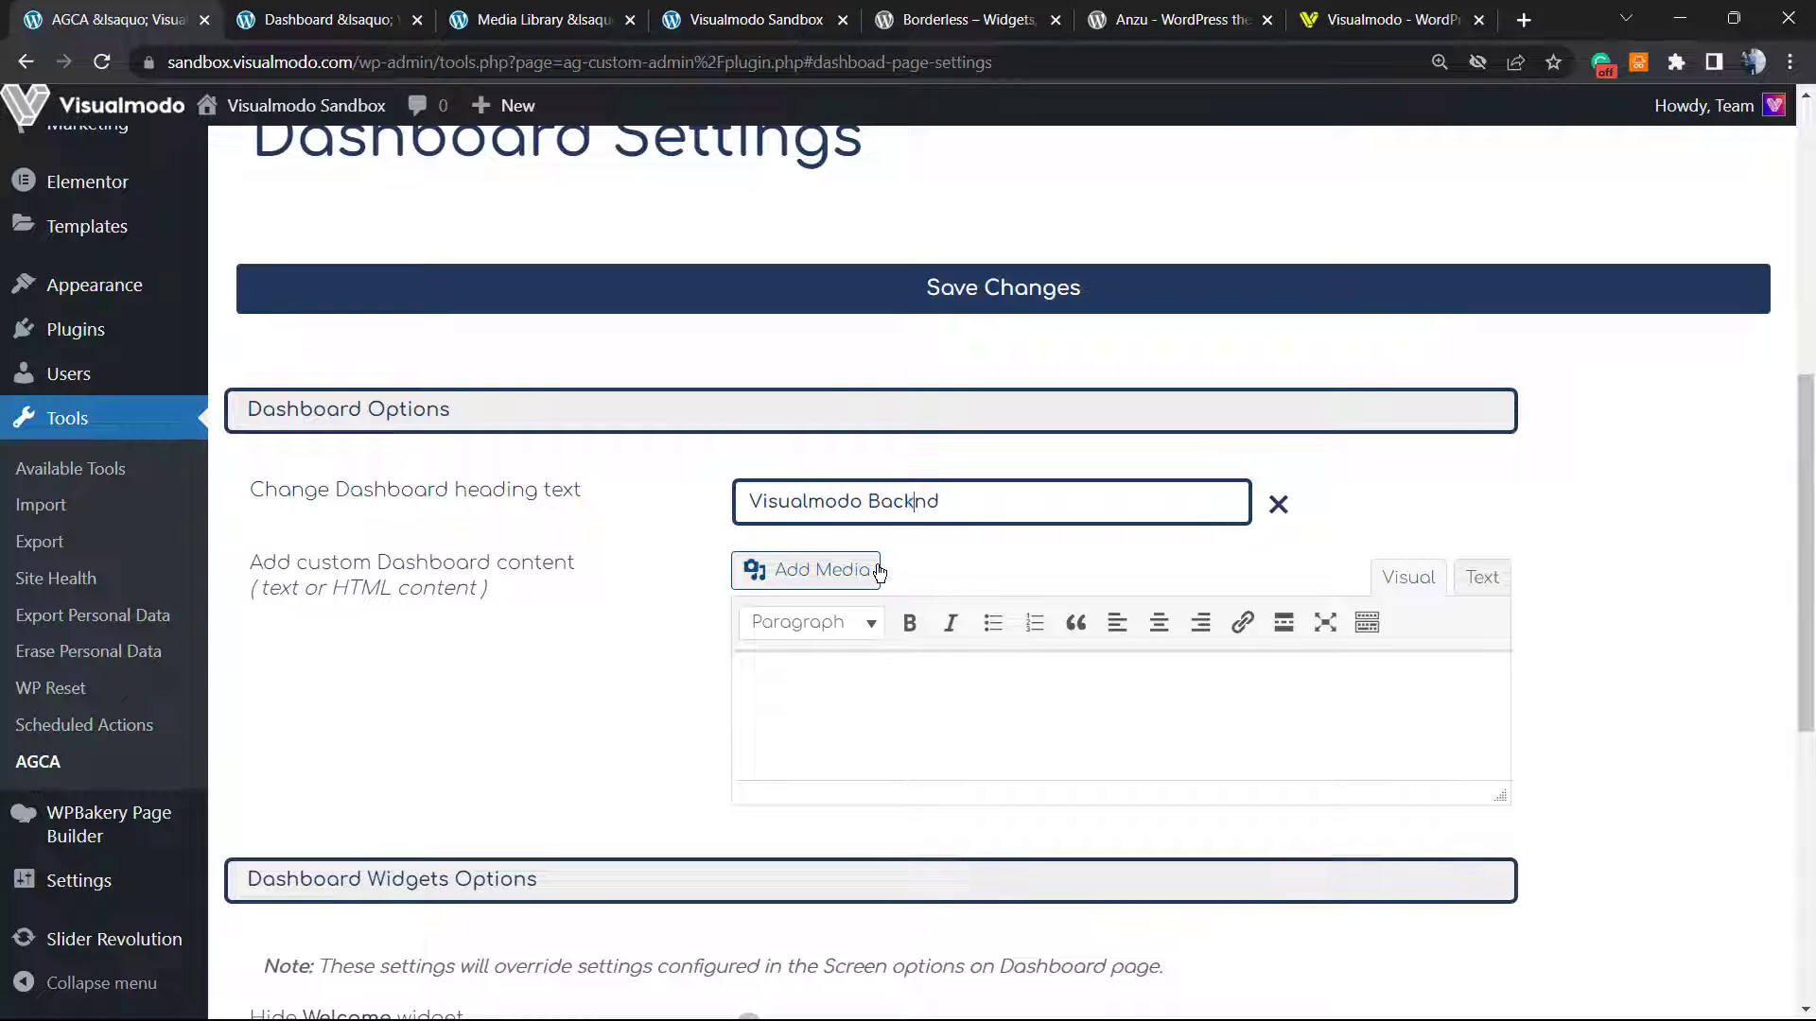
click(898, 565)
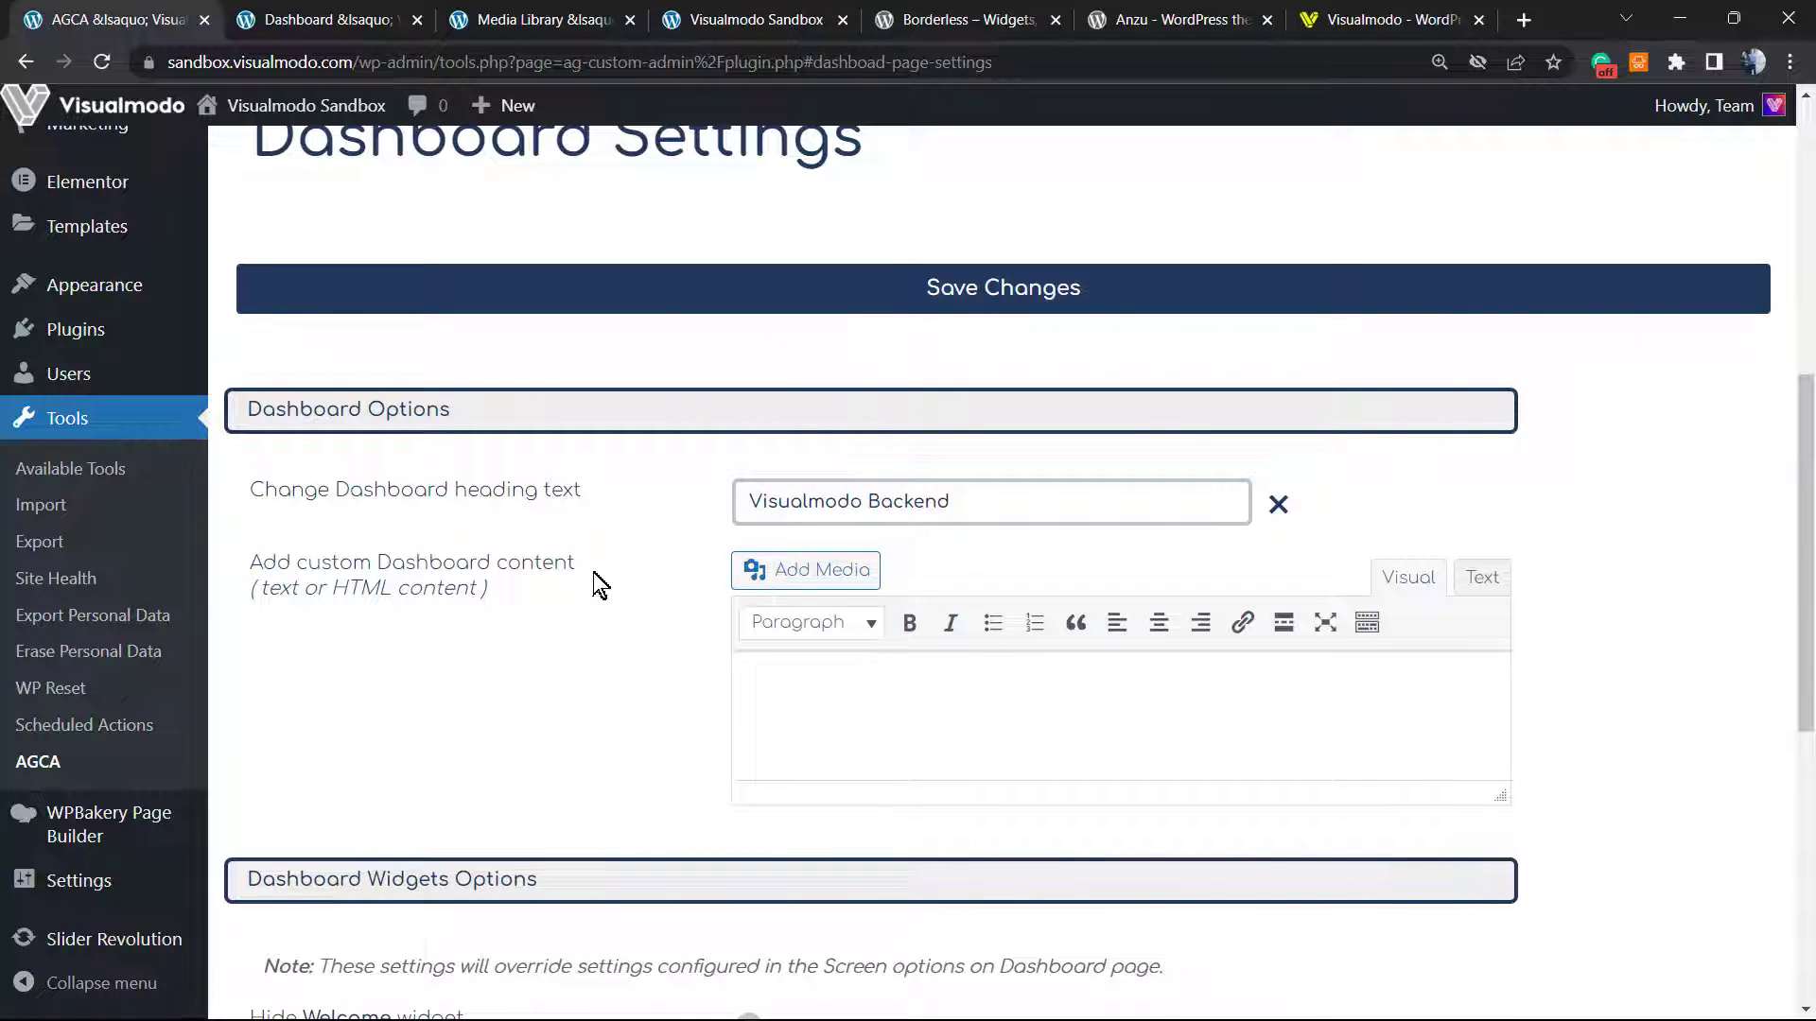
- Examine the editor for adding custom text or HTML content to the Dashboard
scroll(634, 577, down, 1)
scroll(650, 587, down, 1)
click(759, 611)
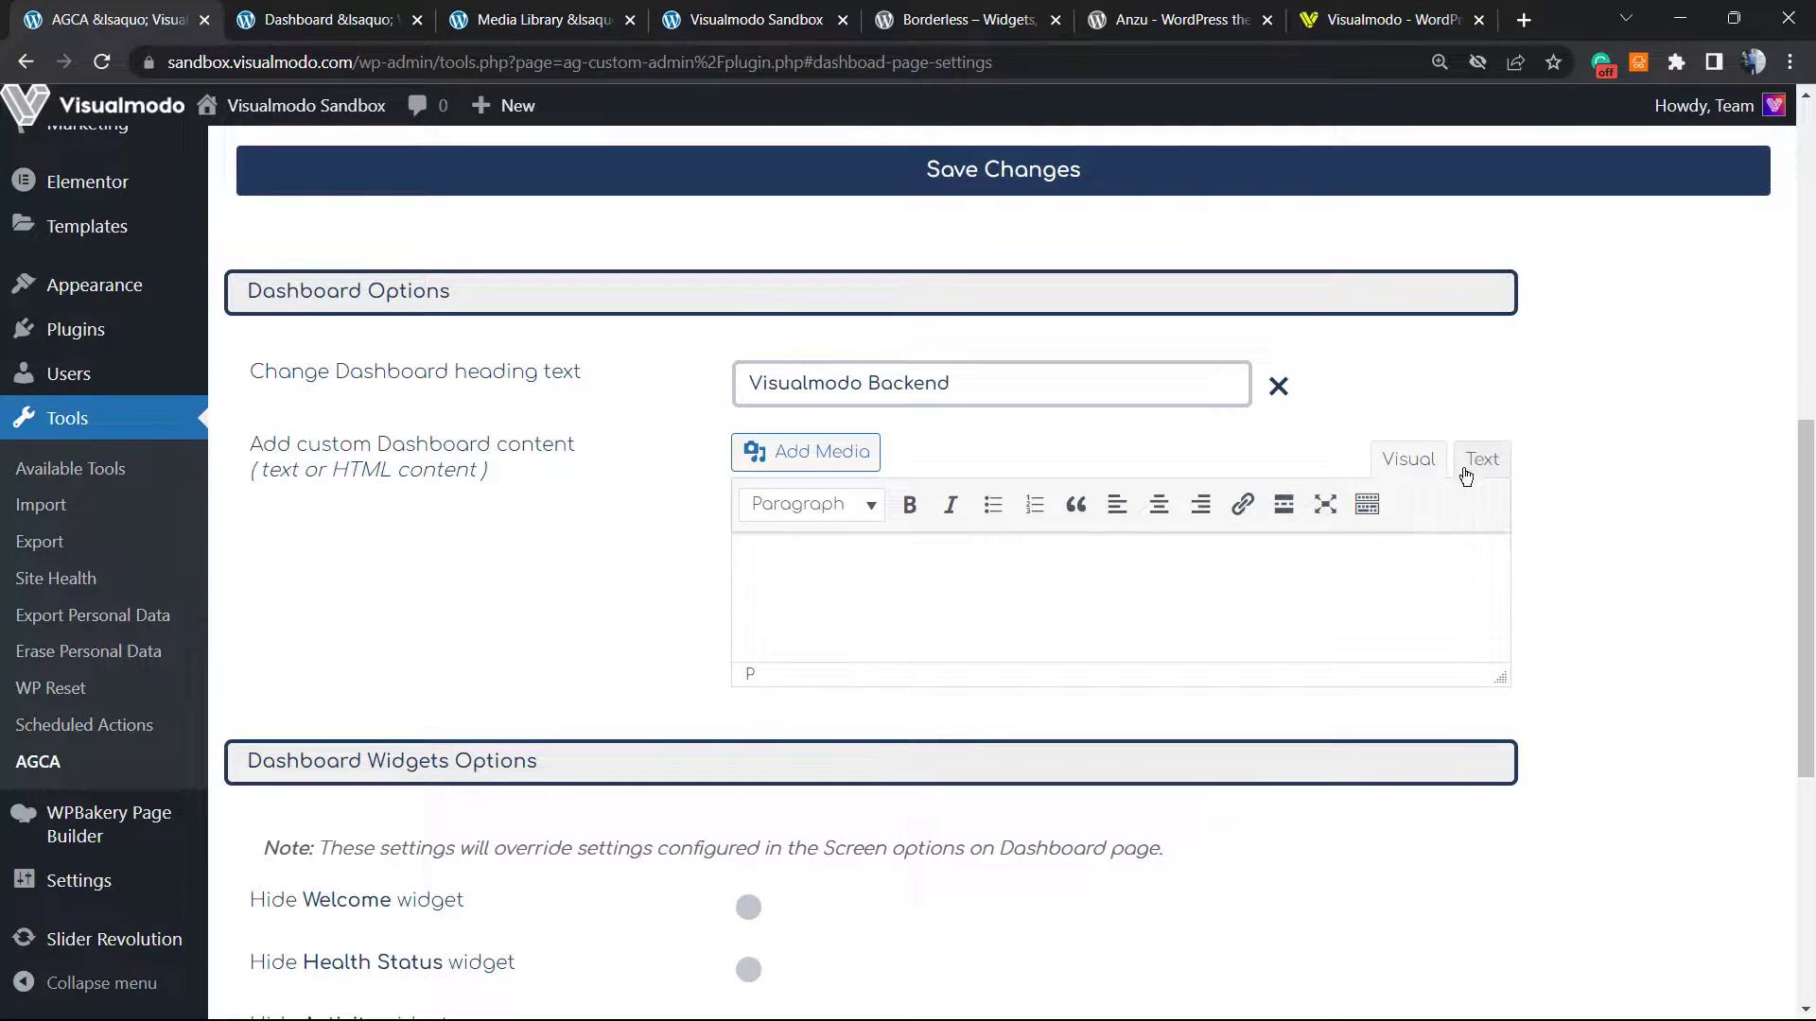
scroll(908, 562, down, 1)
scroll(910, 562, up, 1)
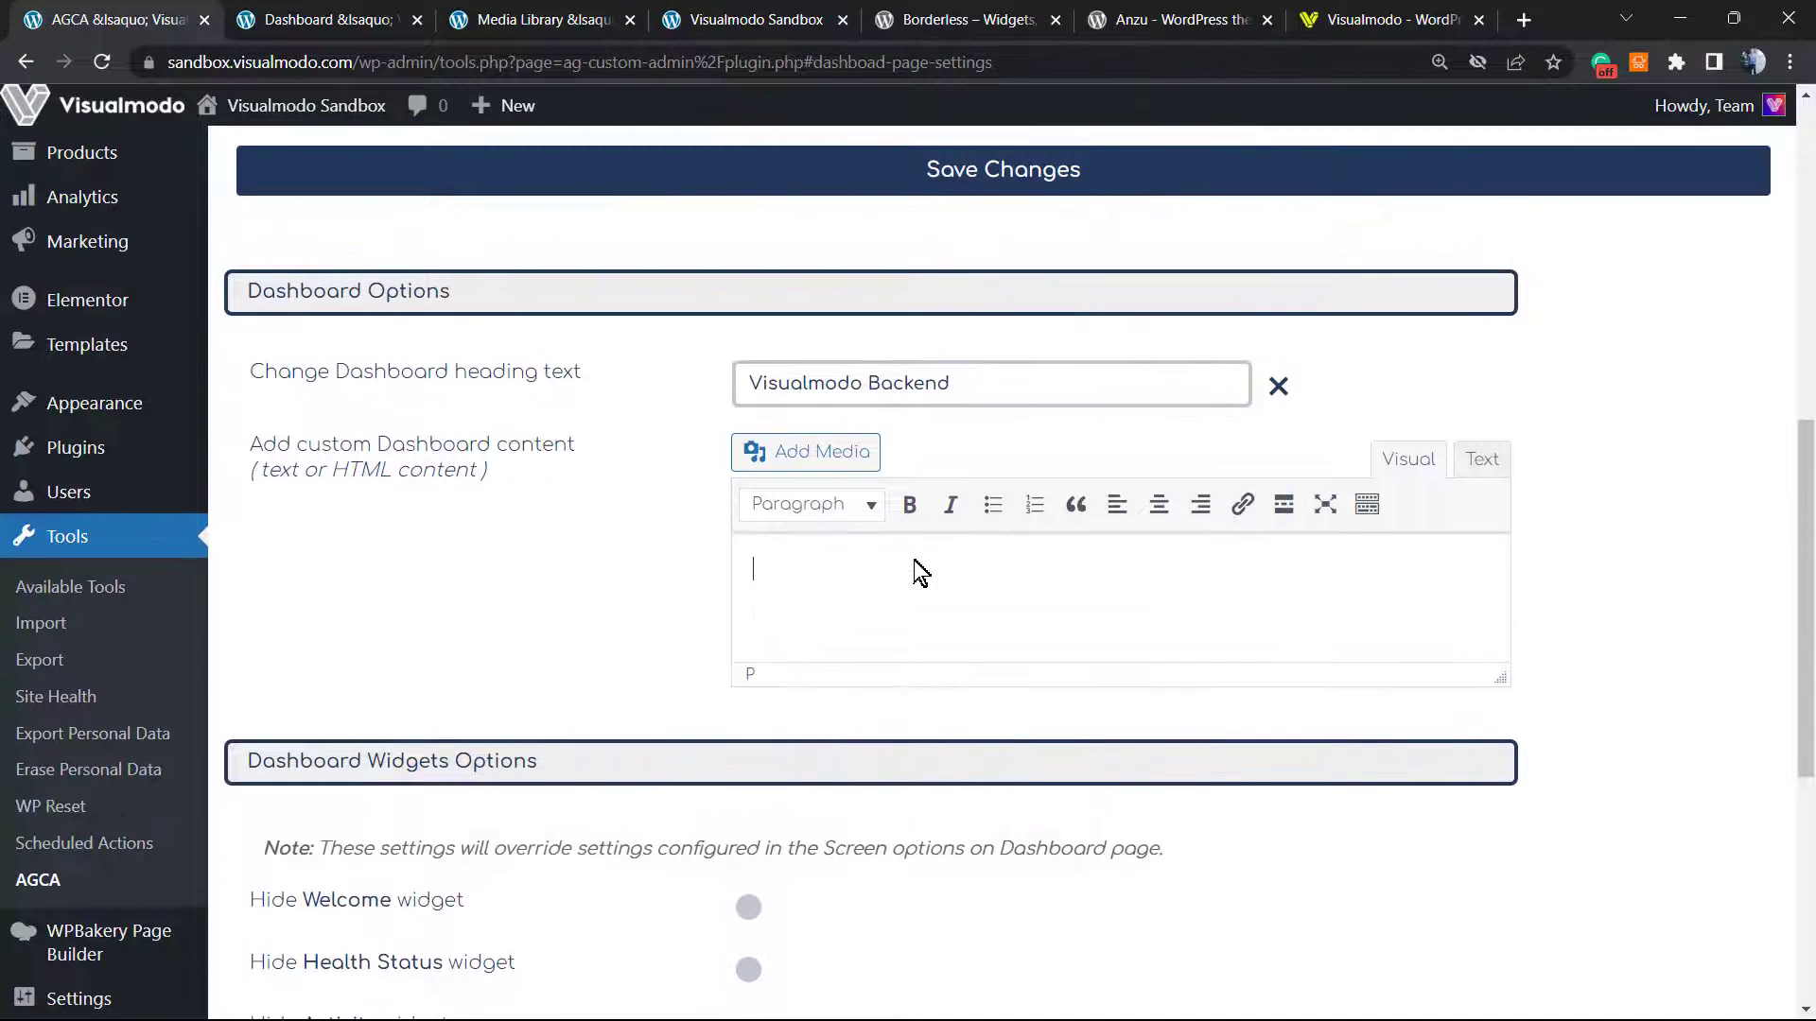
- Turn on hiding of the WordPress News widget in the Dashboard Widgets Options and save the changes
scroll(901, 564, down, 2)
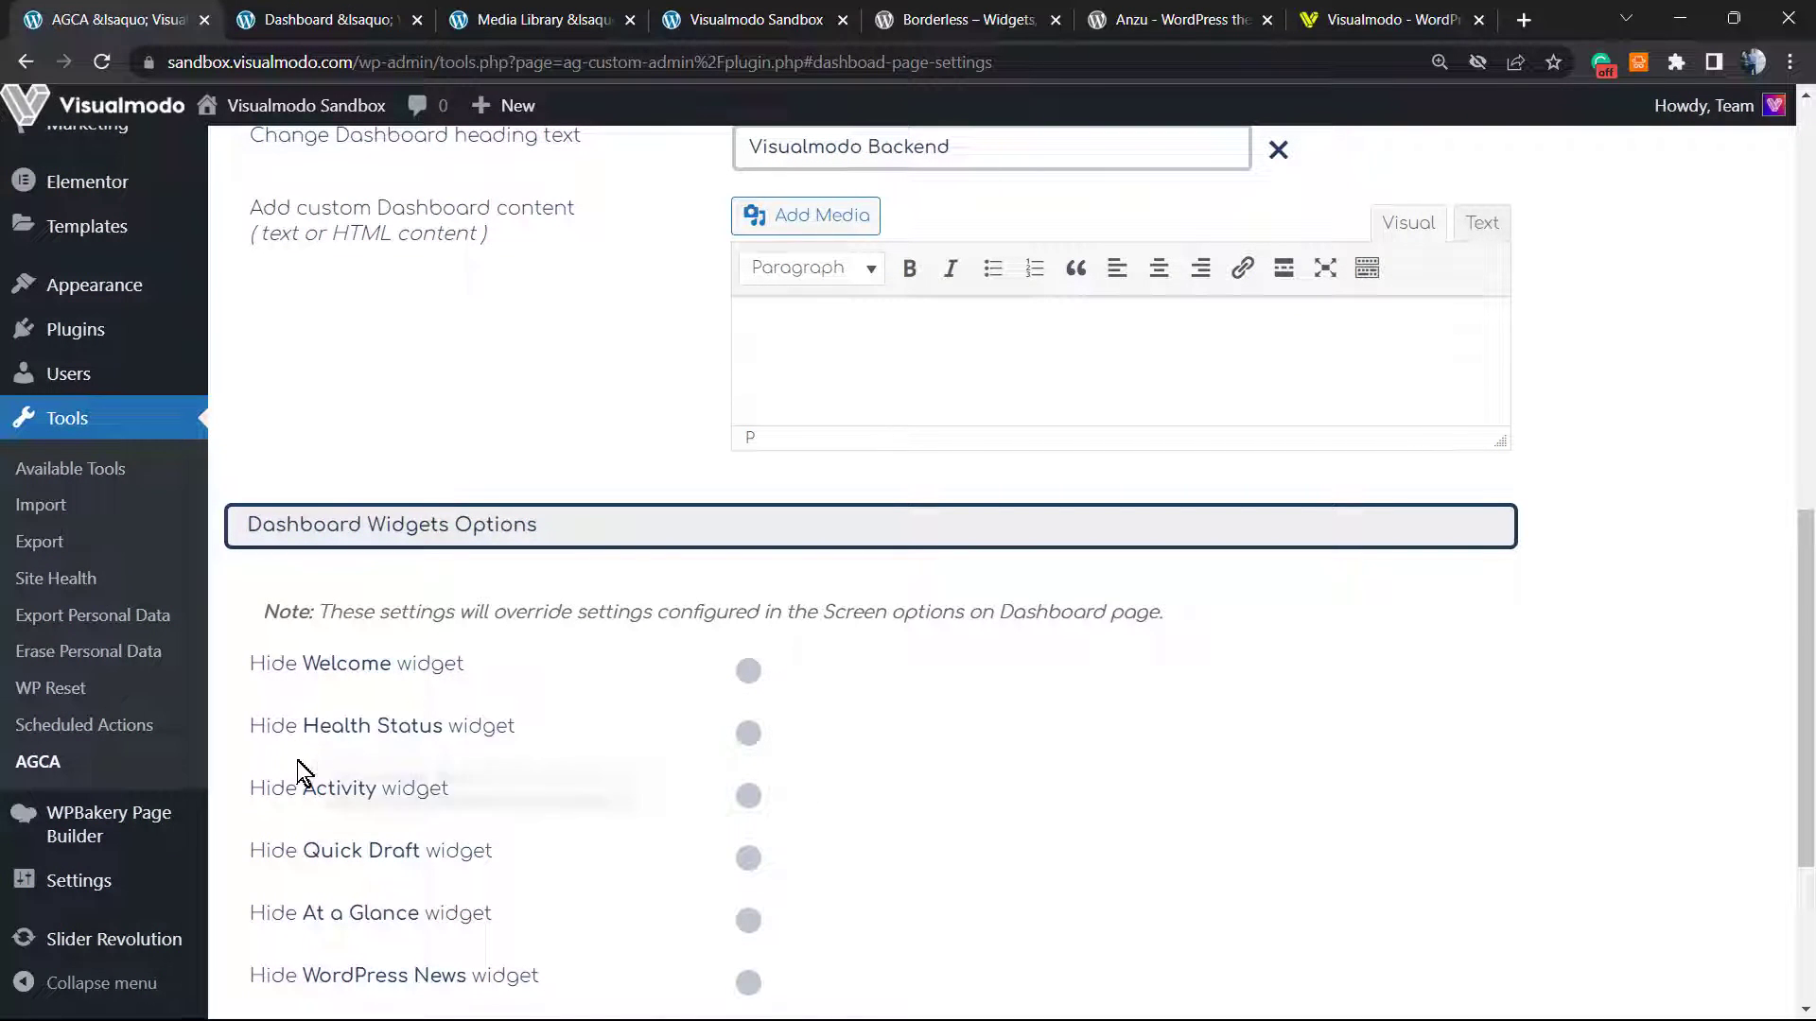
scroll(492, 762, down, 1)
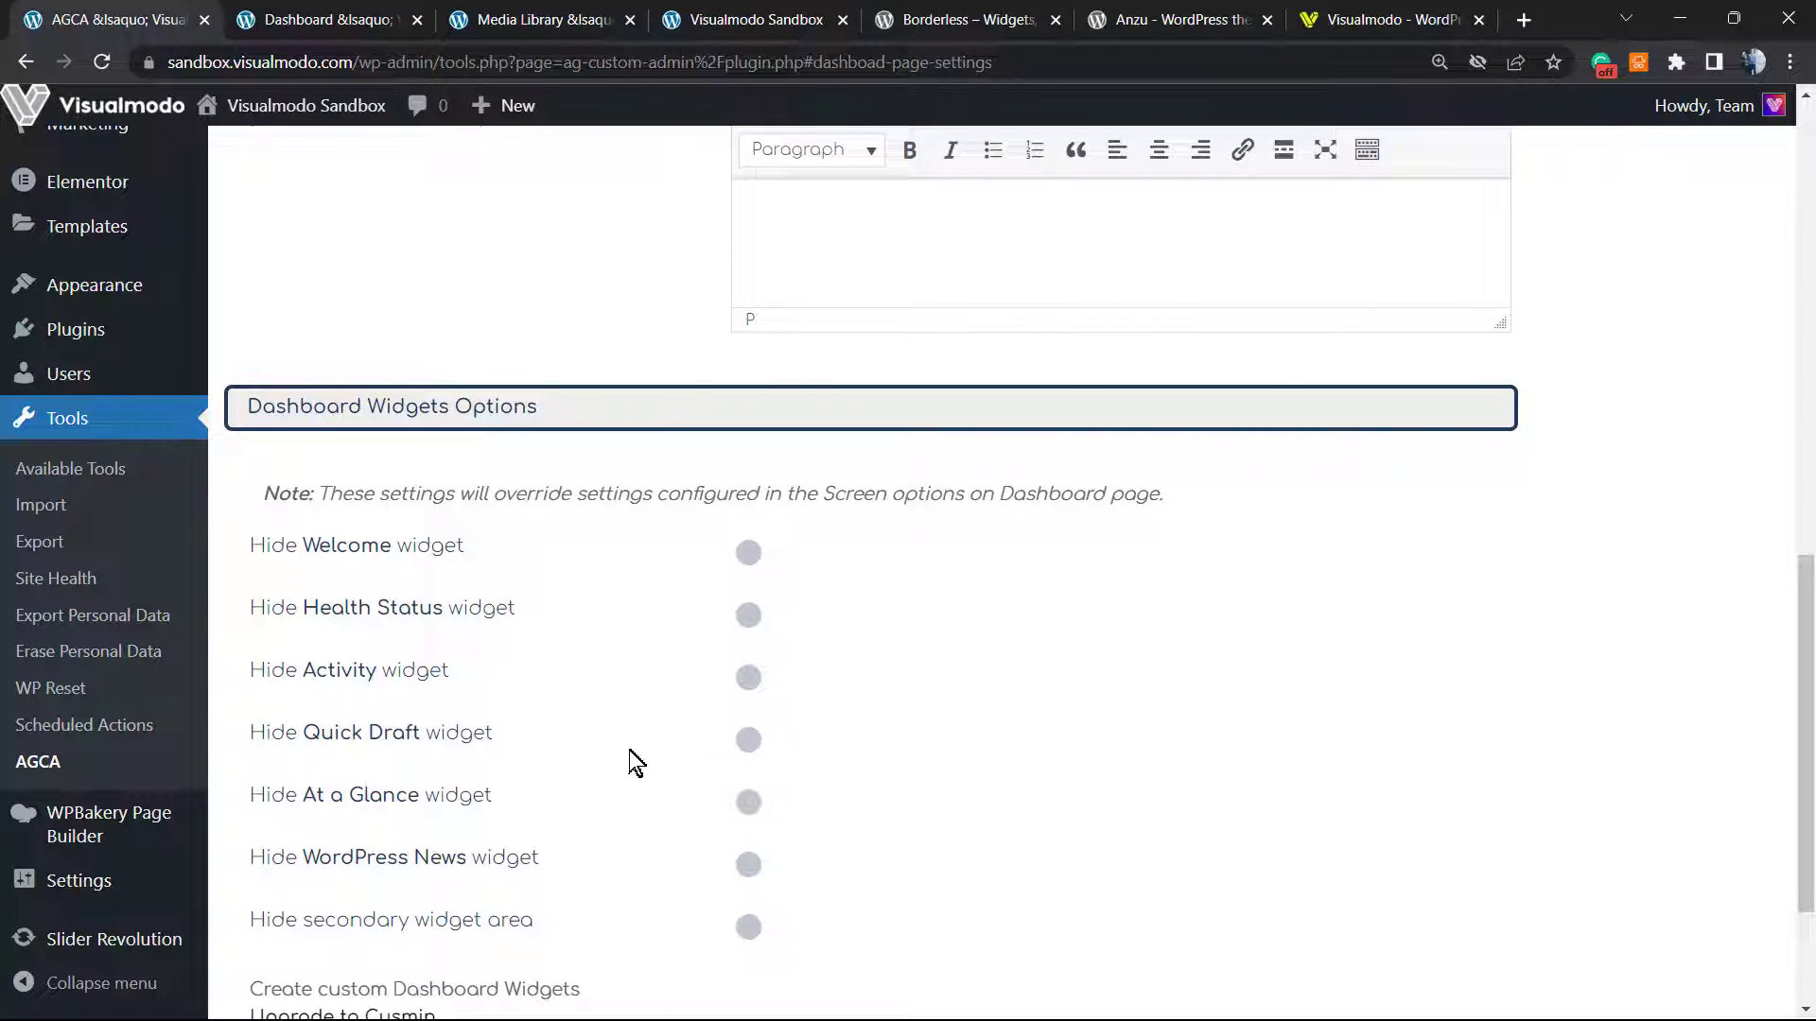
scroll(651, 754, down, 1)
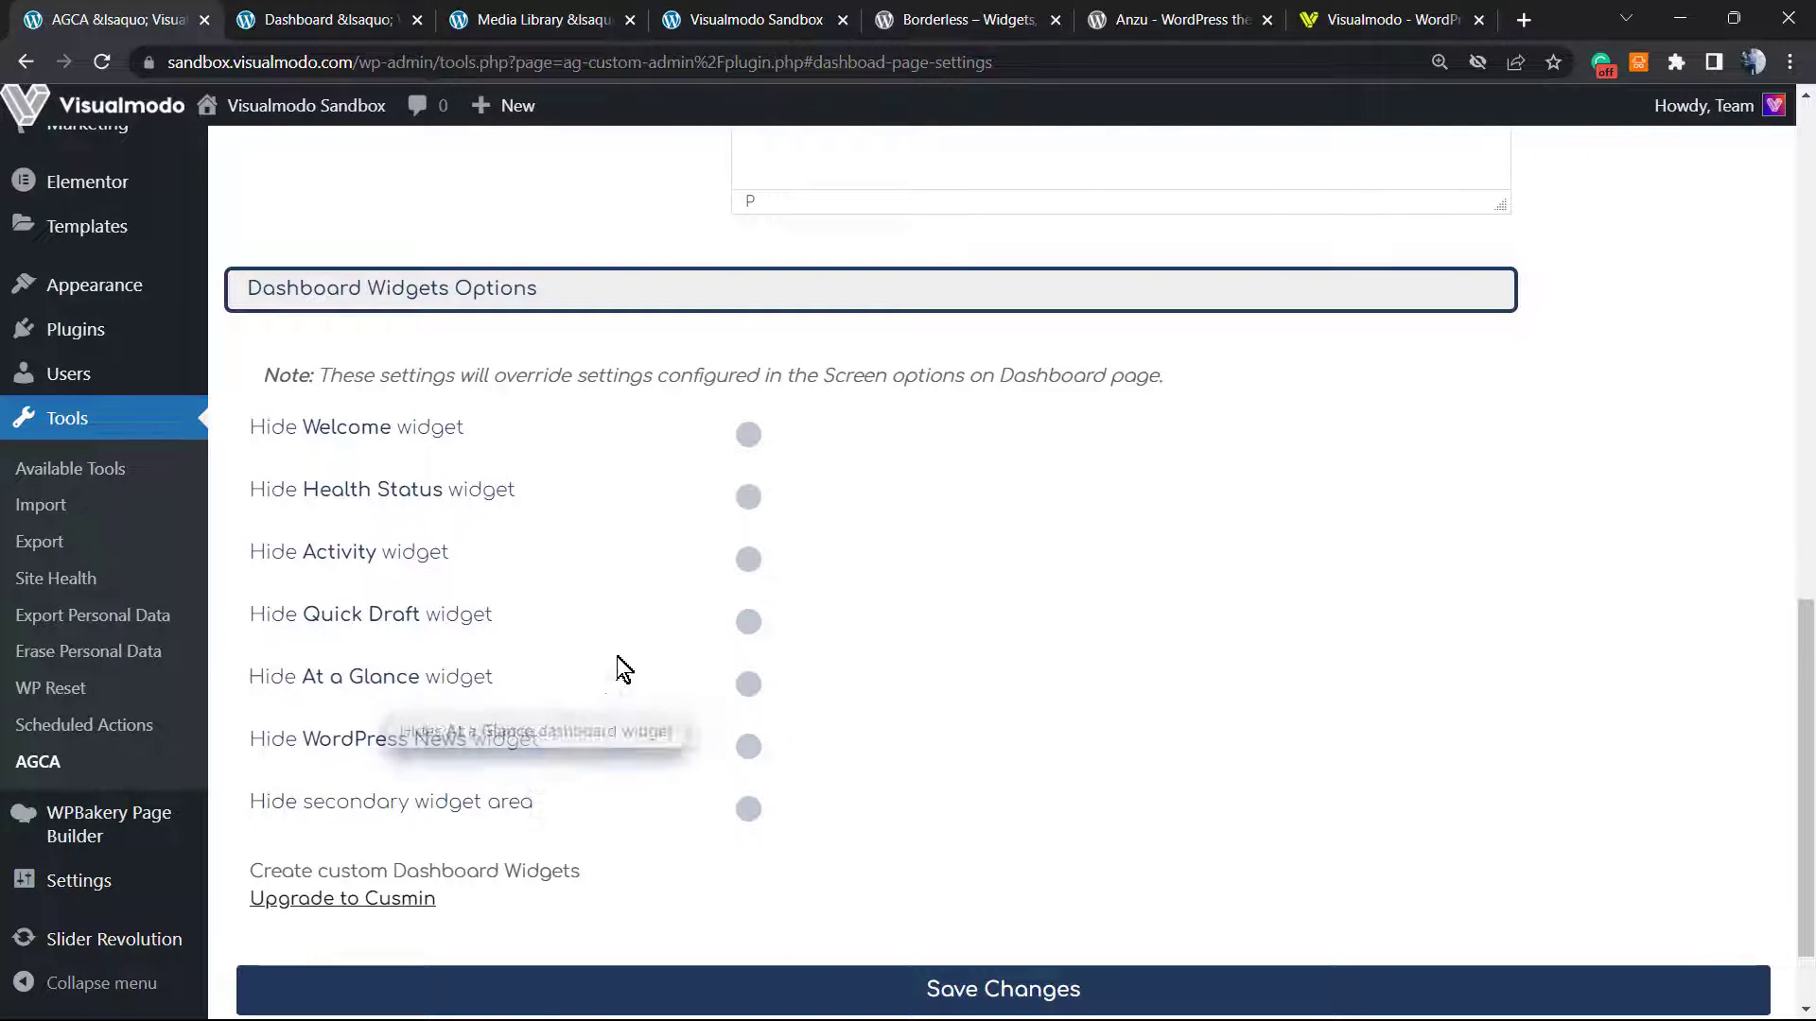
click(754, 752)
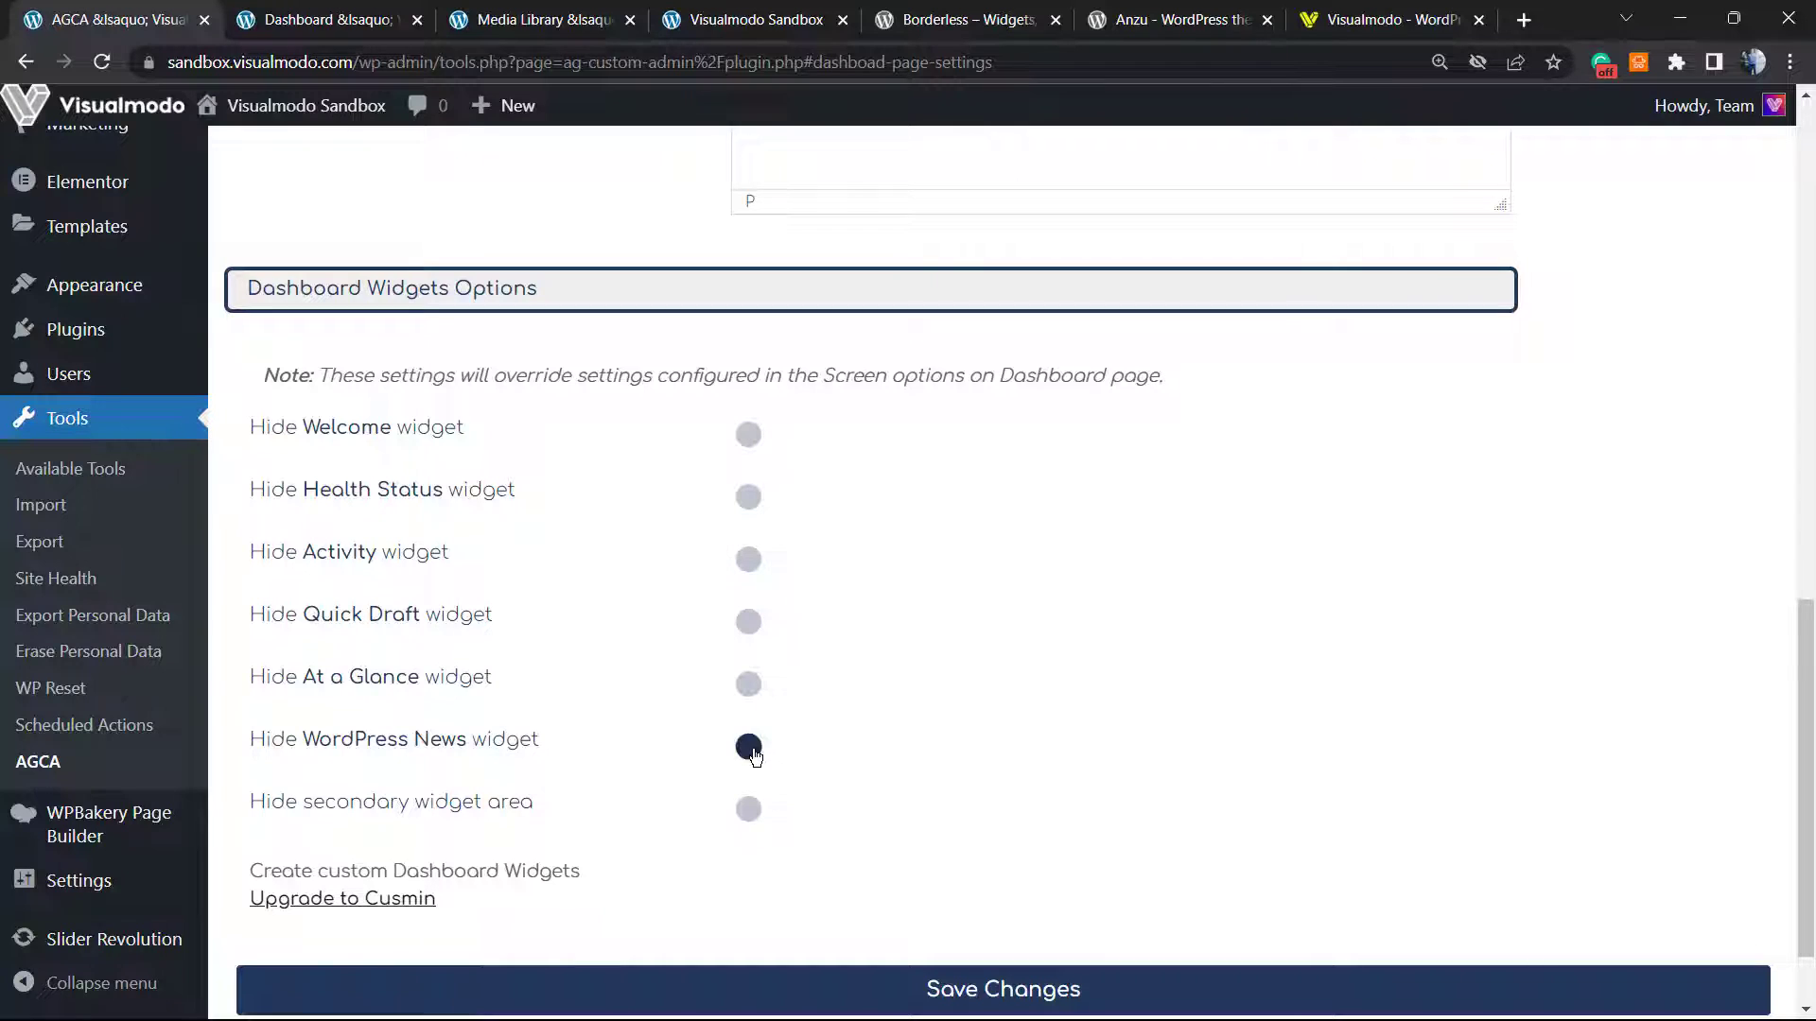
scroll(617, 730, down, 1)
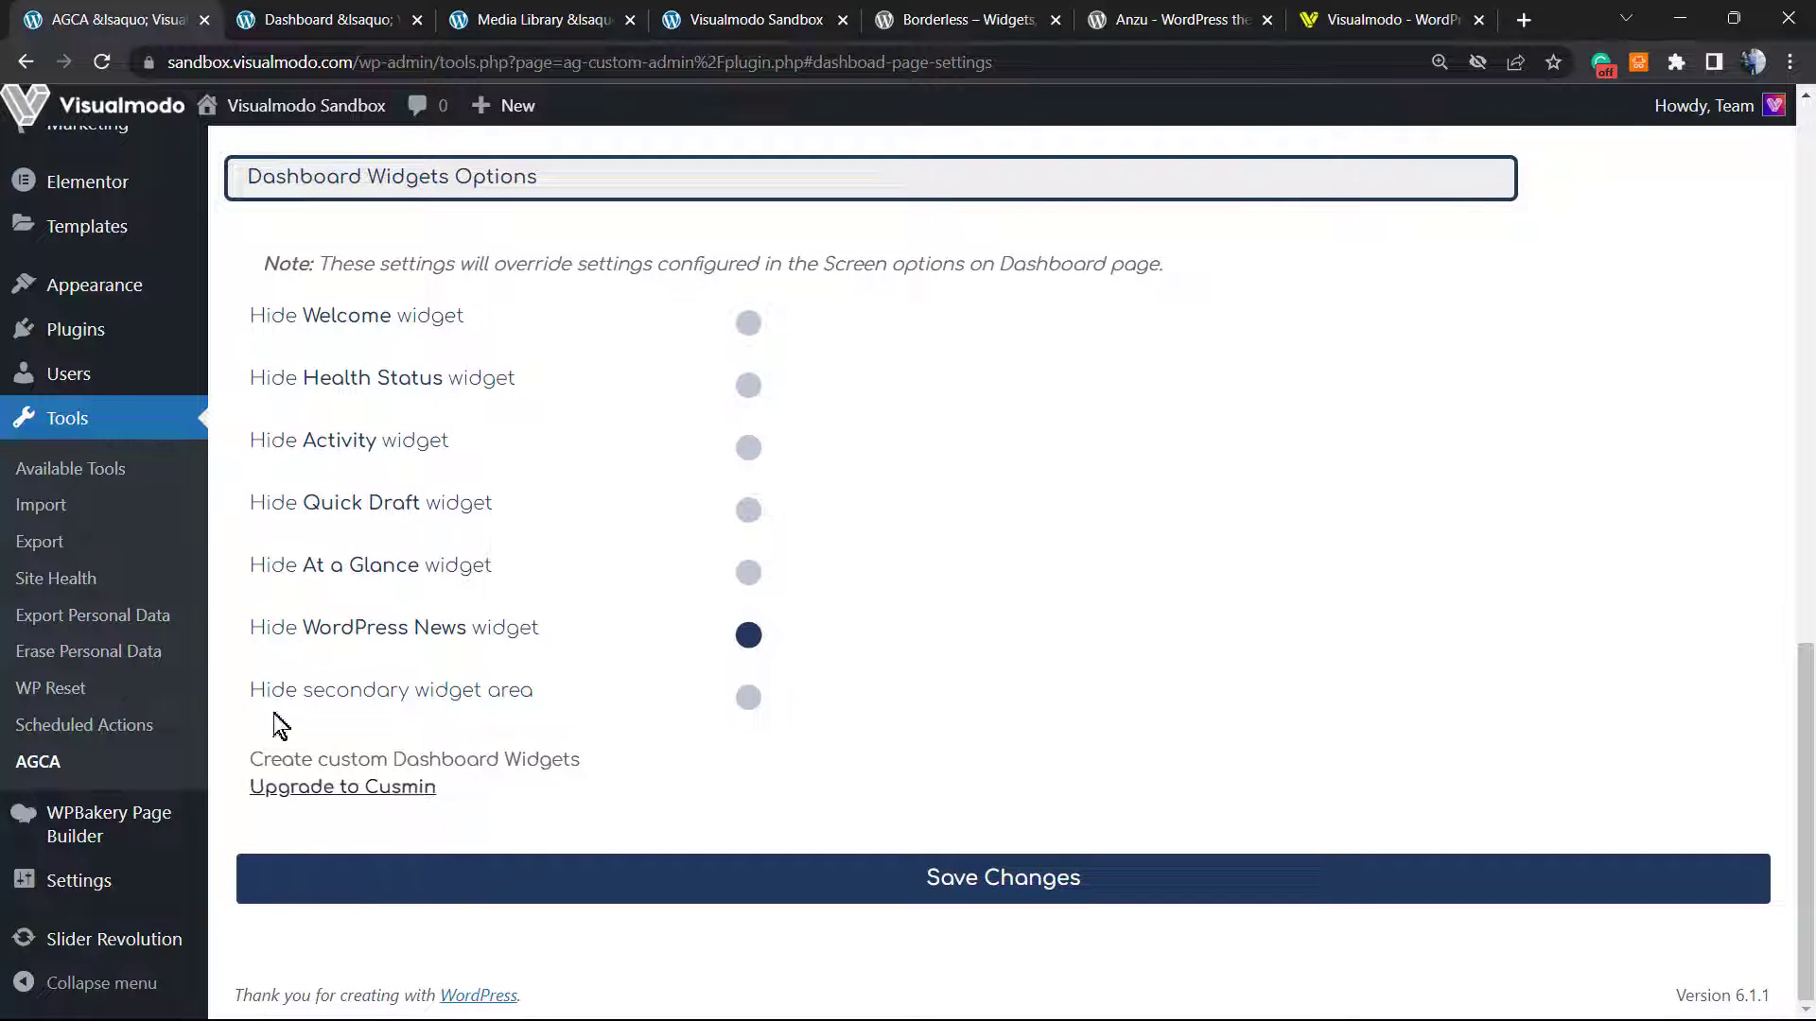
click(763, 897)
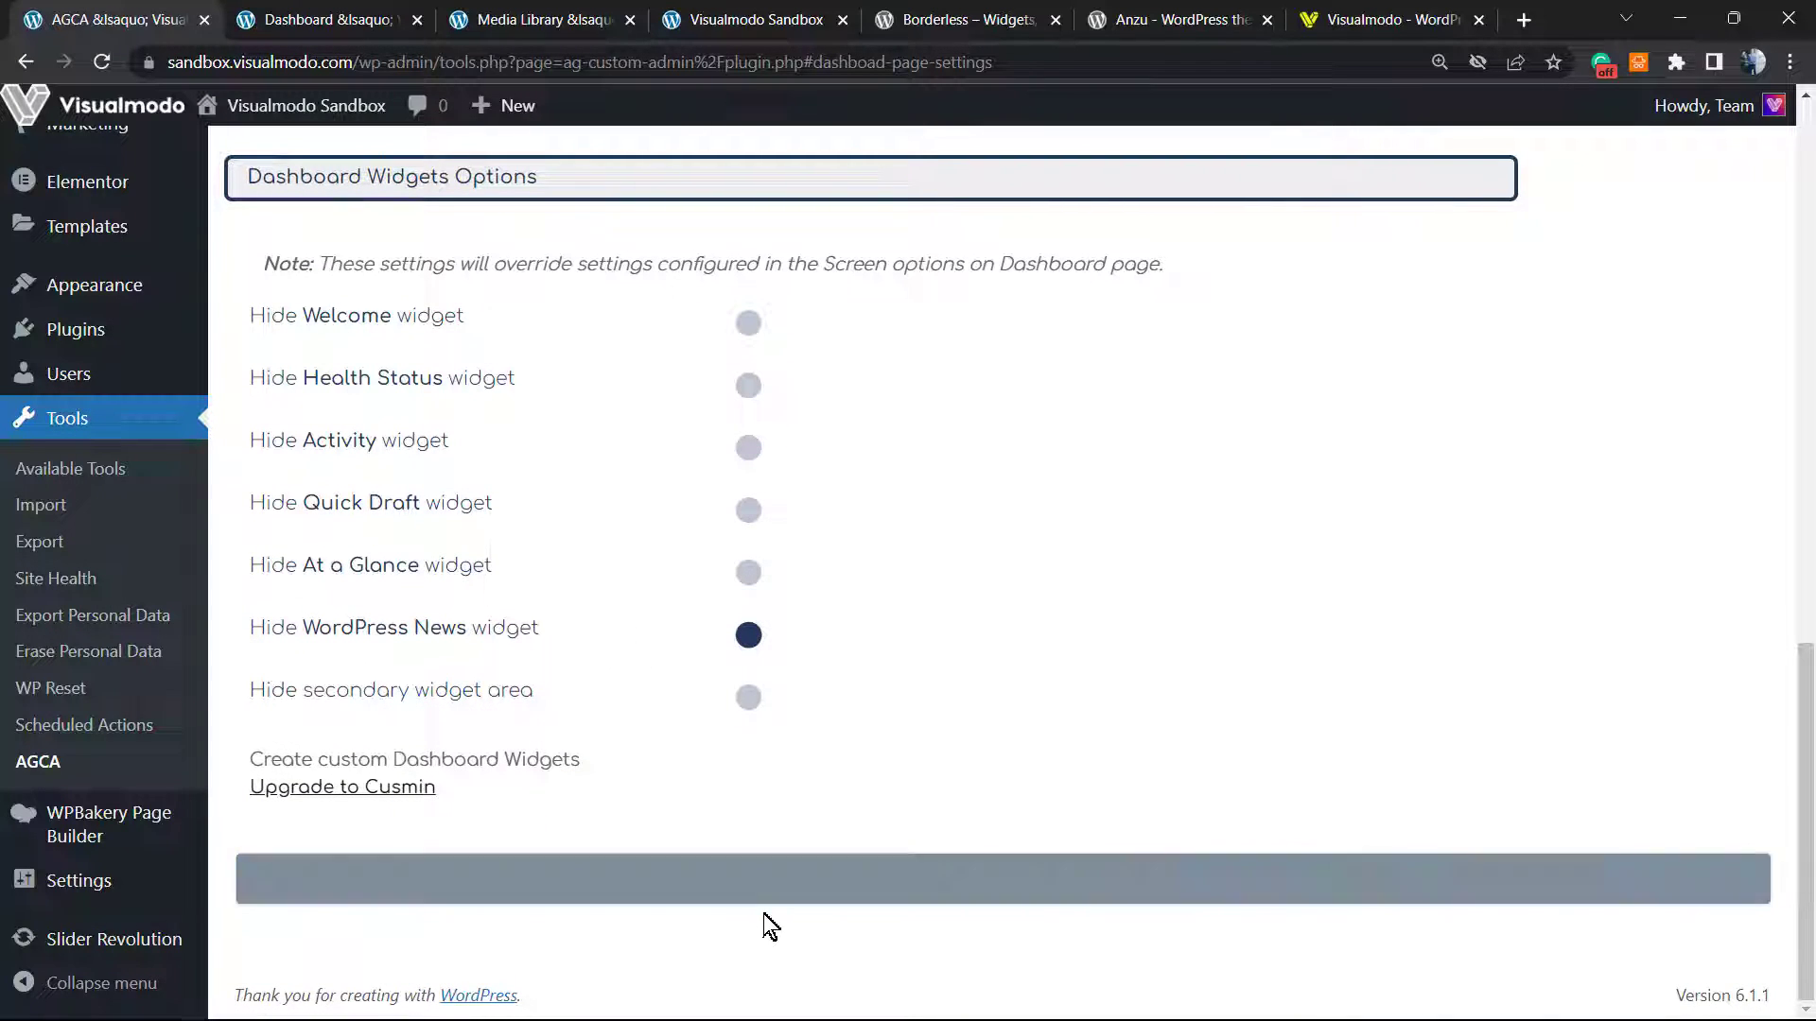
click(803, 888)
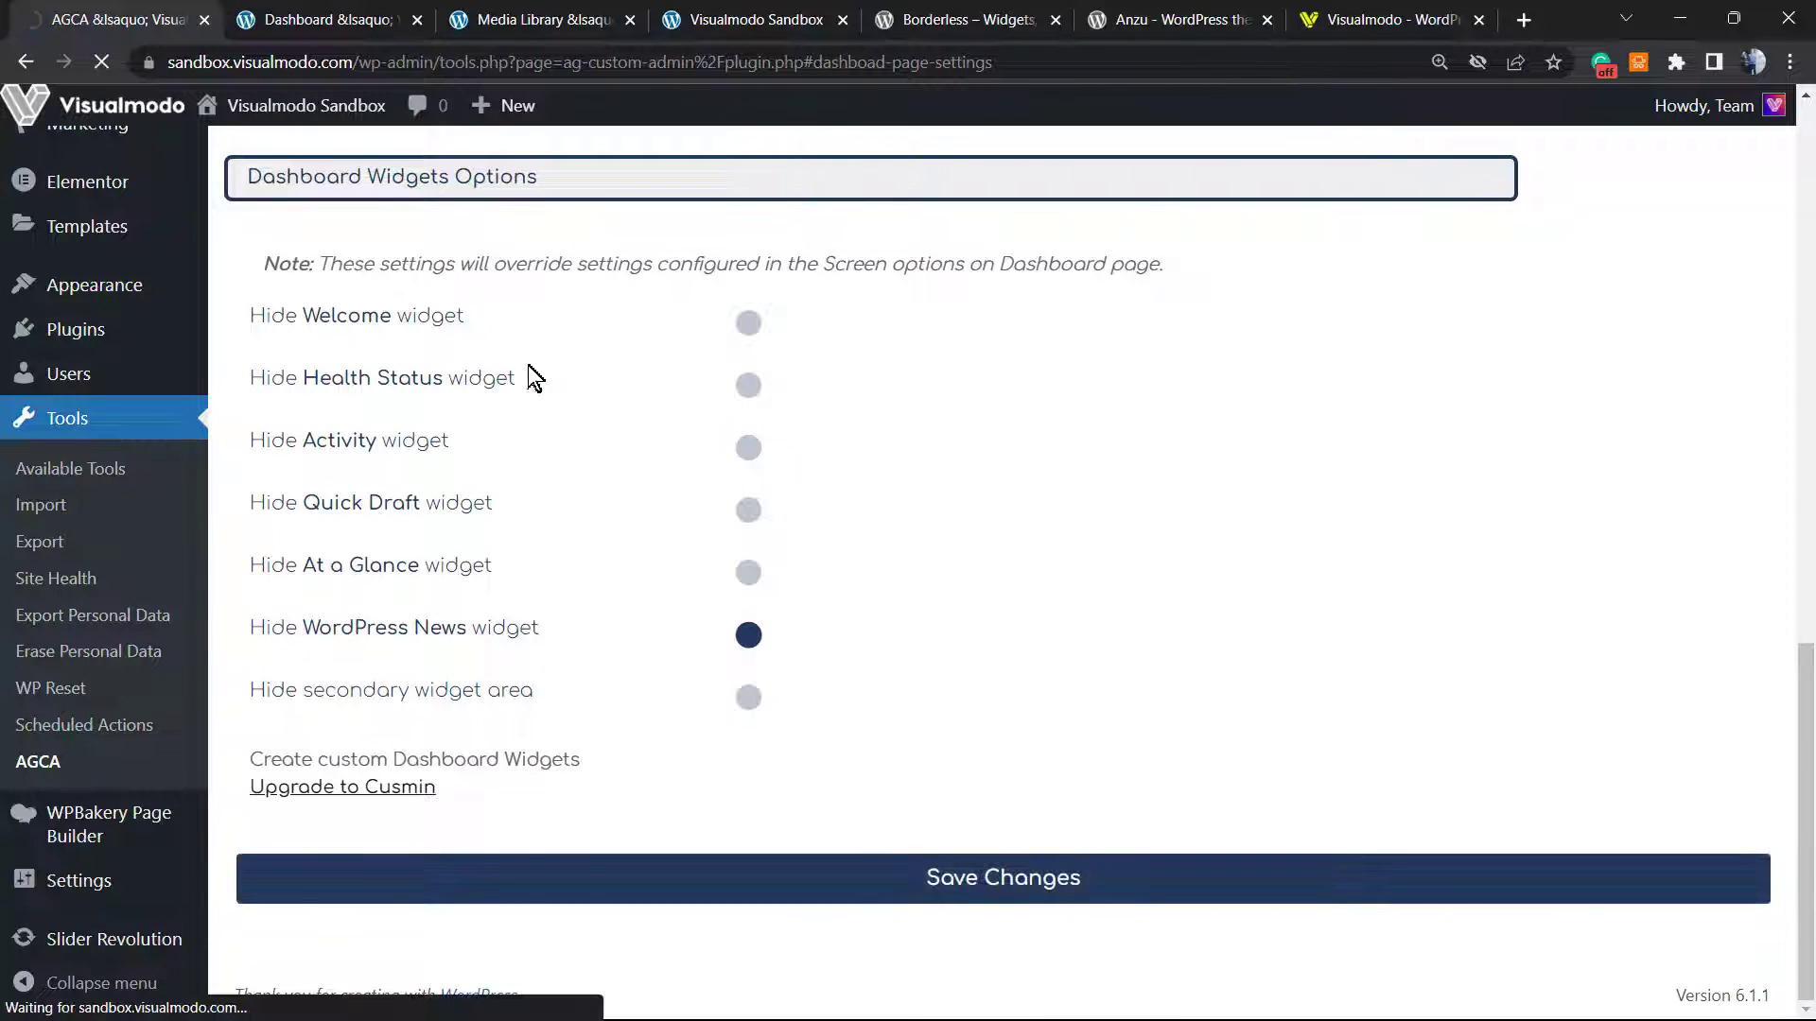
- Switch to the open WordPress Dashboard page and reload it to check the saved Dashboard settings
click(326, 19)
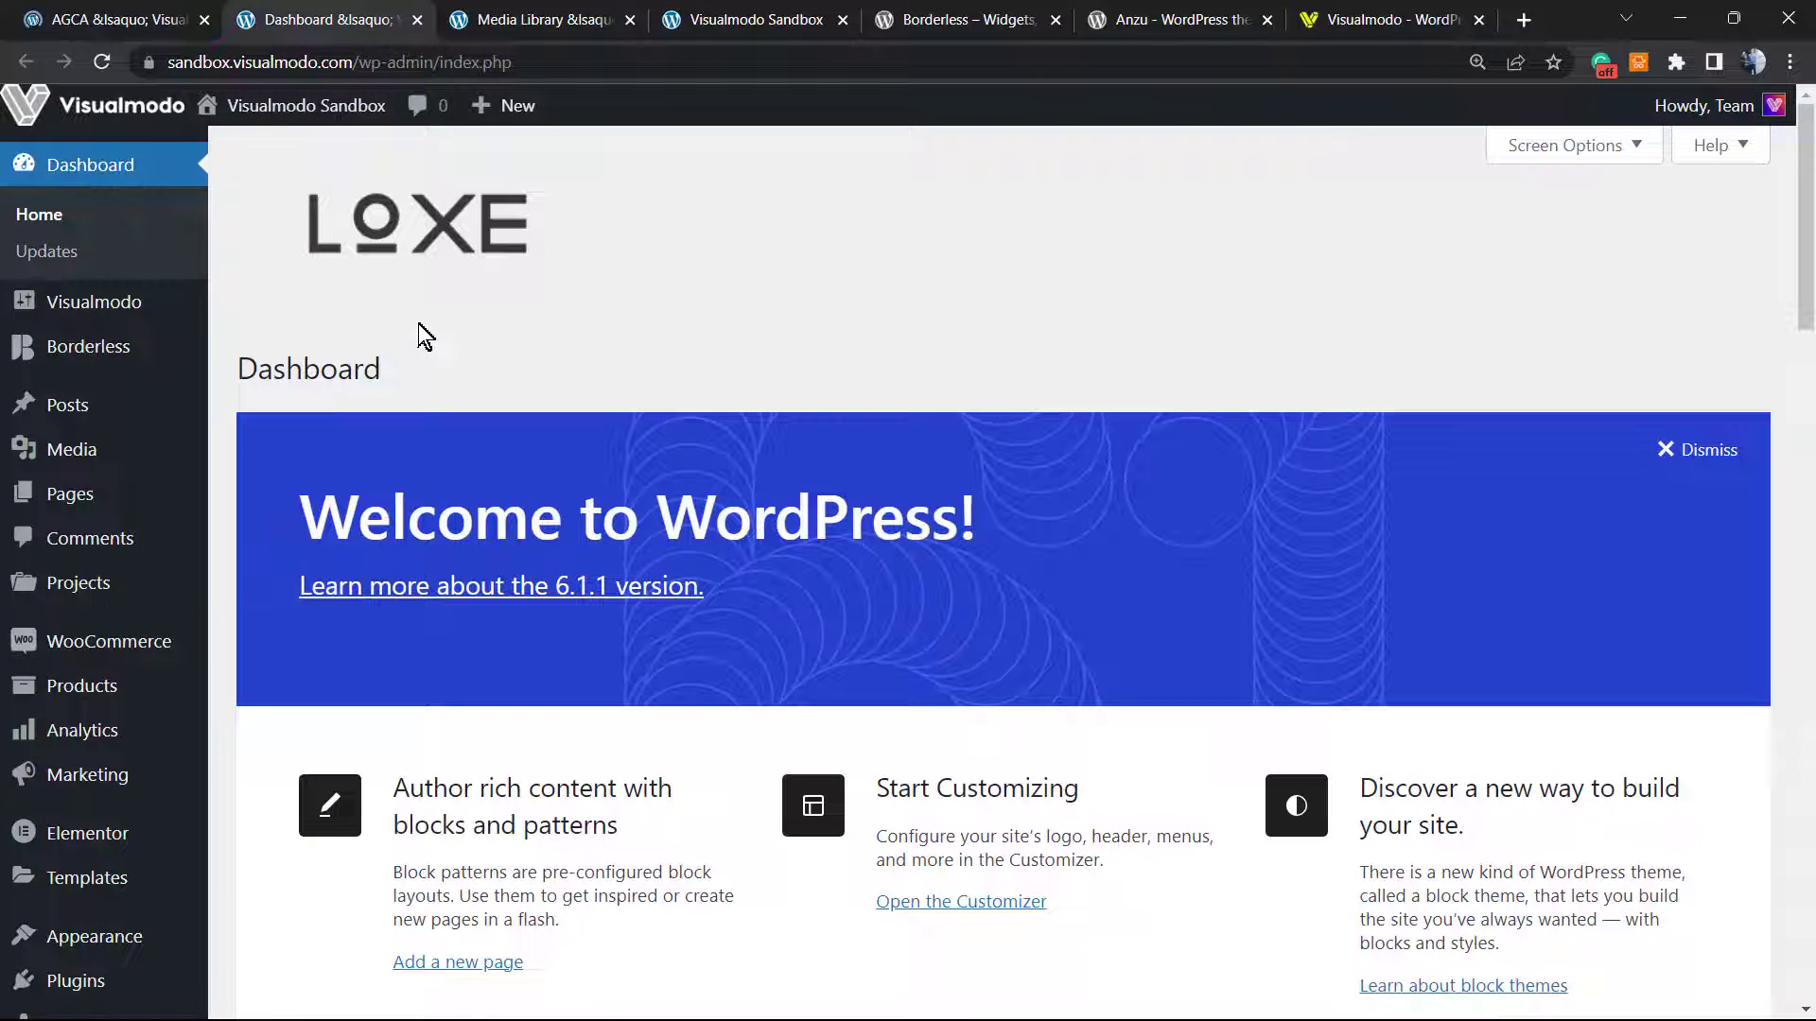
key(F5)
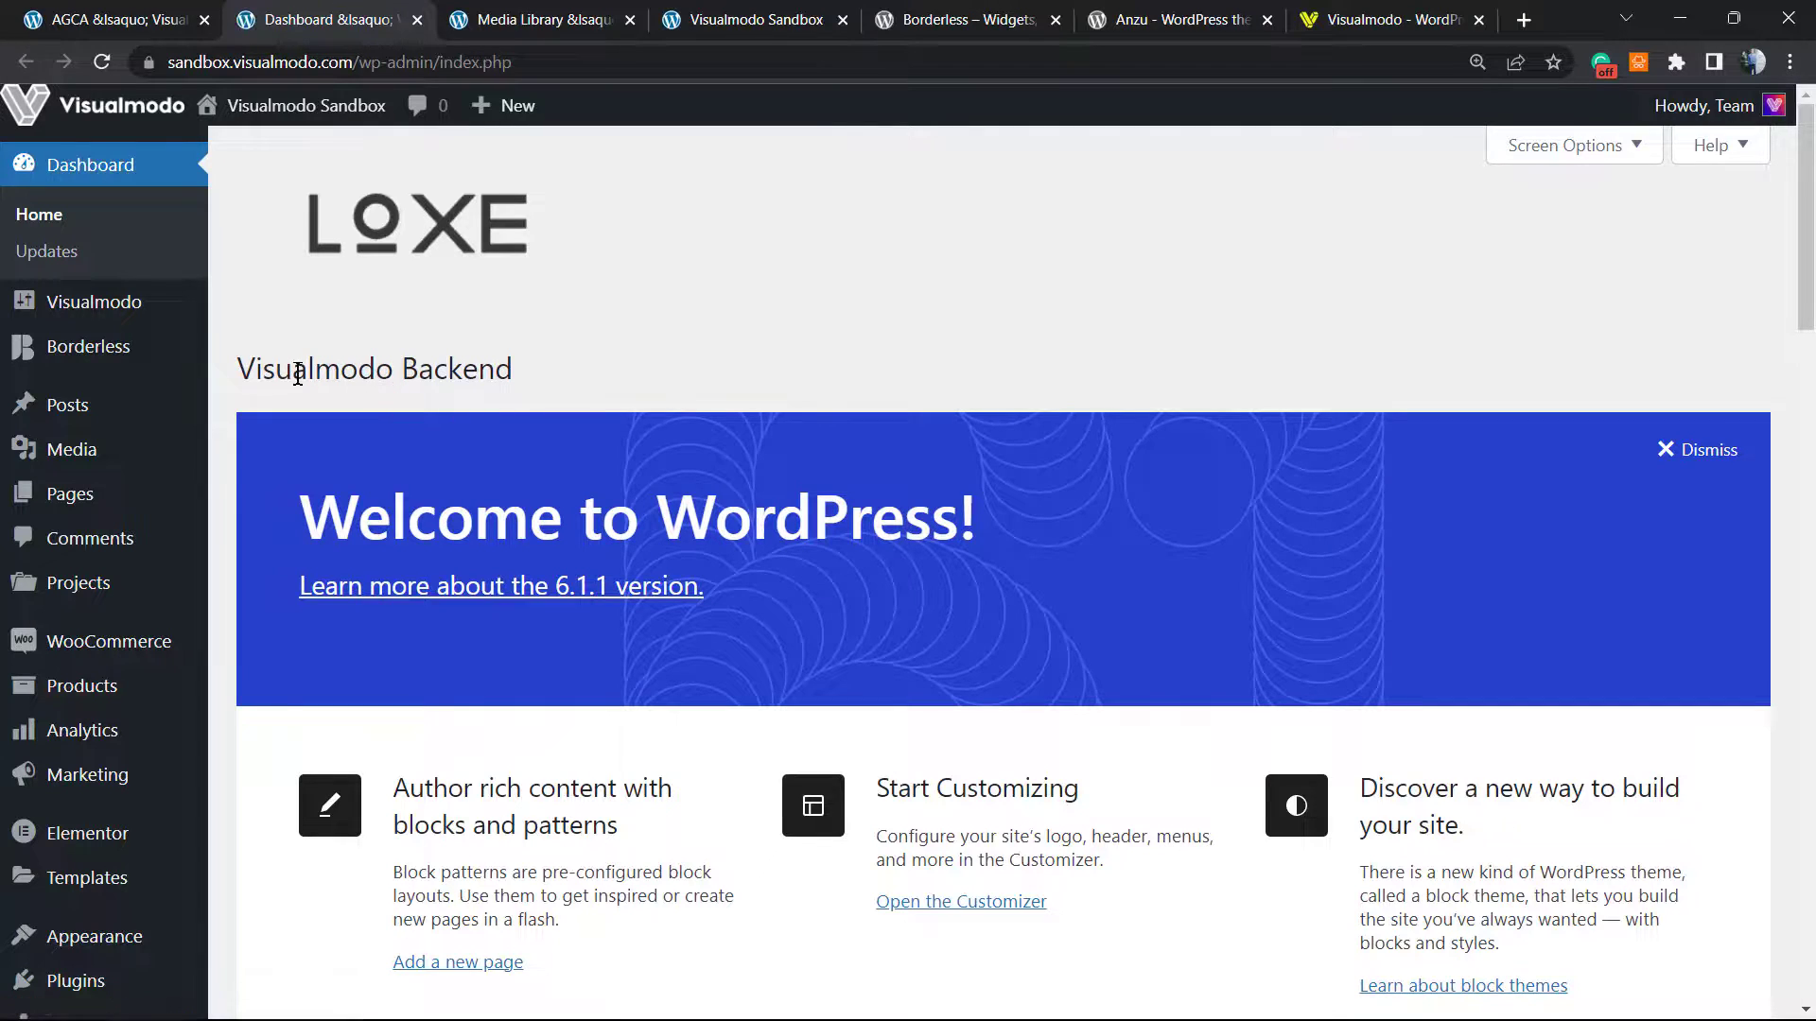
- Examine the custom heading, welcome banner and remaining widgets on the reloaded Dashboard page
triple_click(297, 373)
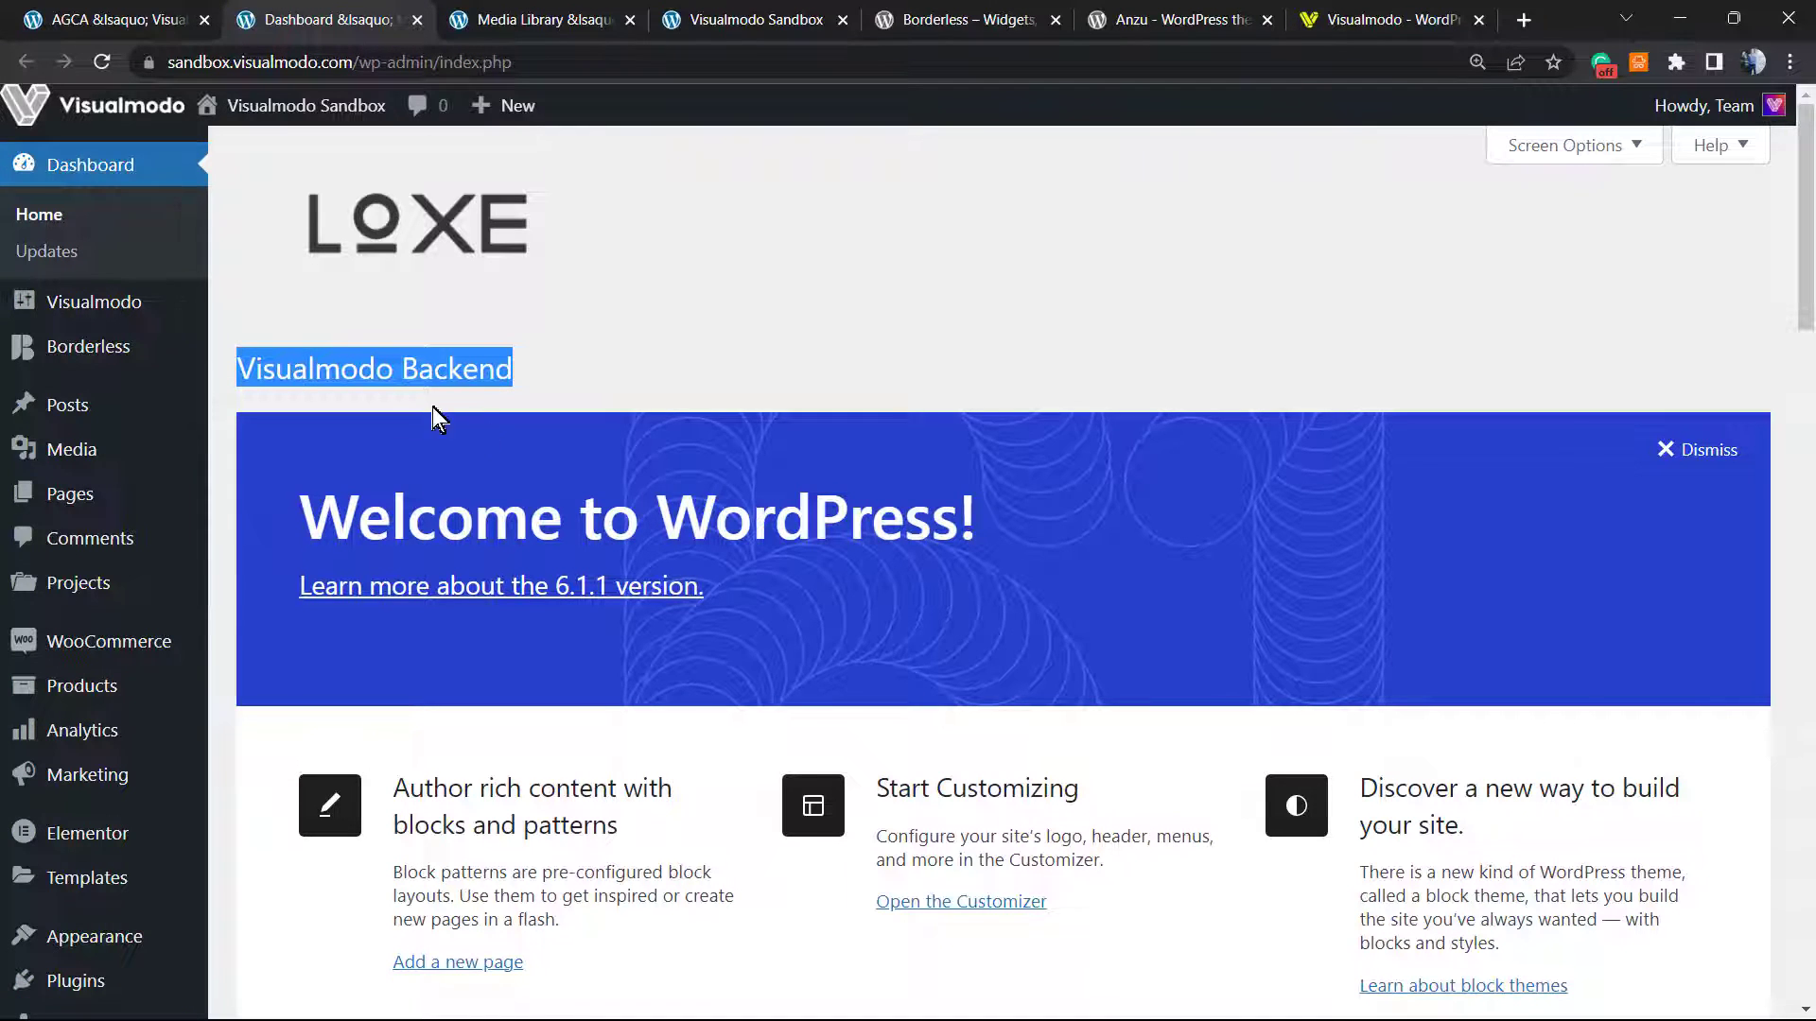
scroll(387, 390, down, 7)
scroll(927, 584, up, 1)
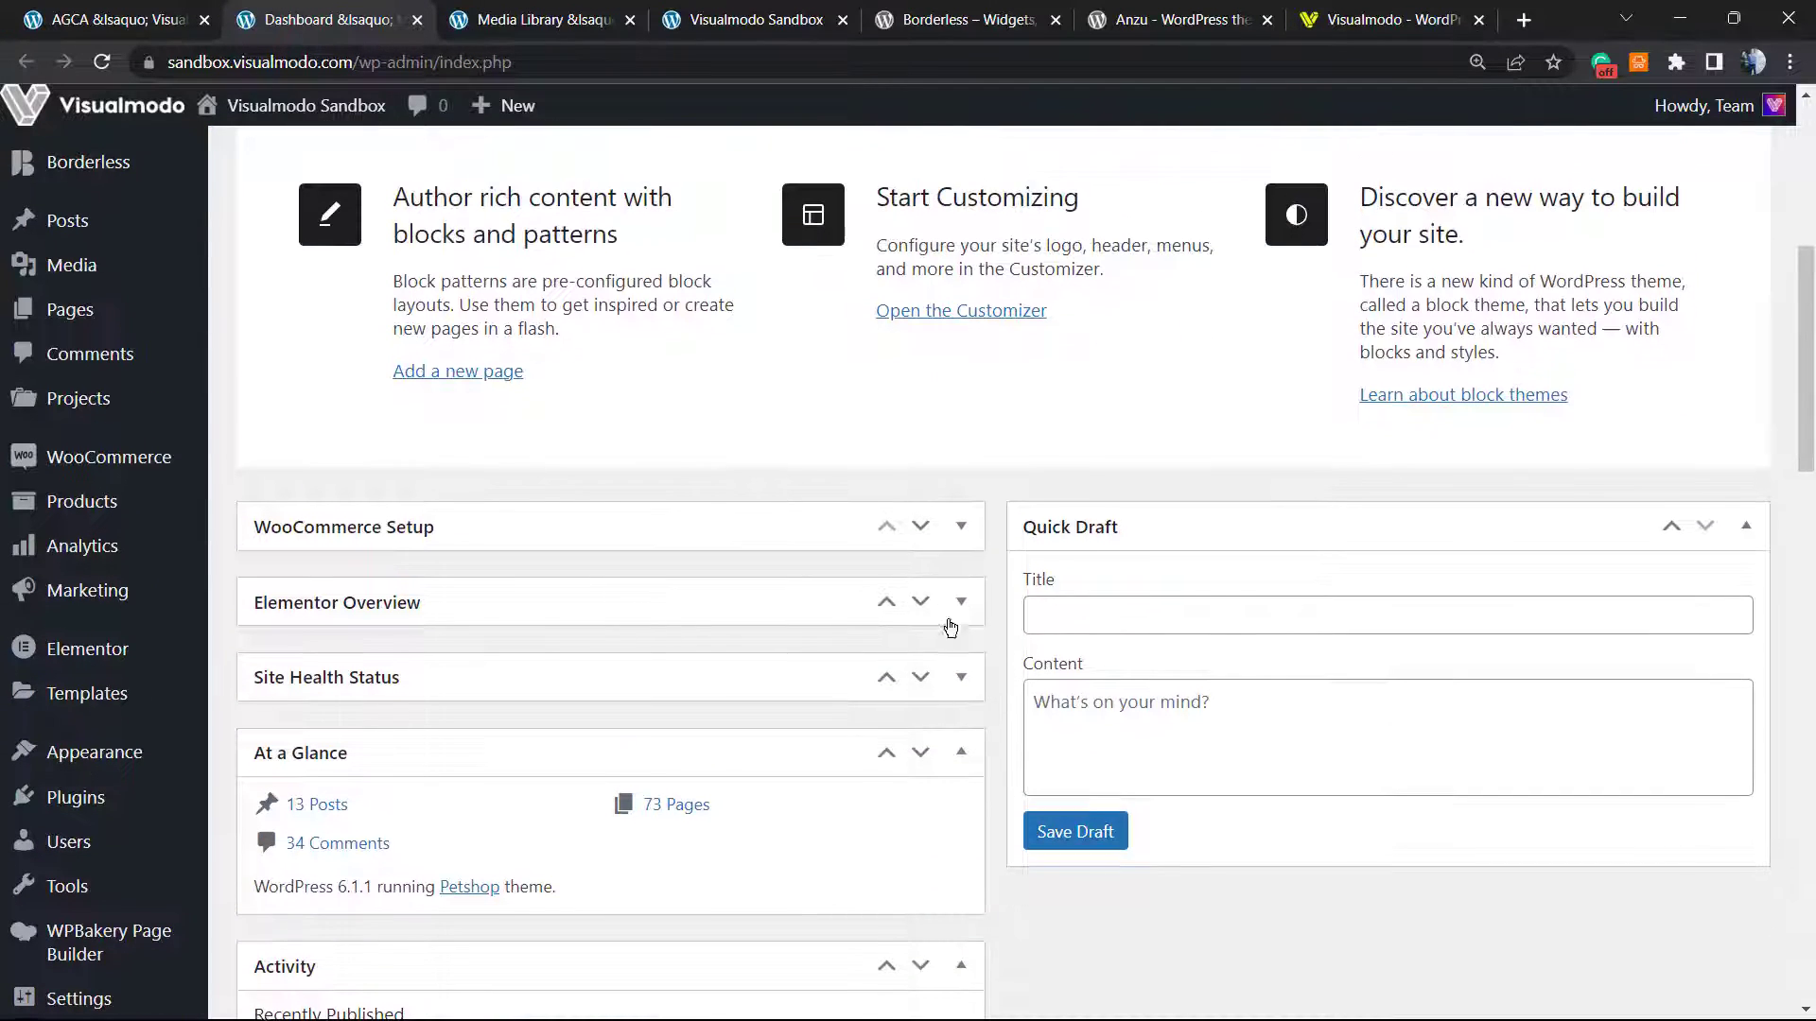
scroll(1001, 640, down, 15)
scroll(972, 648, down, 8)
scroll(972, 660, up, 20)
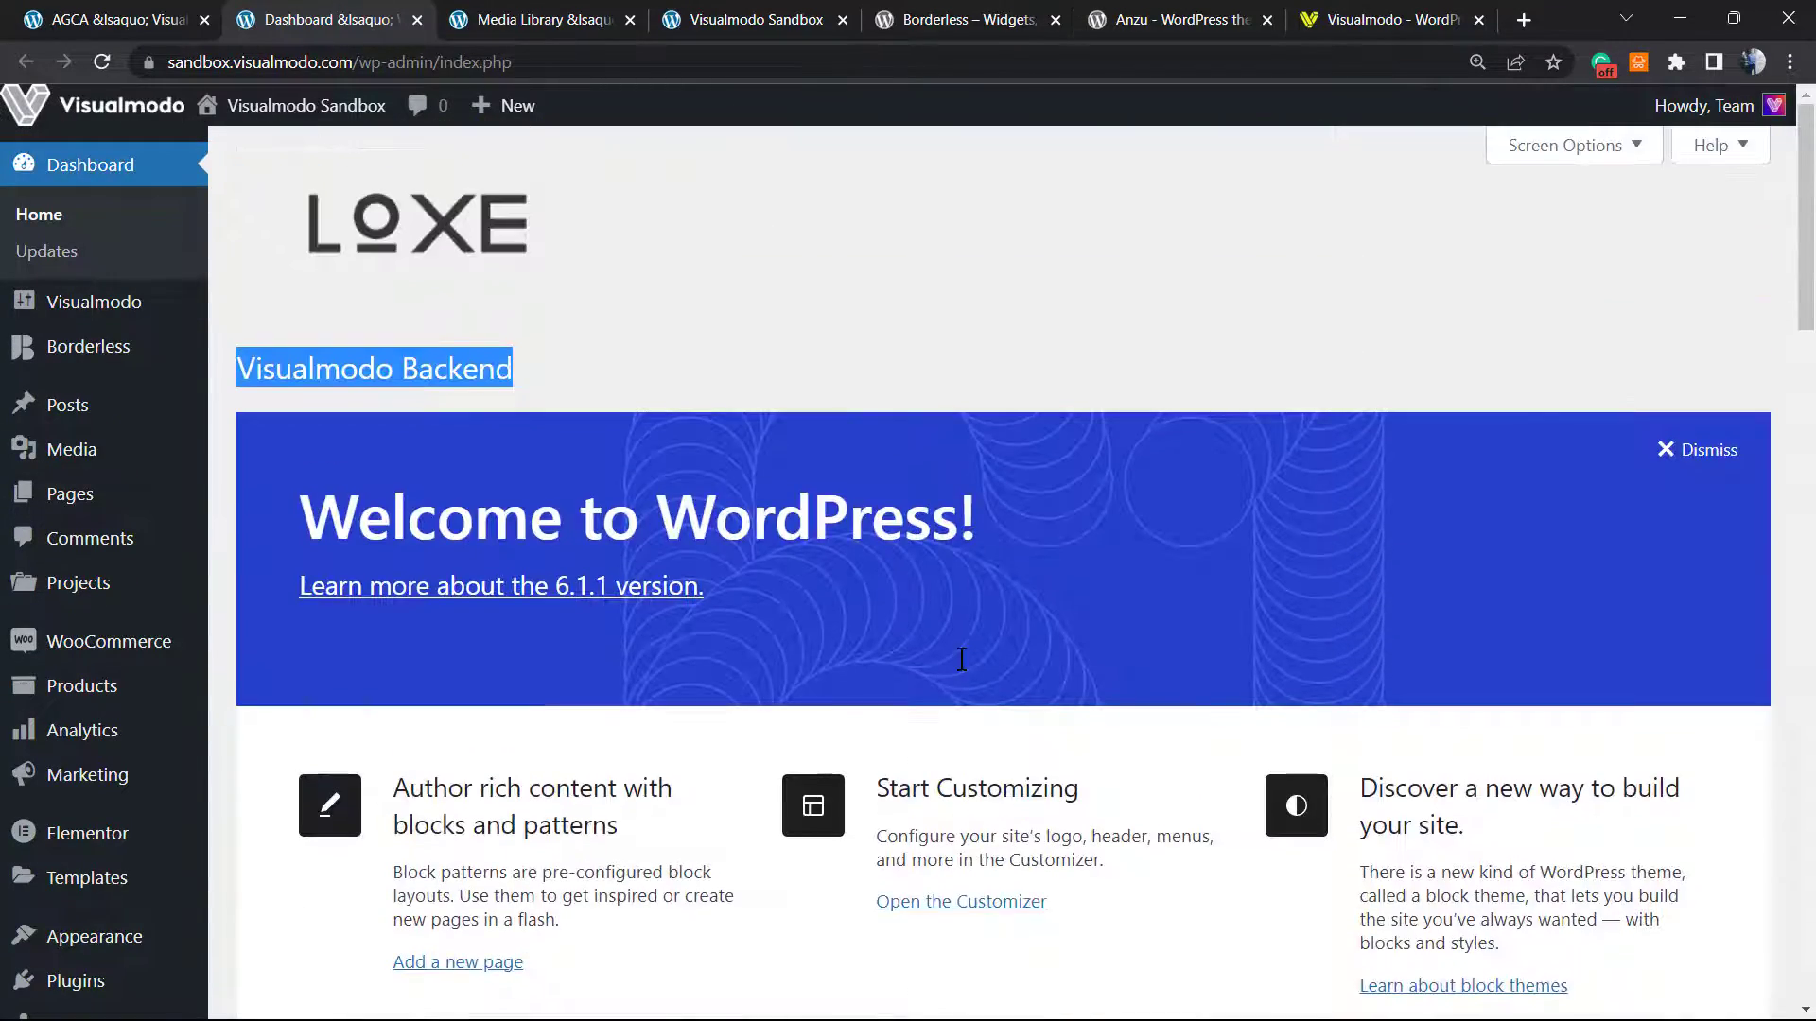
click(1685, 452)
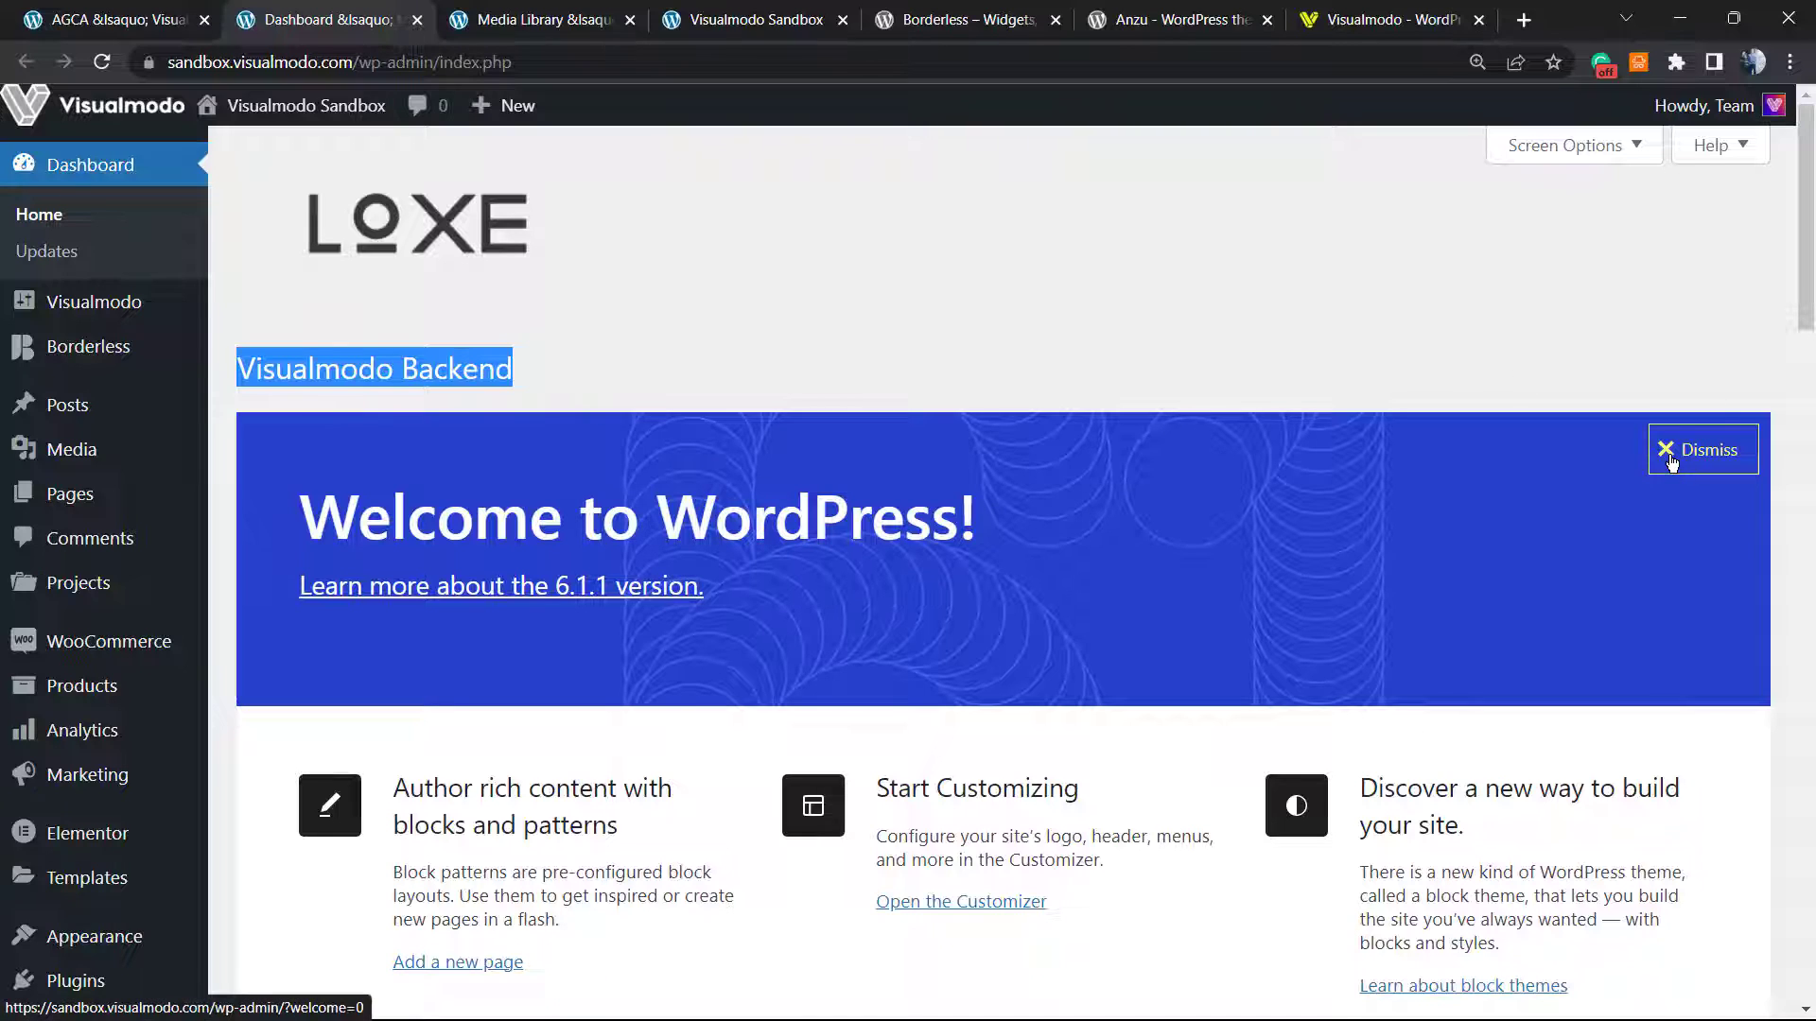
click(1608, 367)
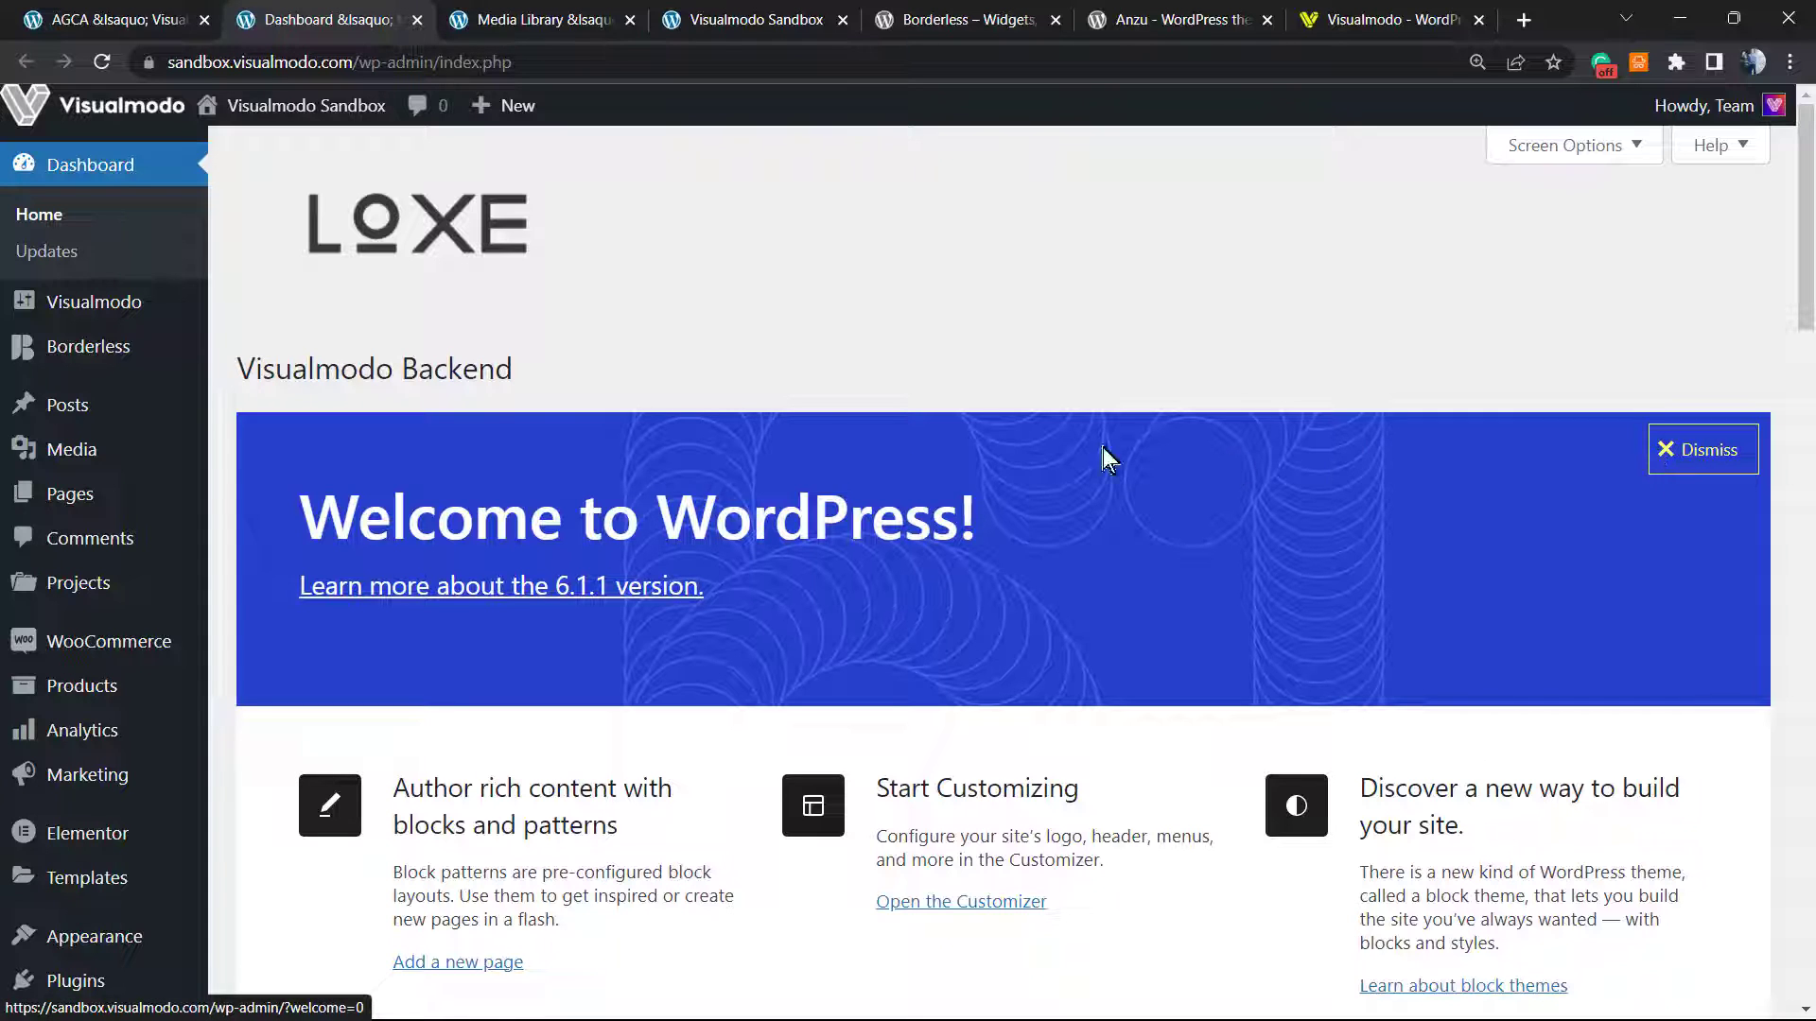
- Return to the AGCA settings and review the Login Page options, including the header image, register link and "Lost password" link settings
click(163, 19)
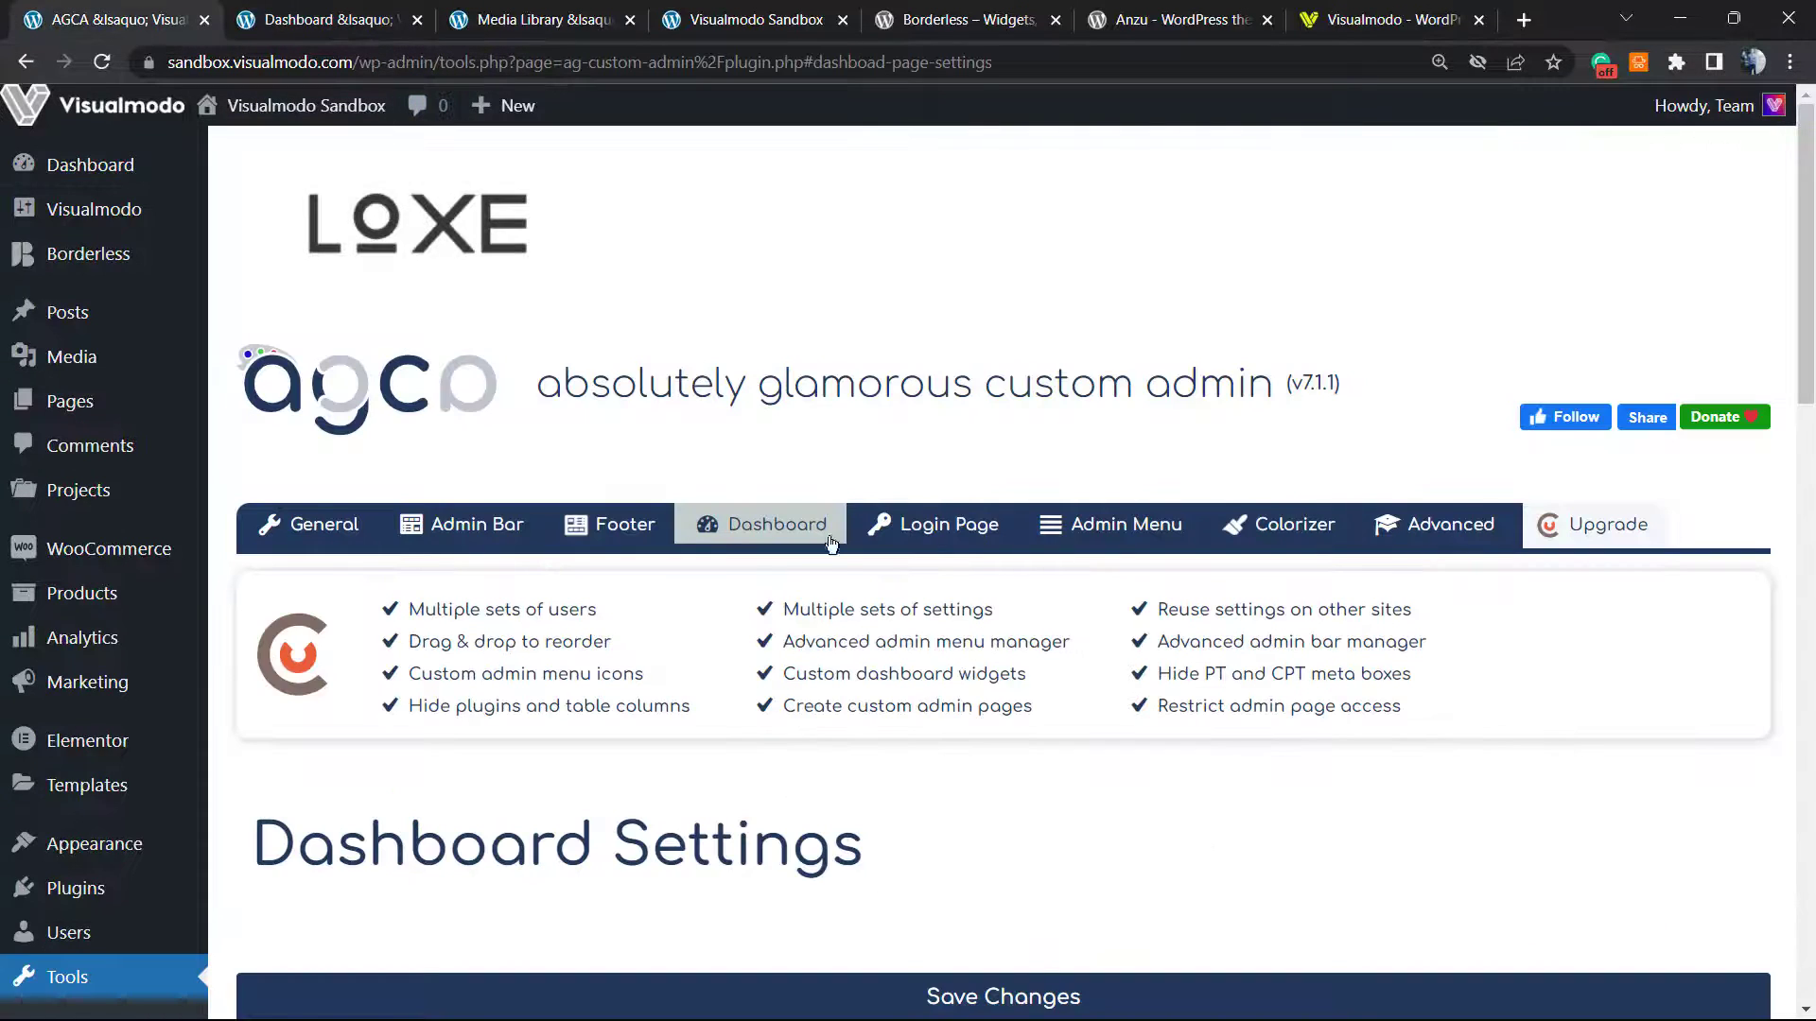
scroll(823, 591, down, 6)
scroll(812, 591, up, 11)
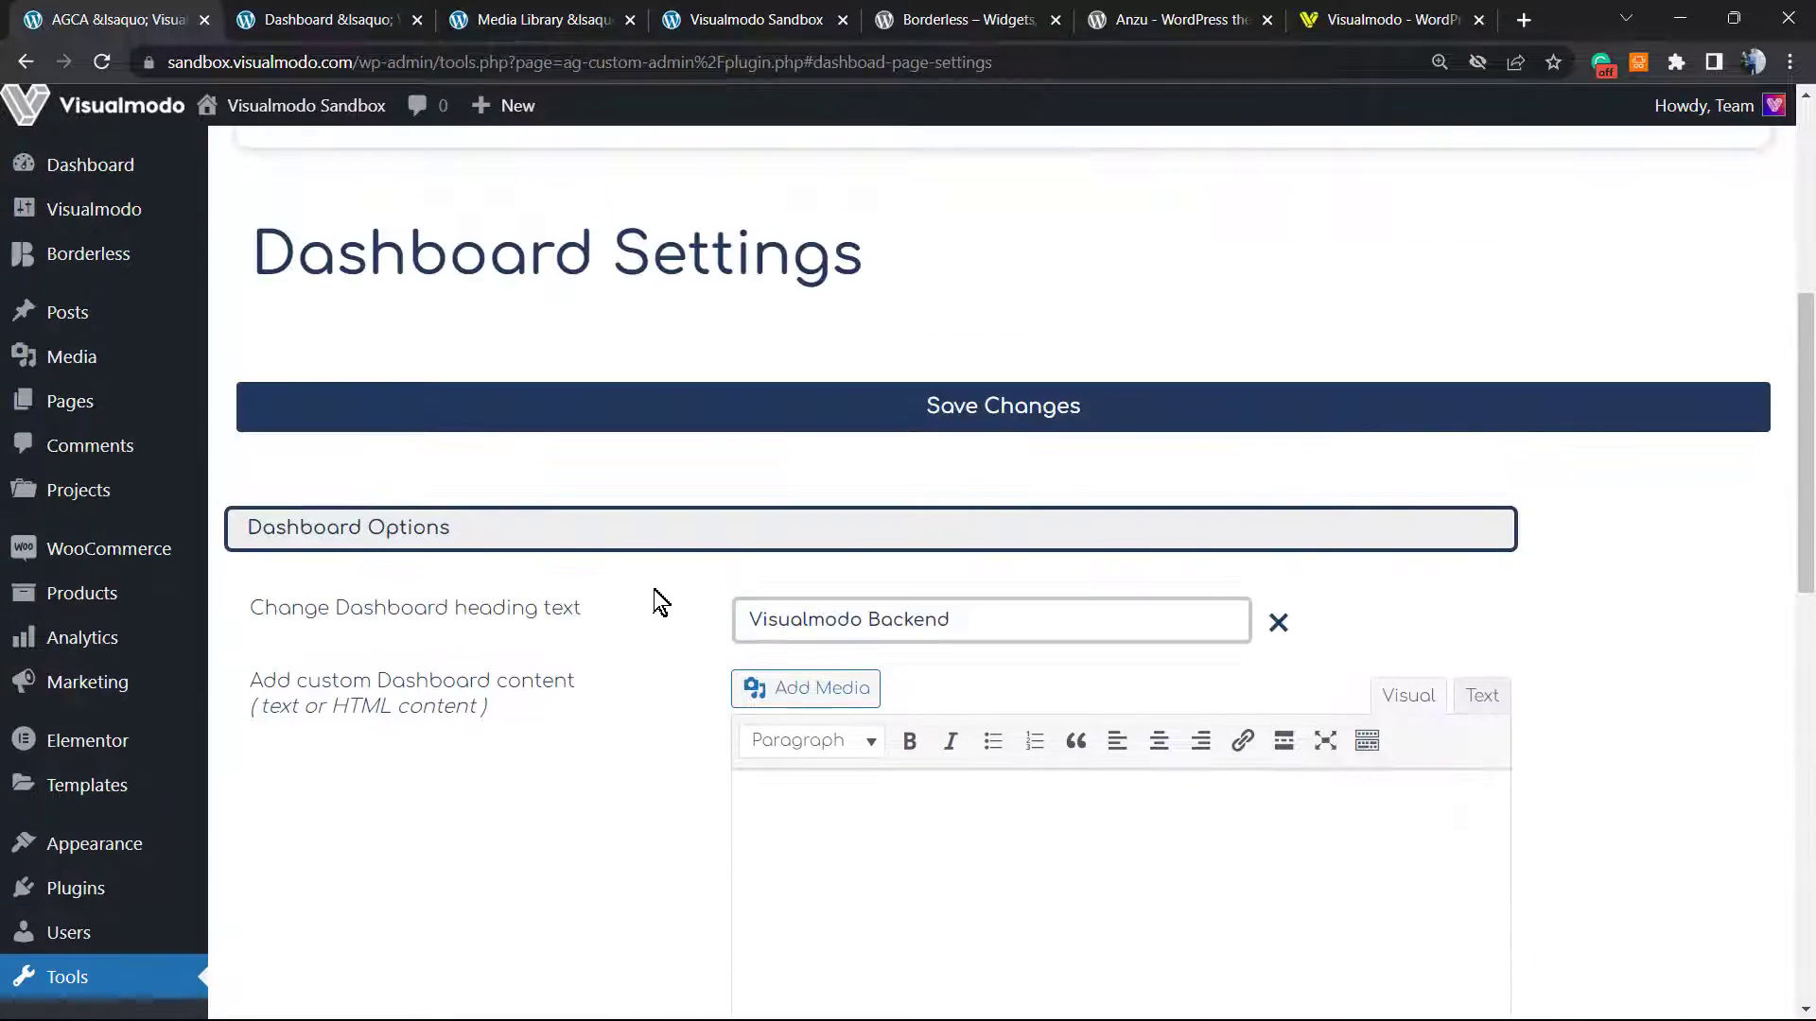
scroll(880, 628, up, 1)
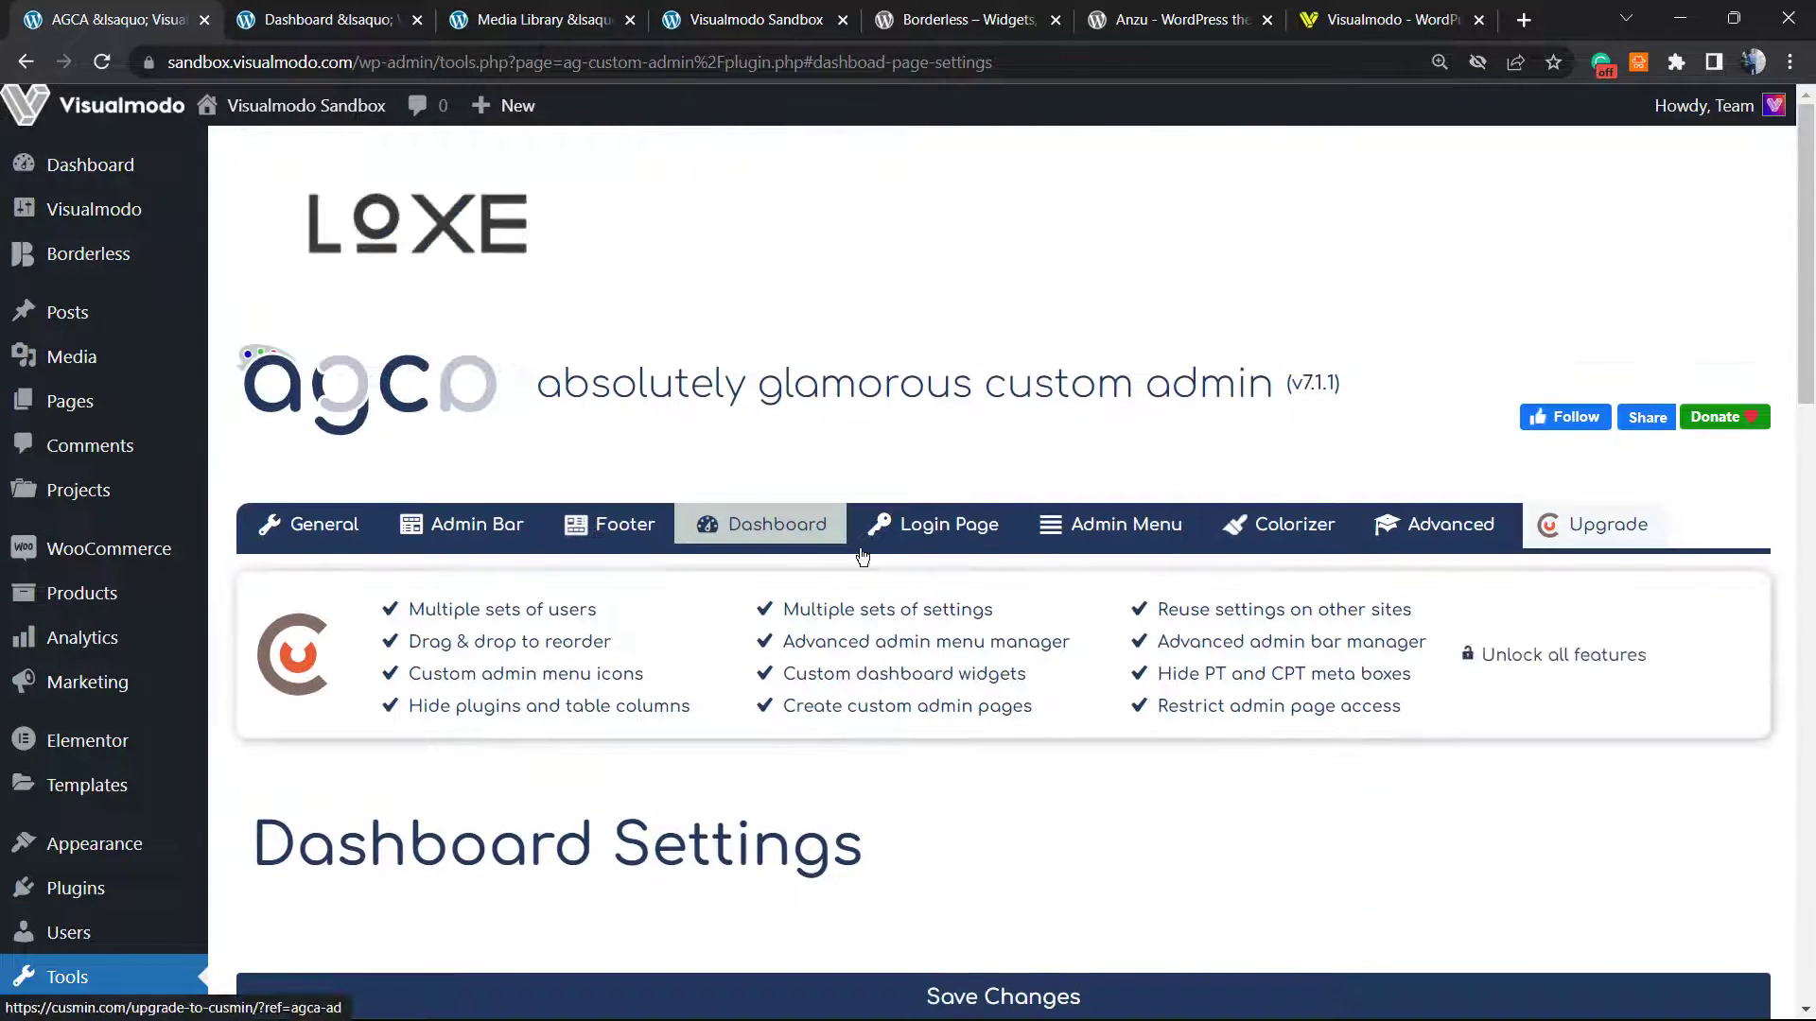
click(922, 530)
scroll(941, 598, down, 9)
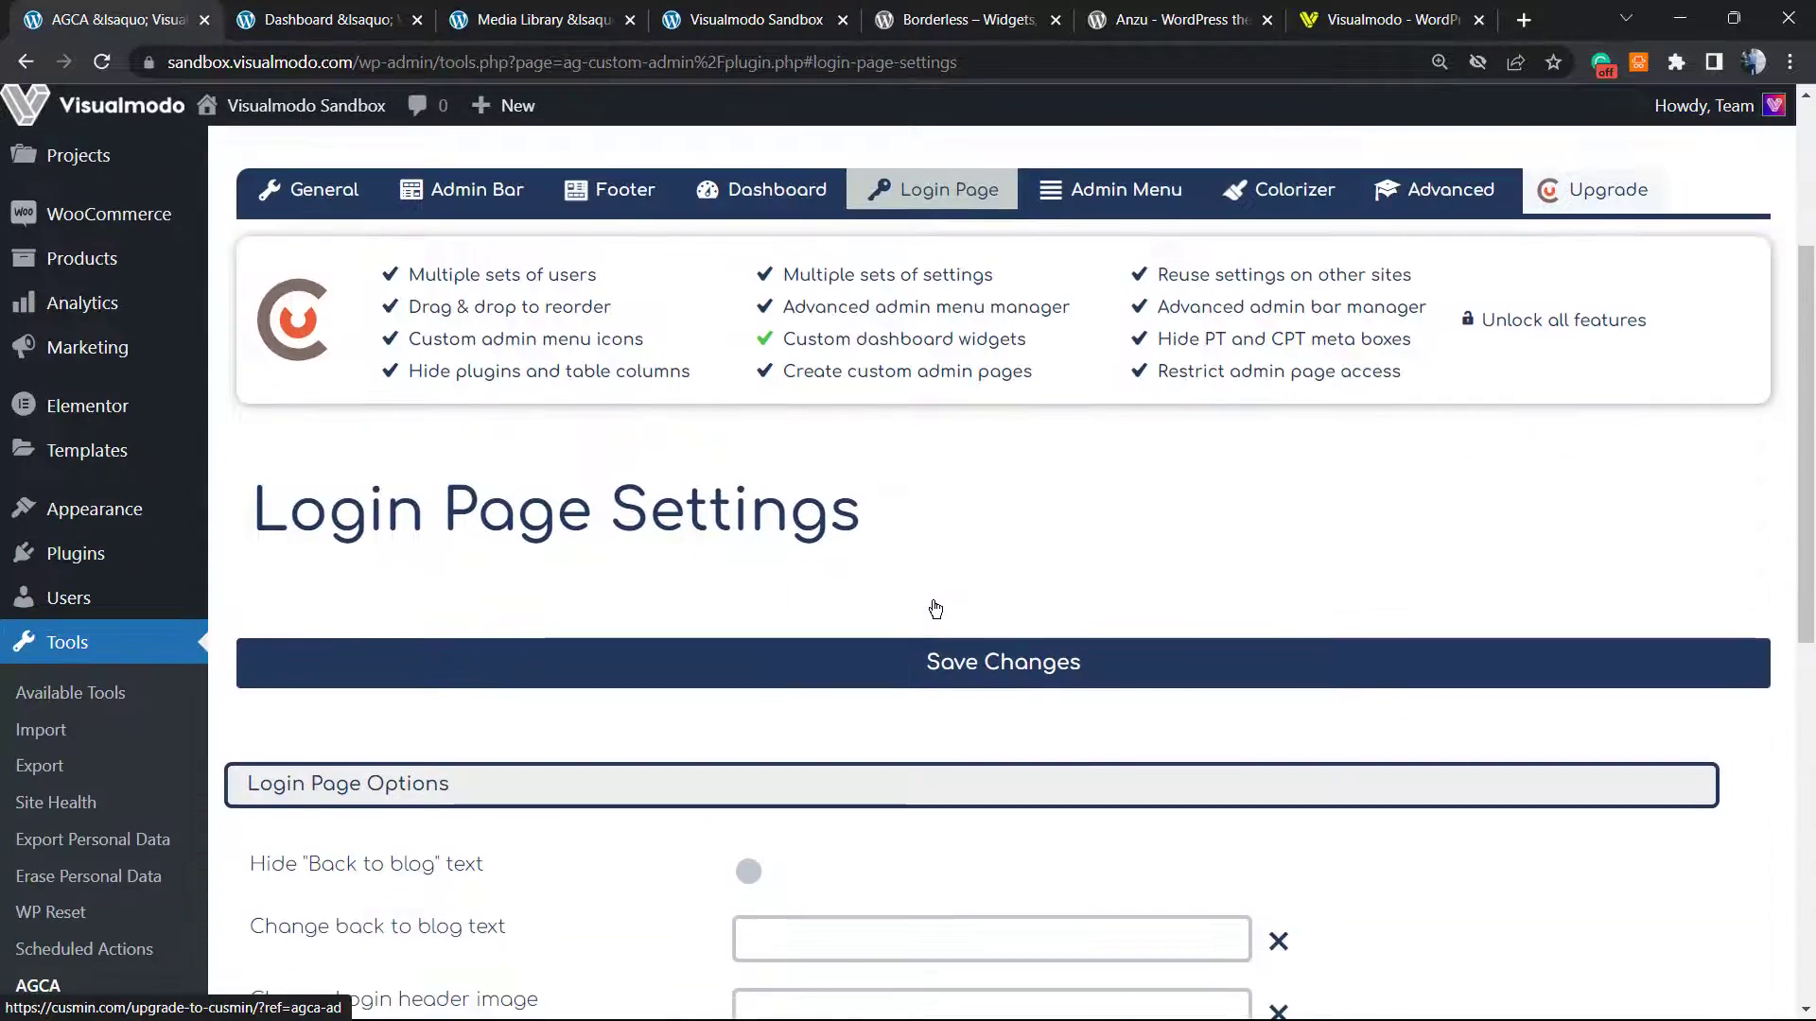
scroll(957, 553, up, 1)
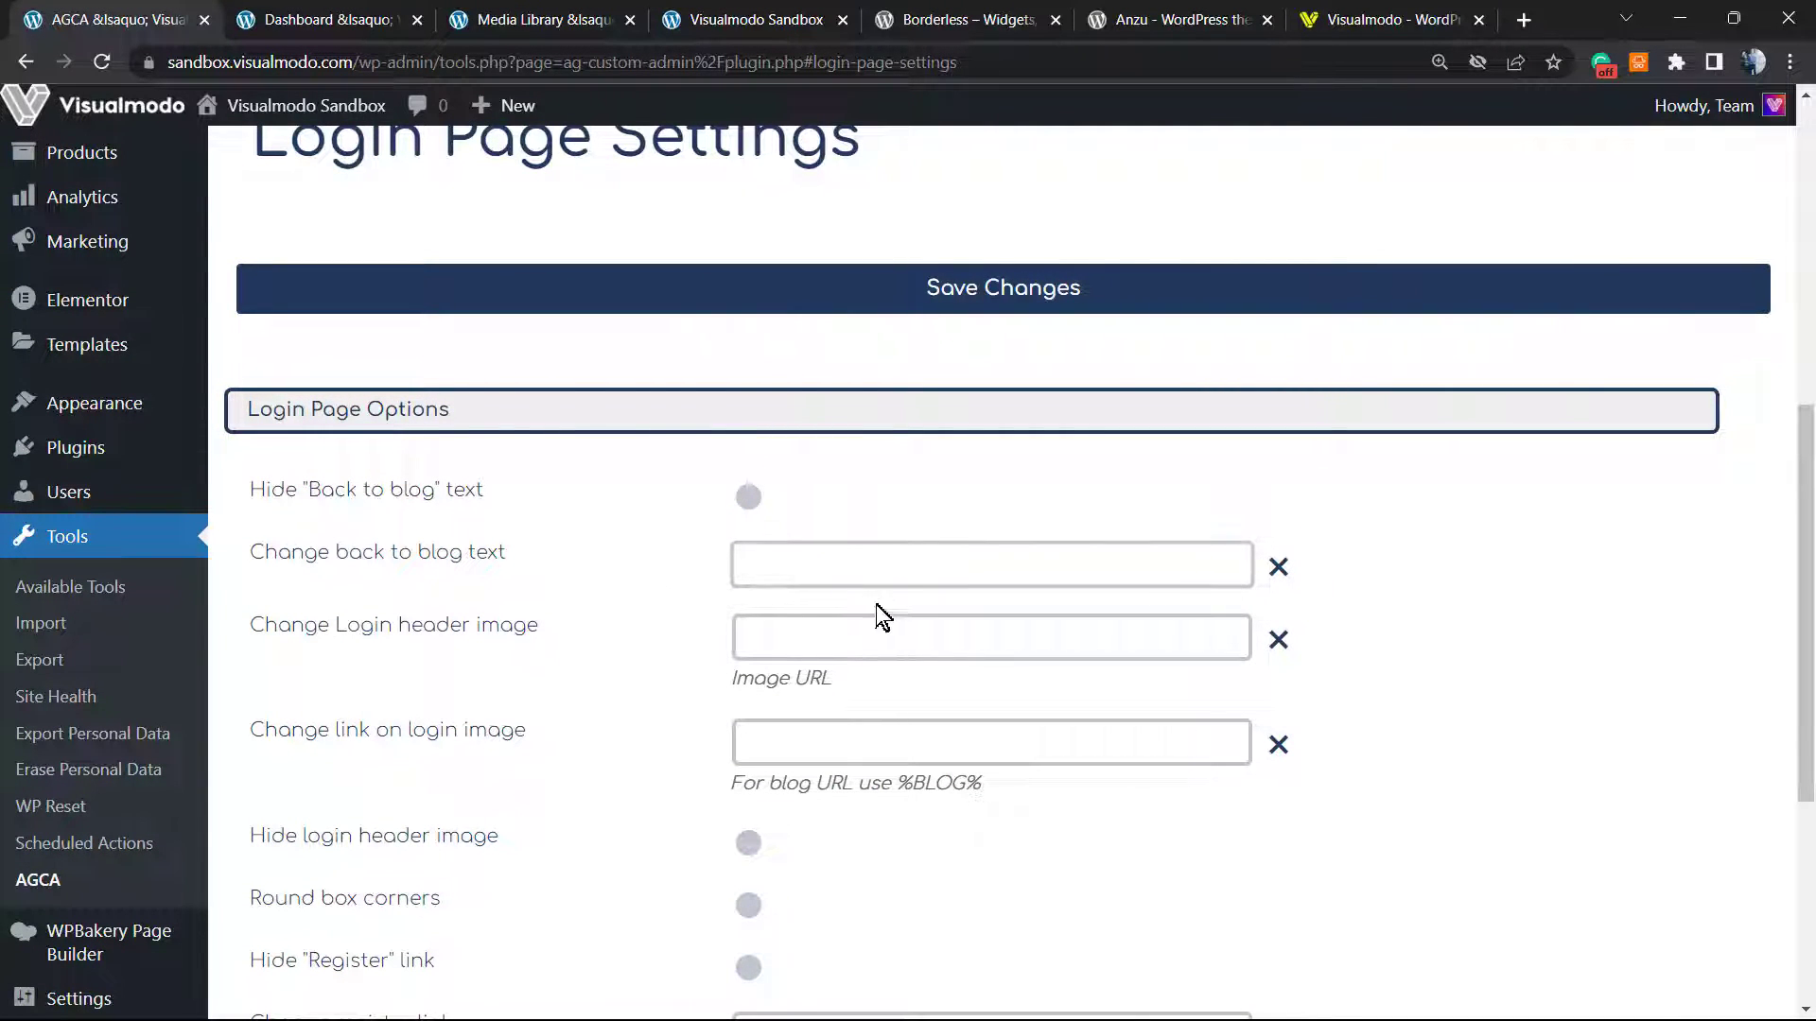
scroll(813, 610, down, 1)
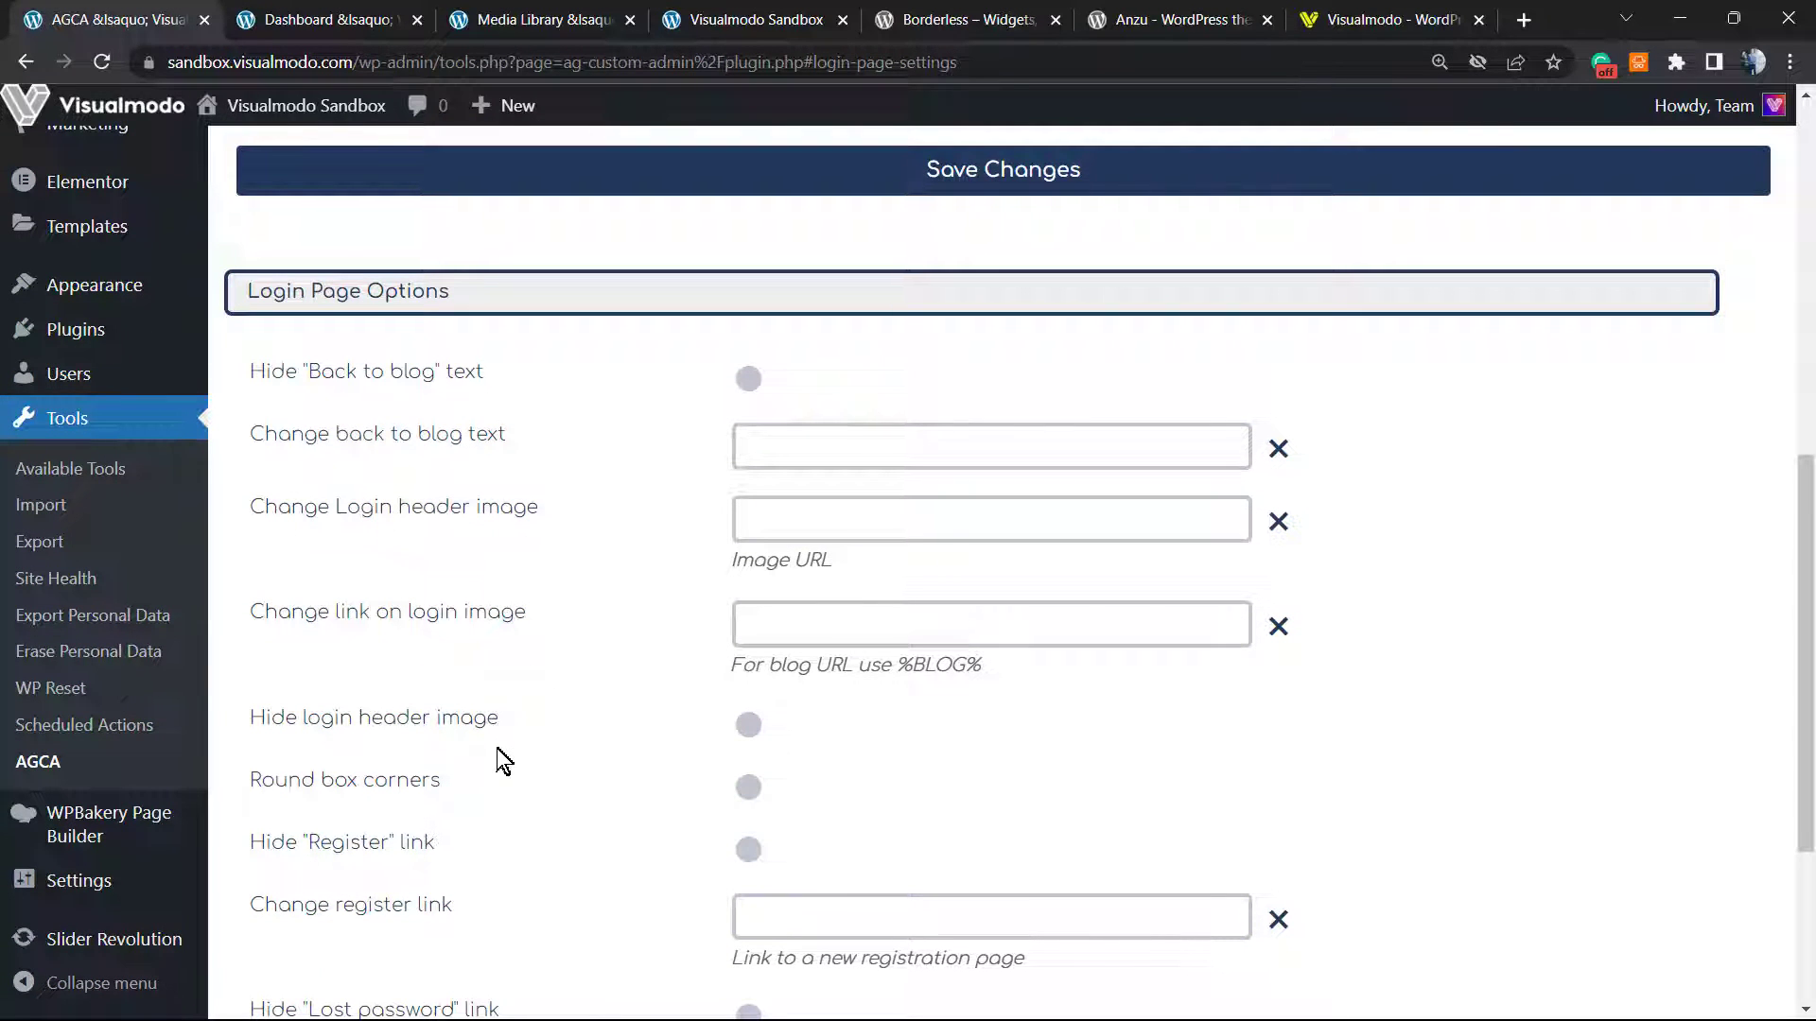
scroll(827, 724, down, 2)
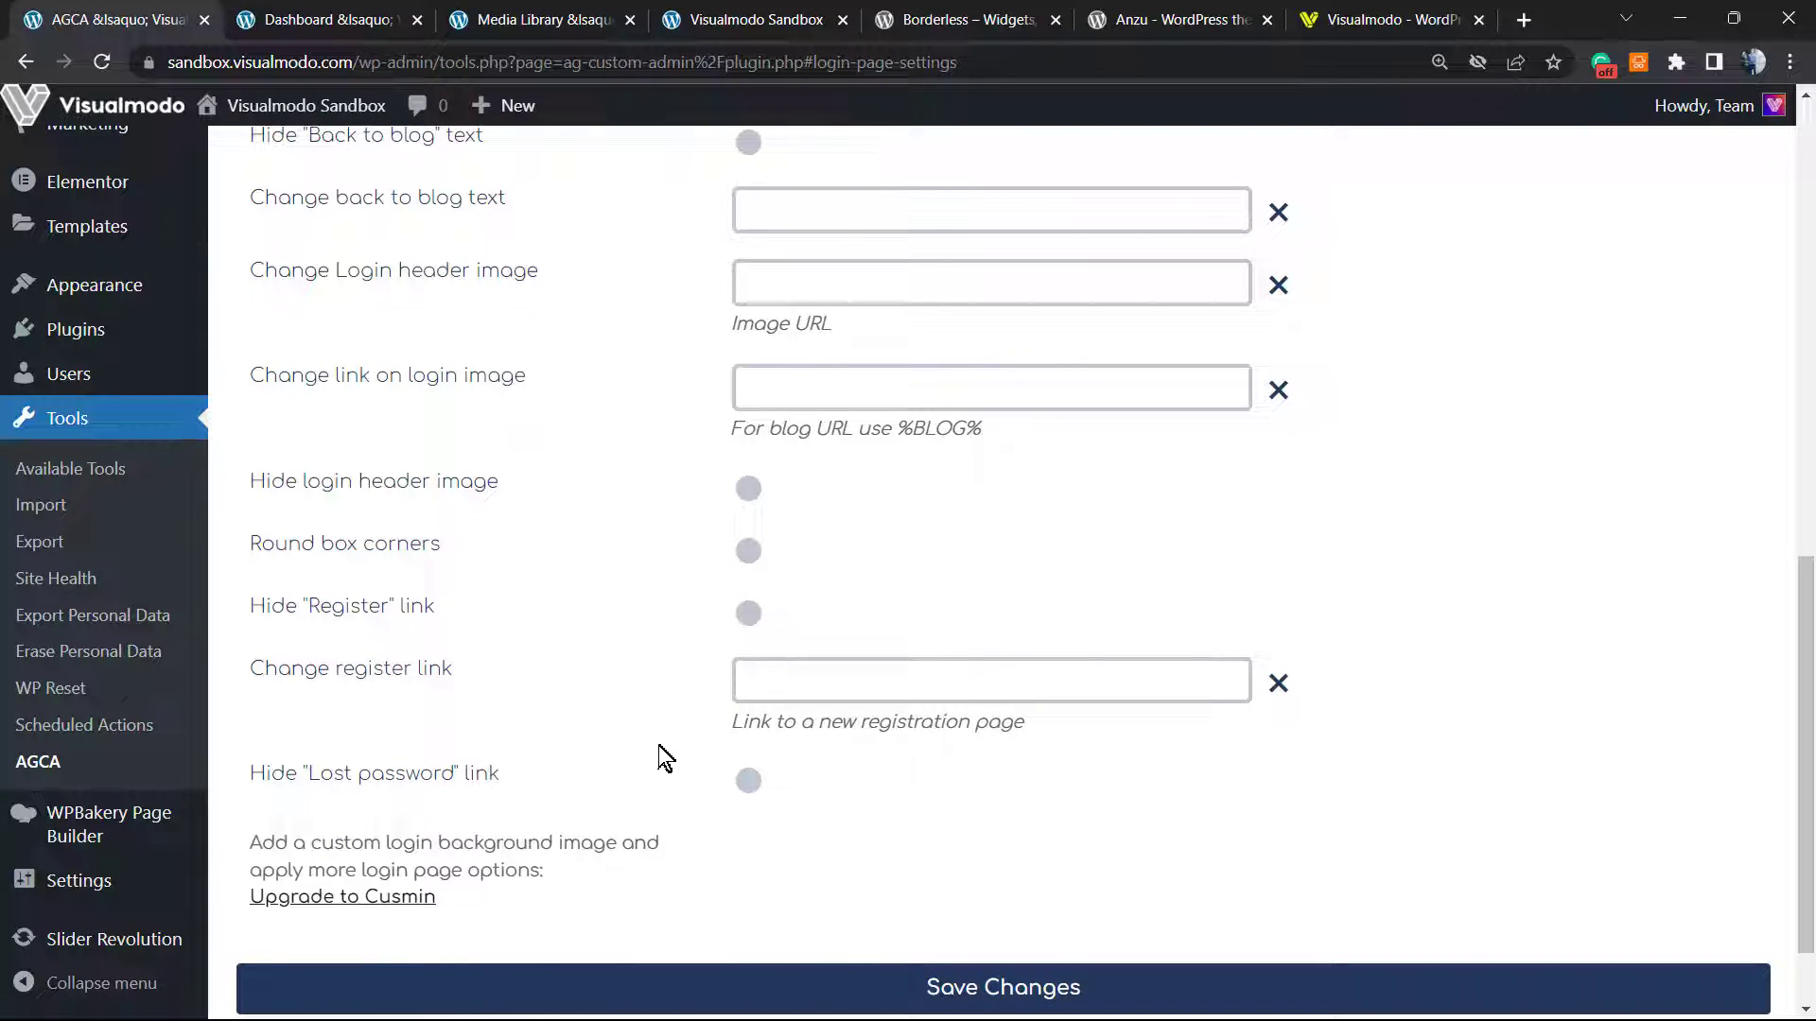
scroll(653, 753, down, 1)
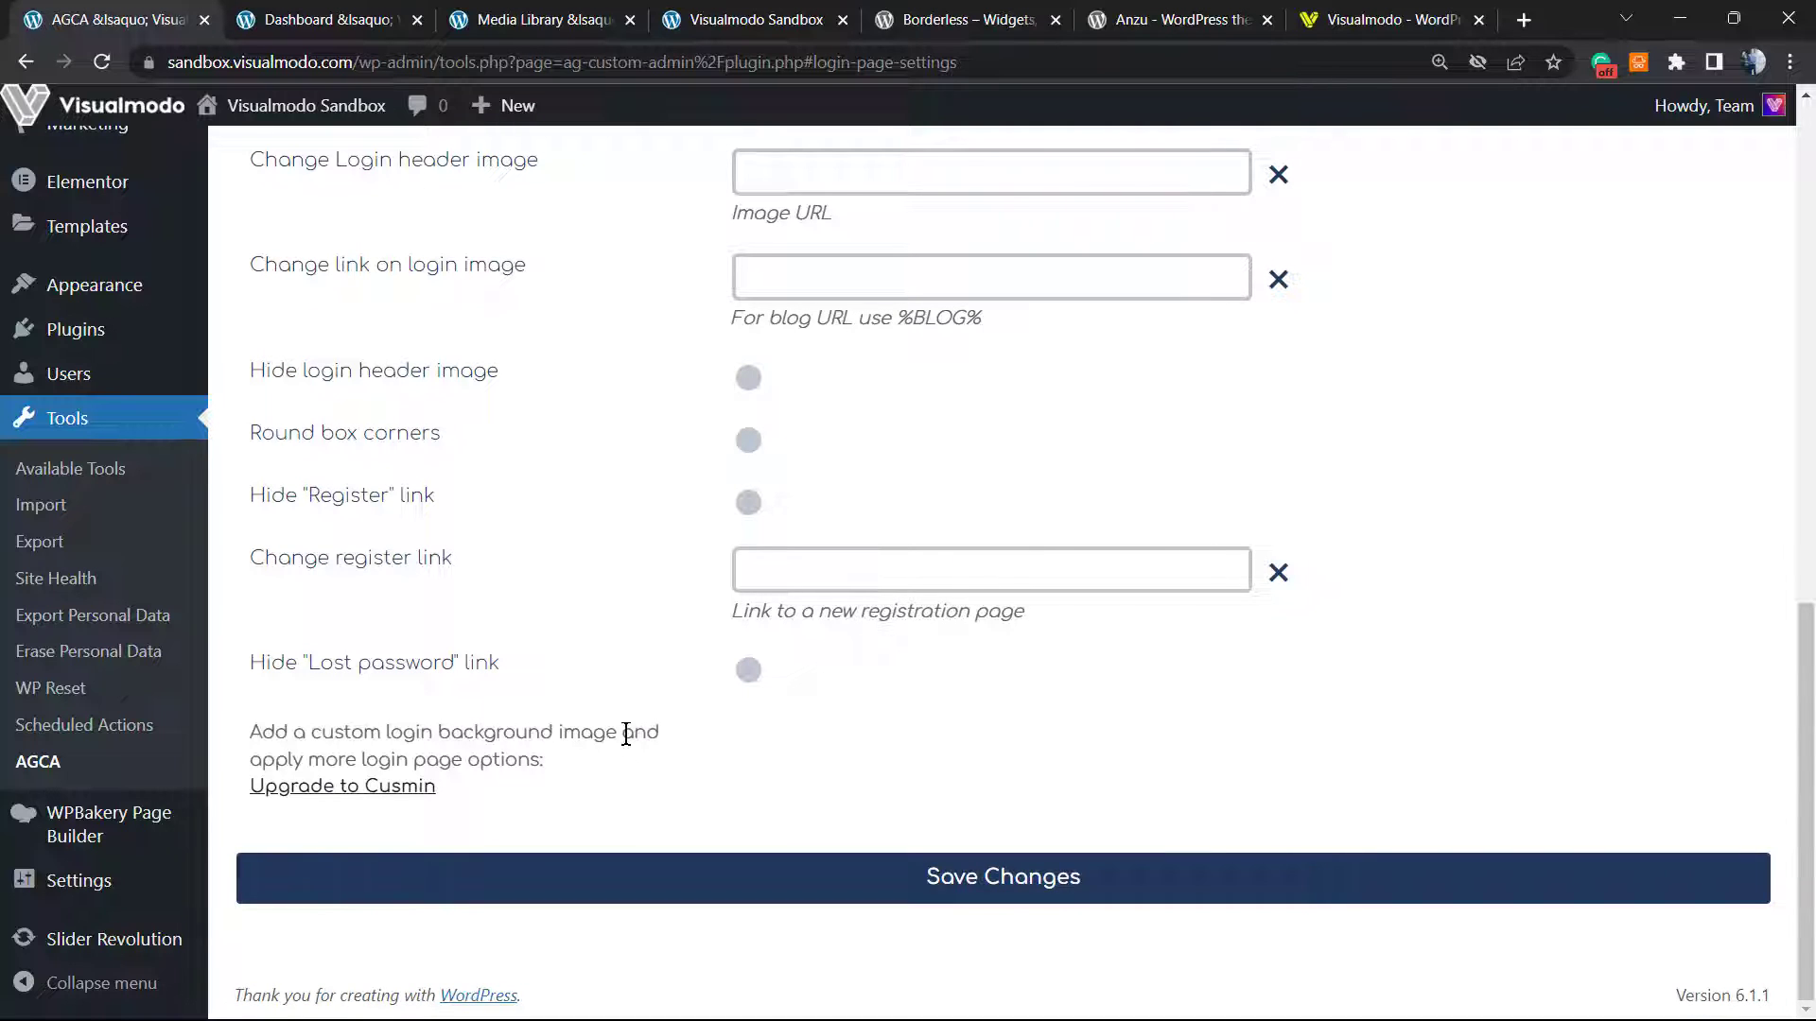
triple_click(349, 674)
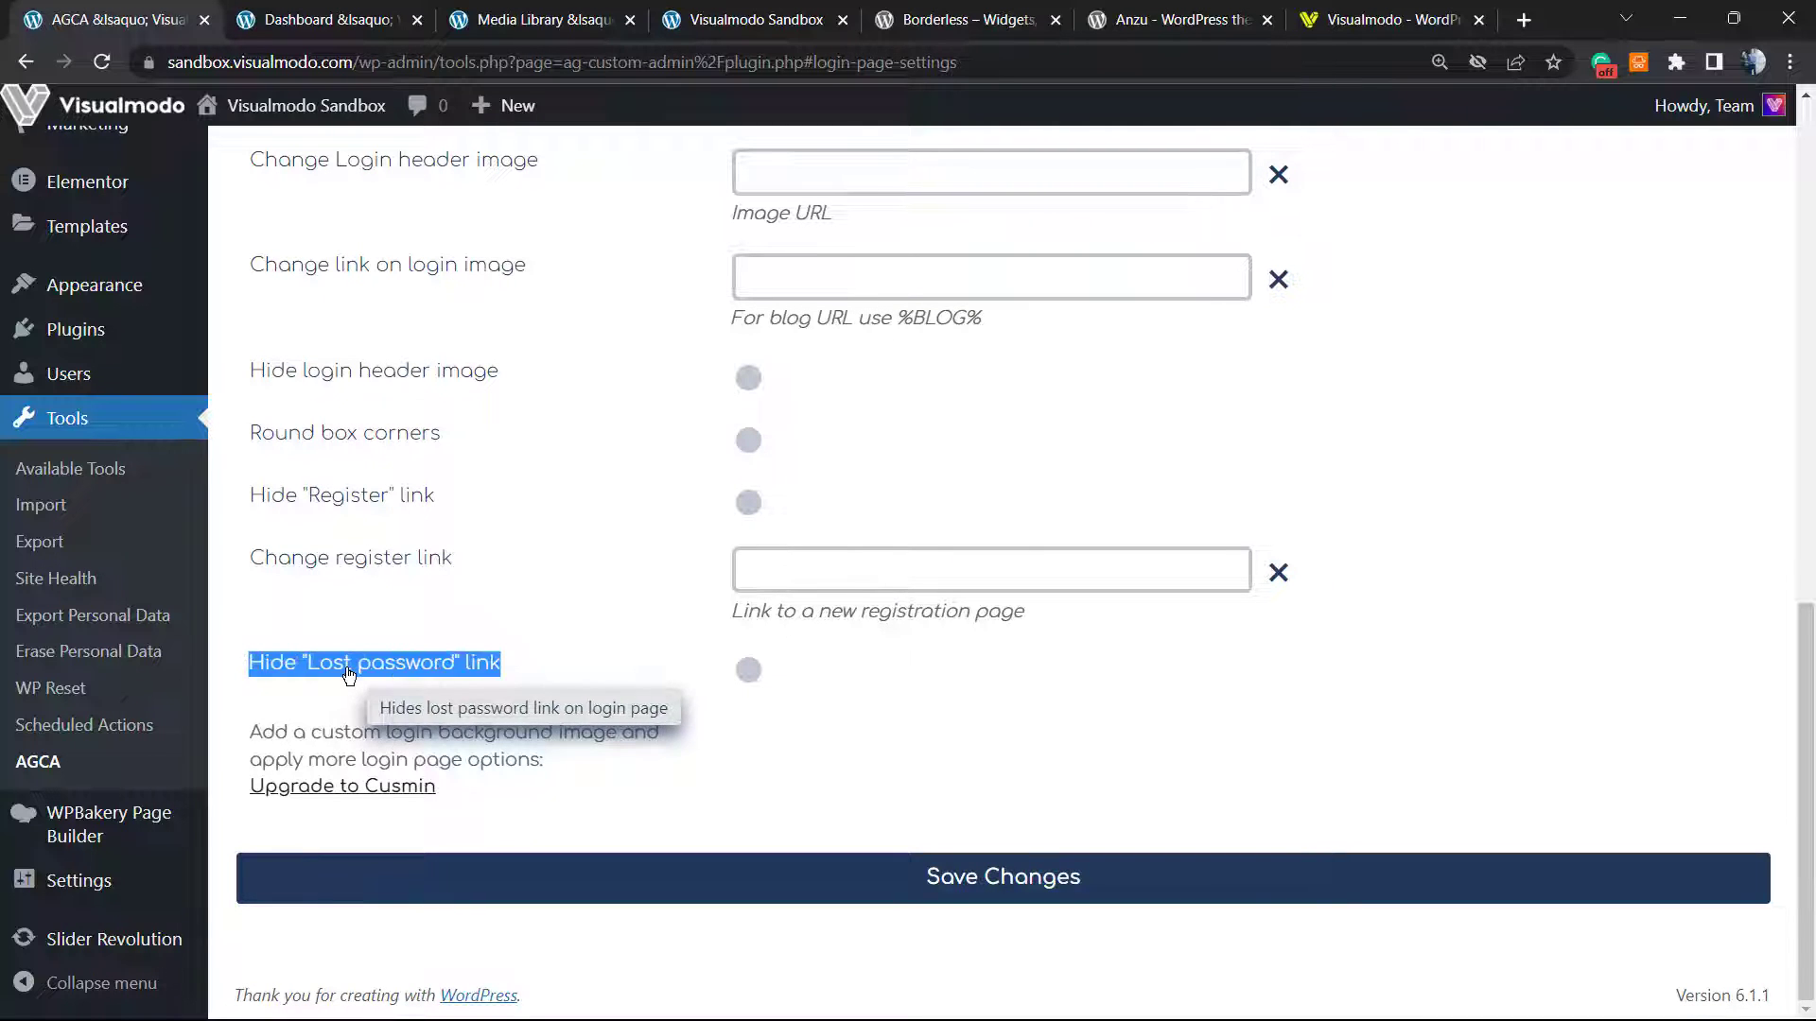
scroll(673, 683, up, 5)
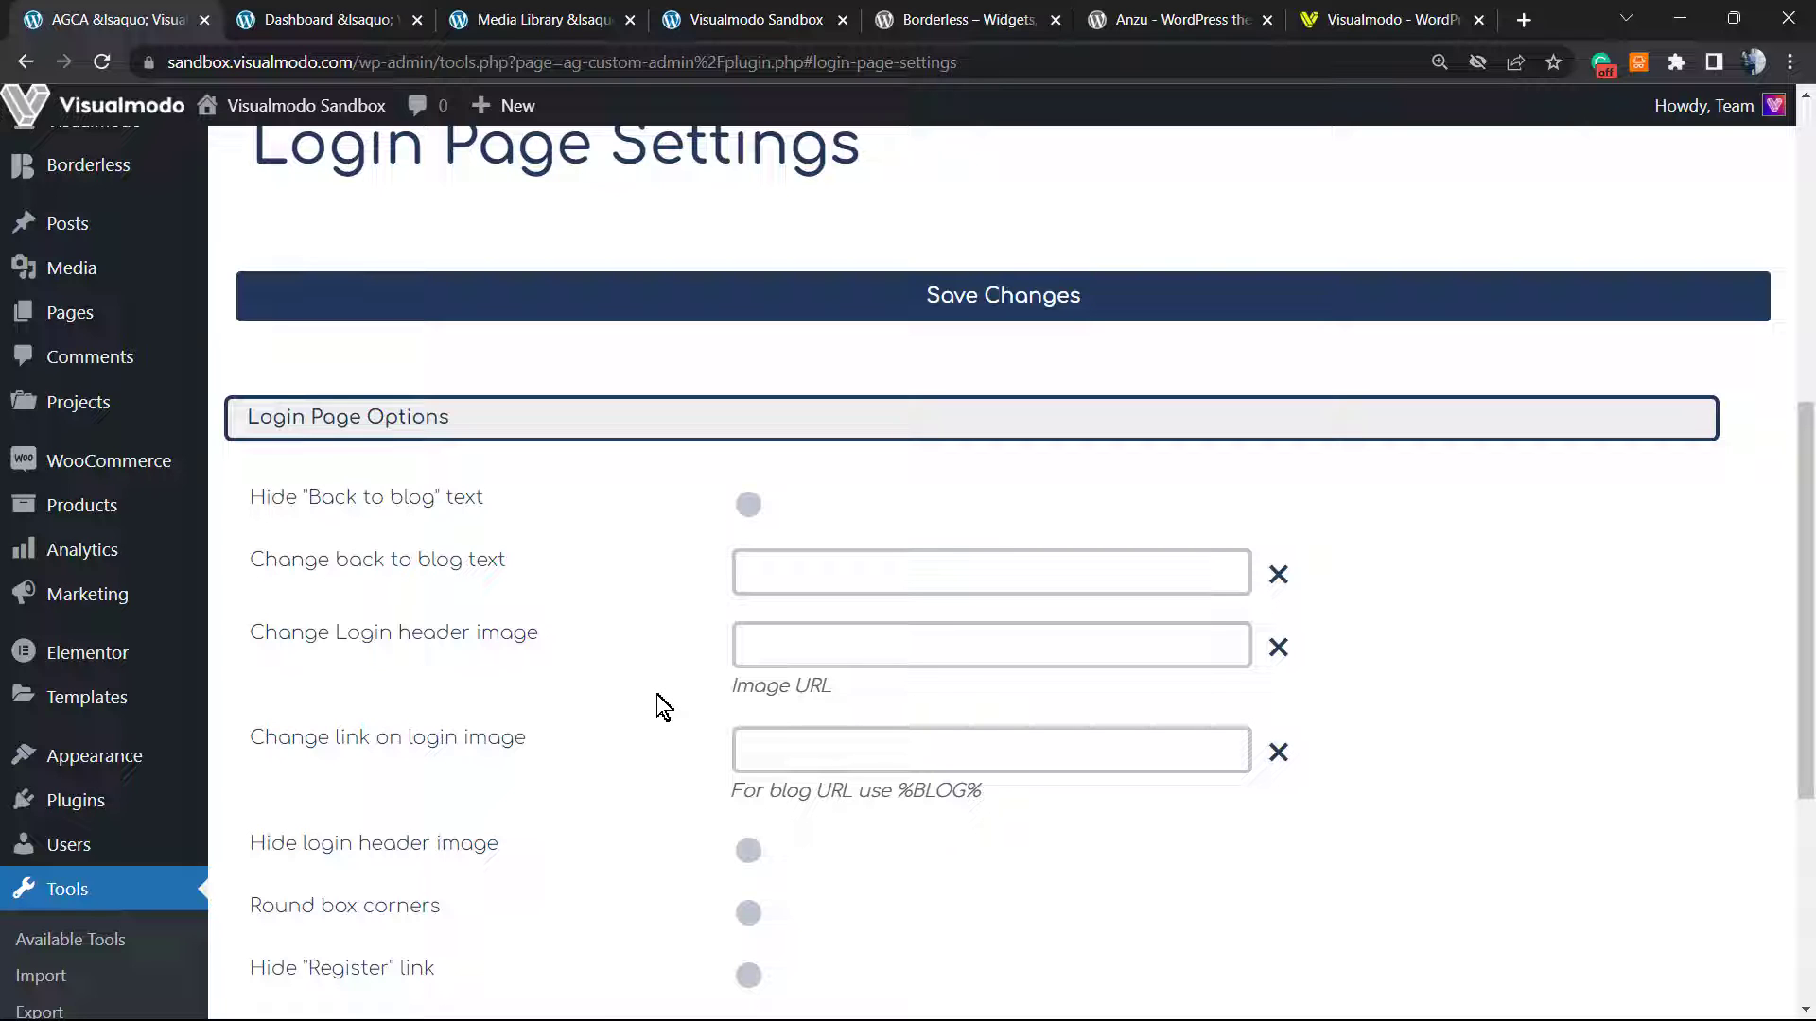
scroll(674, 687, up, 4)
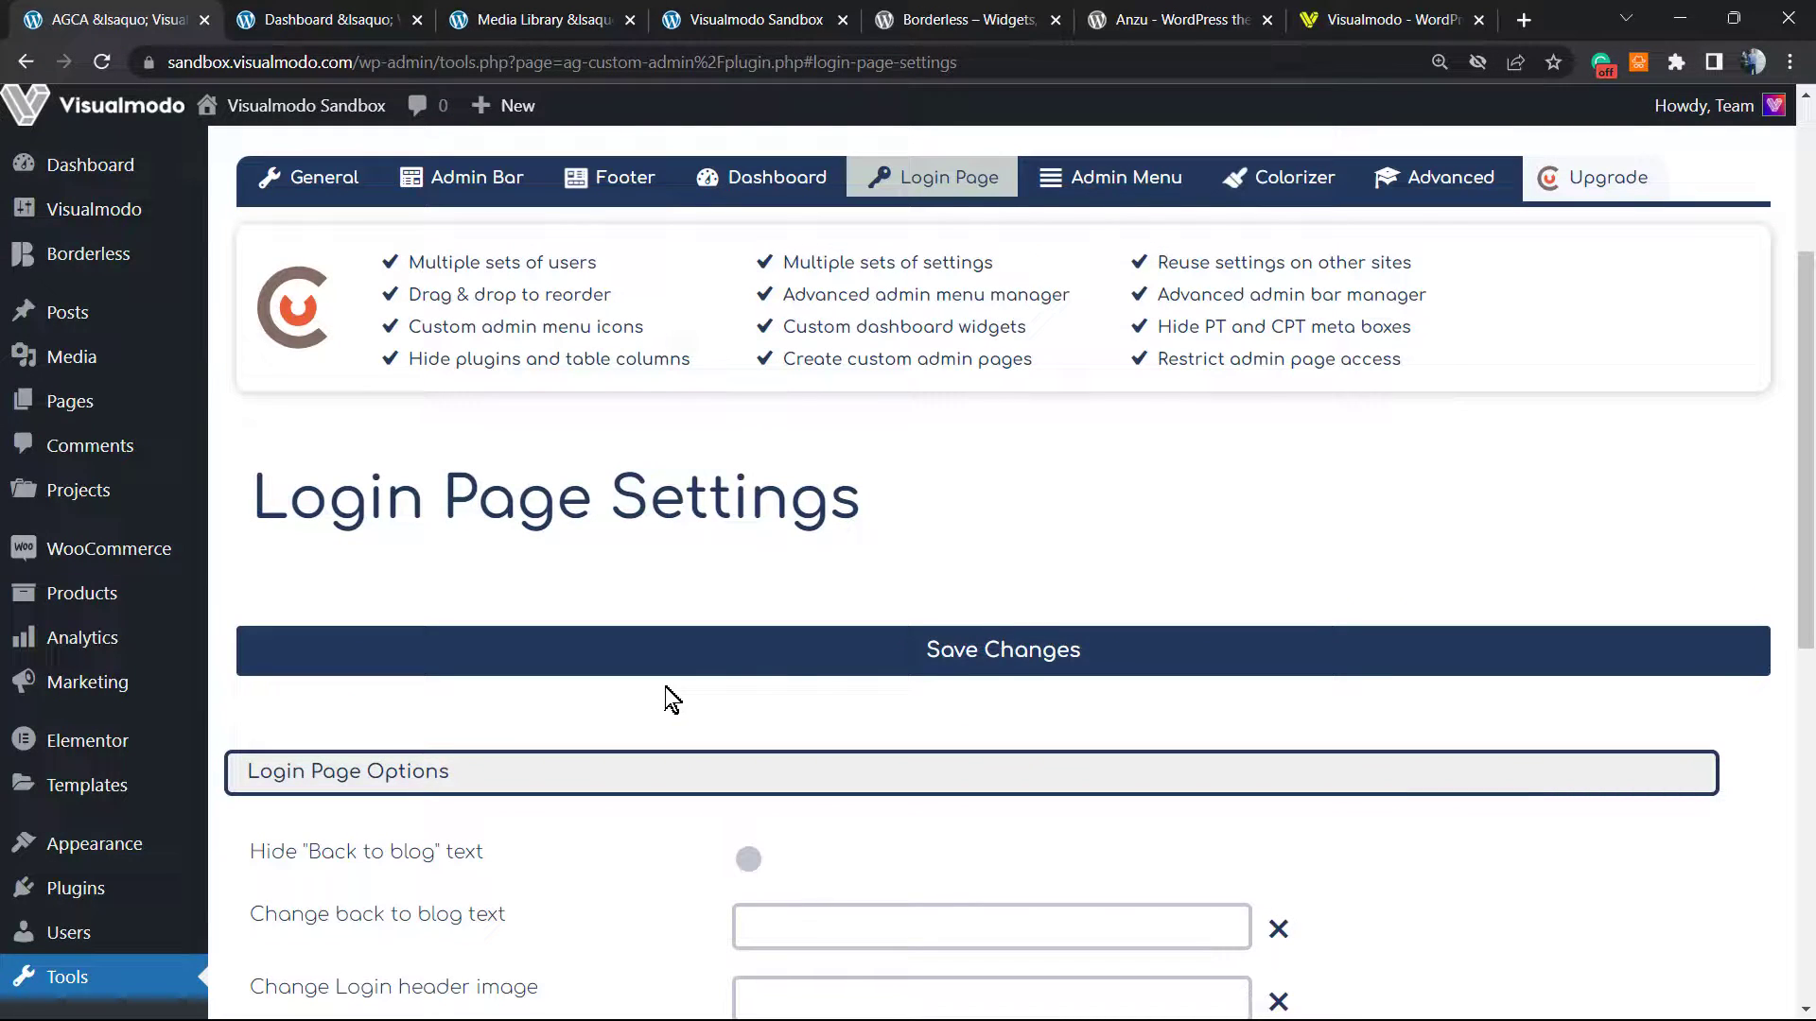
scroll(1025, 656, up, 4)
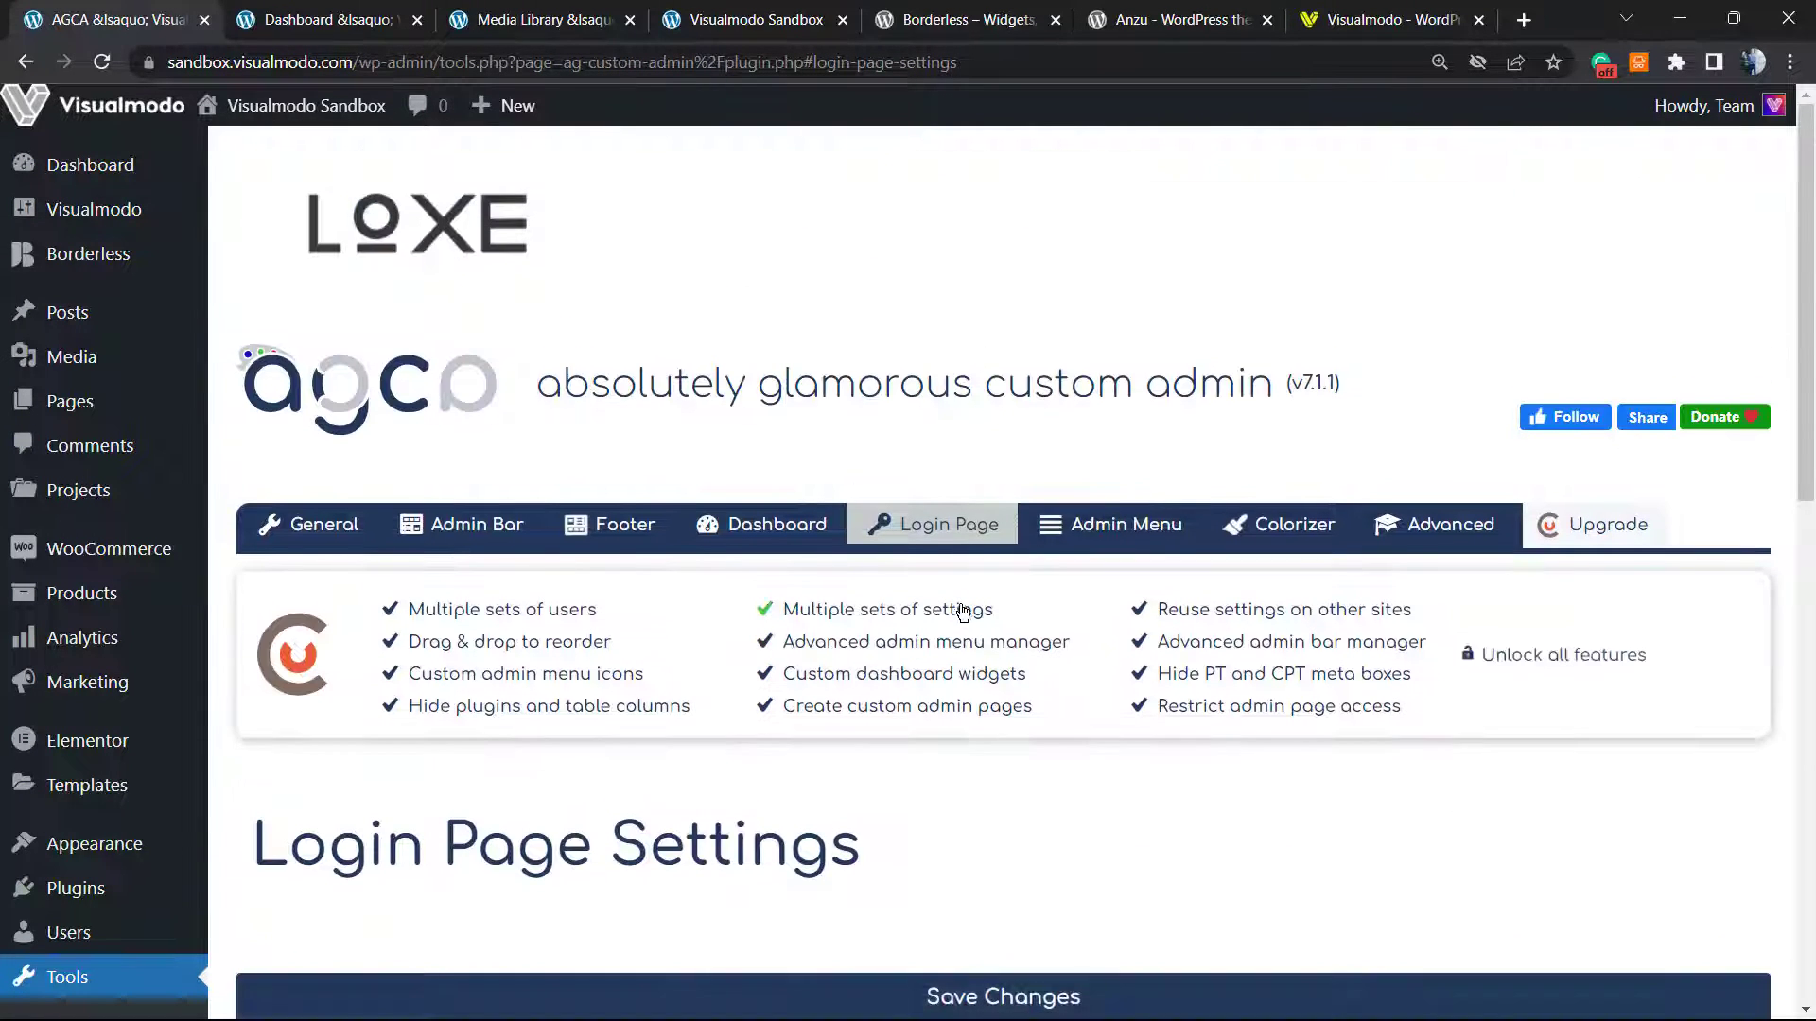
- Review the AGCA Admin Menu options for editing or hiding menu items, adding new items and changing the menu's appearance
click(1090, 531)
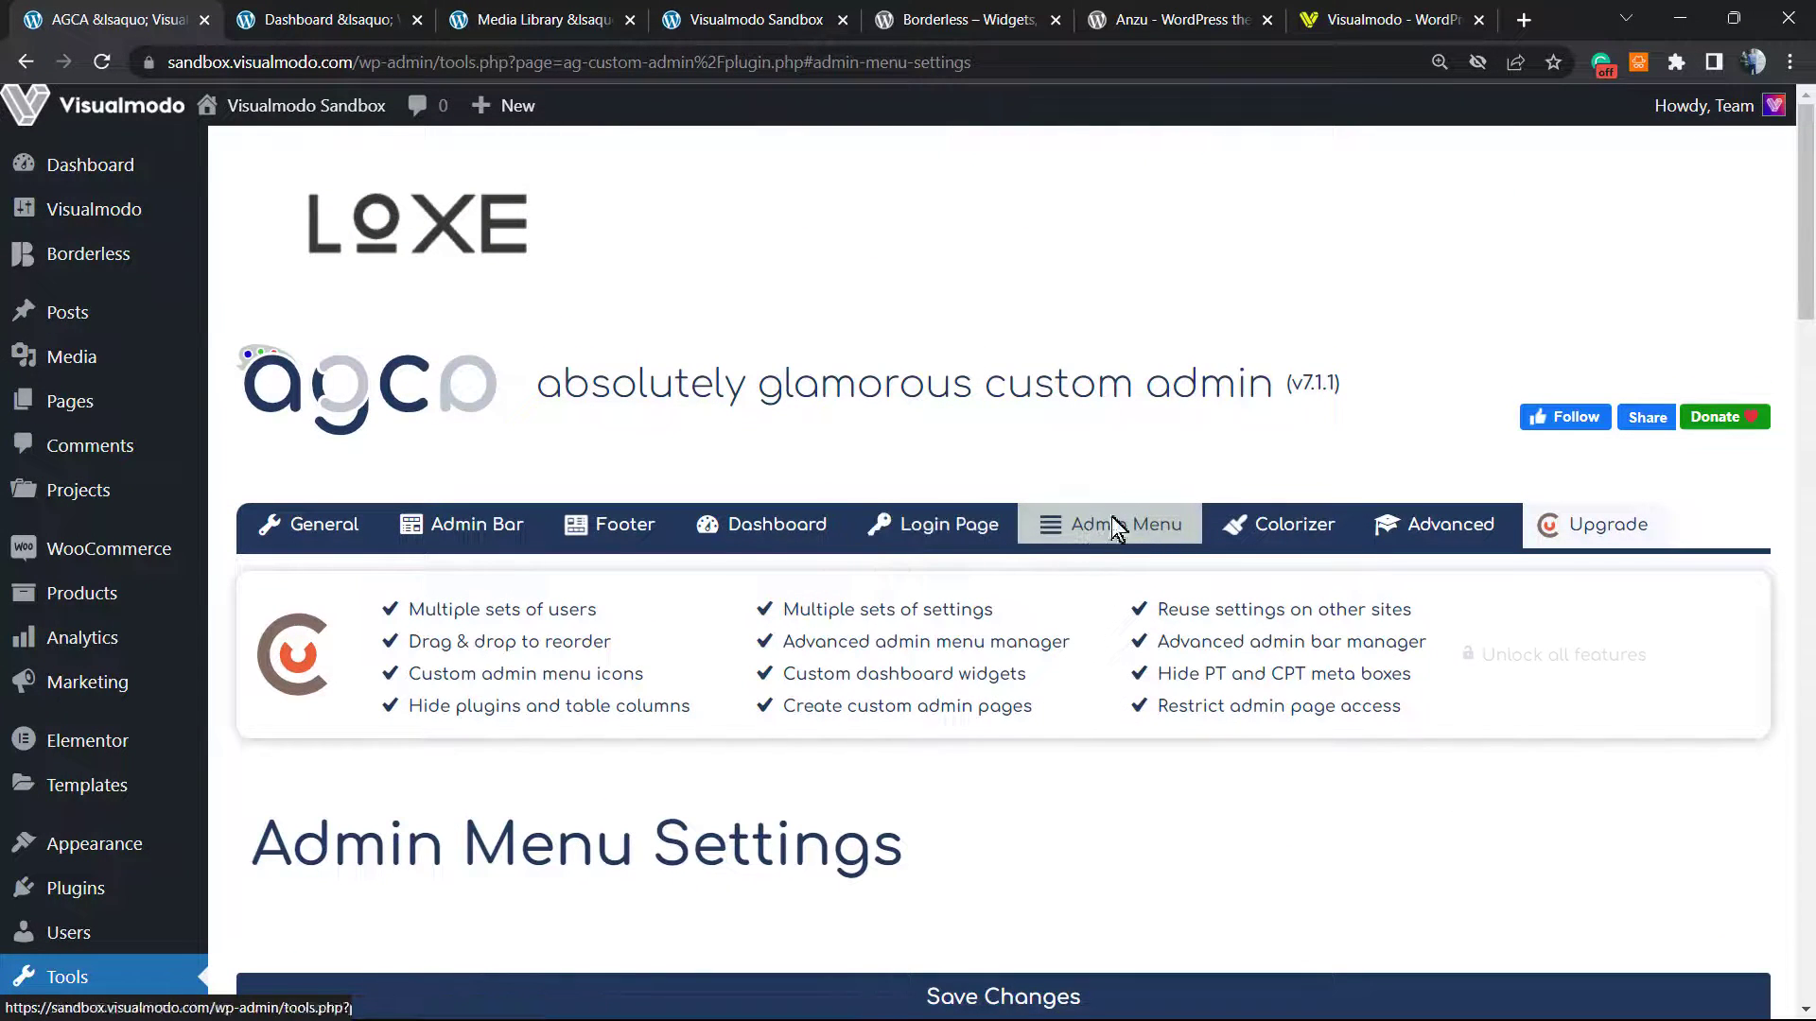
scroll(1046, 554, down, 5)
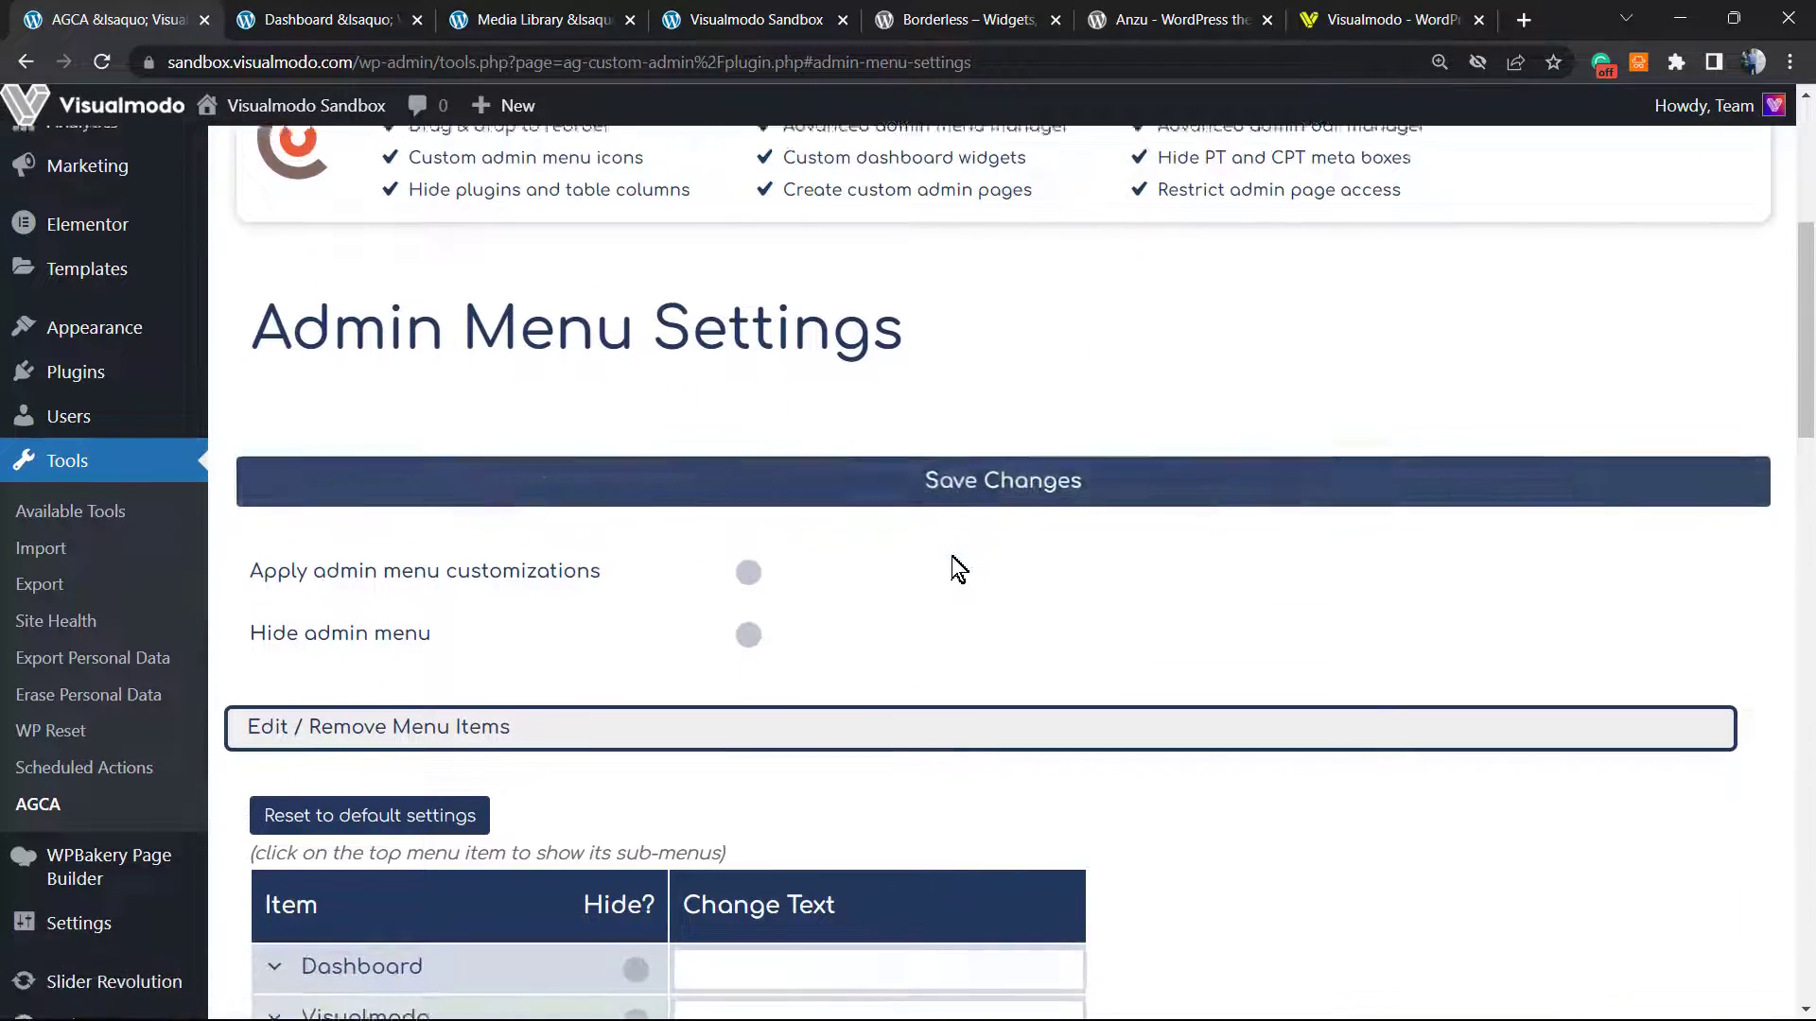
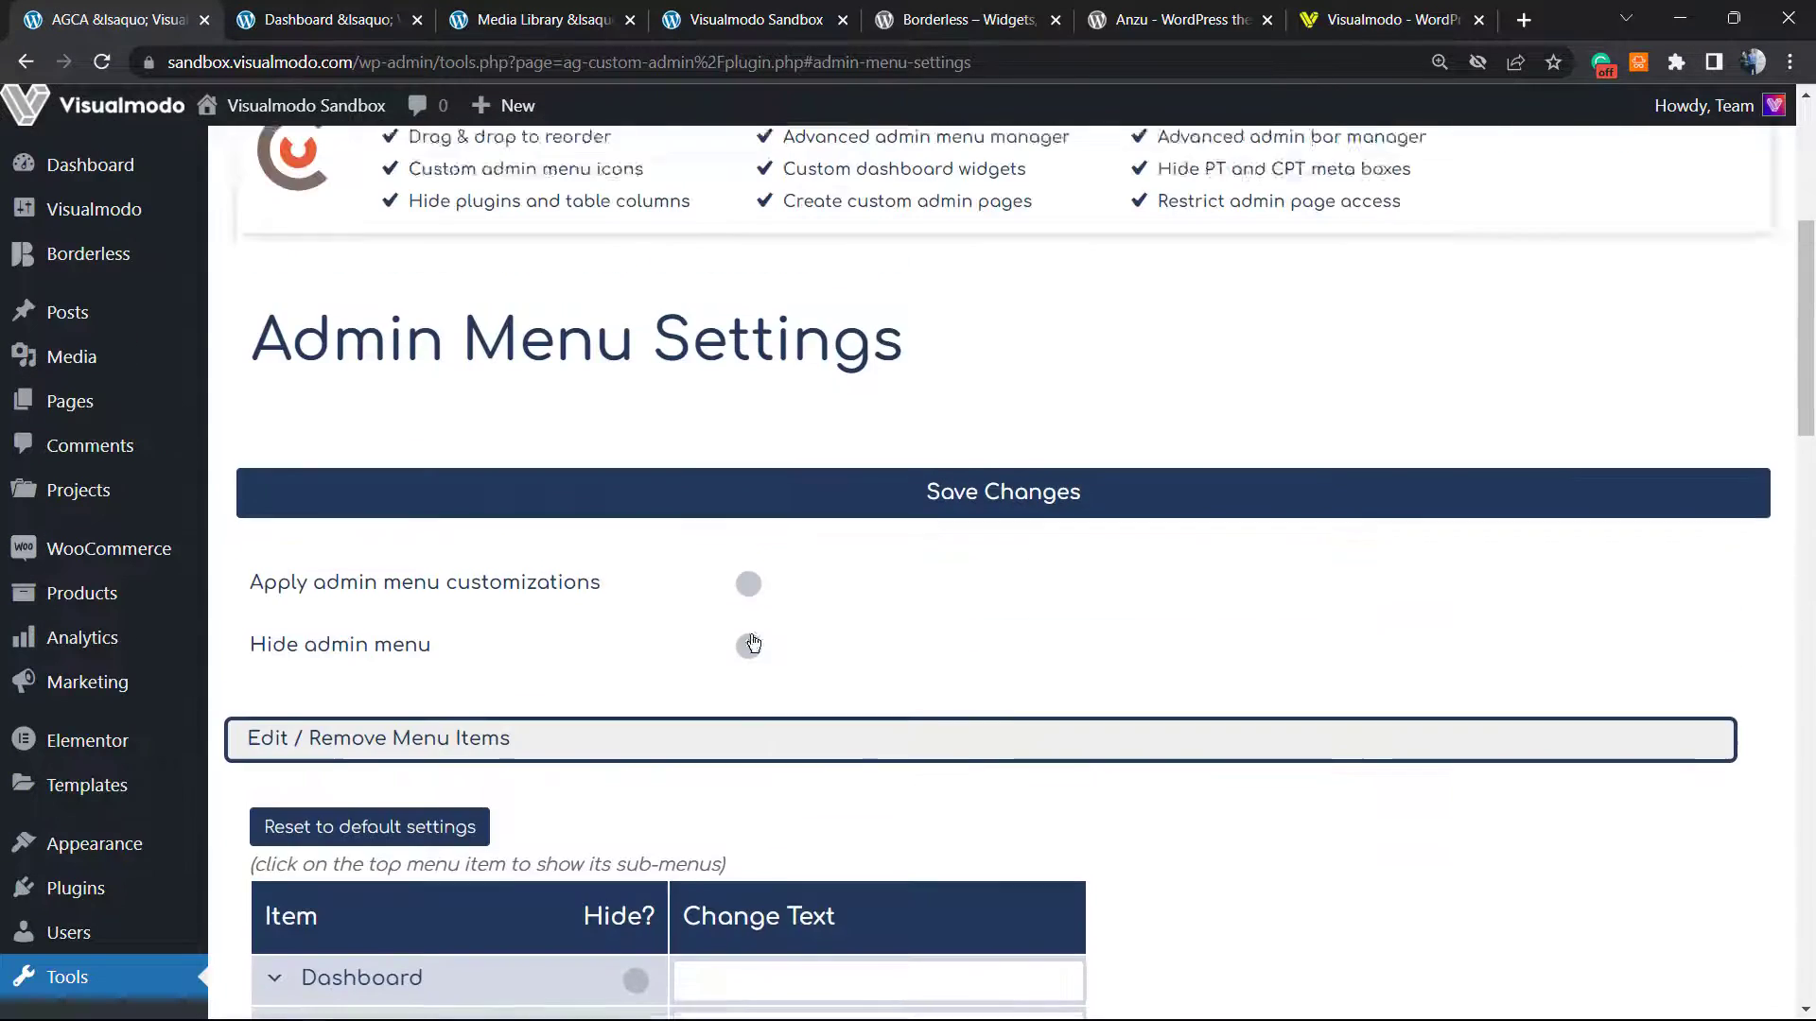
scroll(746, 649, down, 3)
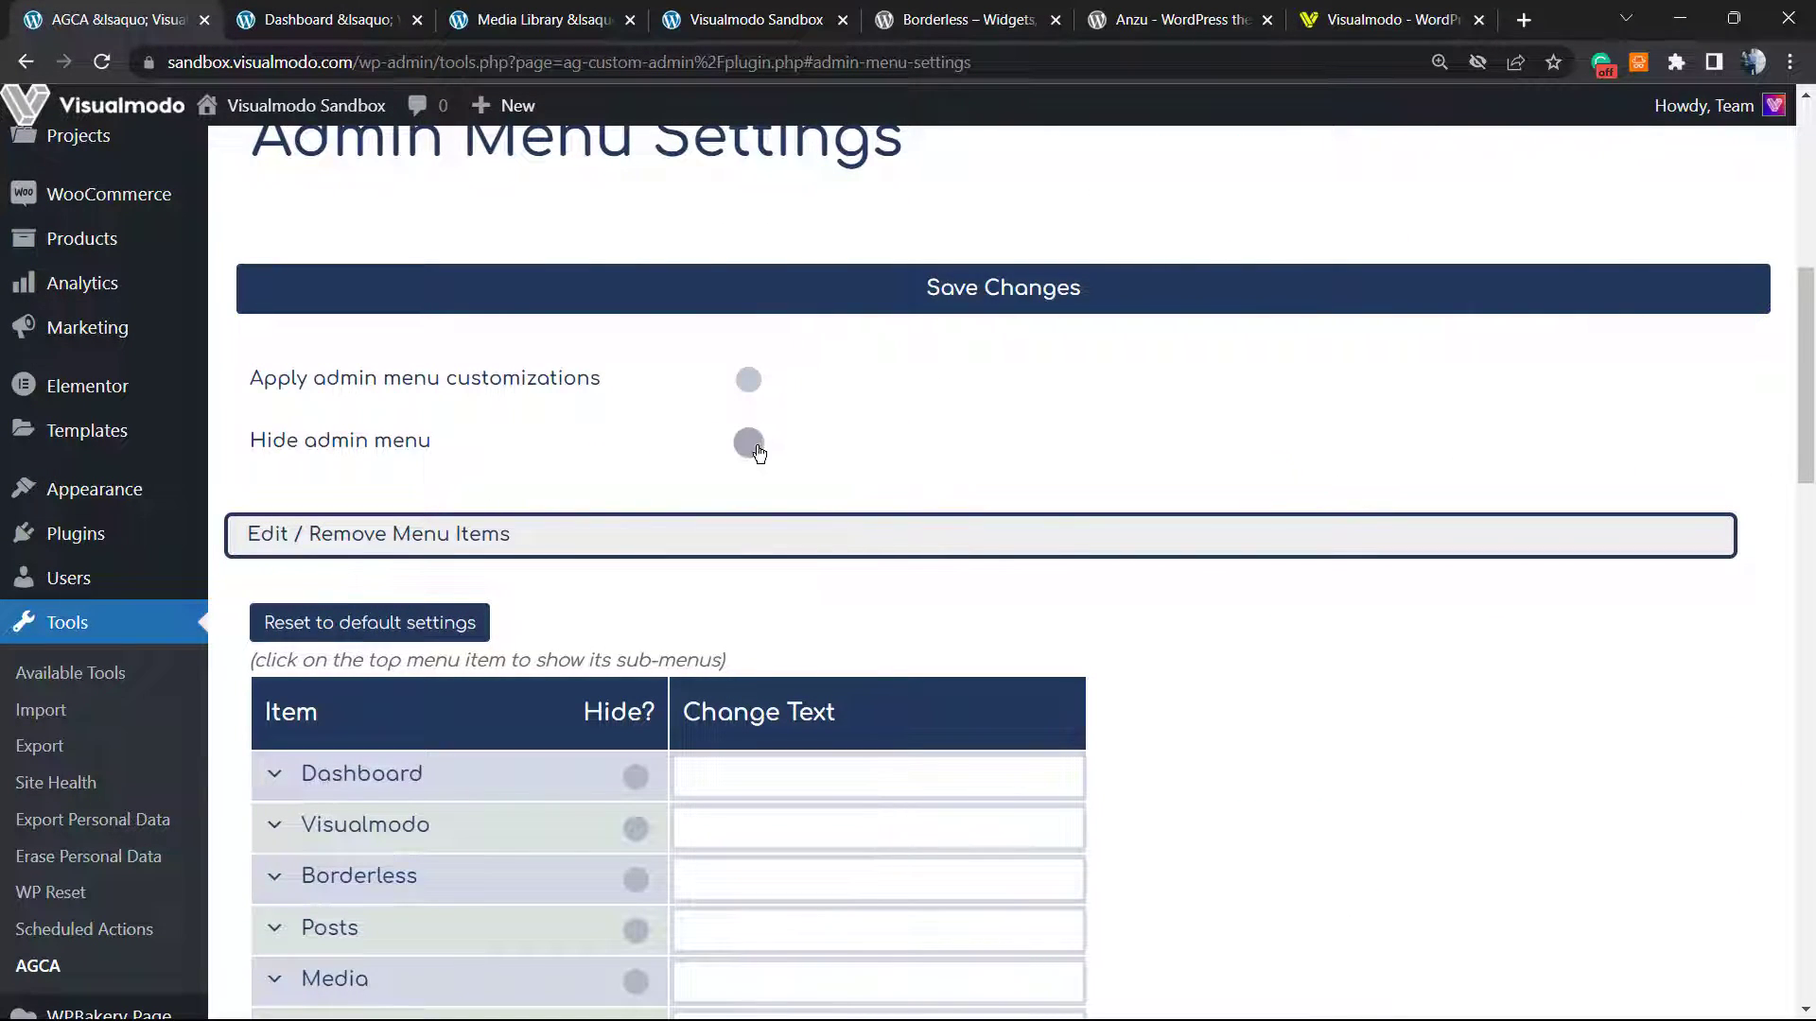
scroll(722, 464, down, 15)
scroll(690, 510, up, 3)
scroll(650, 535, down, 3)
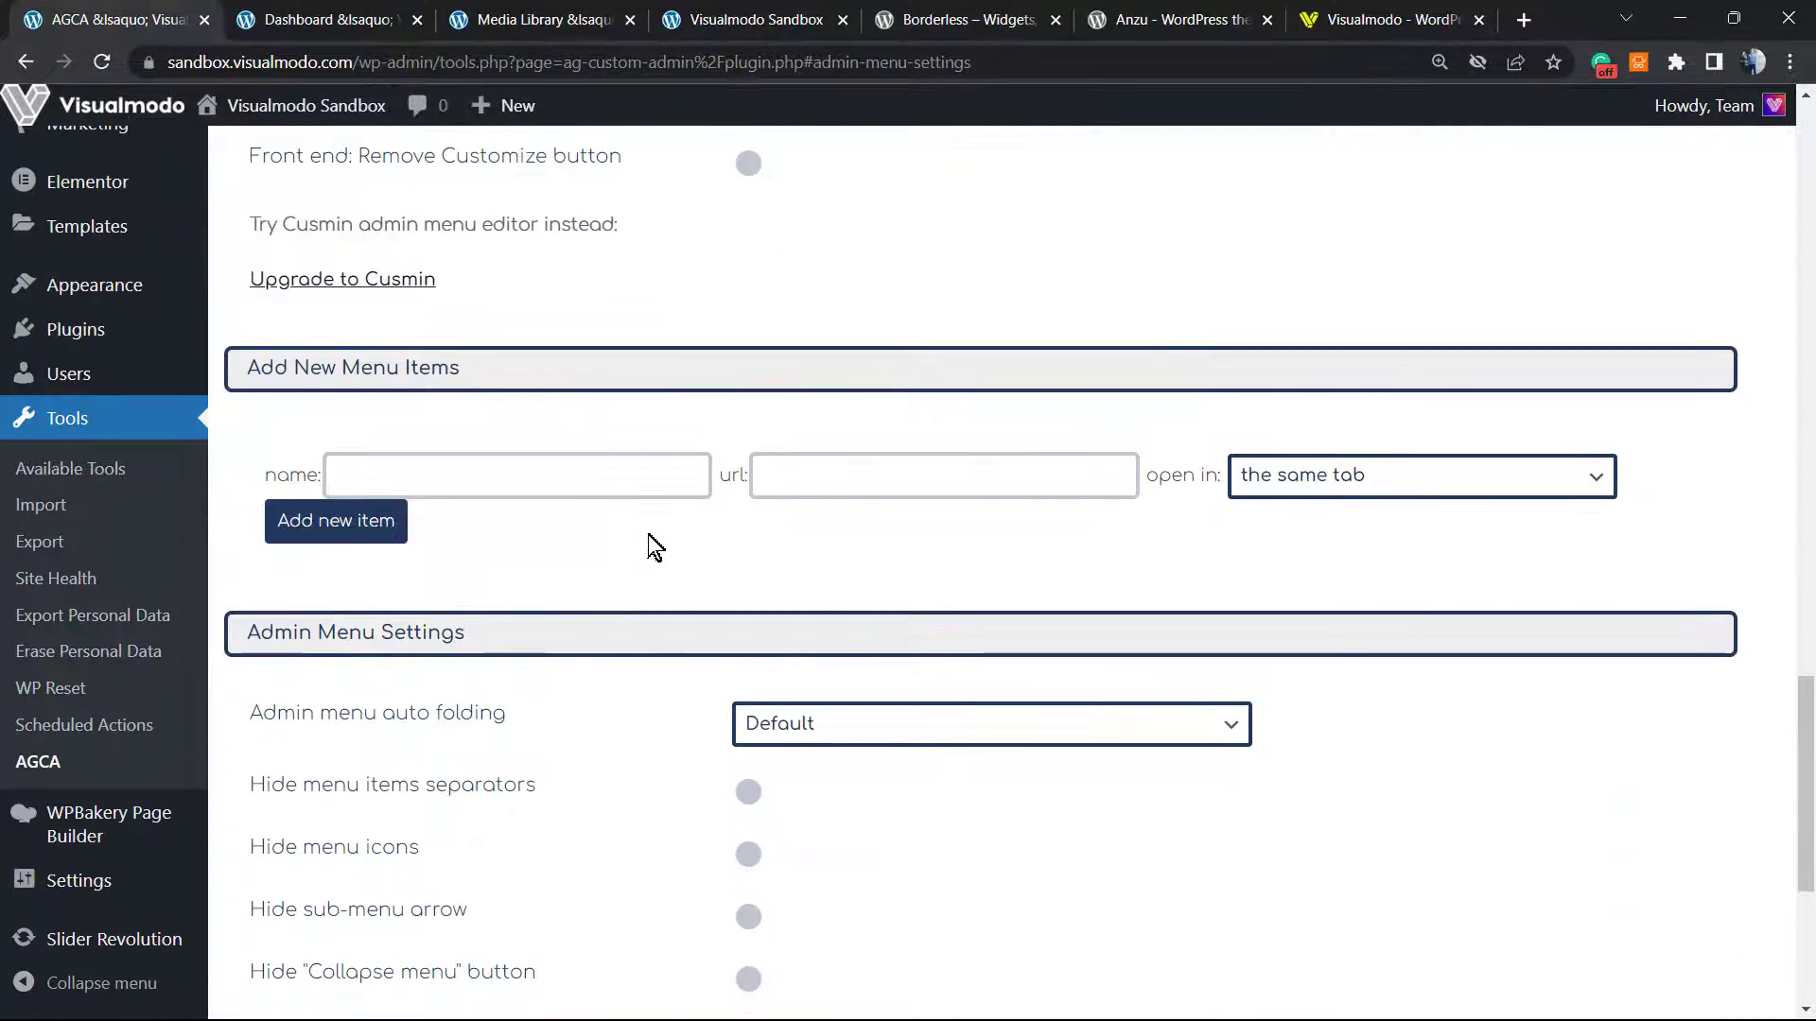
scroll(649, 535, down, 2)
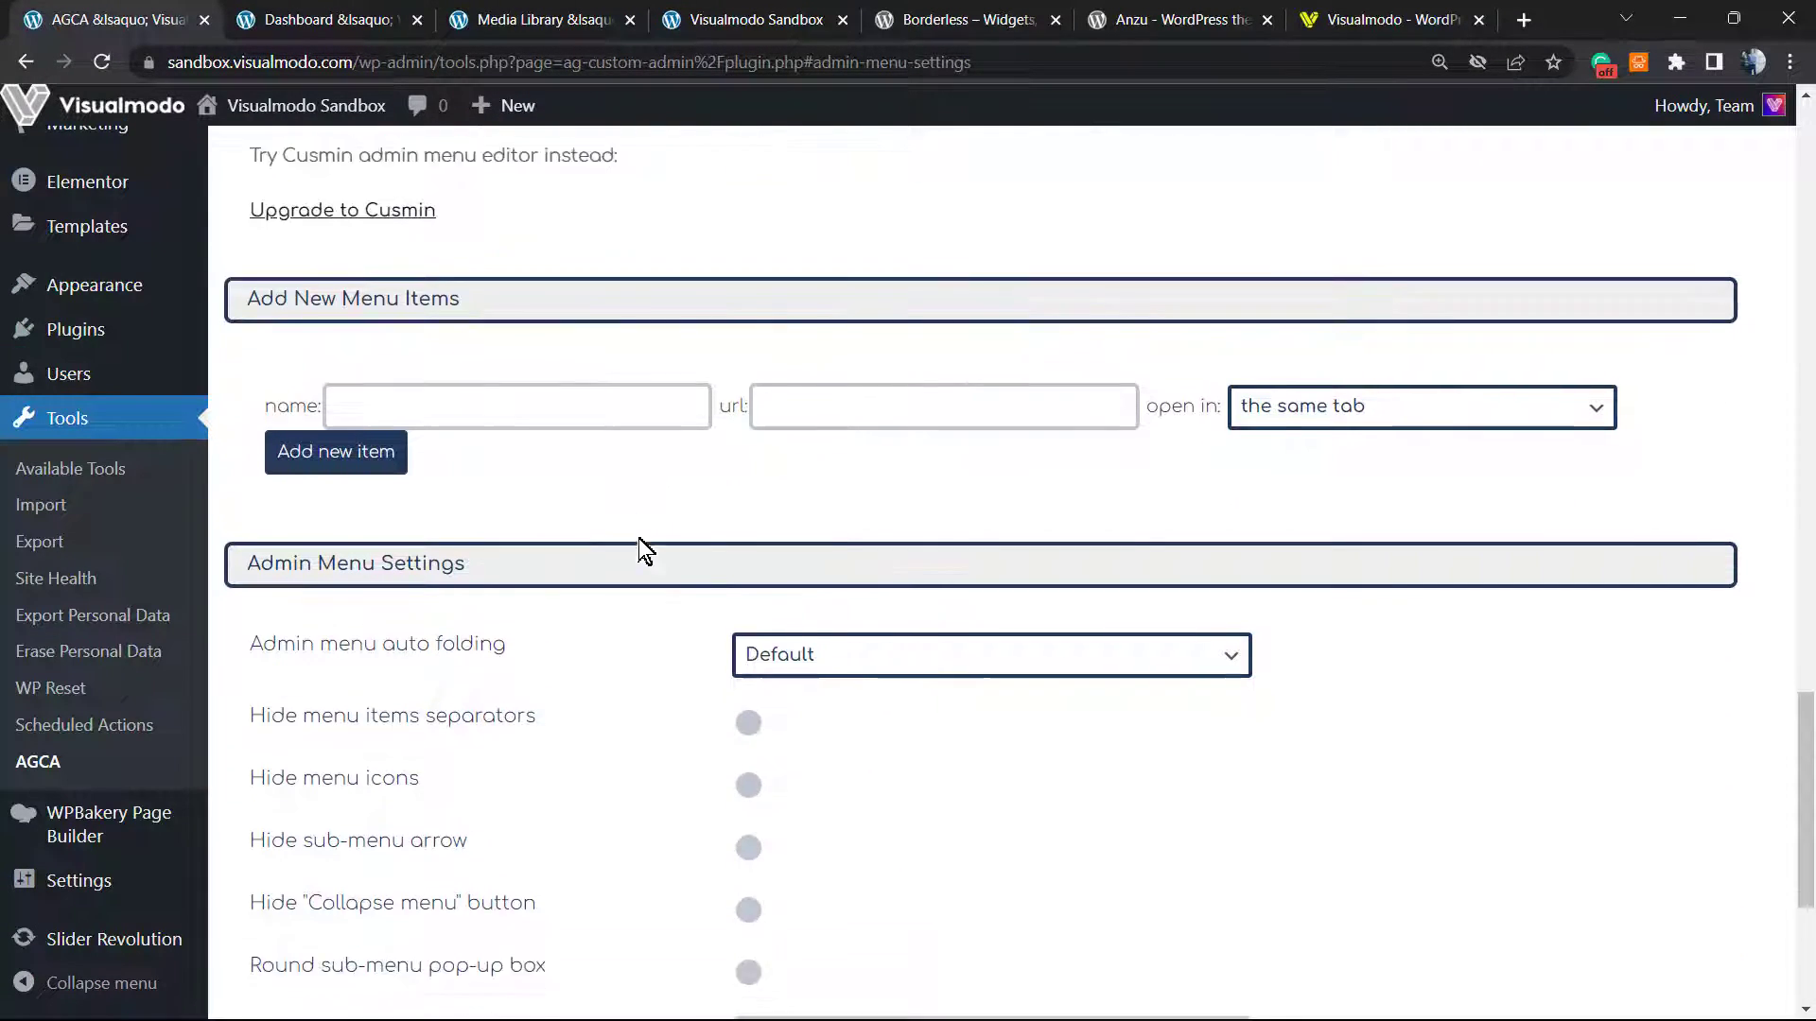
scroll(633, 541, down, 2)
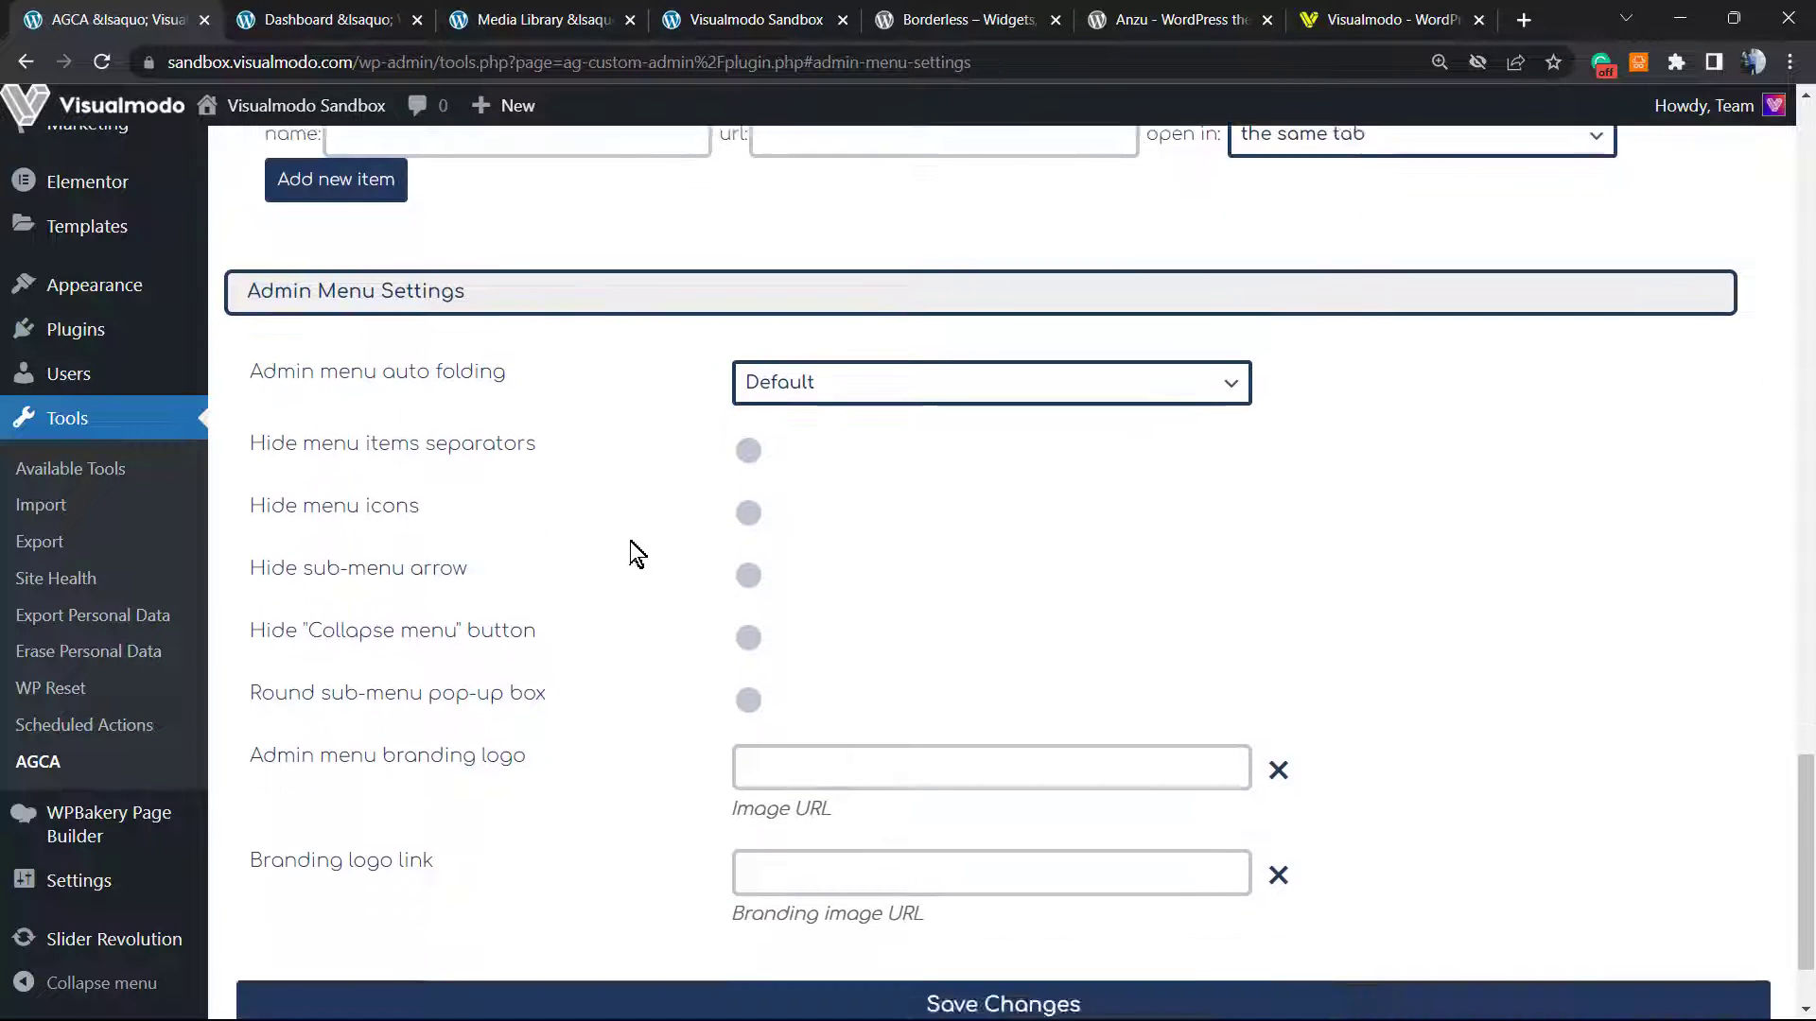
scroll(628, 542, up, 2)
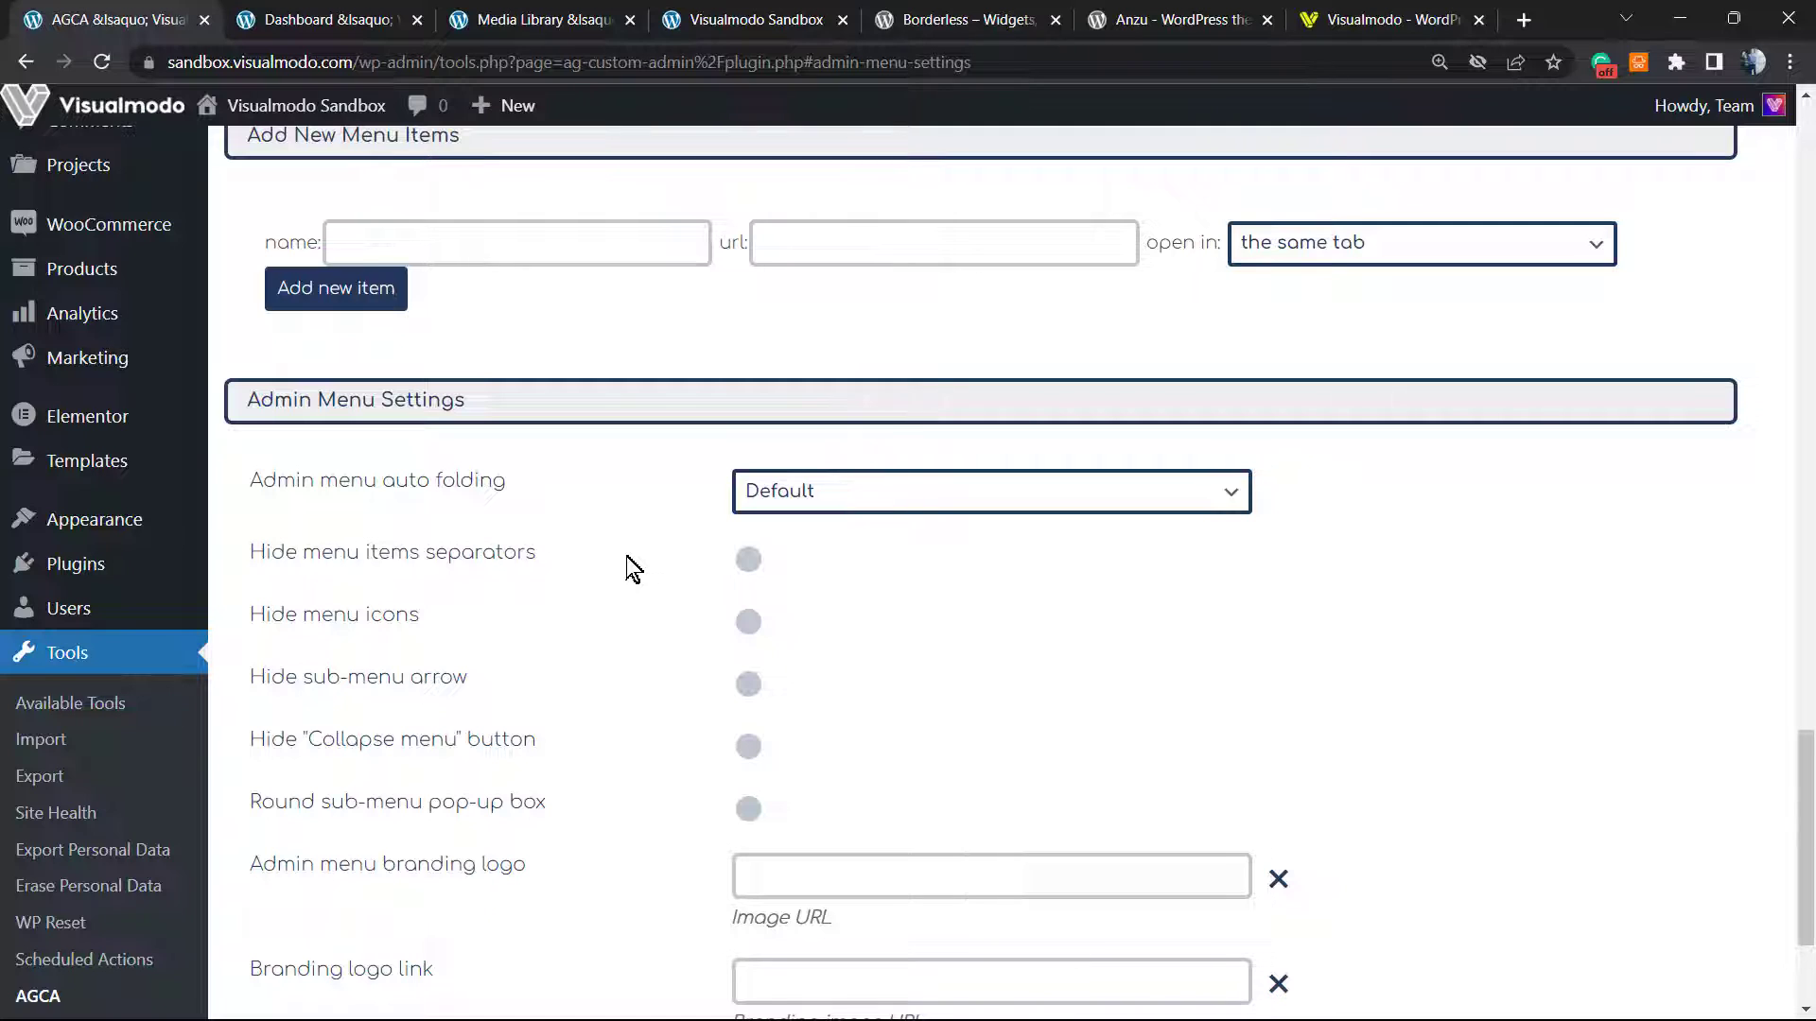
- Turn on "Hide menu icons" in the Admin Menu Settings, save the changes and check the admin sidebar menu
scroll(622, 556, down, 1)
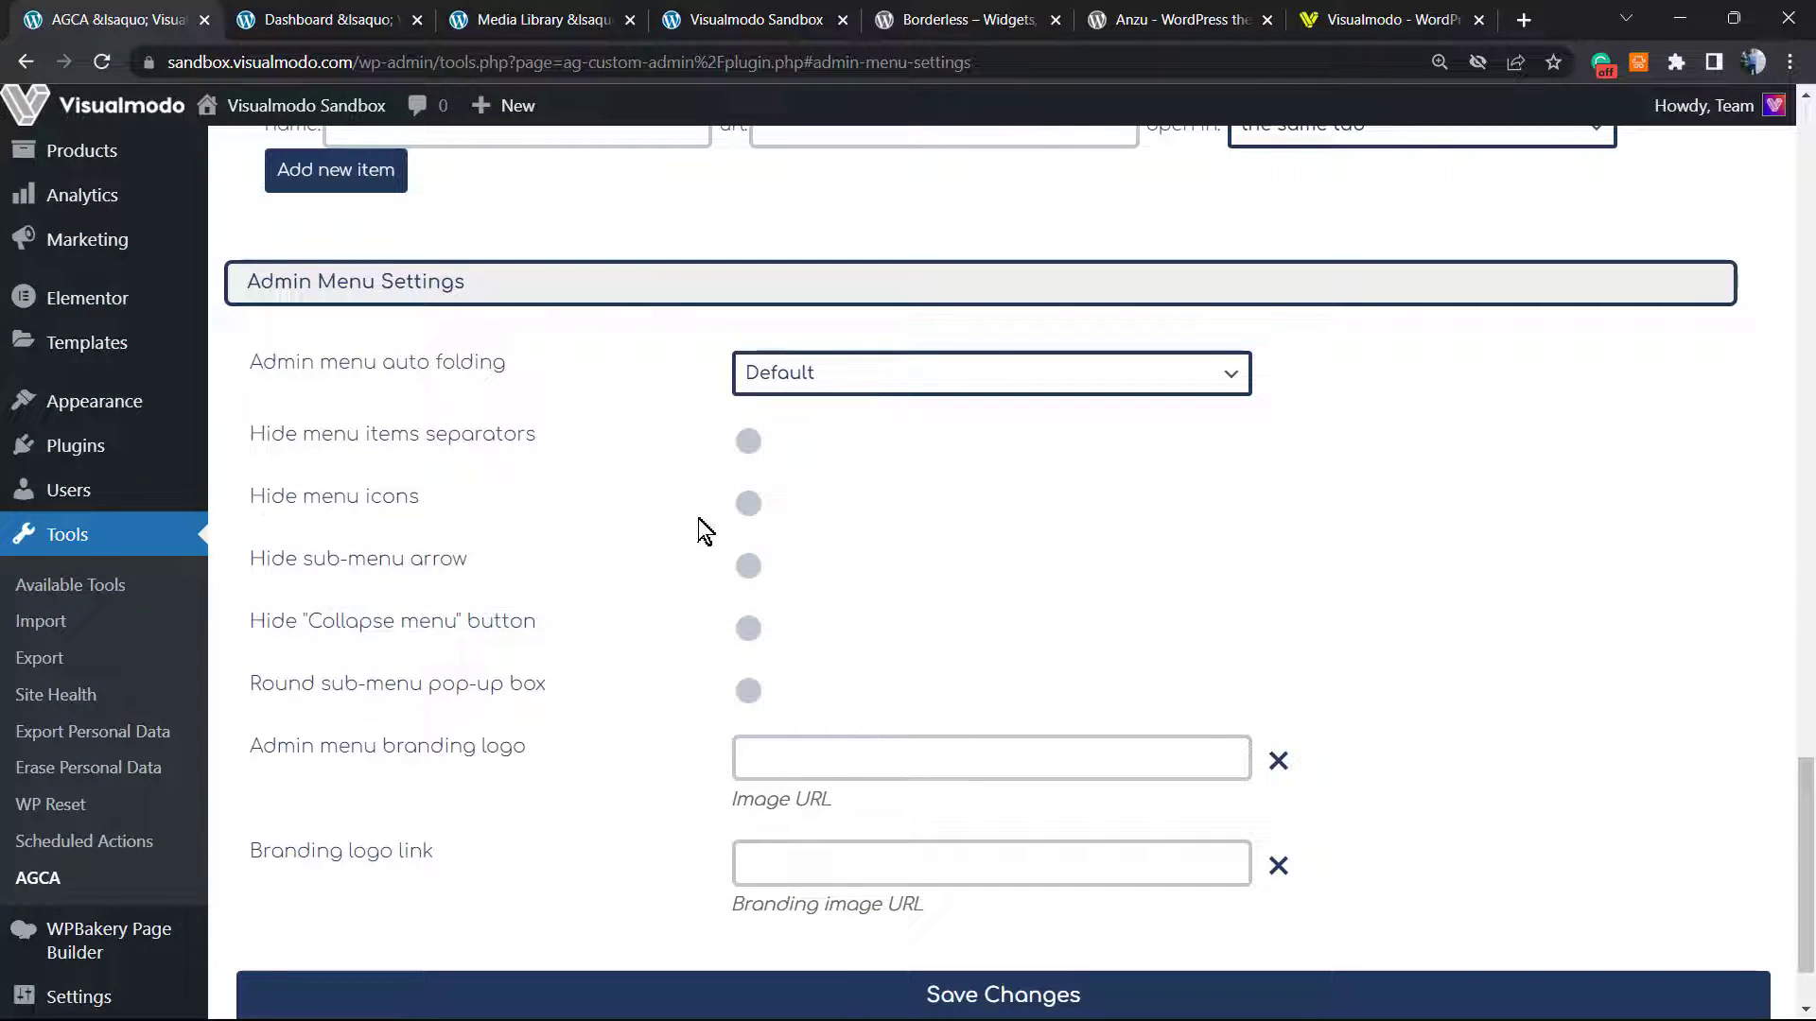
click(745, 504)
click(851, 993)
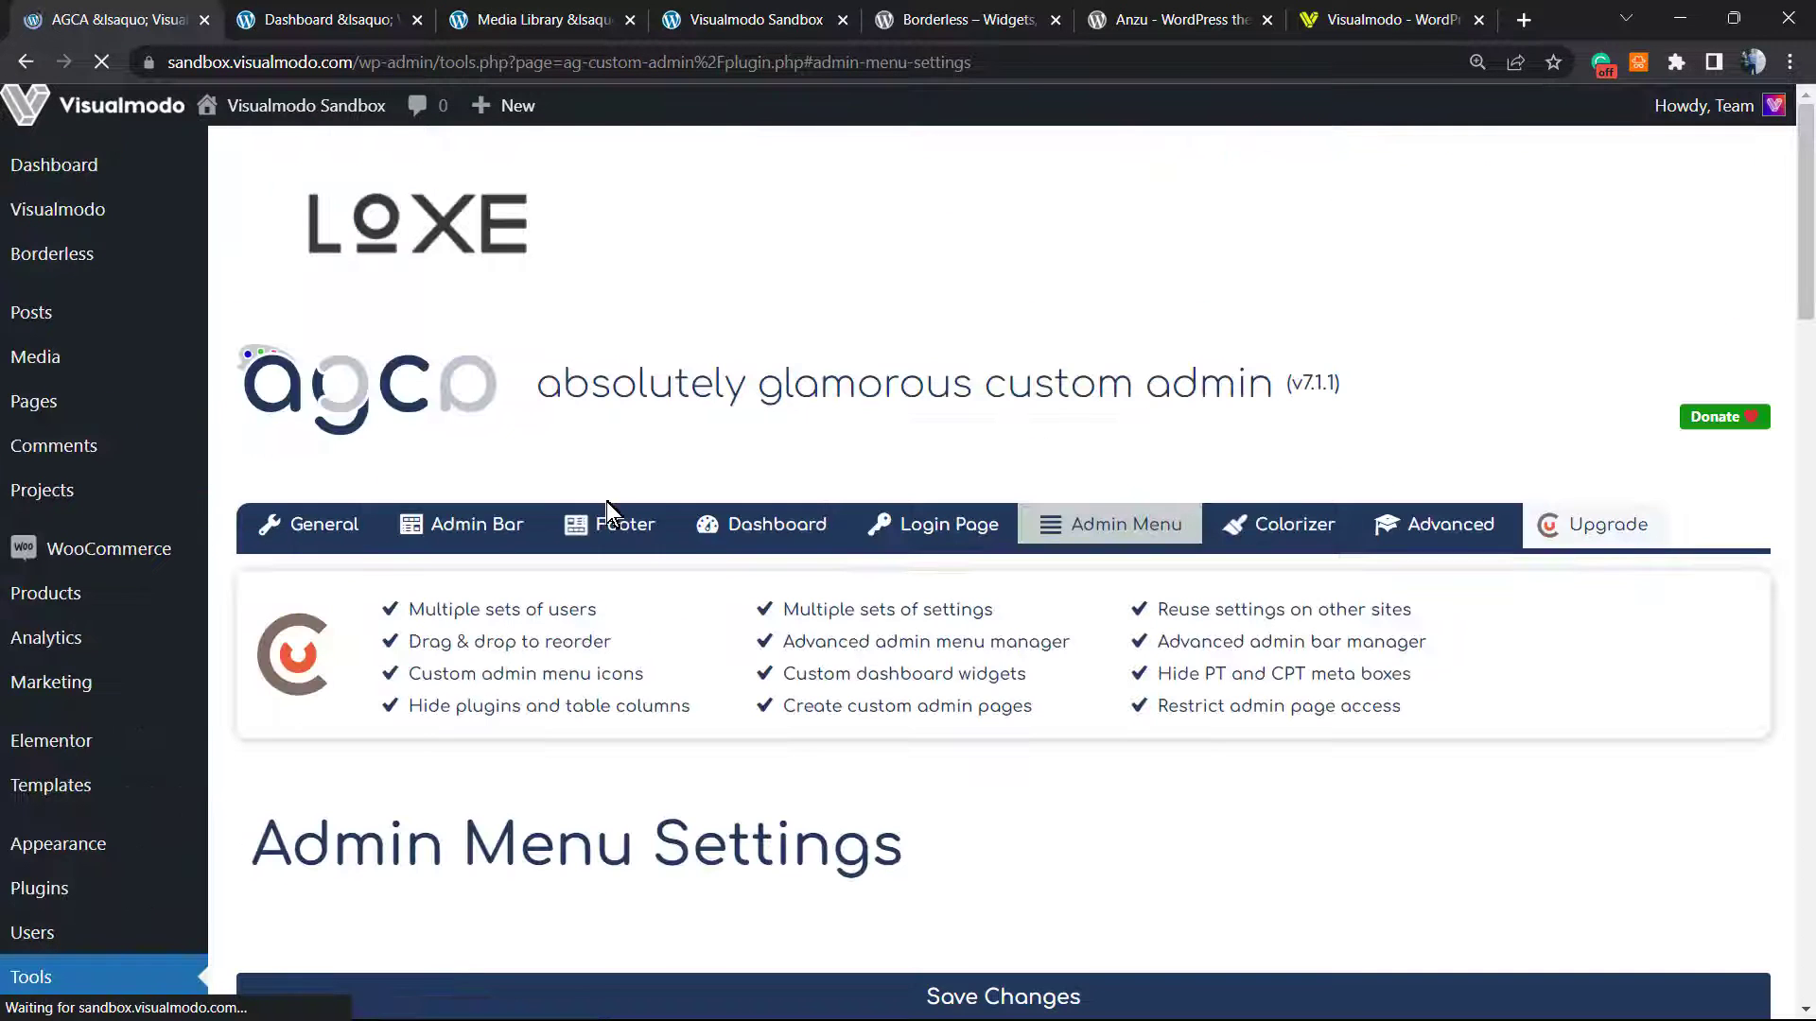
scroll(68, 485, down, 9)
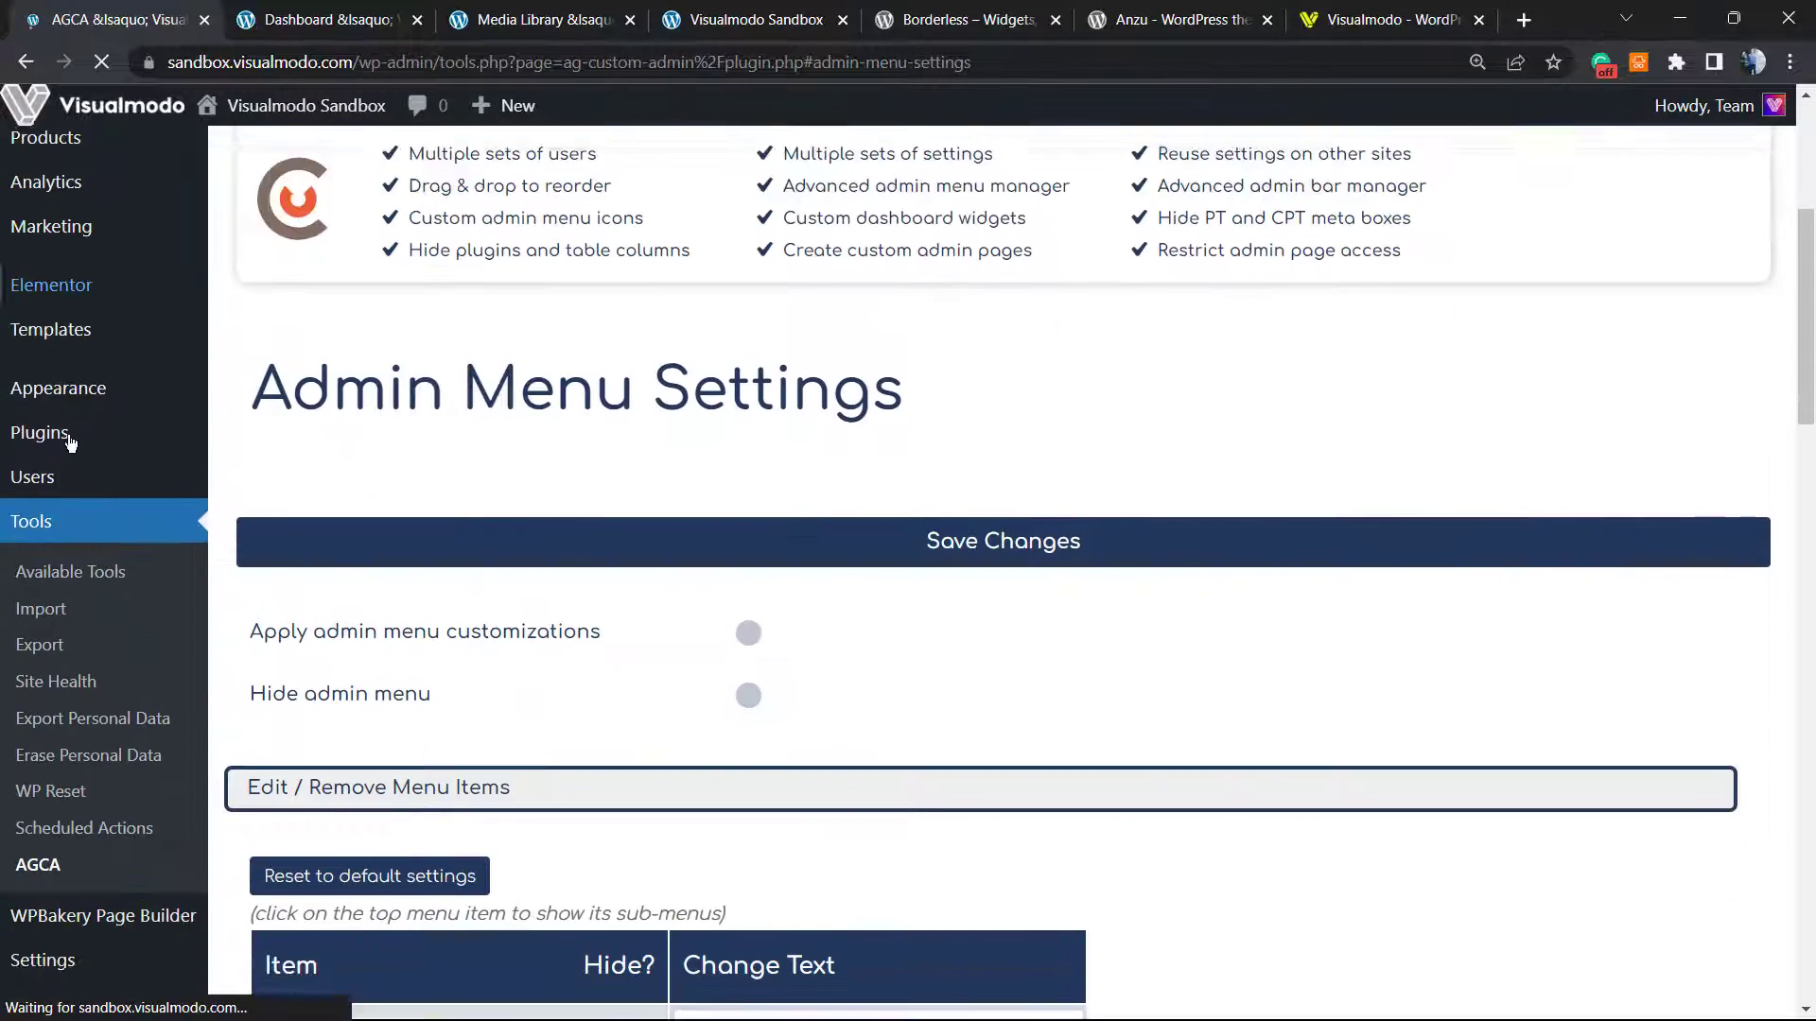
scroll(68, 486, down, 1)
scroll(53, 454, up, 10)
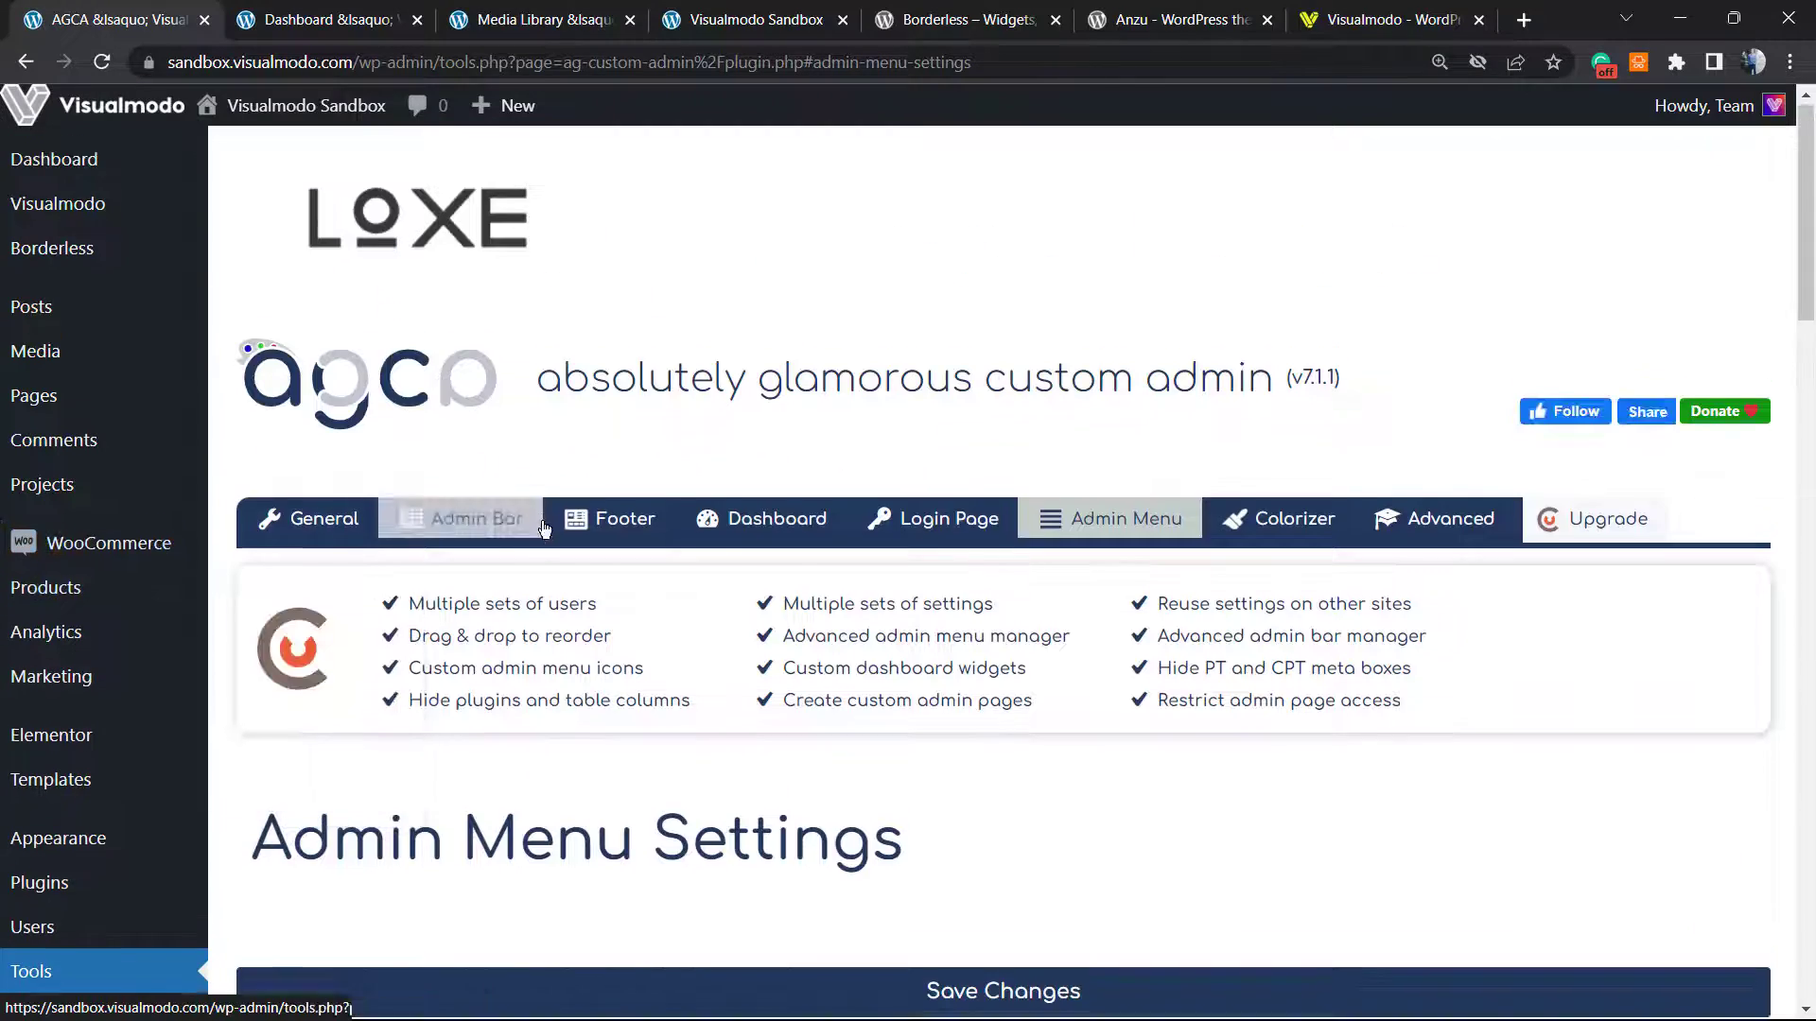
scroll(632, 558, down, 5)
scroll(632, 556, down, 10)
scroll(142, 511, up, 15)
mouse_move(41, 489)
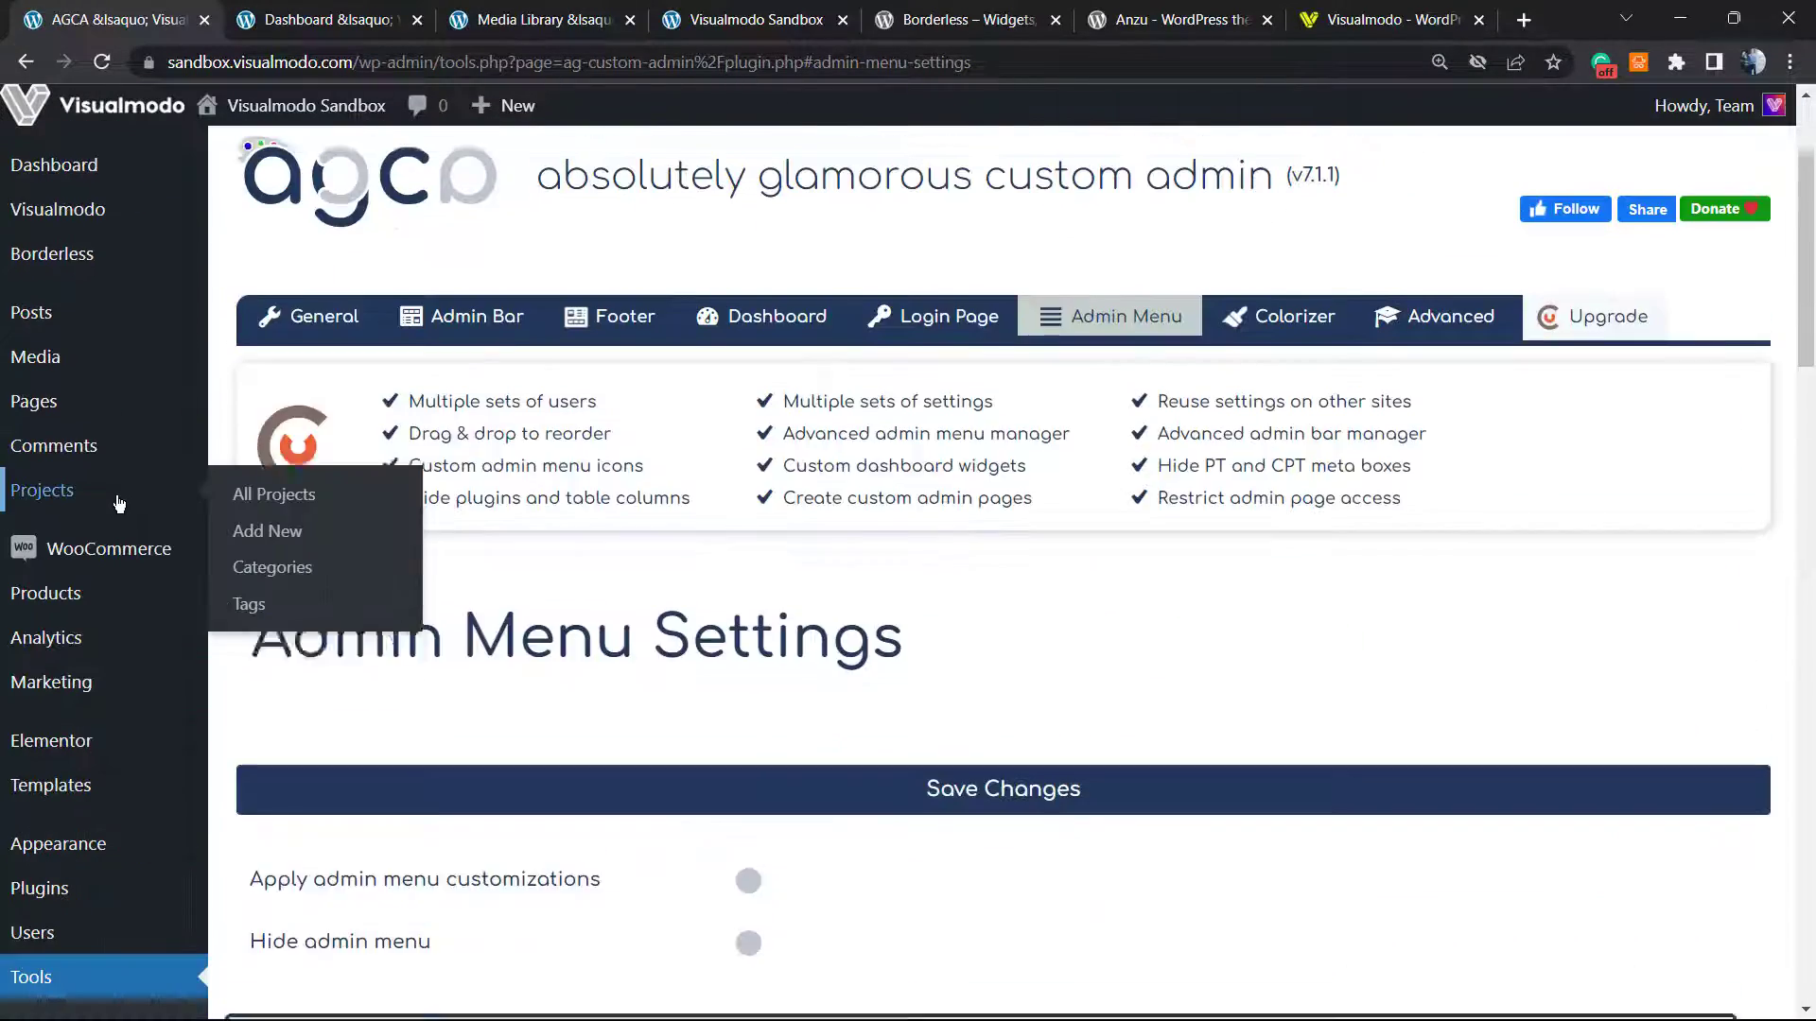
- Turn "Hide menu icons" back off in the Admin Menu Settings
scroll(729, 608, down, 20)
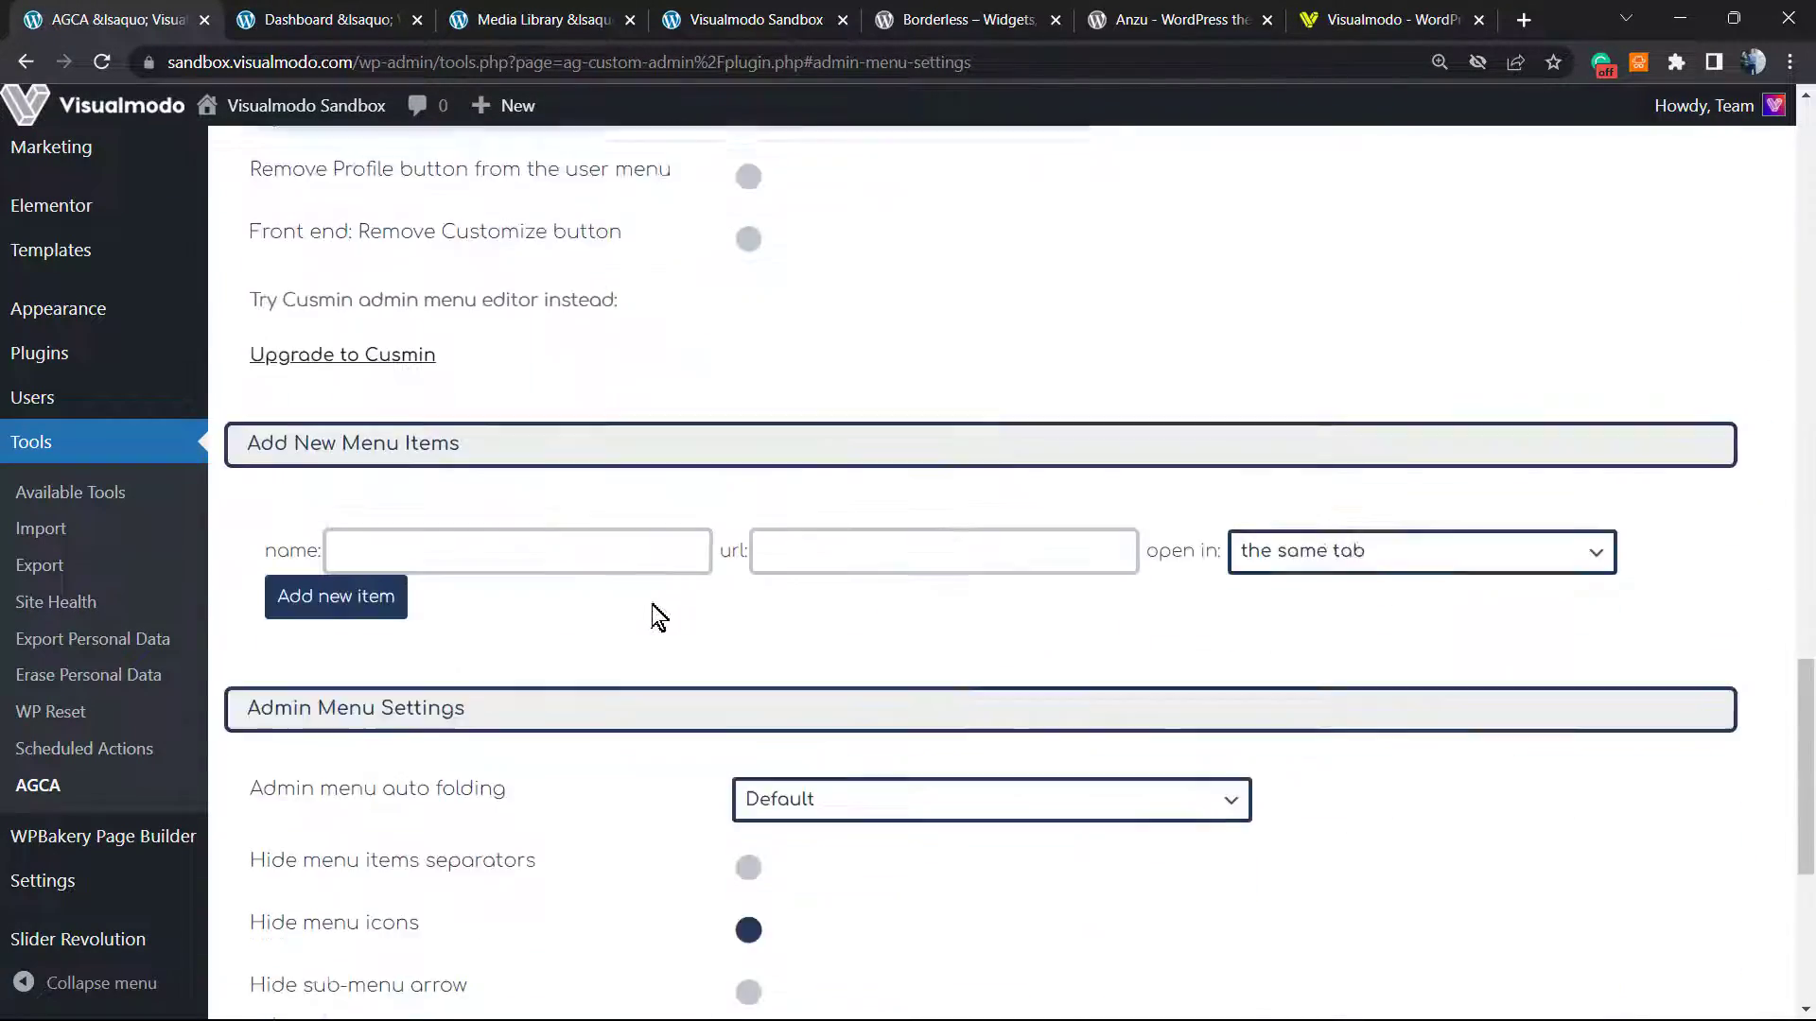
scroll(613, 595, down, 1)
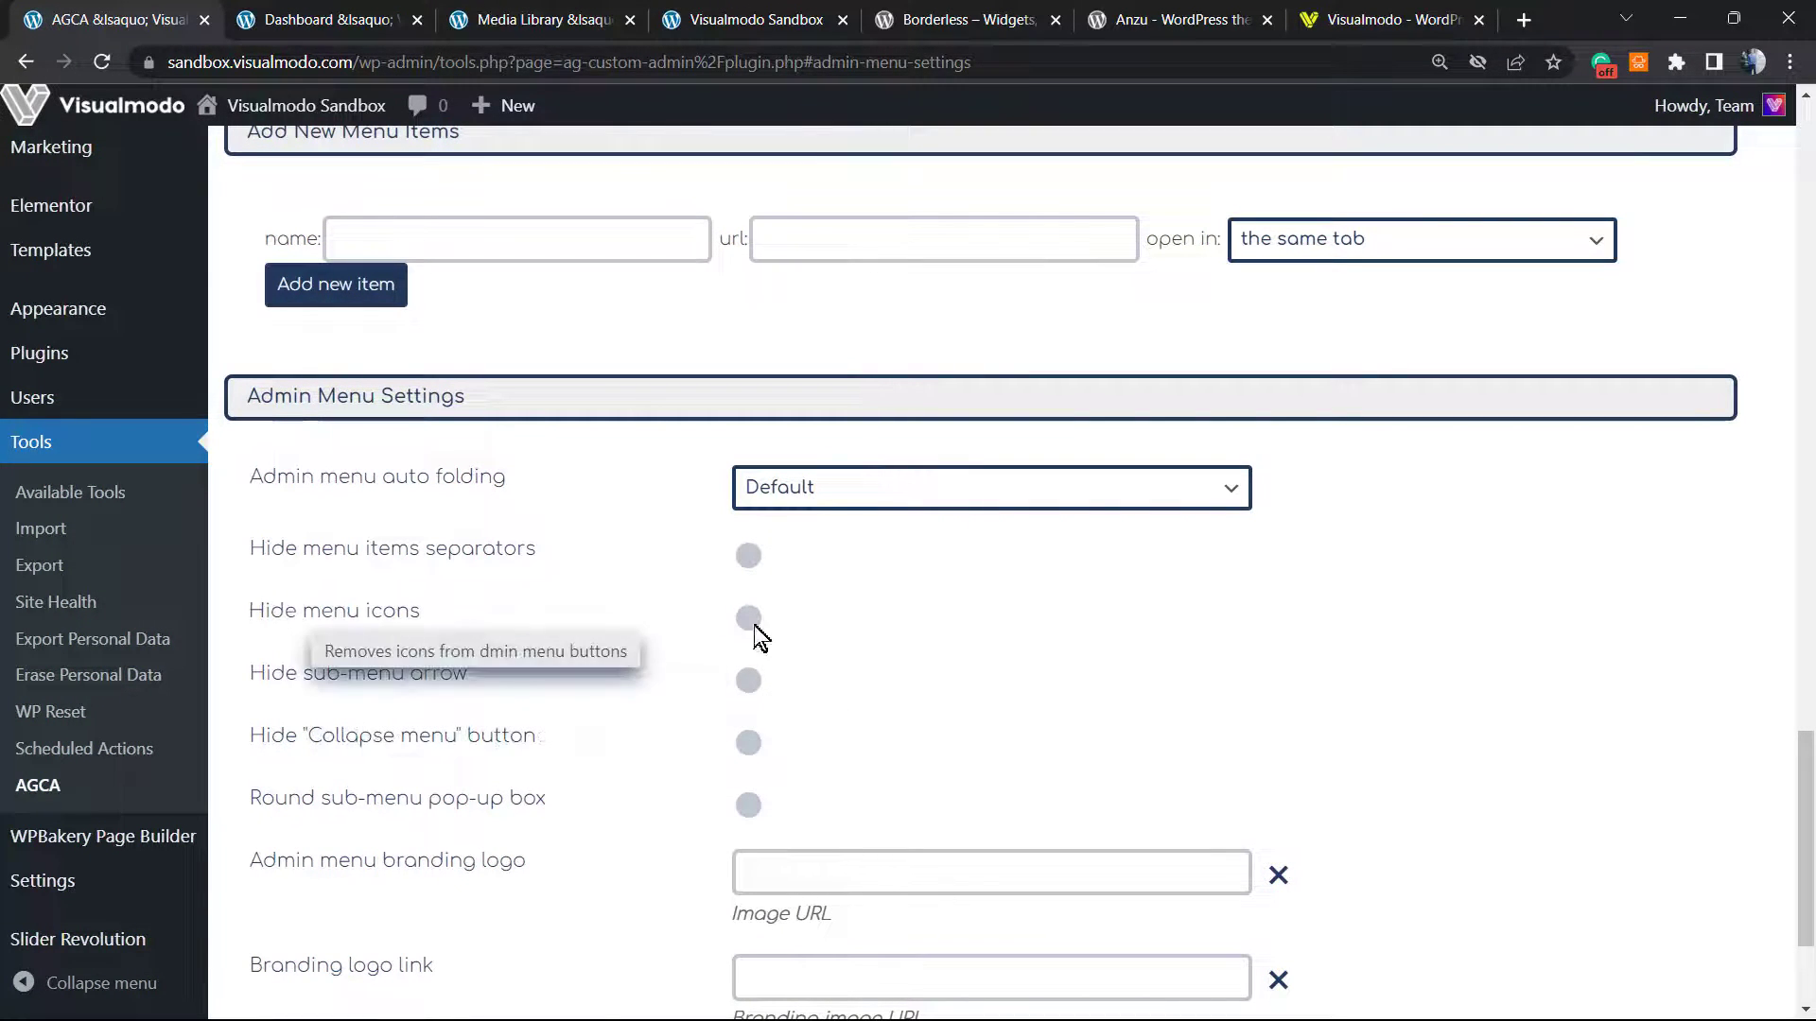
- Review the Admin menu branding logo and branding link fields in the Admin Menu Settings, along with the menu item options
scroll(815, 587, down, 2)
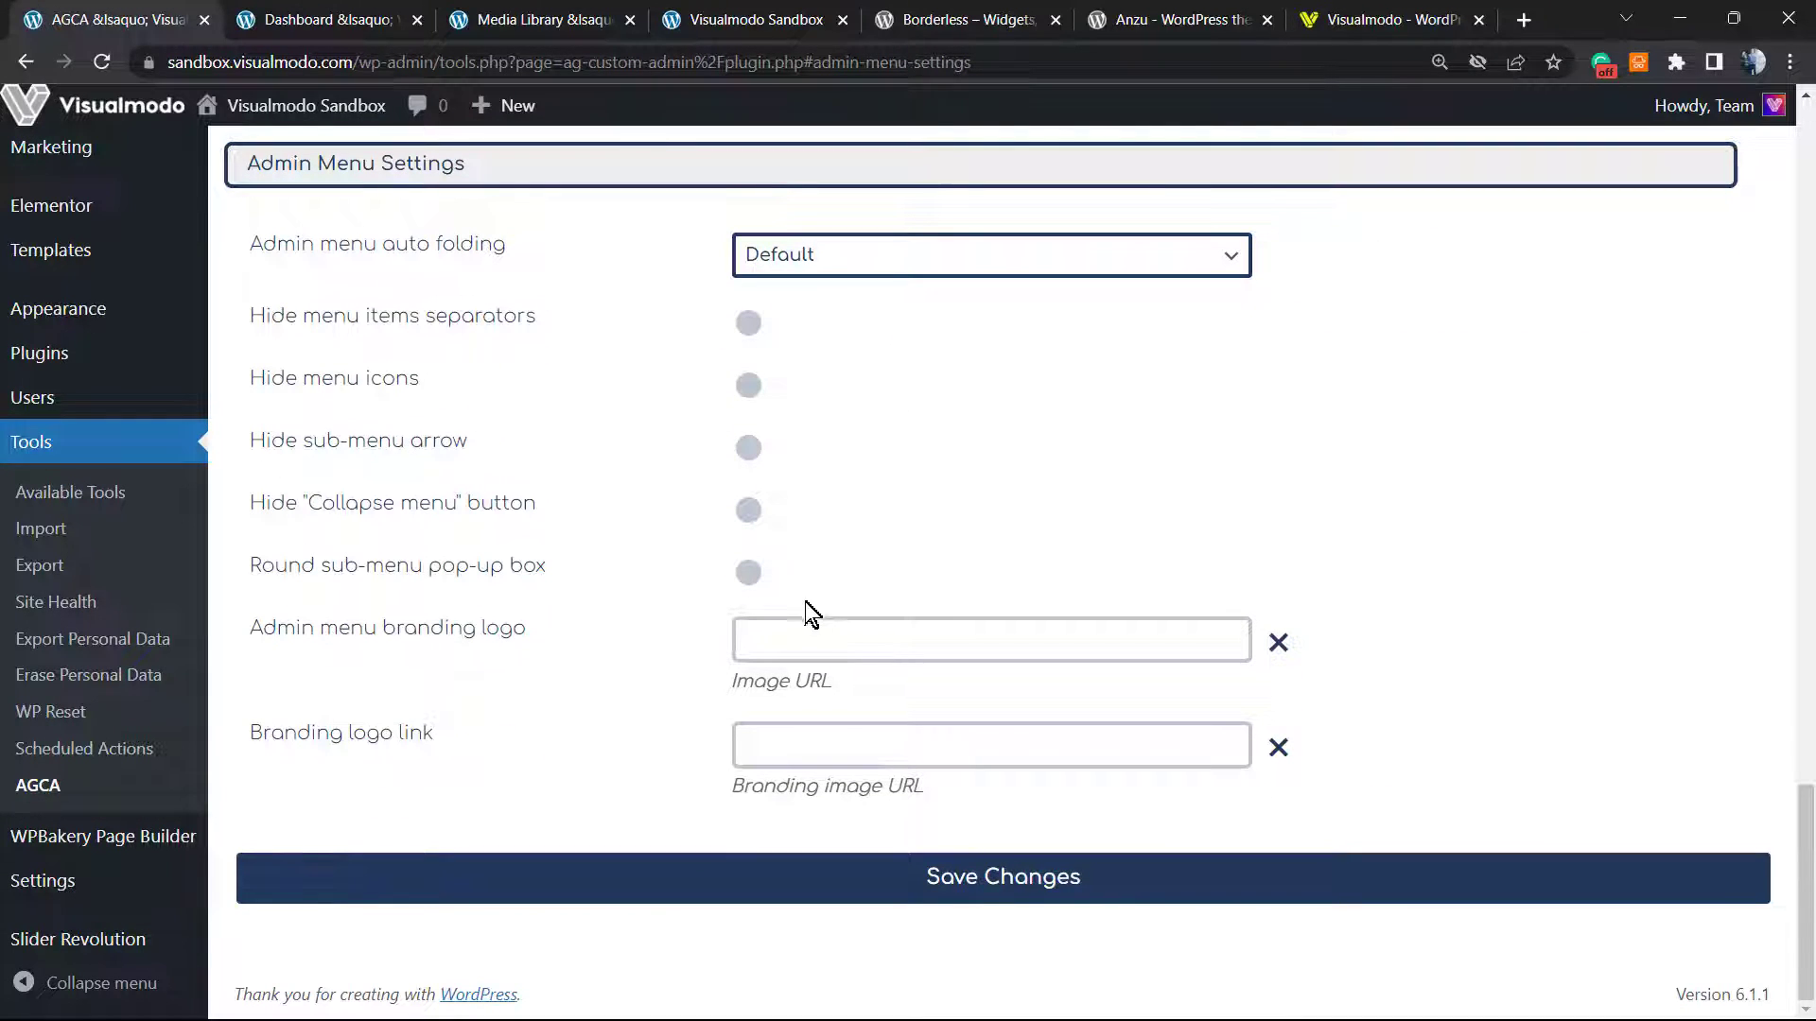
mouse_move(282, 652)
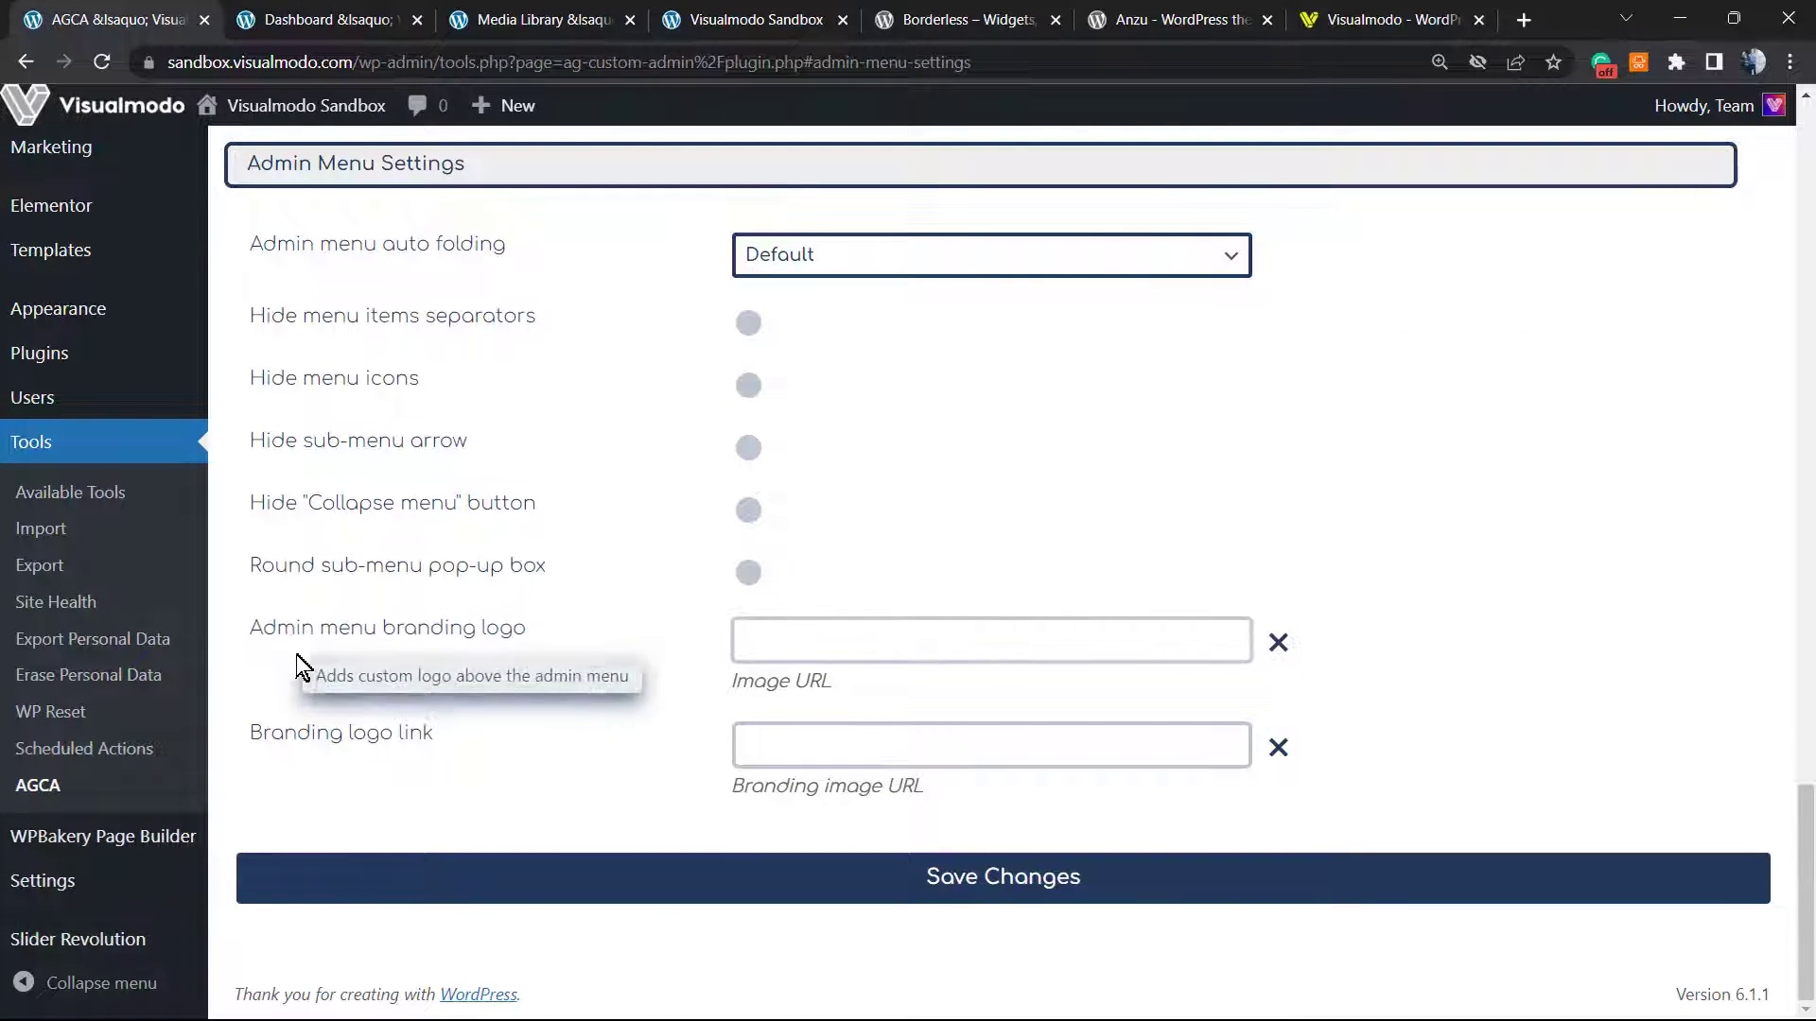
click(958, 639)
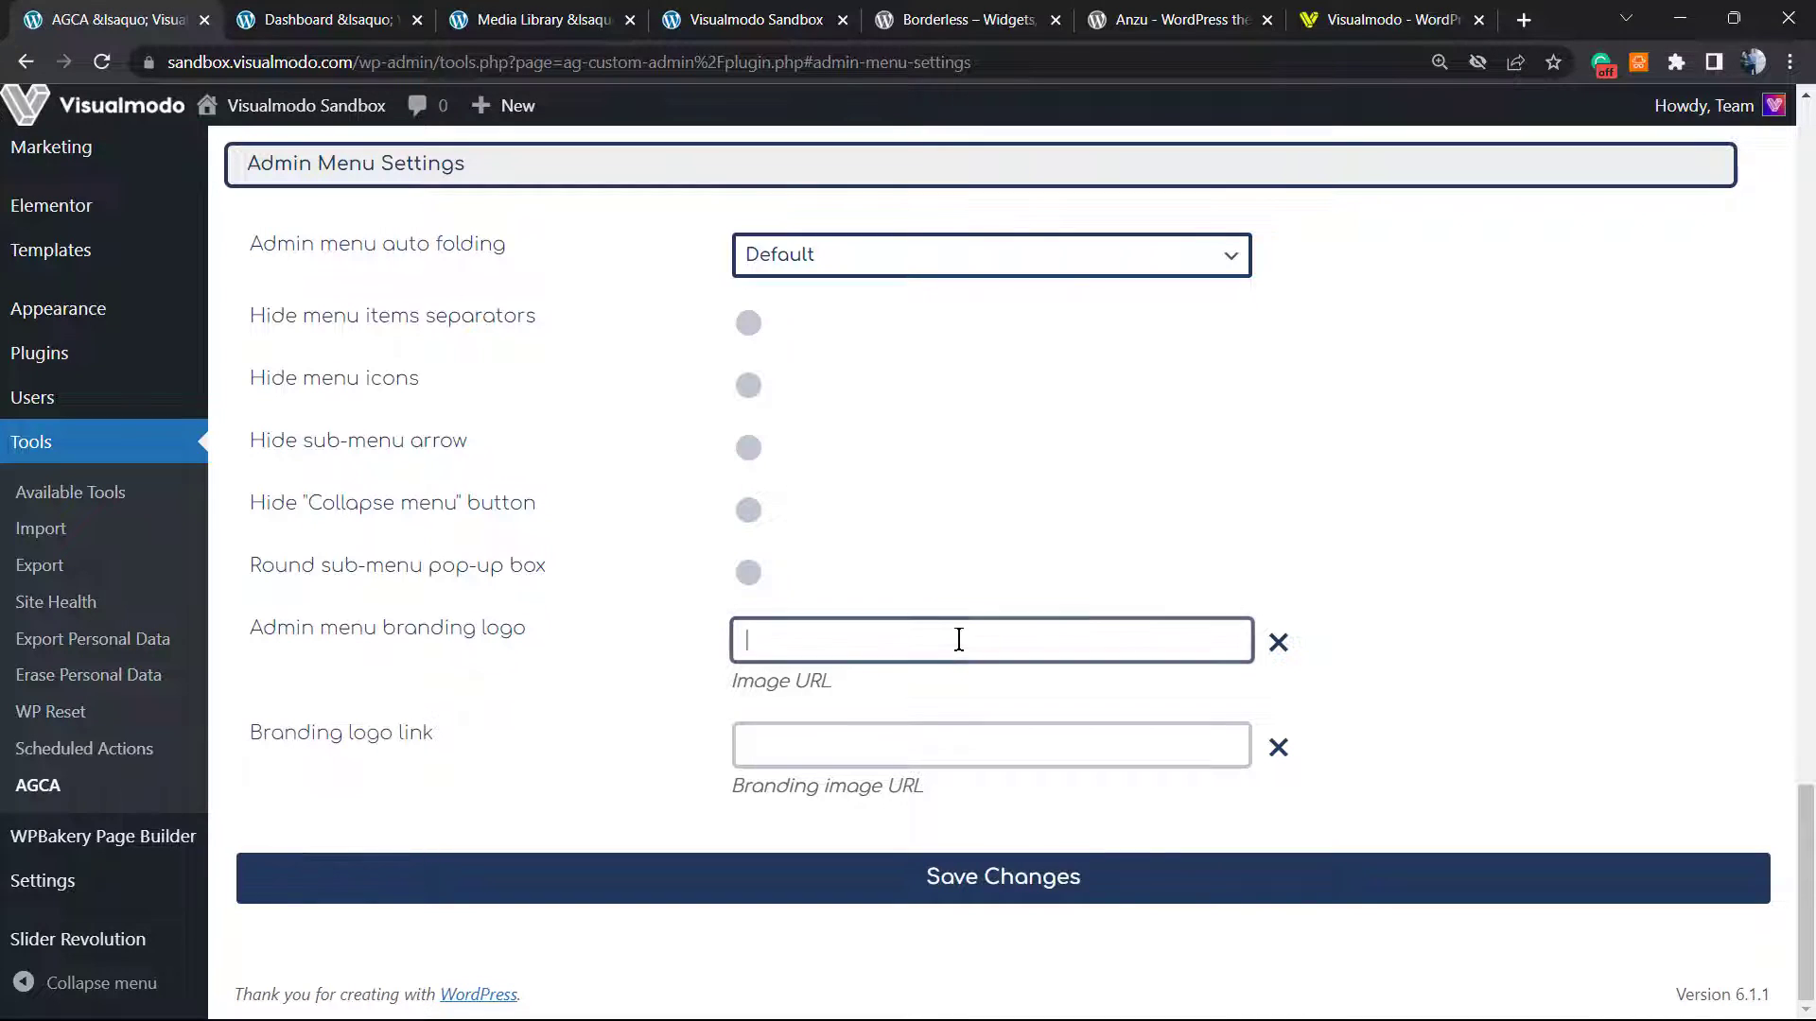
scroll(113, 454, up, 15)
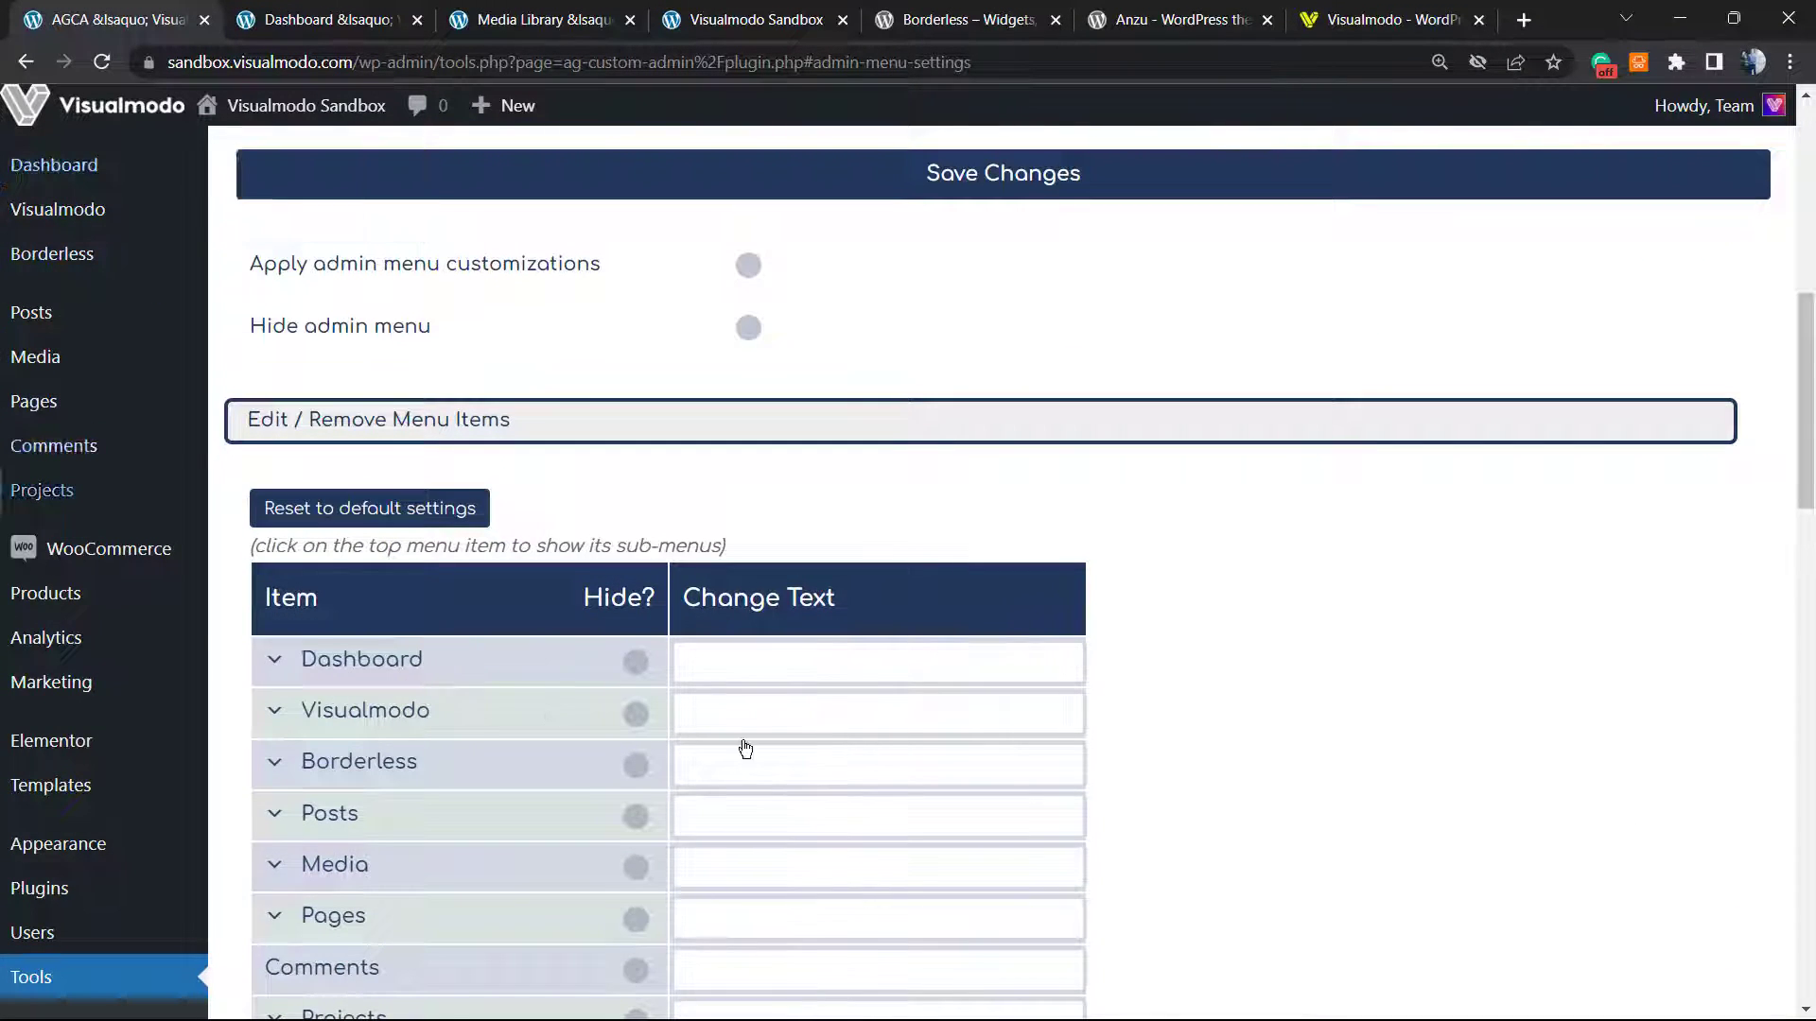
scroll(740, 747, down, 15)
click(635, 897)
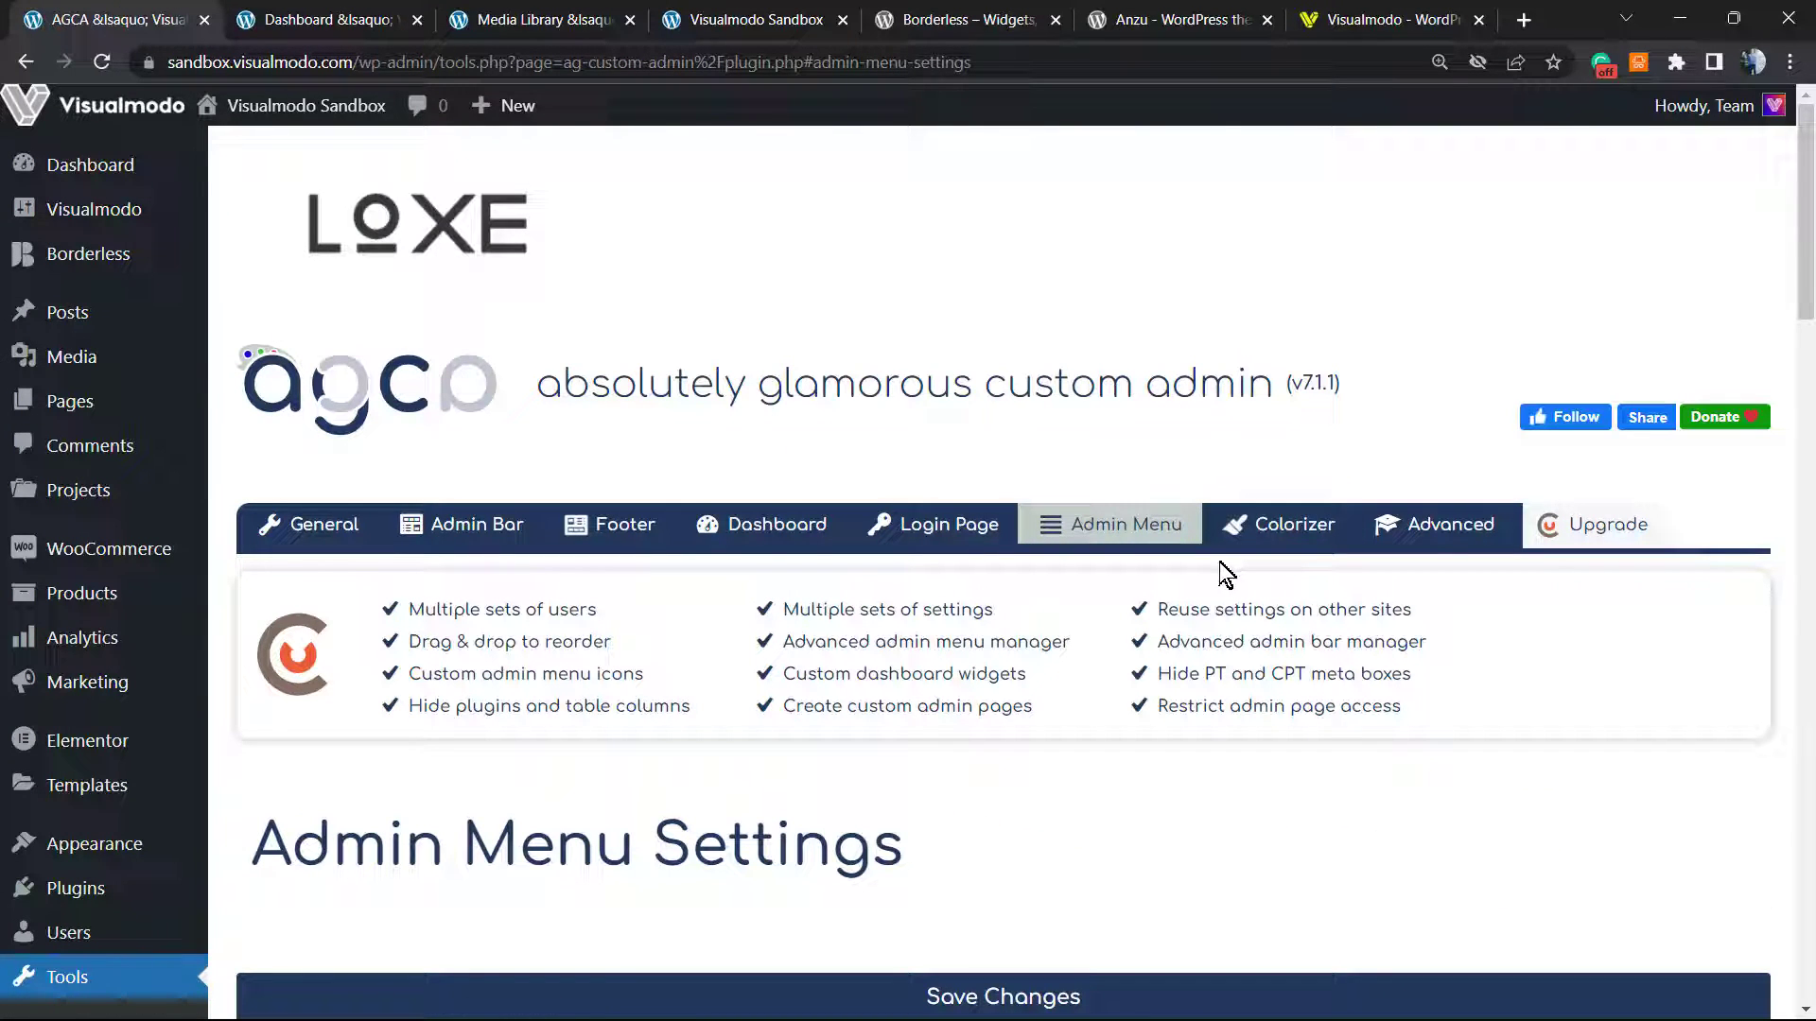
- Open the Colorizer settings and set the global Background color to black, #000000
click(1273, 522)
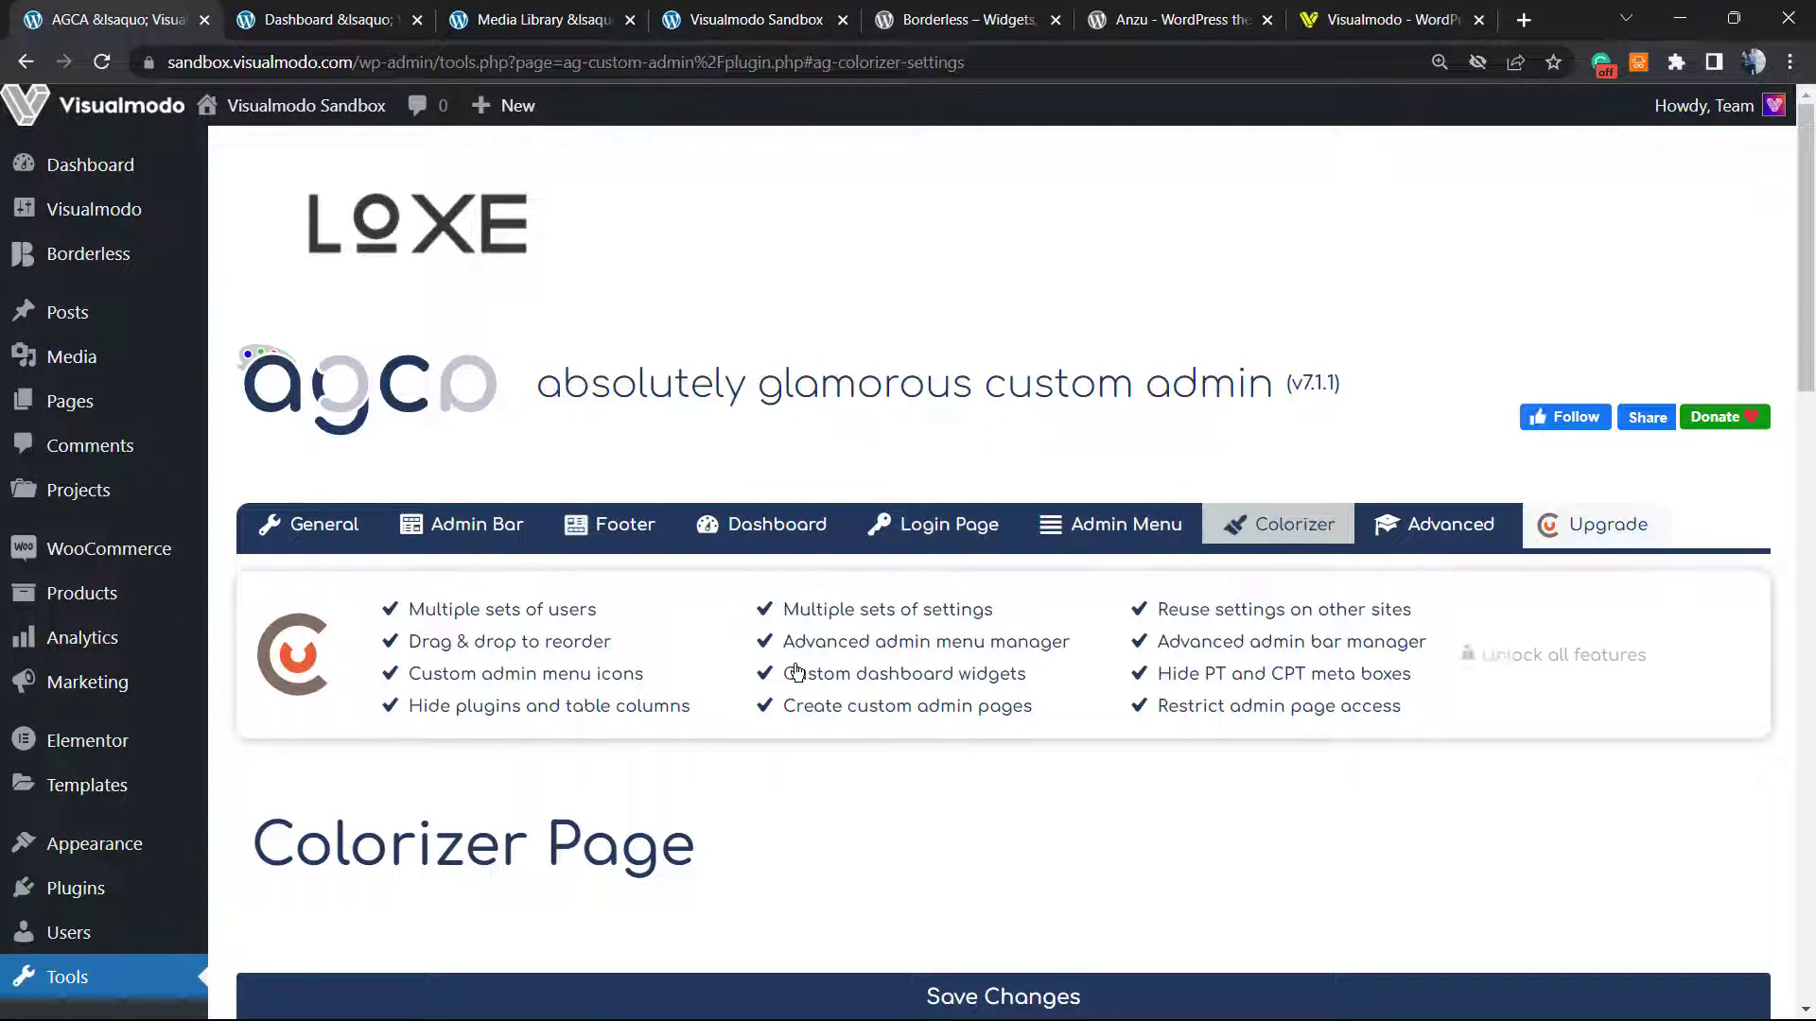
scroll(753, 601, down, 5)
scroll(754, 601, down, 1)
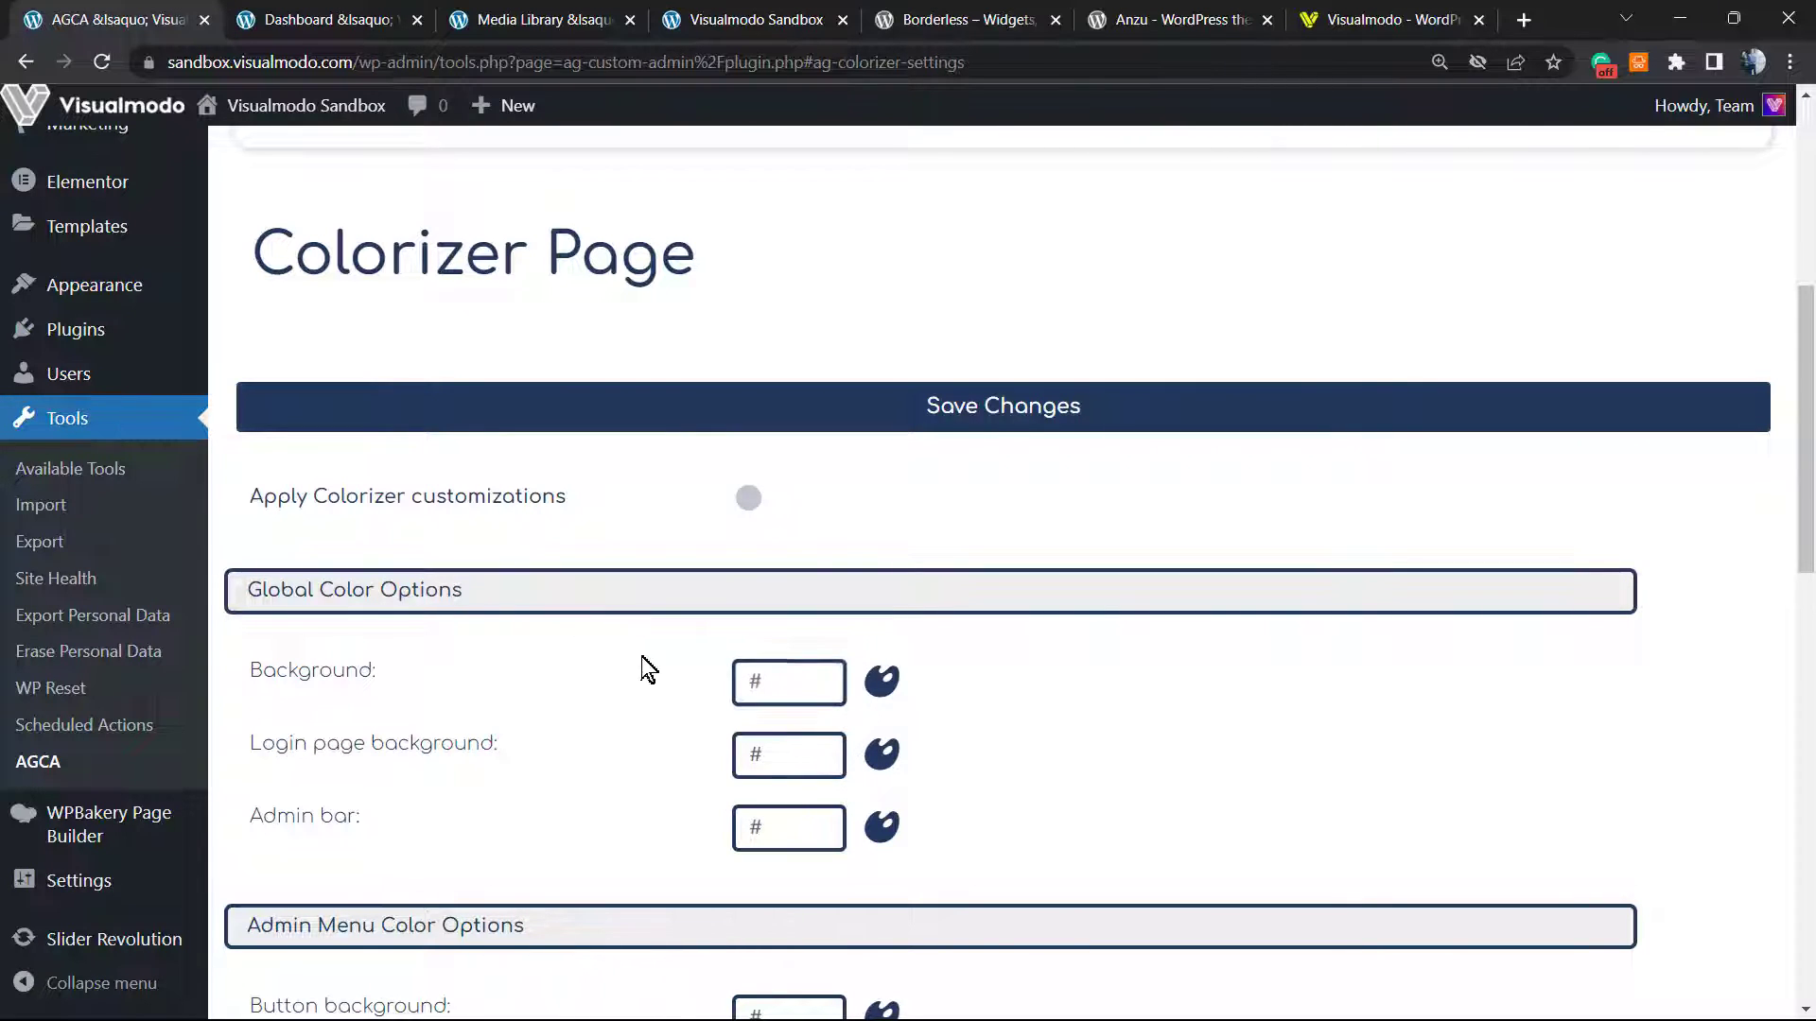
scroll(632, 656, down, 2)
click(779, 451)
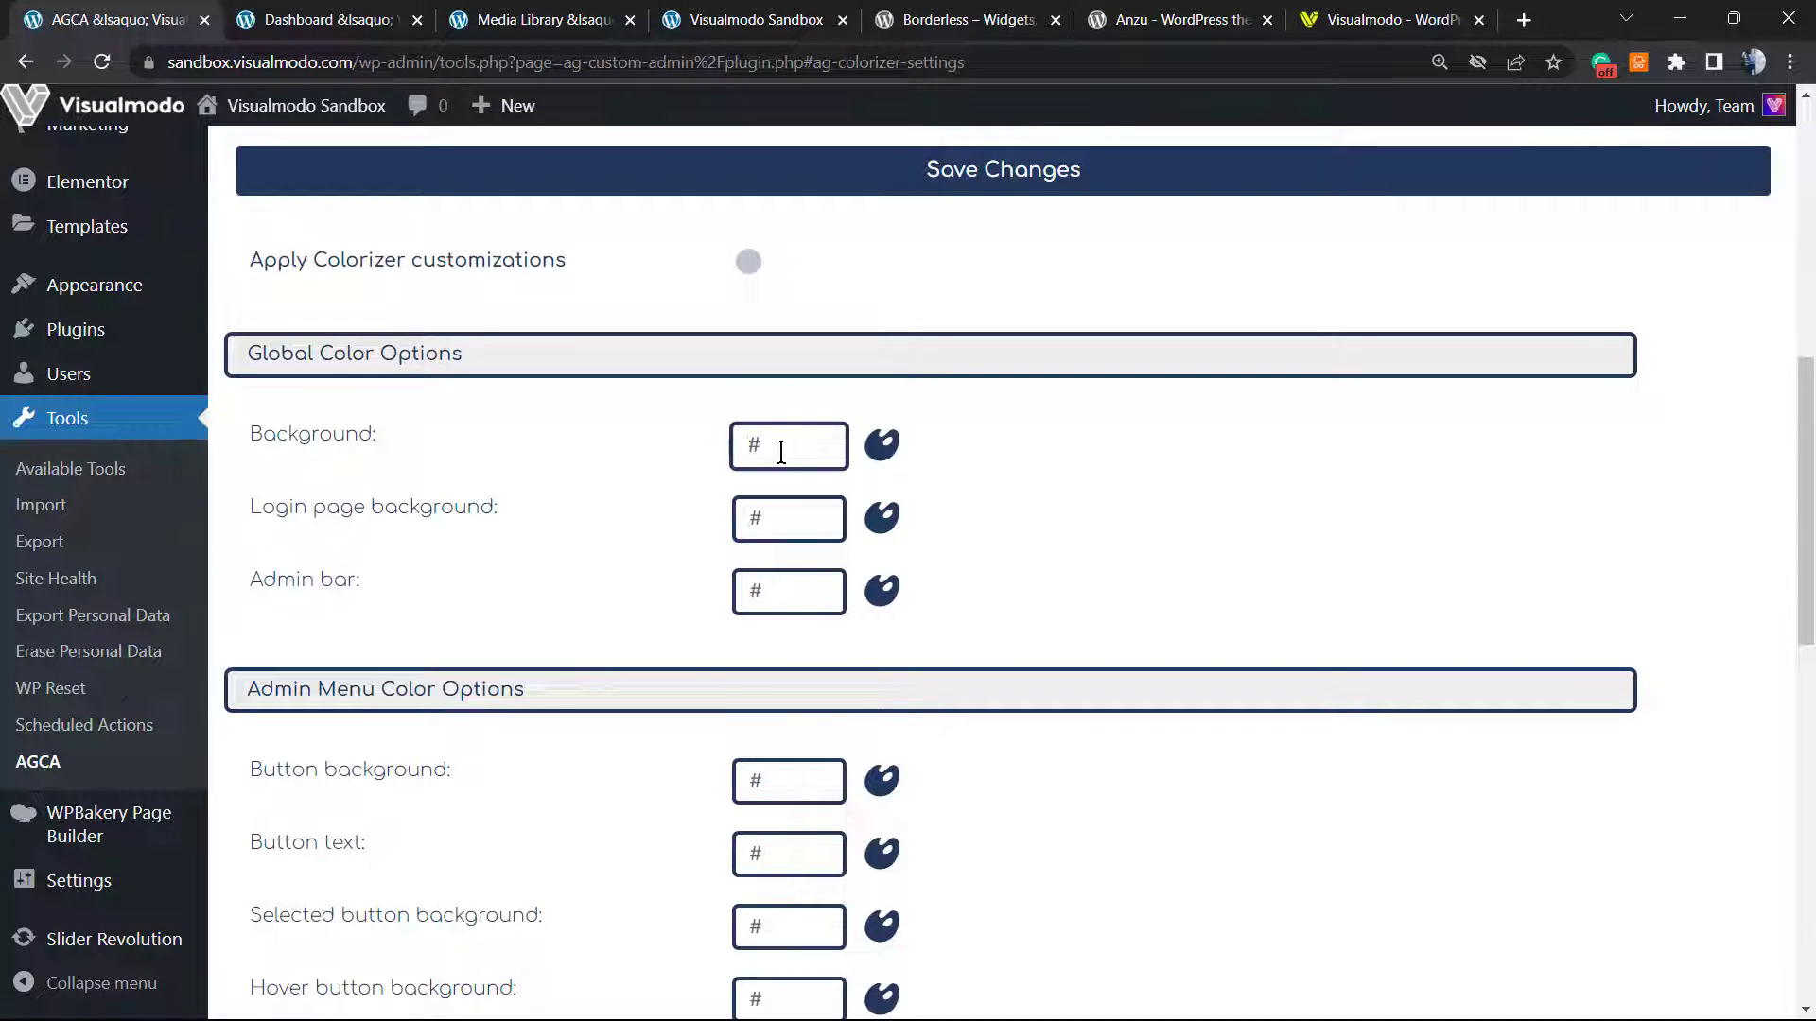
click(874, 458)
mouse_move(1102, 482)
mouse_down()
mouse_move(1177, 491)
mouse_move(1170, 546)
mouse_up()
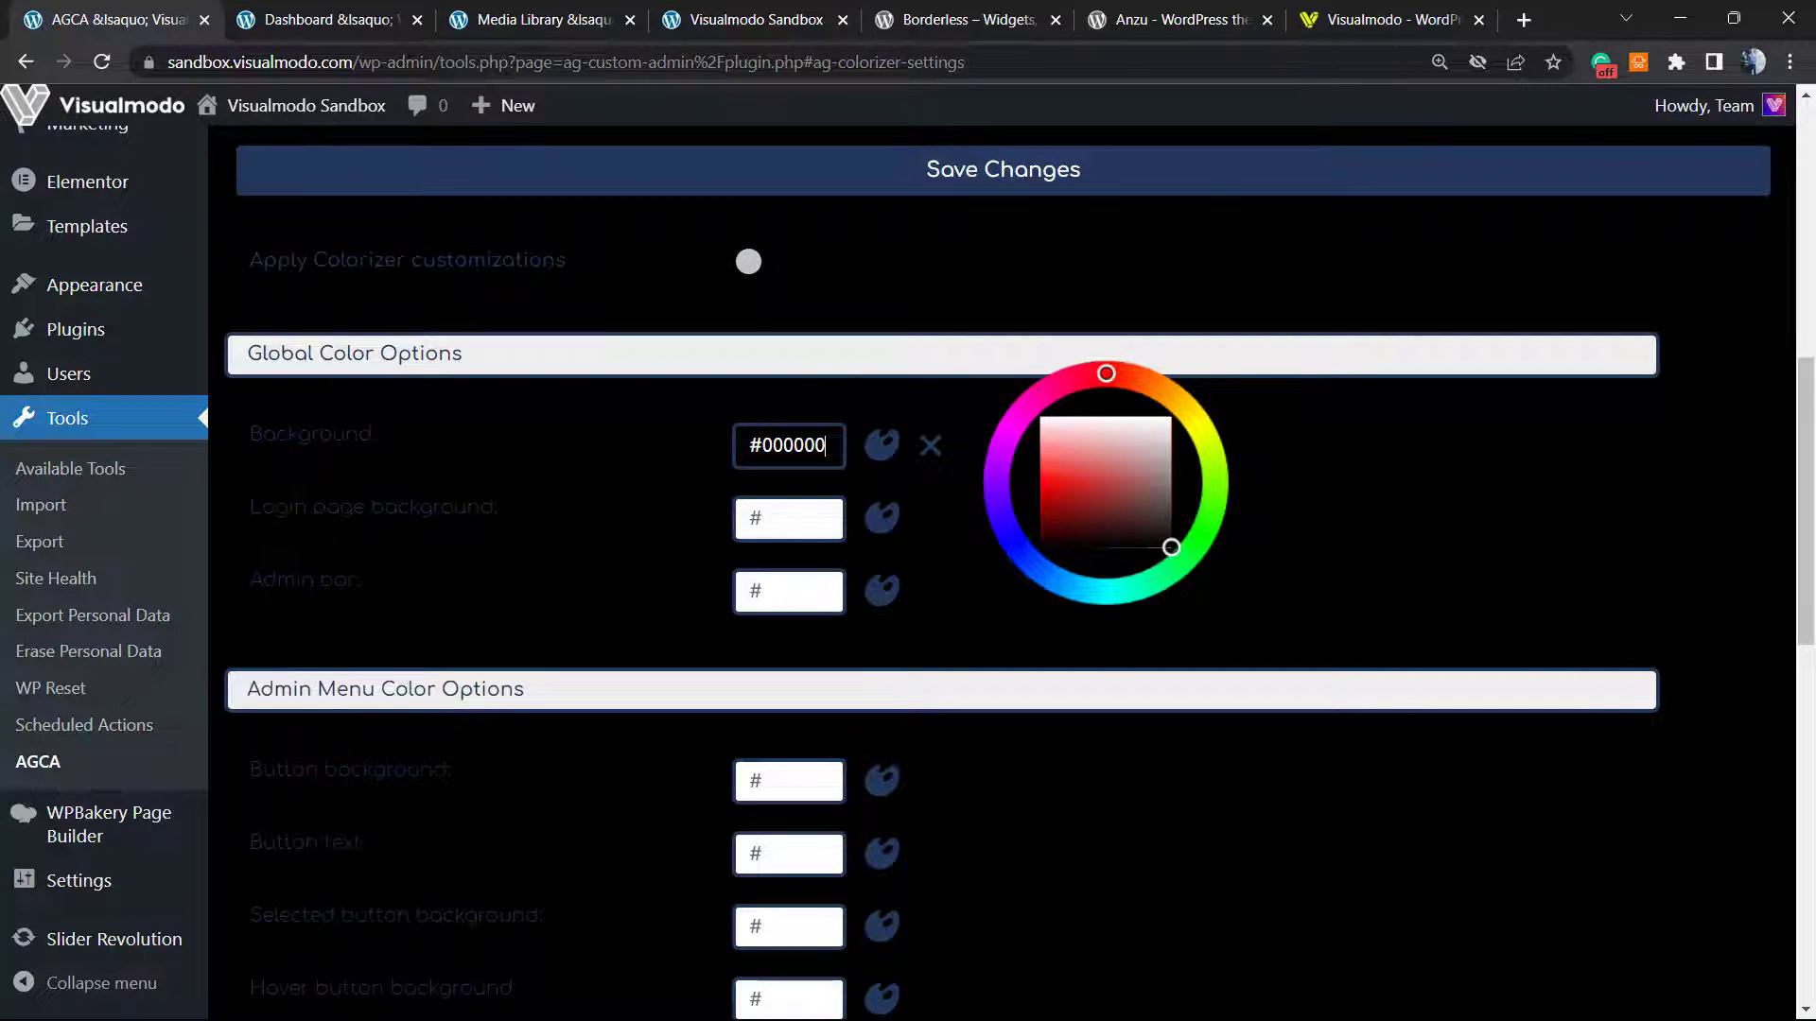
click(569, 558)
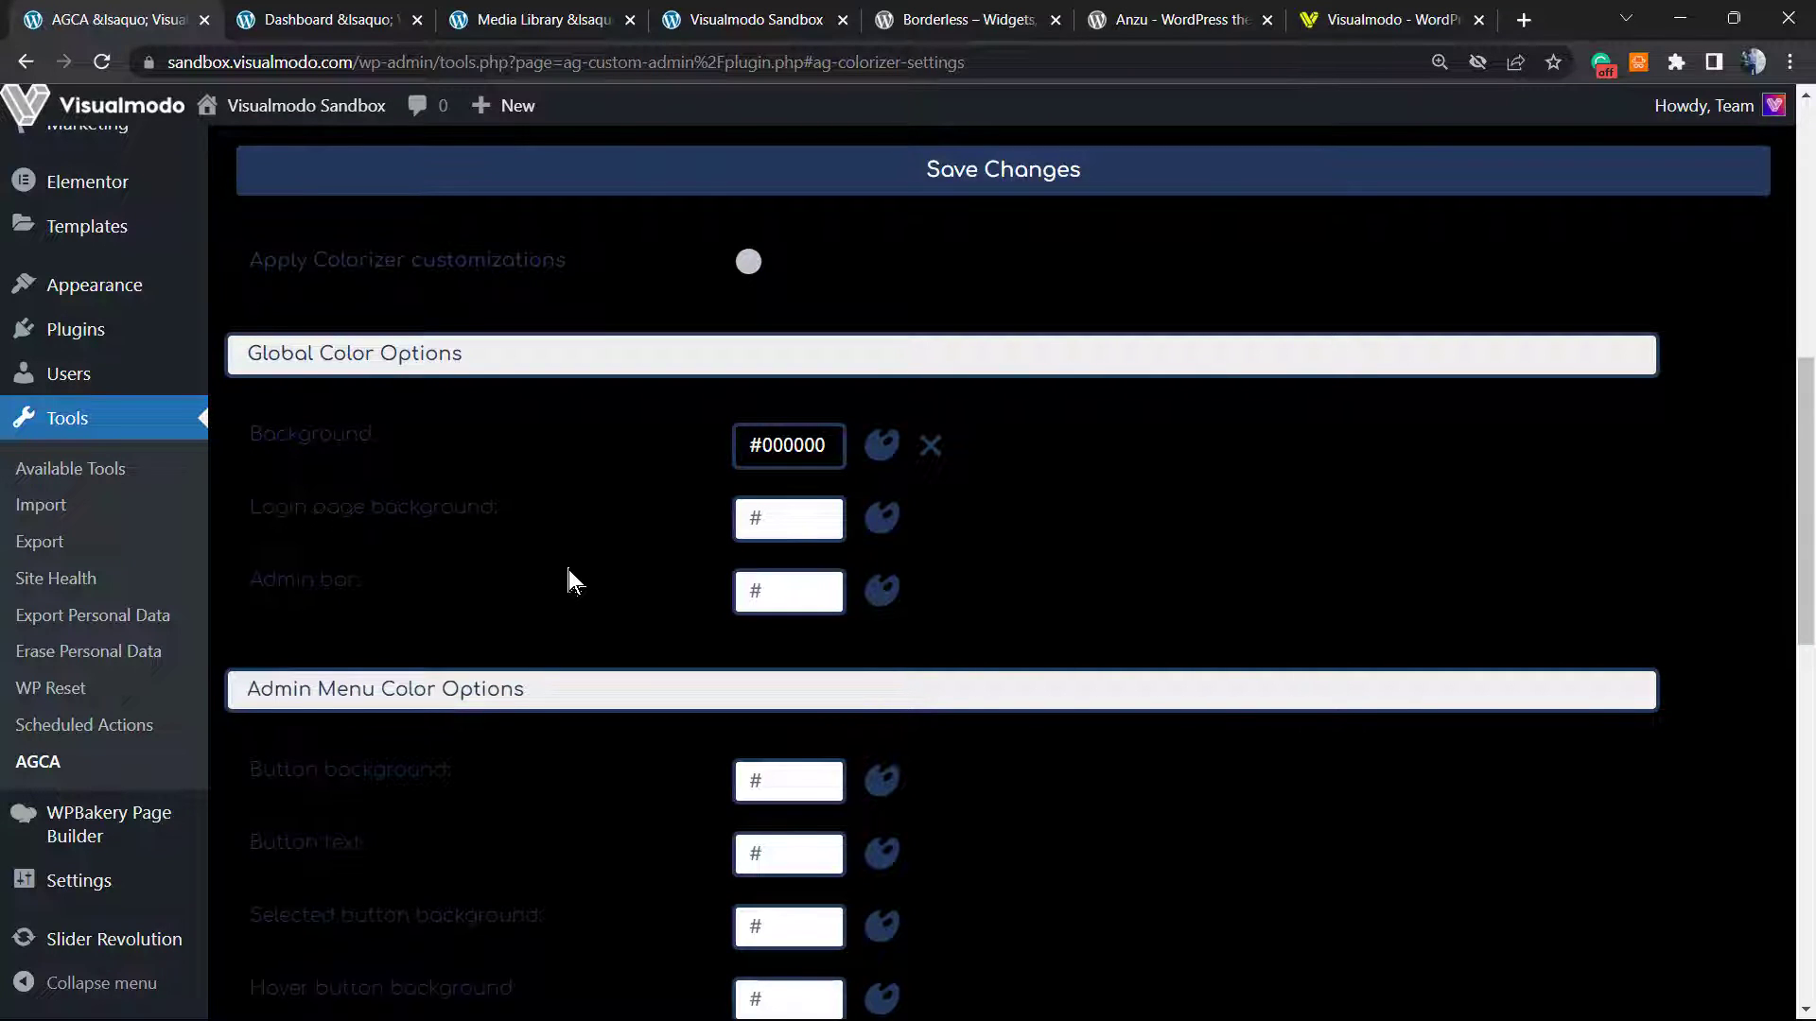
- Set the Content text color in the Font Color Options to white, #ffffff
scroll(507, 639, down, 5)
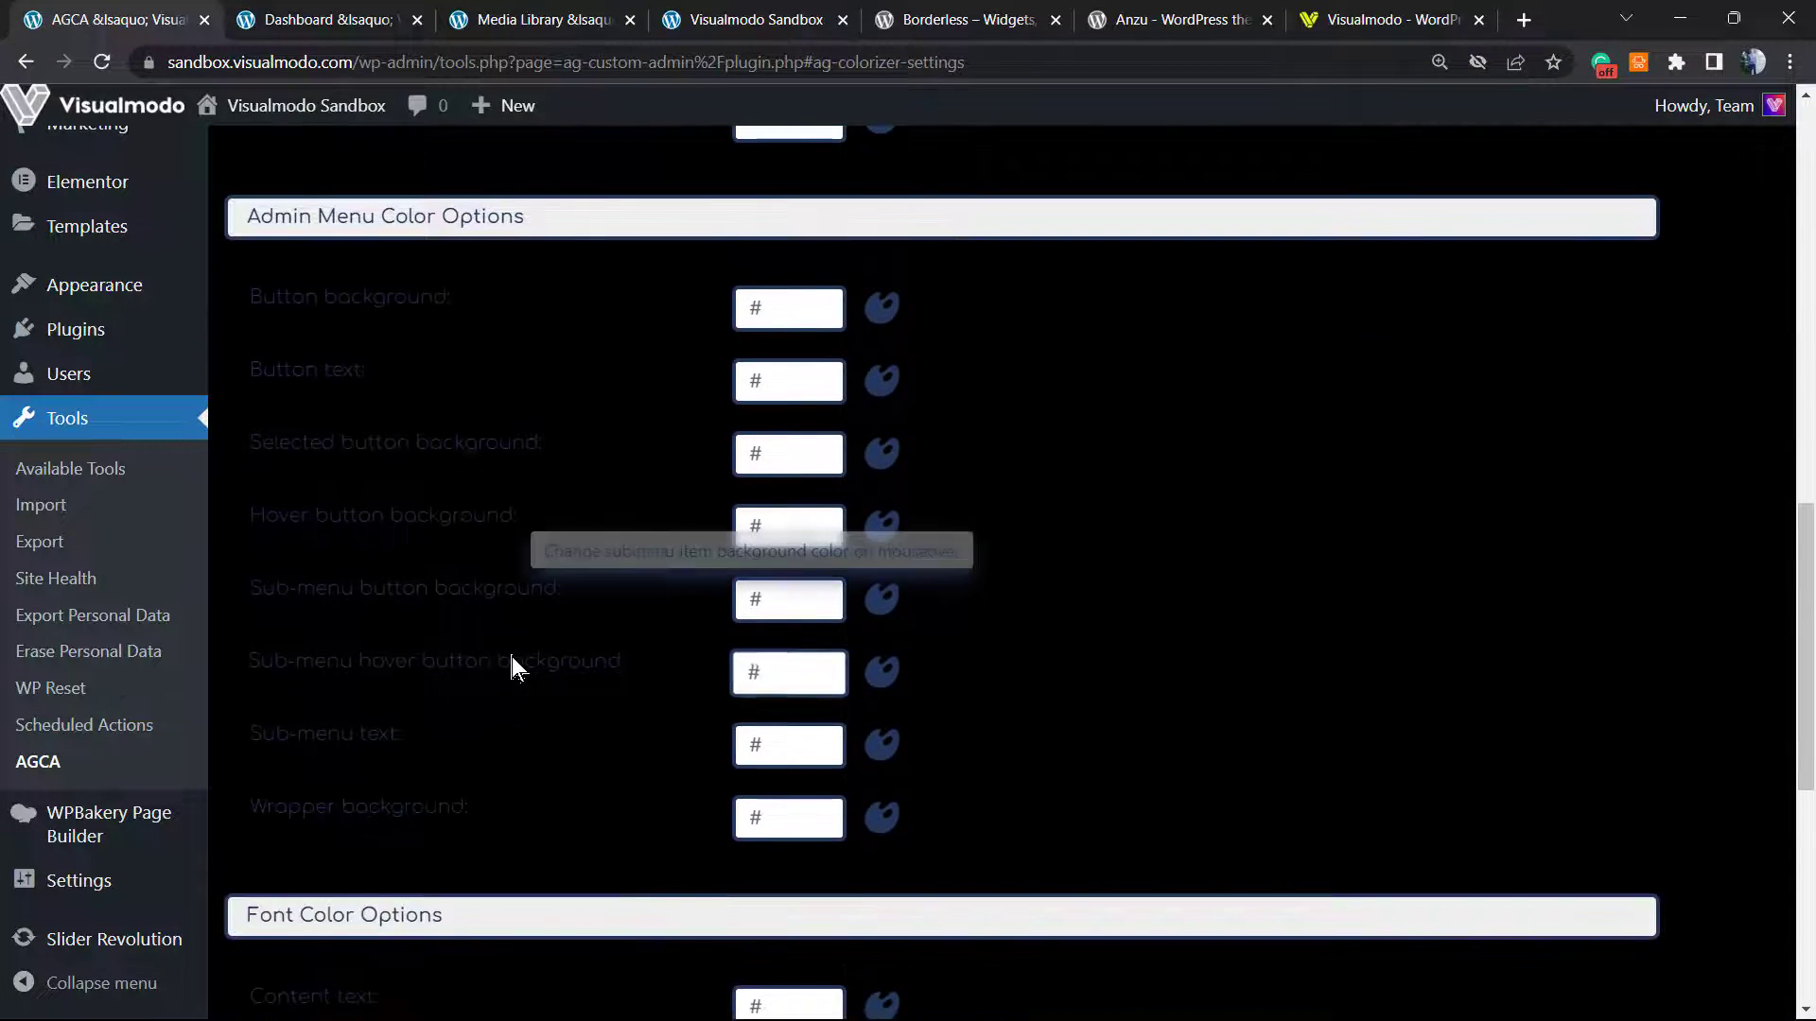
scroll(512, 662, down, 3)
scroll(308, 688, down, 2)
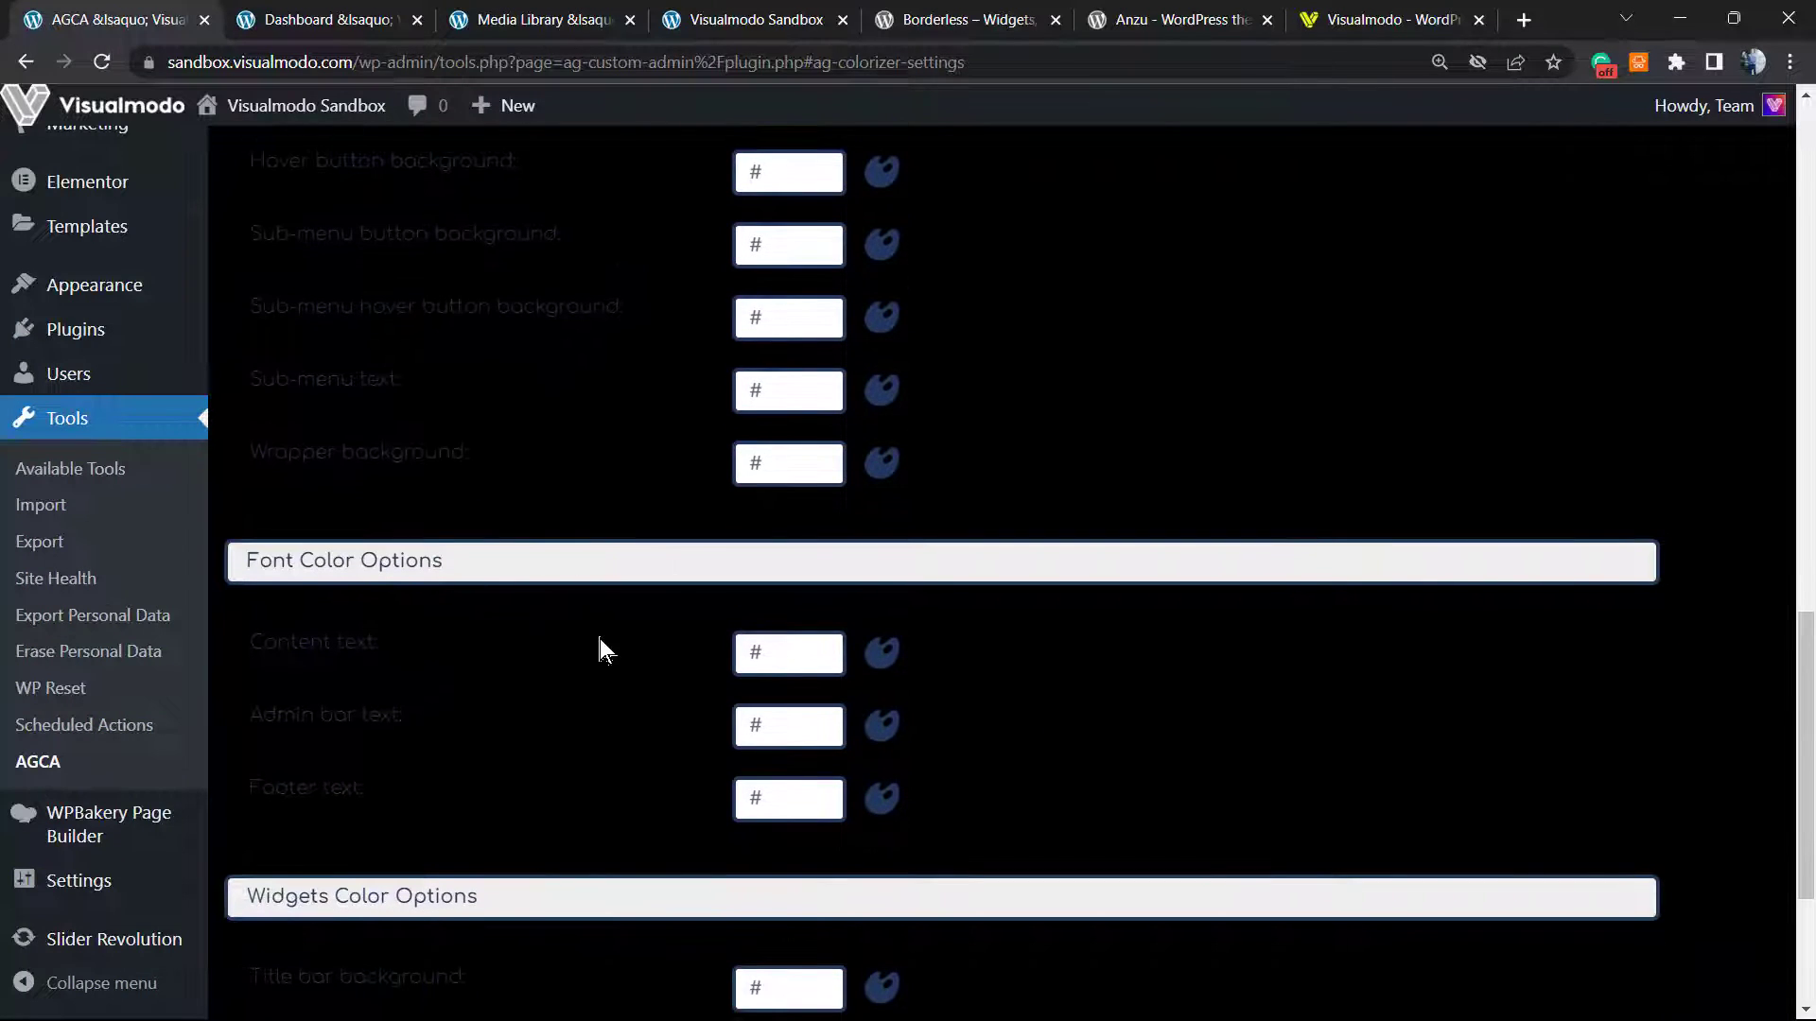
click(887, 668)
click(1155, 648)
drag(1155, 649, 1049, 601)
click(1432, 617)
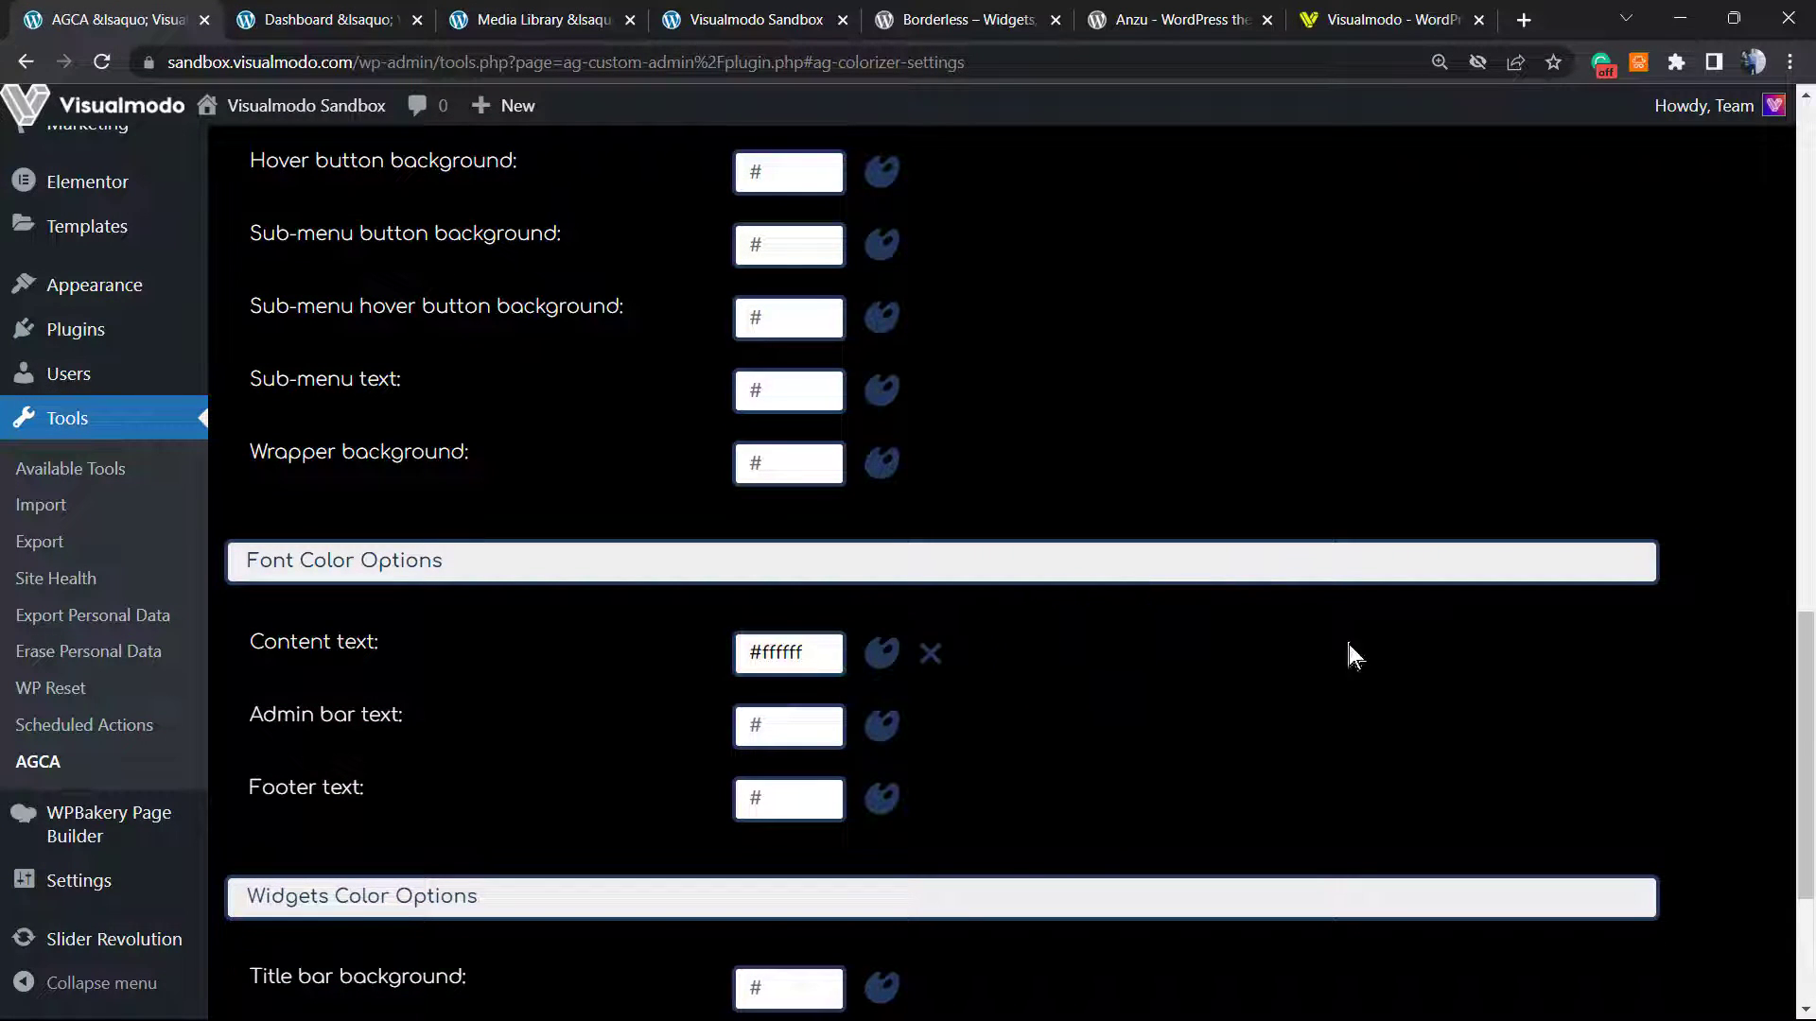
- Set the Footer text color in the Font Color Options to white, #ffffff
scroll(623, 634, down, 4)
scroll(623, 628, up, 2)
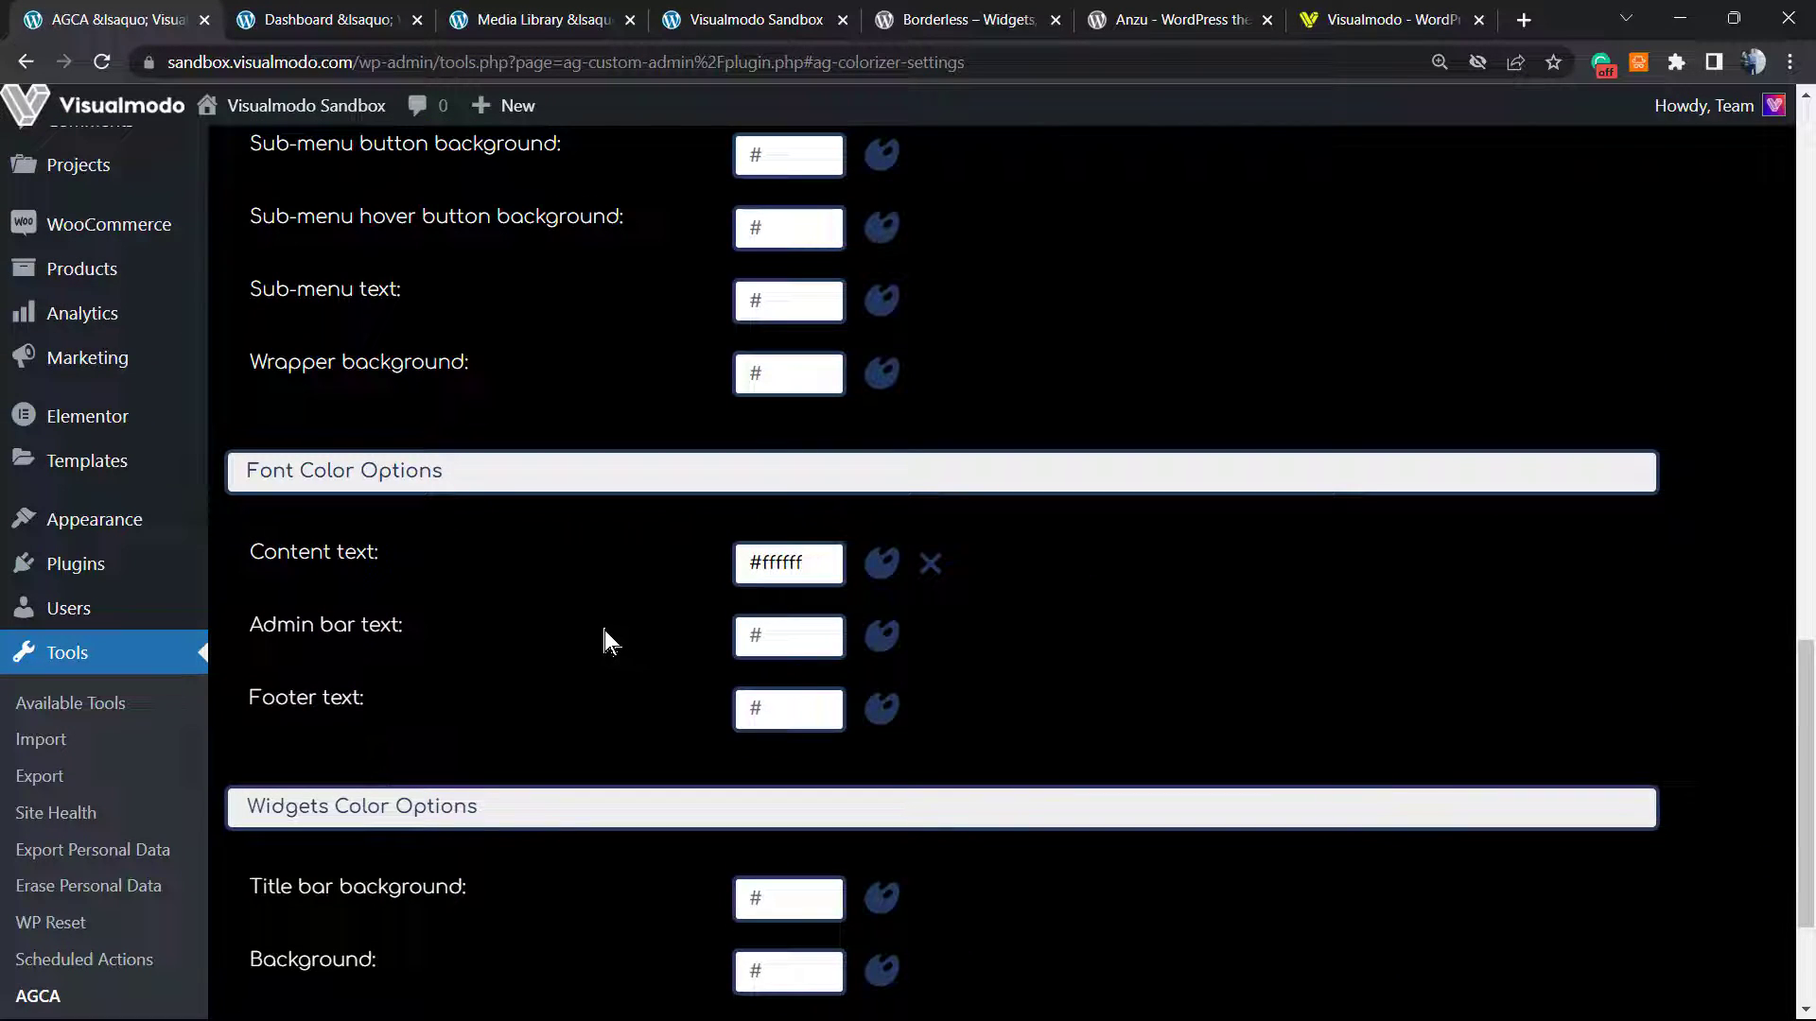
scroll(612, 695, down, 4)
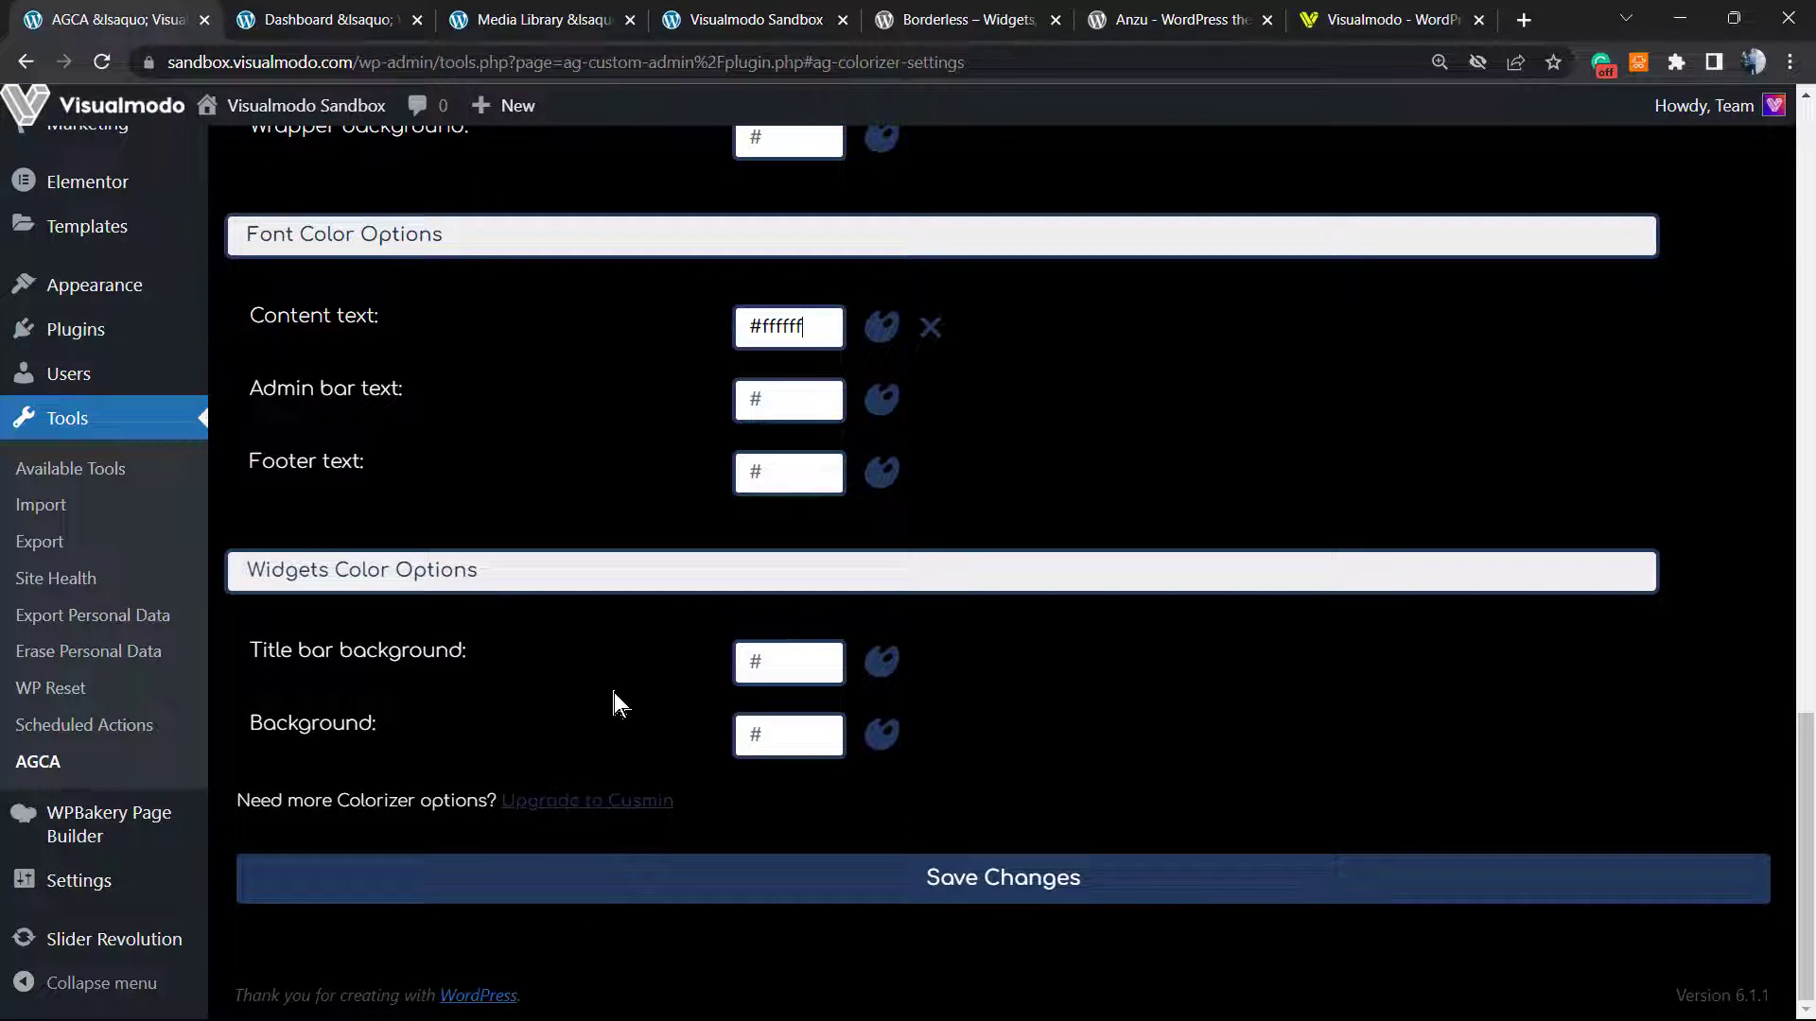
click(881, 471)
click(1087, 523)
drag(1088, 523, 1180, 452)
click(610, 518)
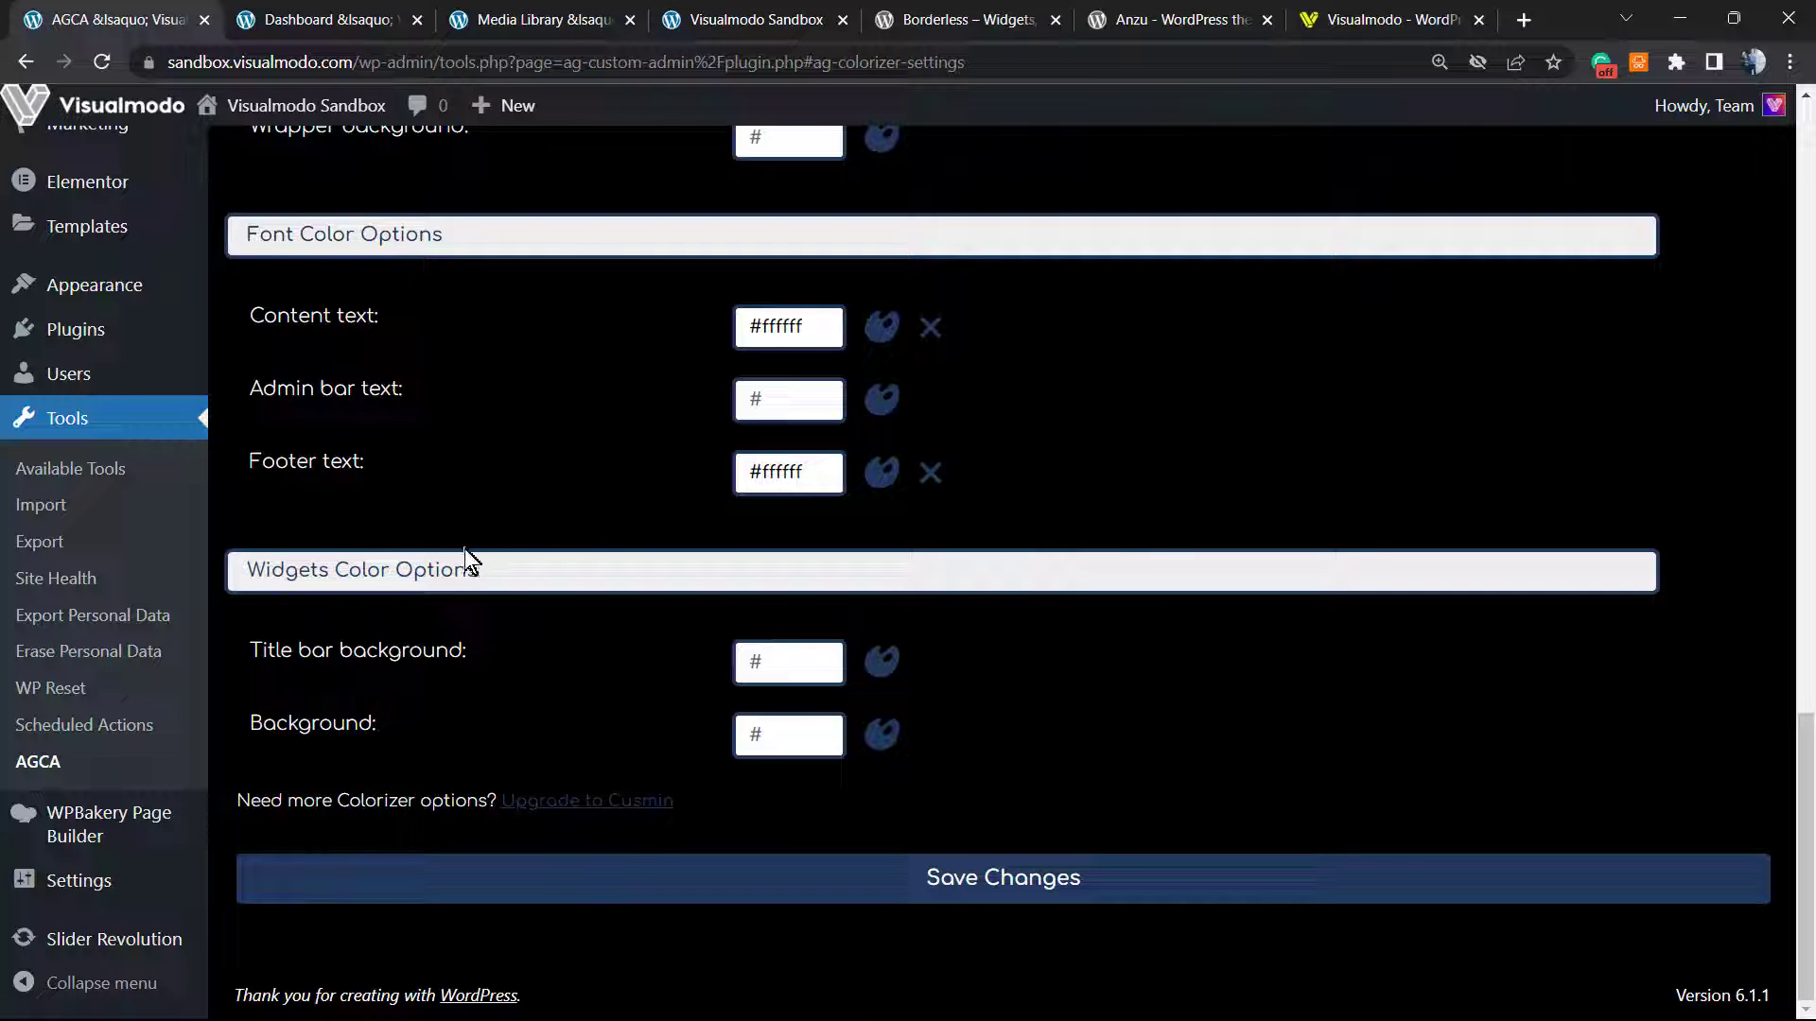
- Look over the recolored Colorizer page, from its header to the Admin Menu and Font Color Options
scroll(584, 667, up, 20)
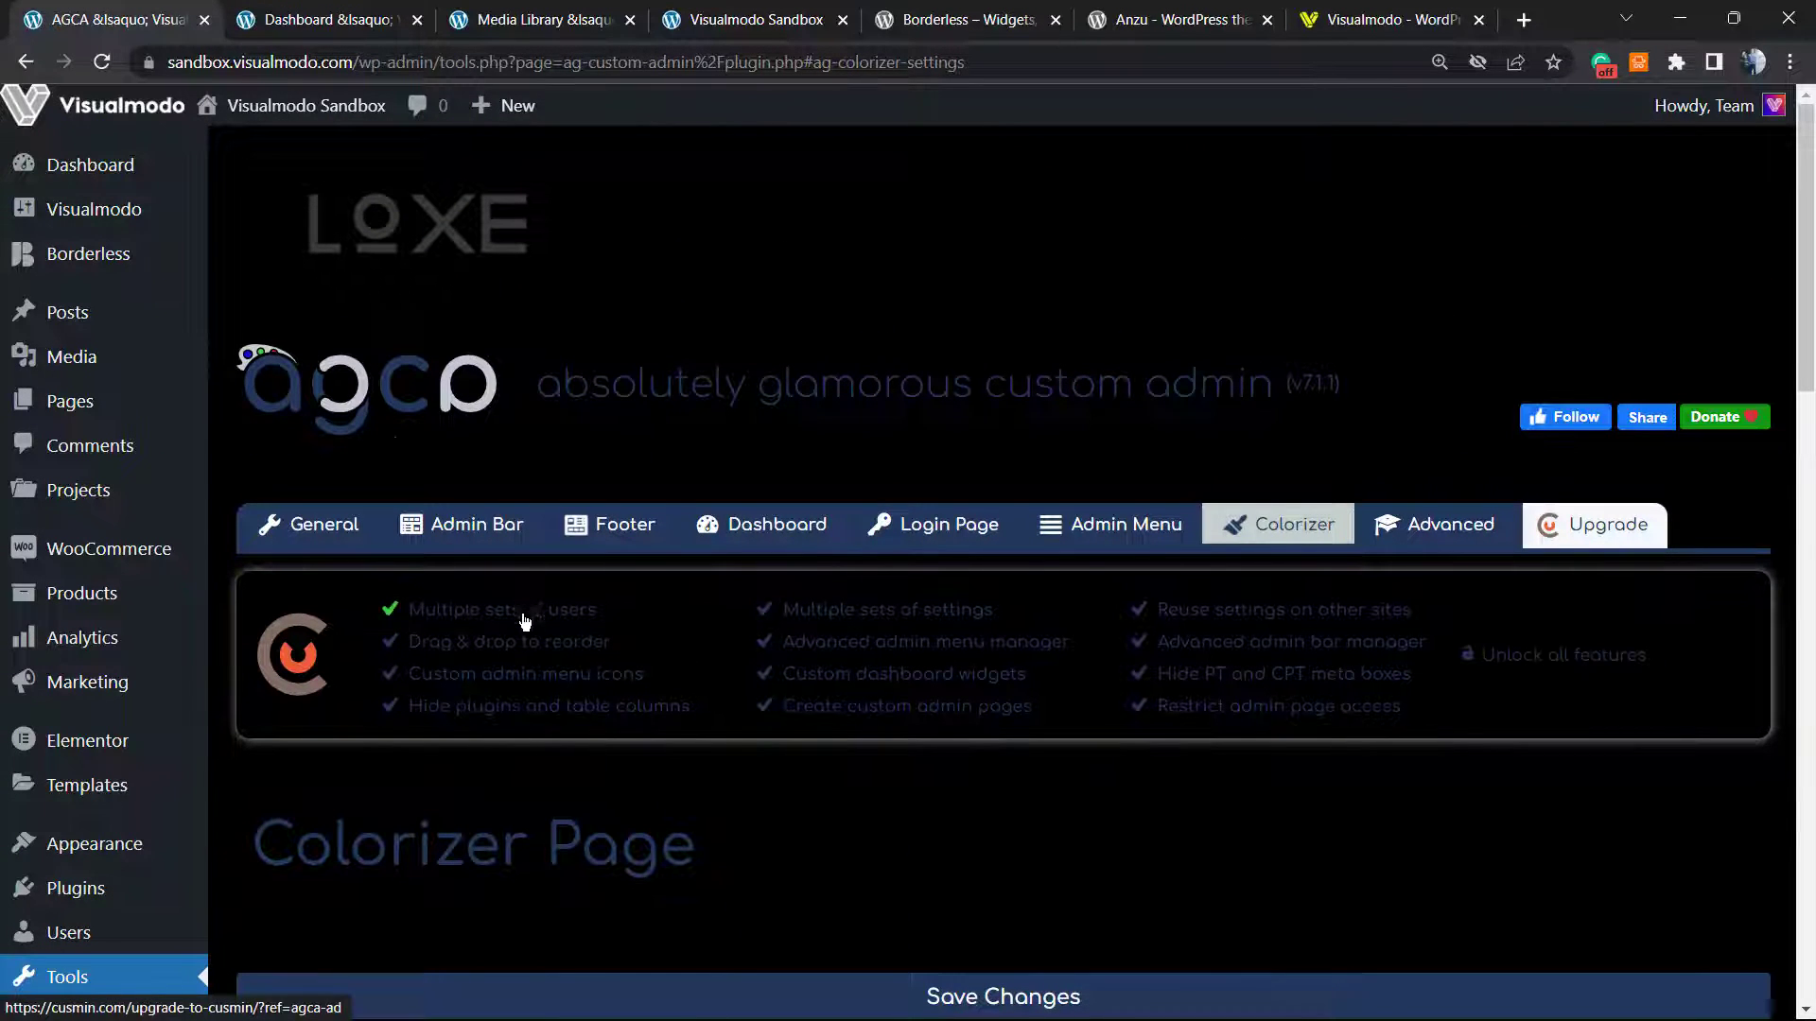
scroll(568, 568, down, 7)
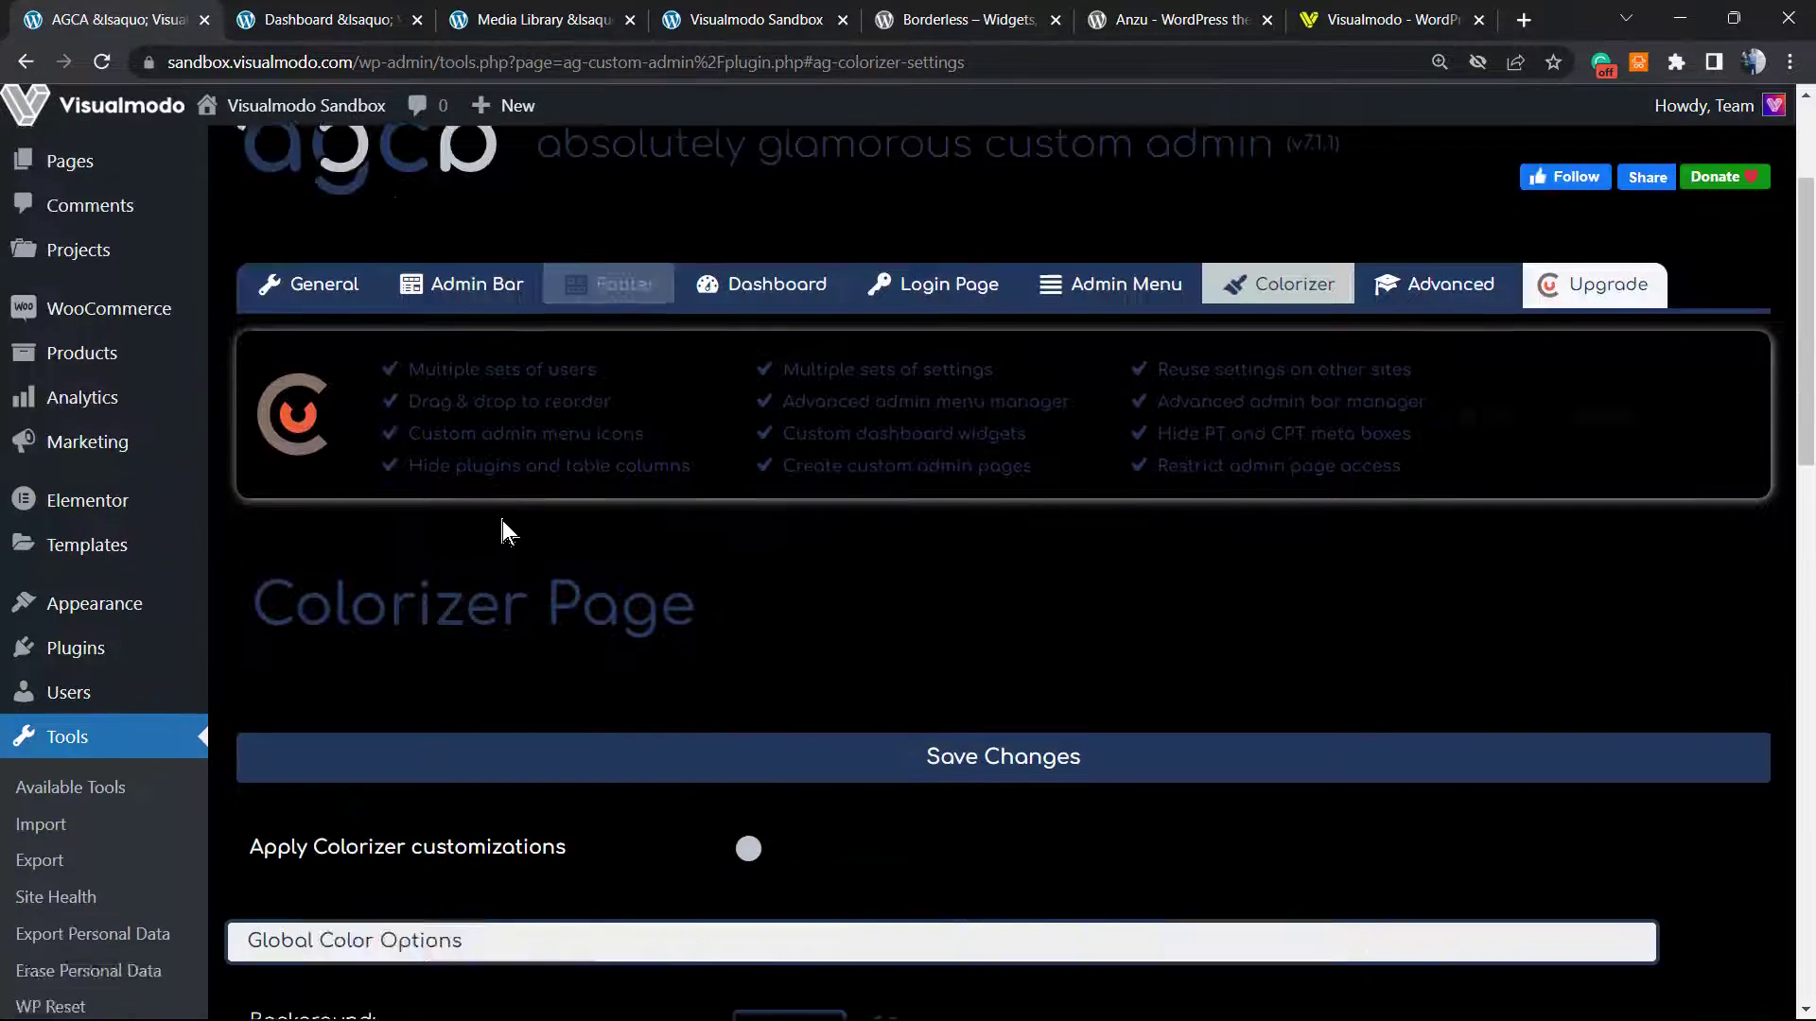
scroll(495, 549, up, 7)
scroll(615, 568, down, 20)
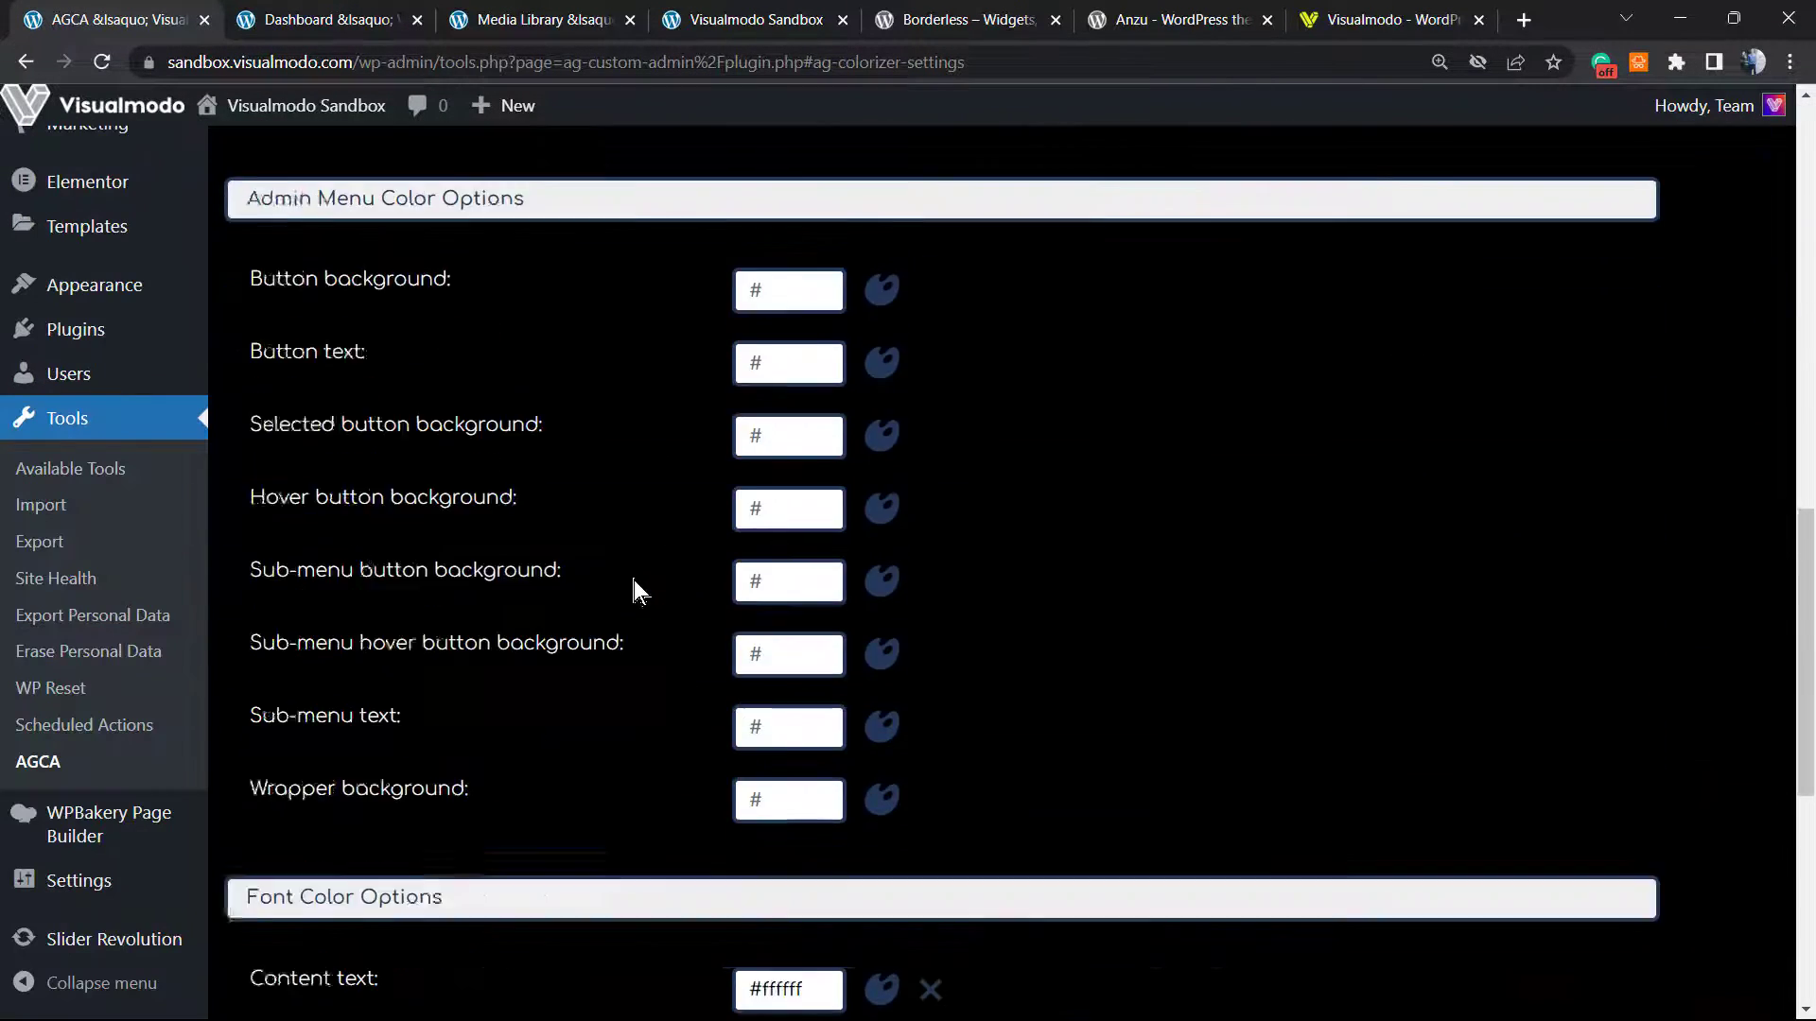
scroll(572, 572, up, 20)
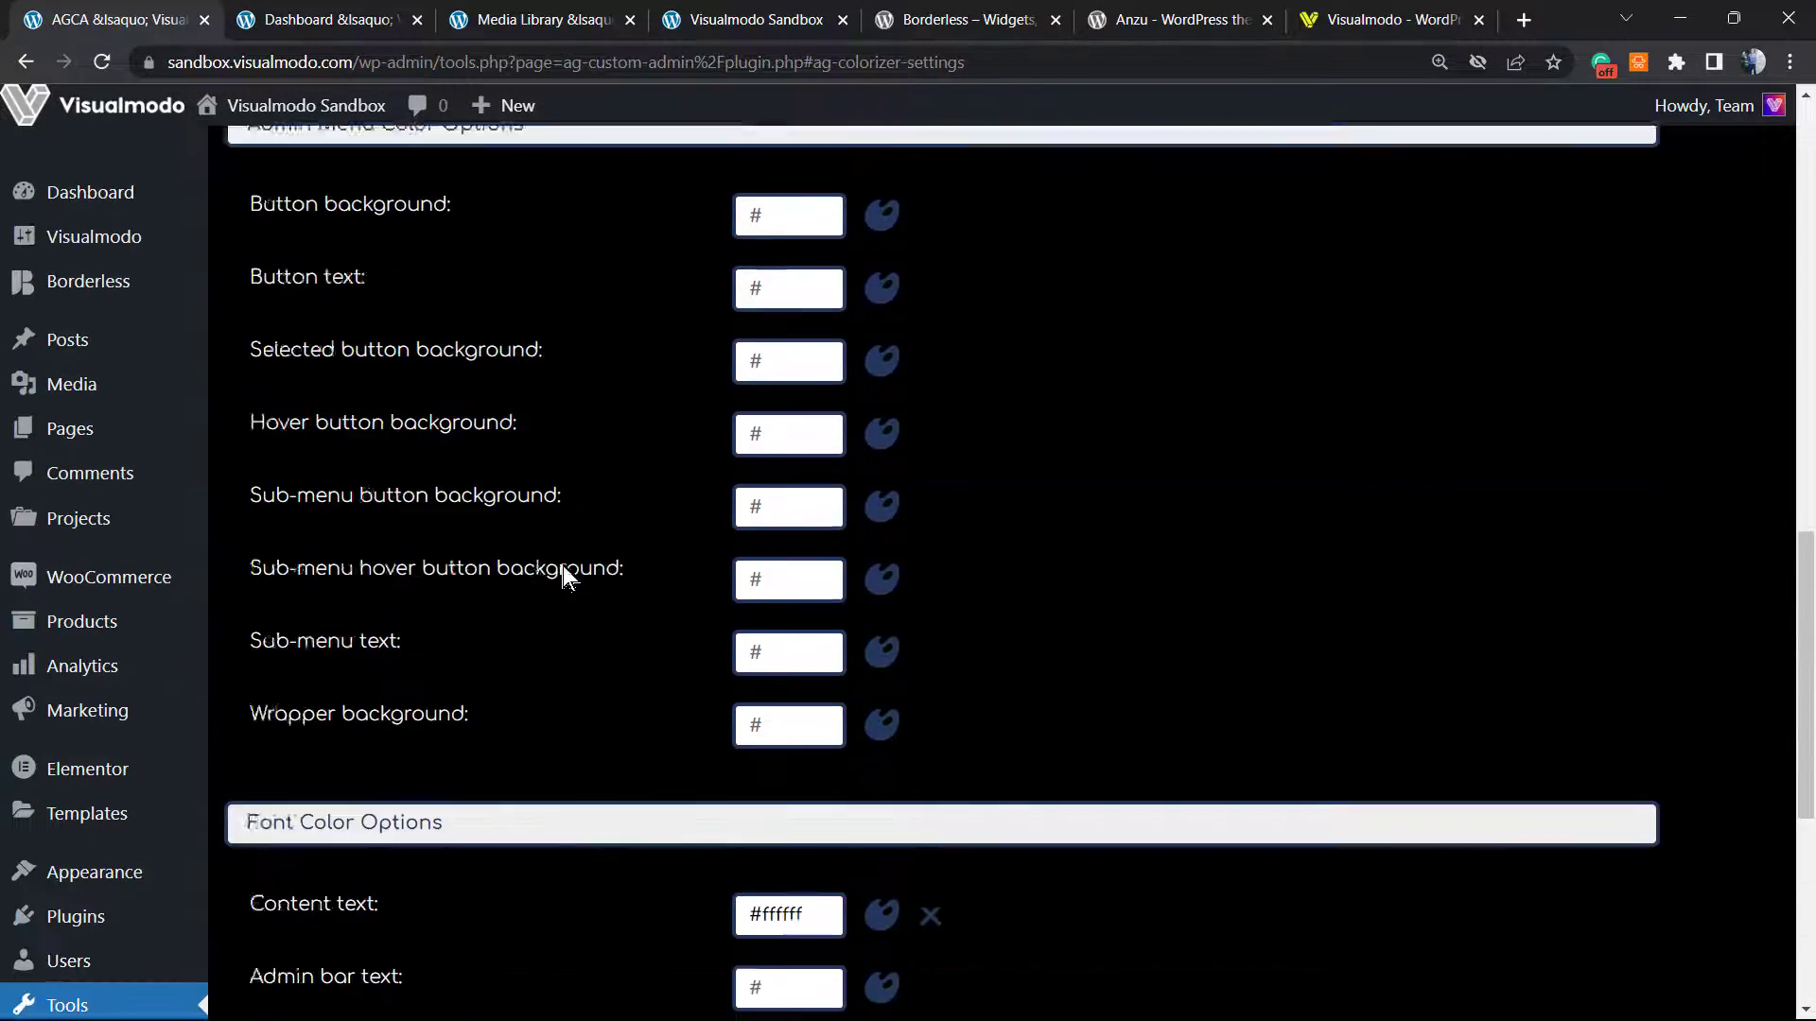
scroll(560, 573, up, 2)
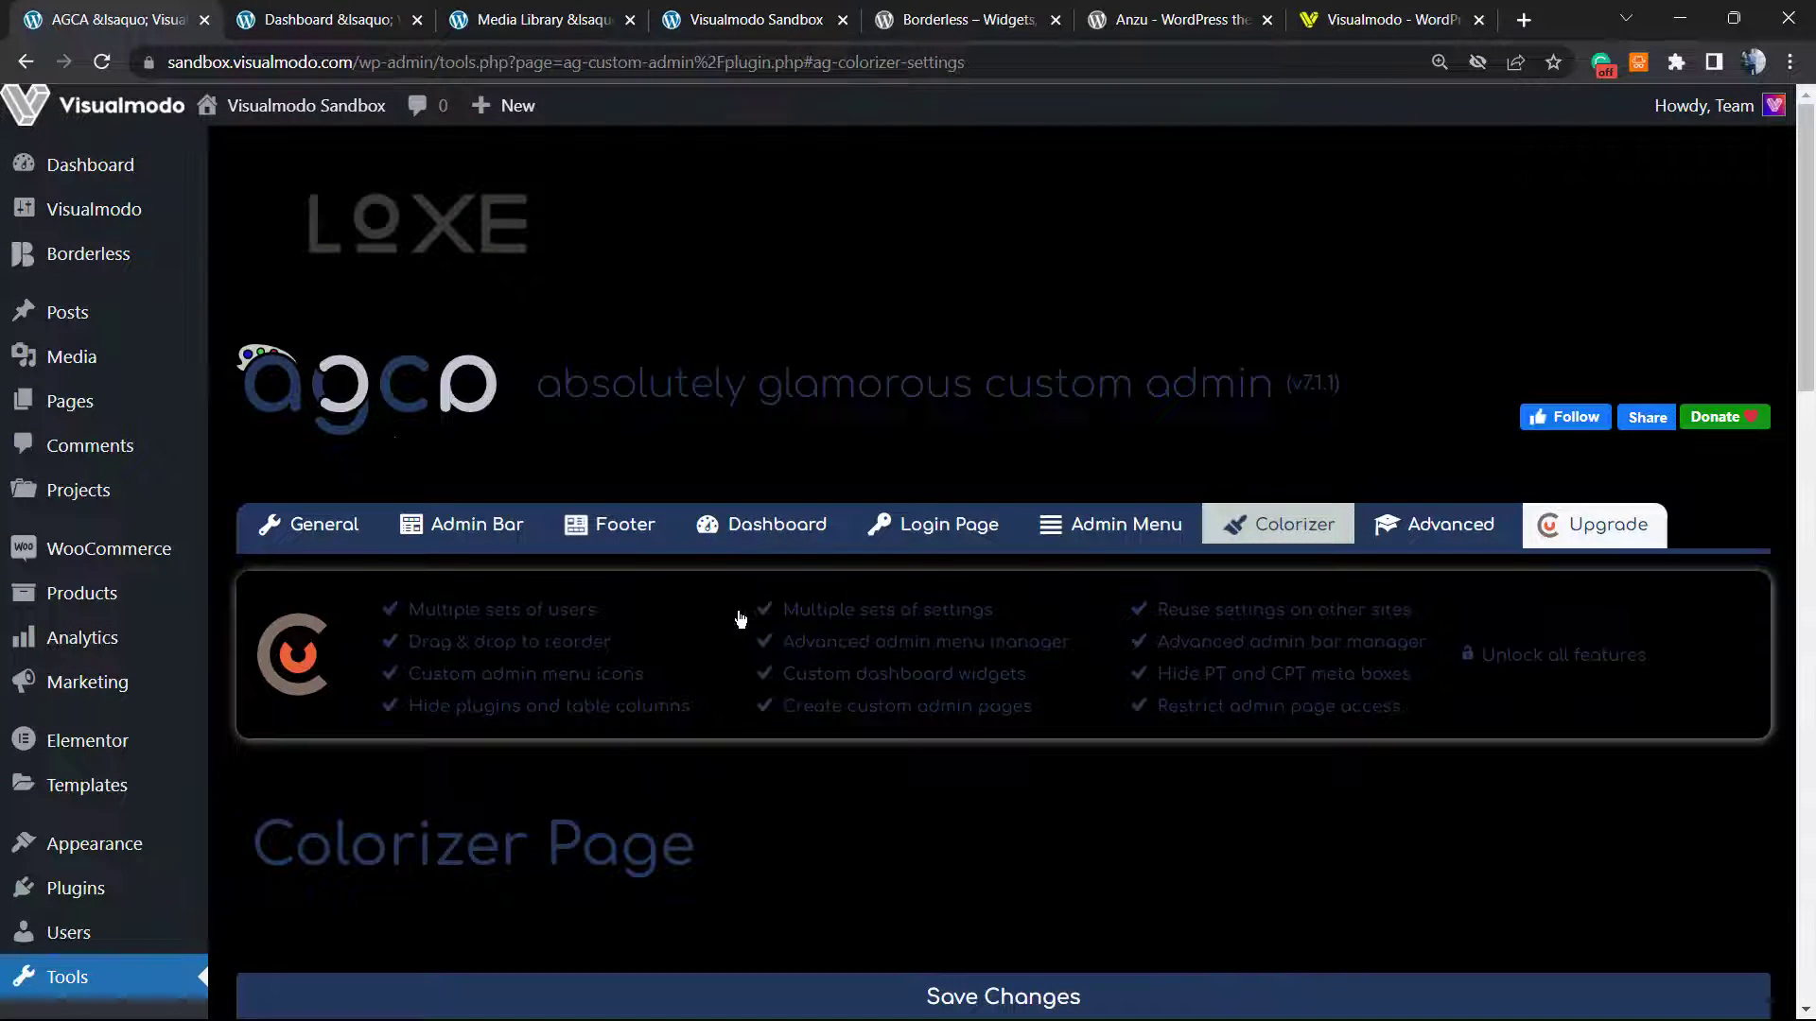
- Review the AGCA Advanced options, including Custom CSS script, Custom JavaScript, style removal, POST verification and settings export or import
click(1434, 525)
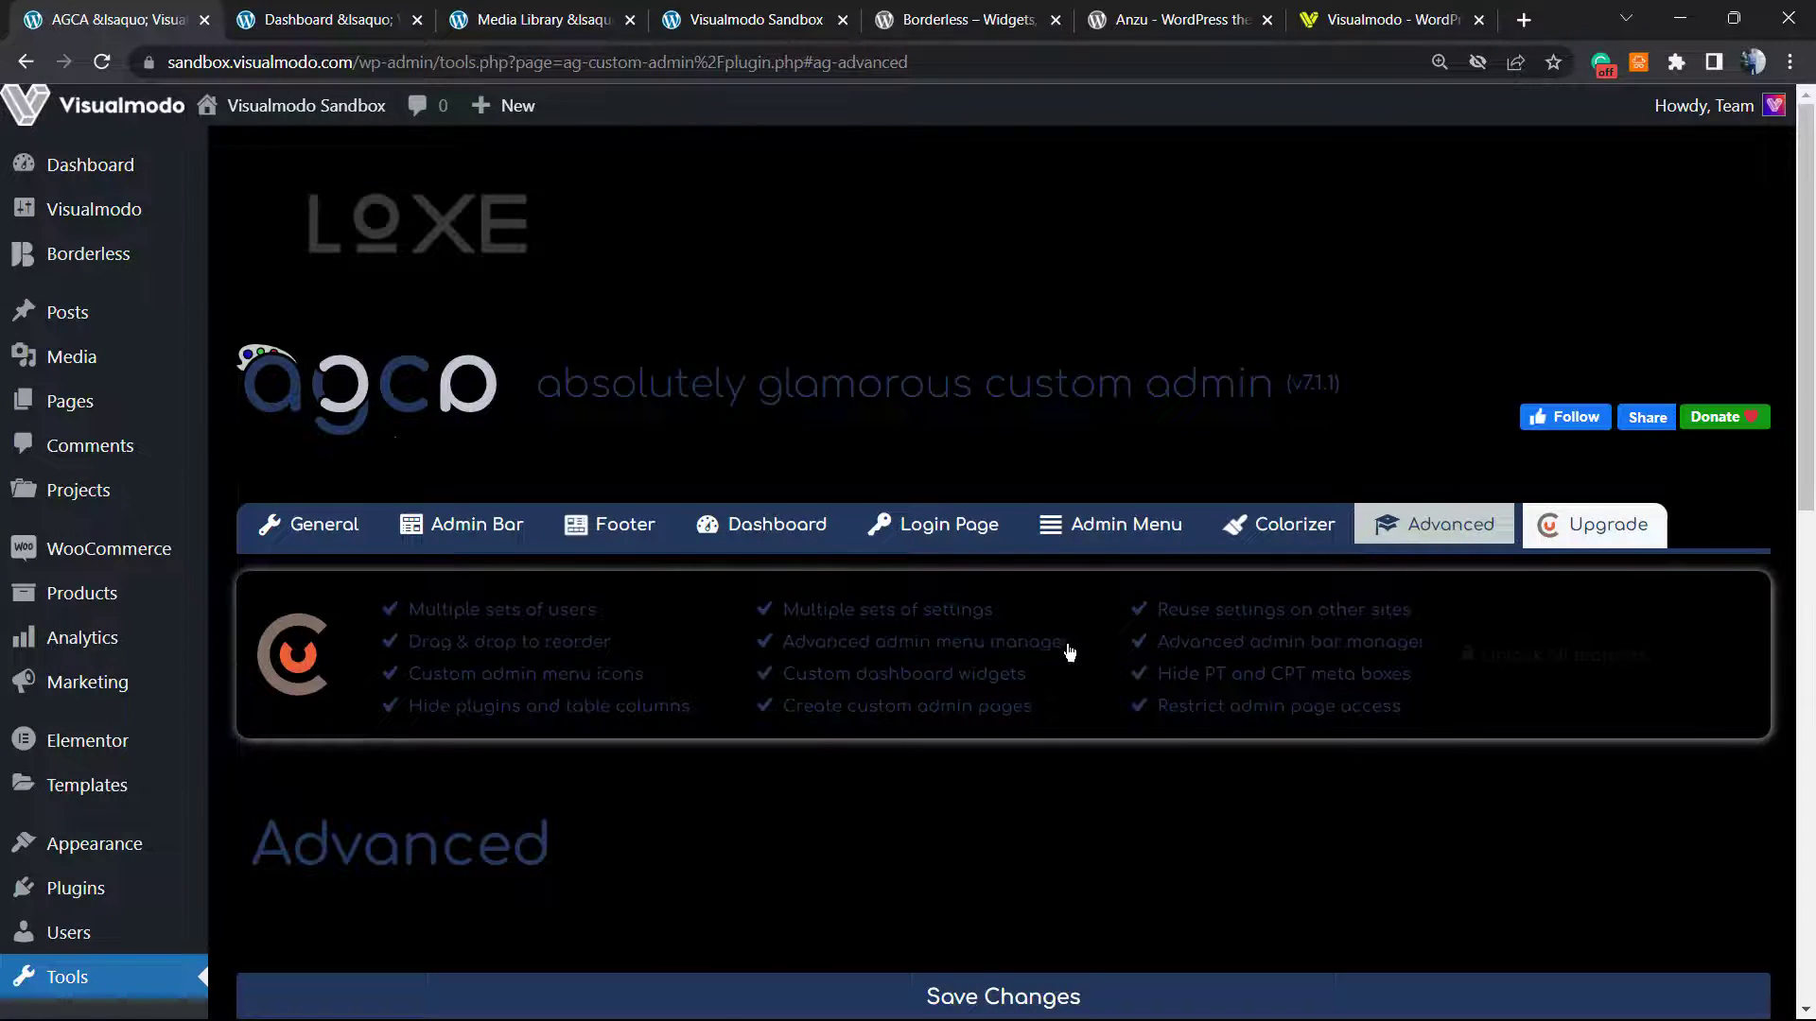
scroll(945, 643, down, 6)
scroll(620, 660, down, 4)
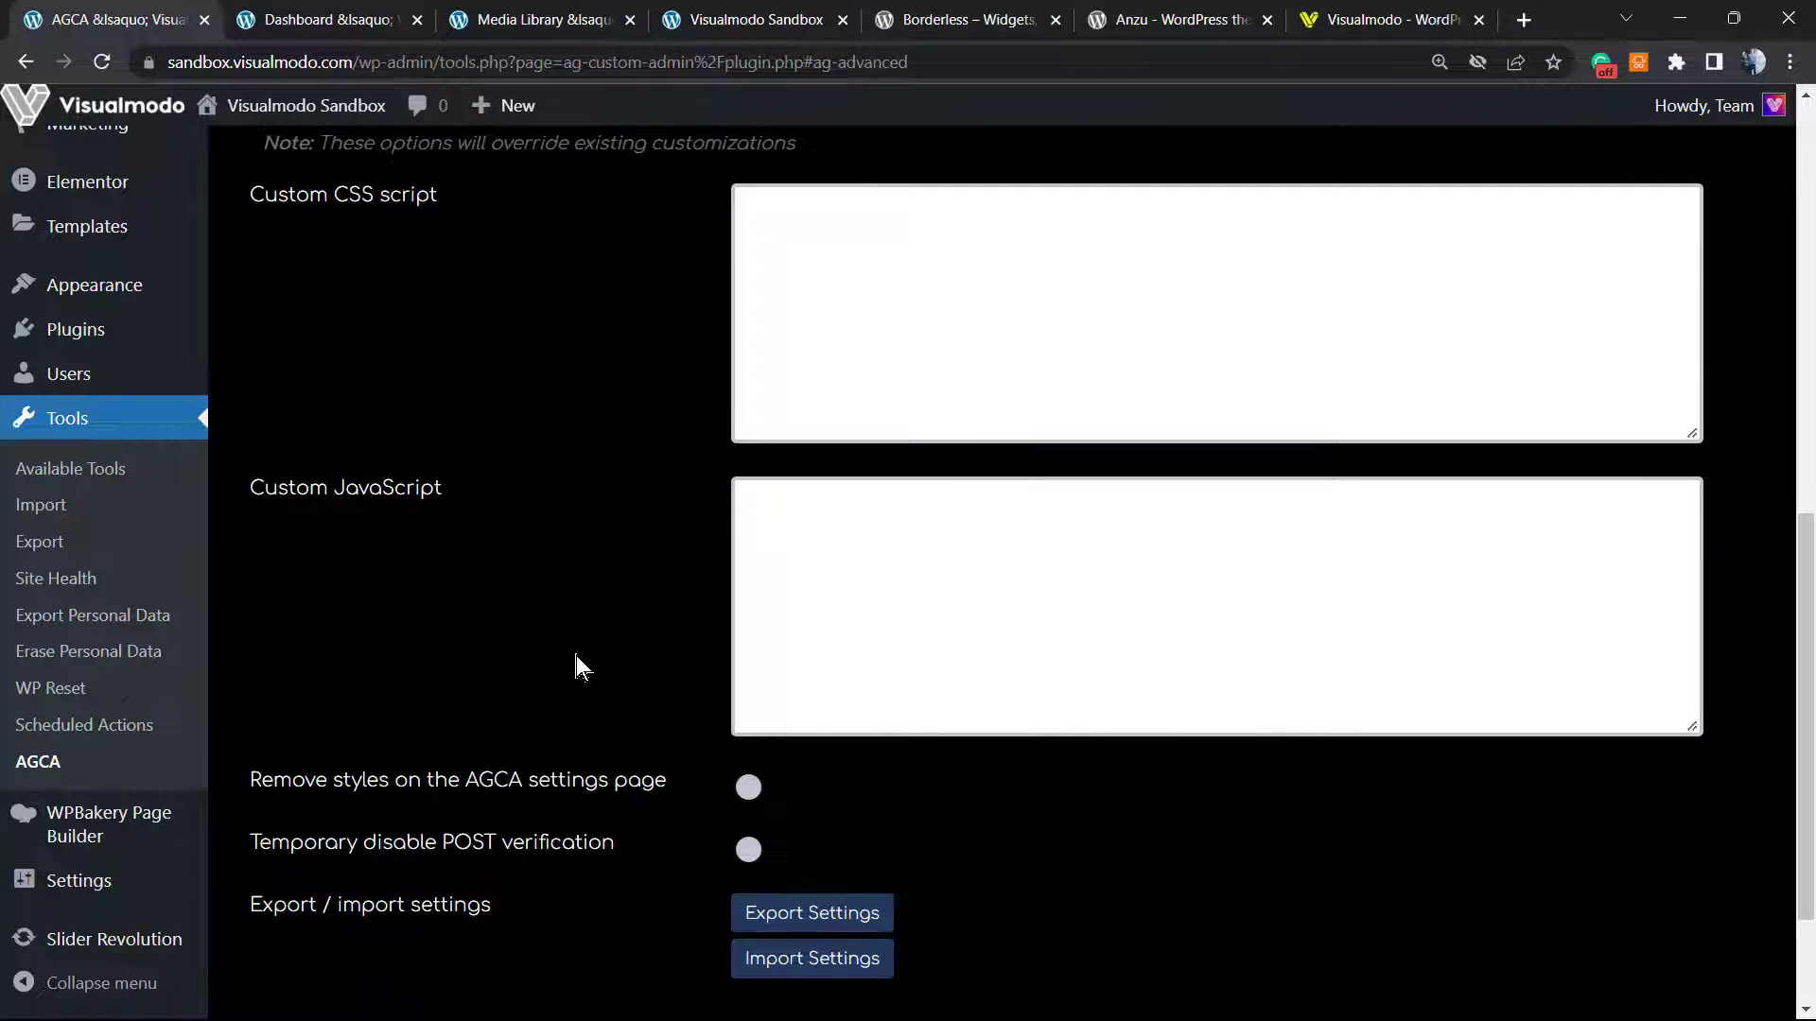
scroll(573, 662, down, 2)
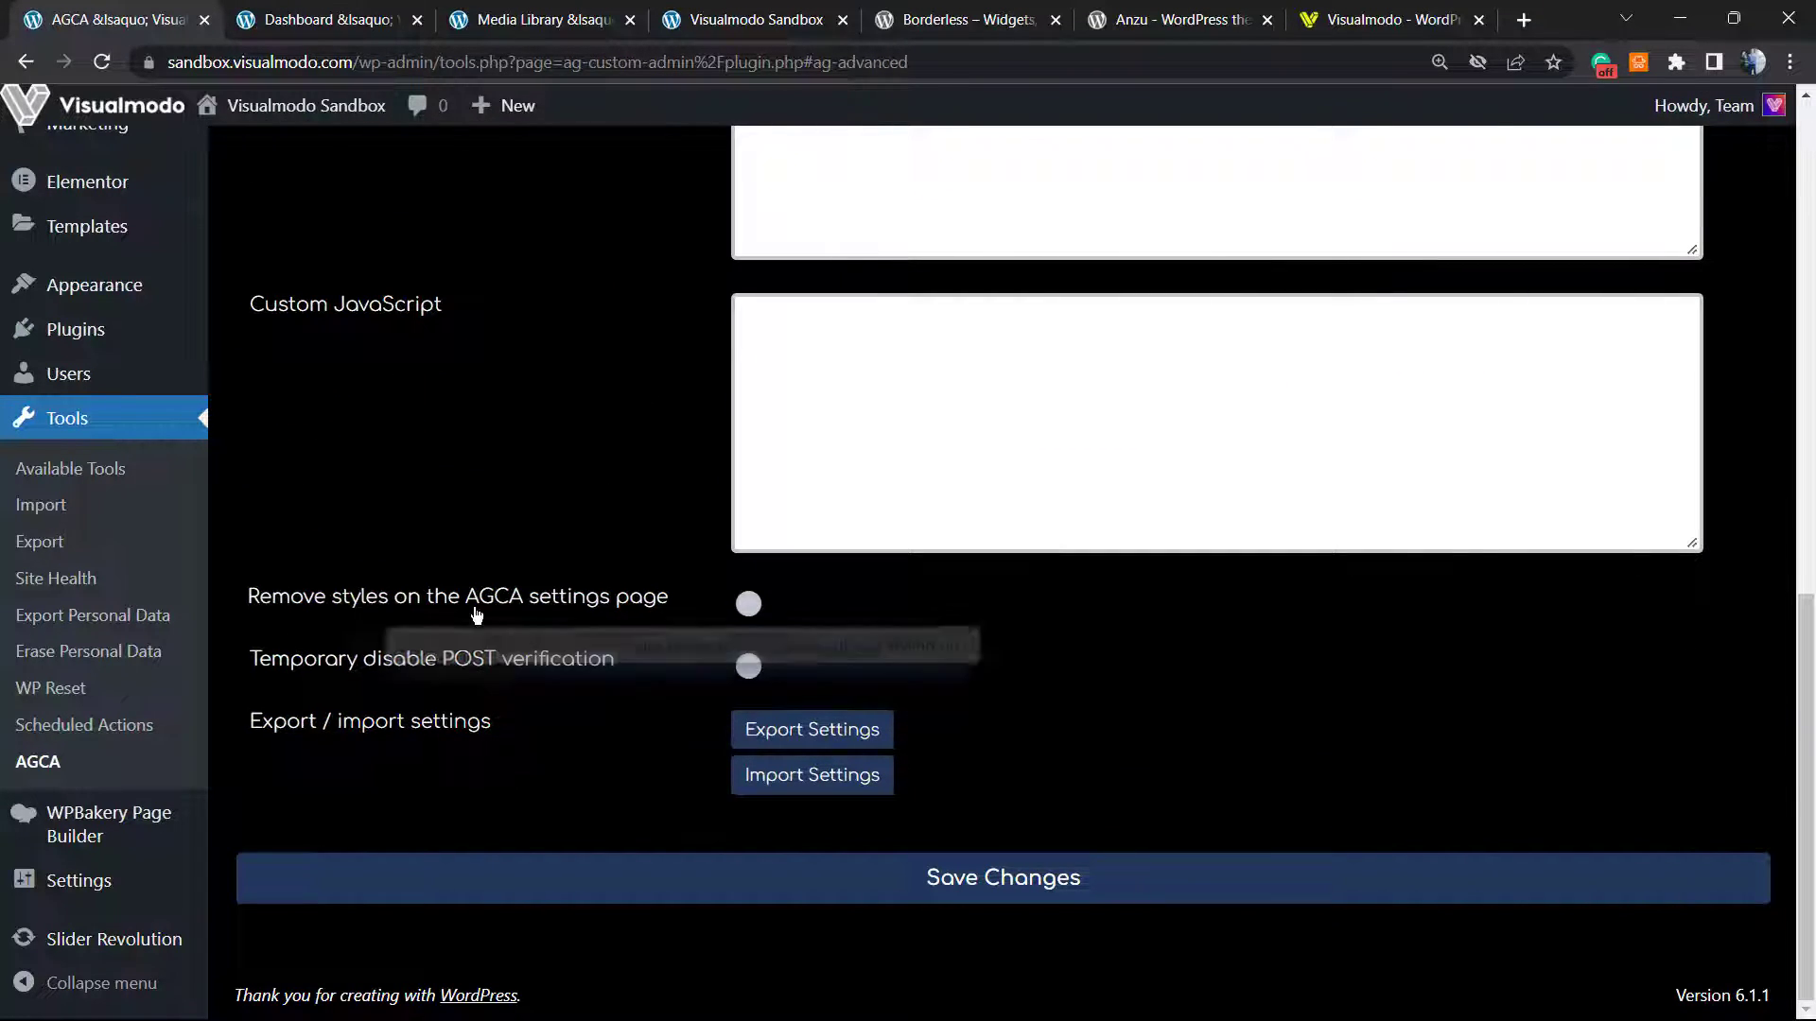
mouse_move(445, 665)
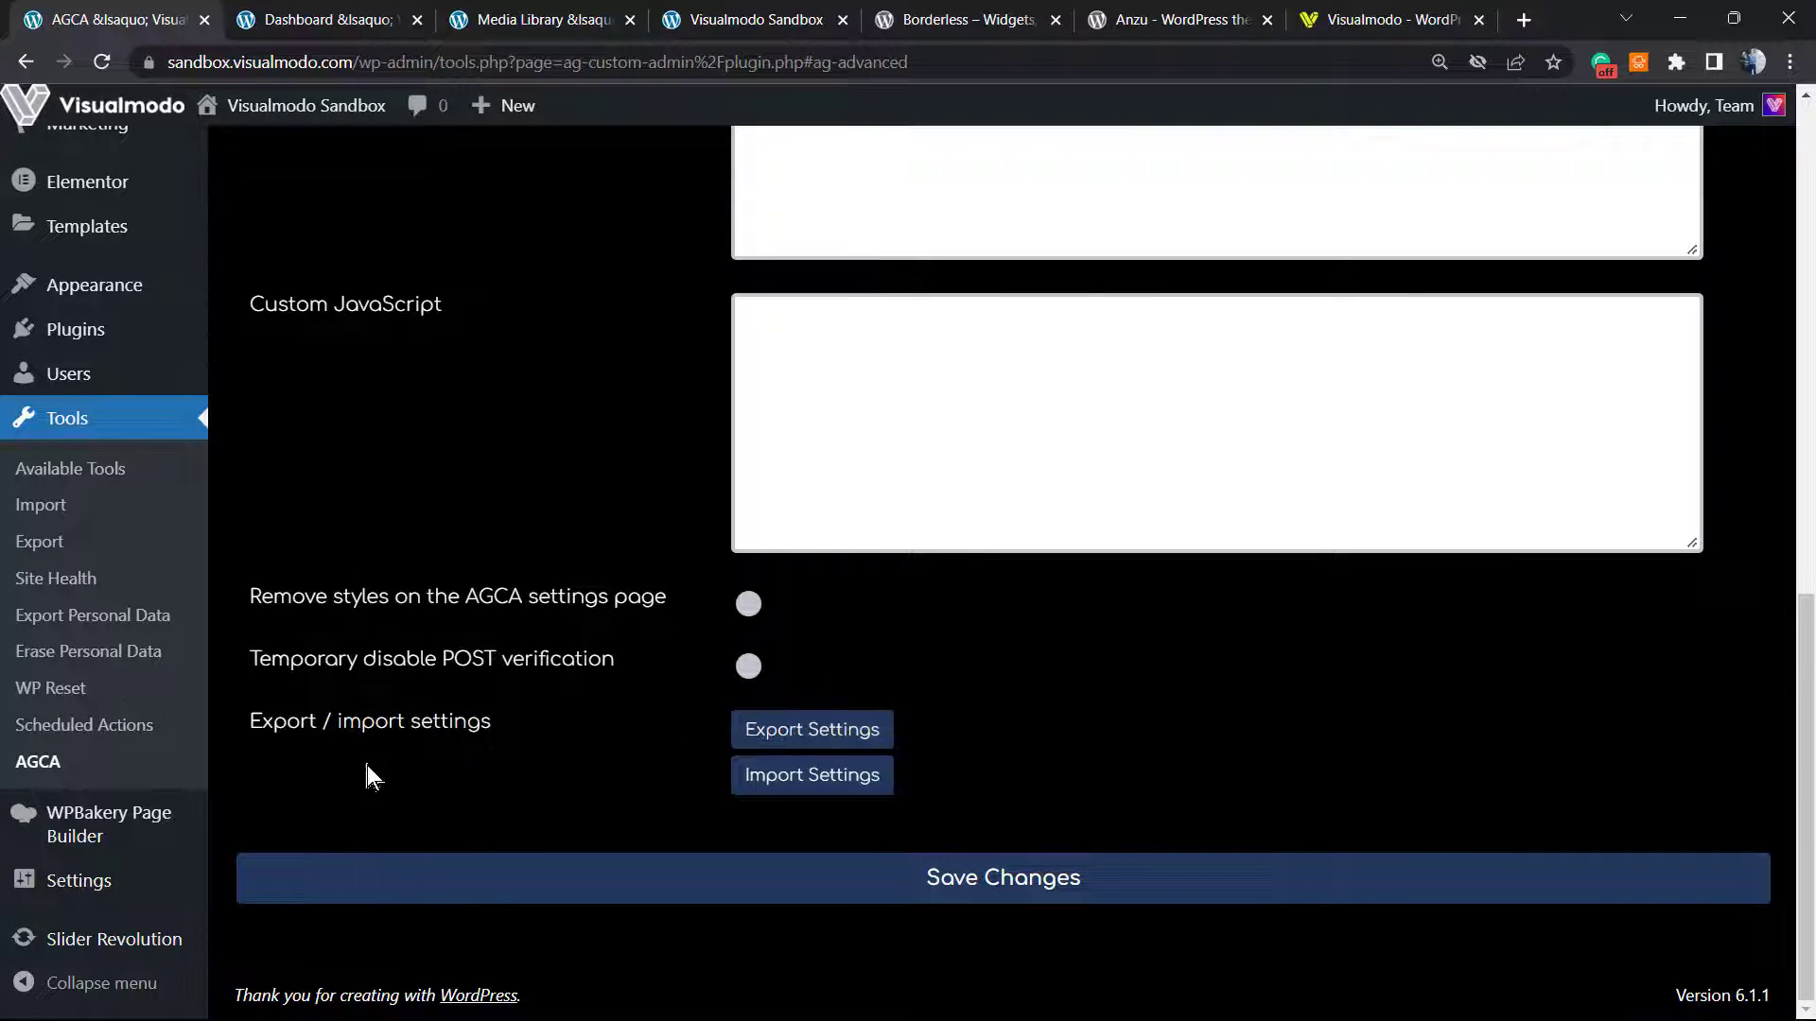
click(630, 865)
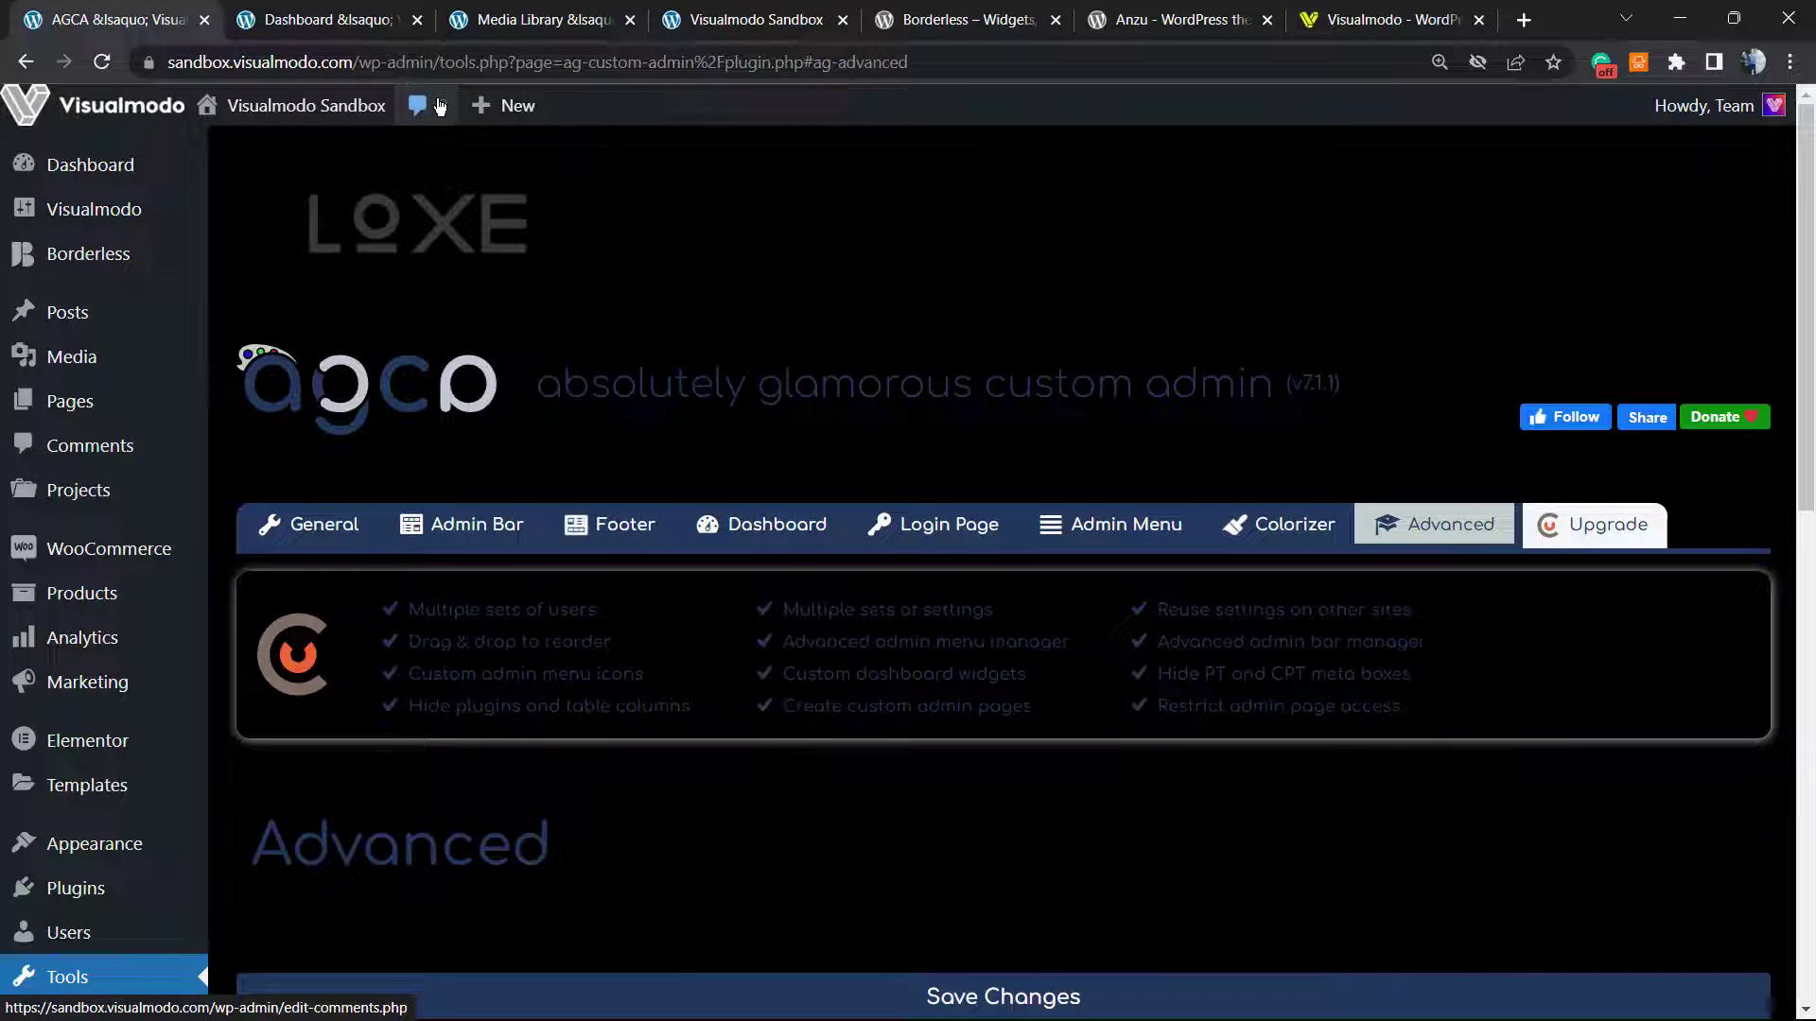
- Look at the sandbox site's front end, then the Borderless plugin and Anzu theme pages on WordPress.org, highlighting their names
click(766, 19)
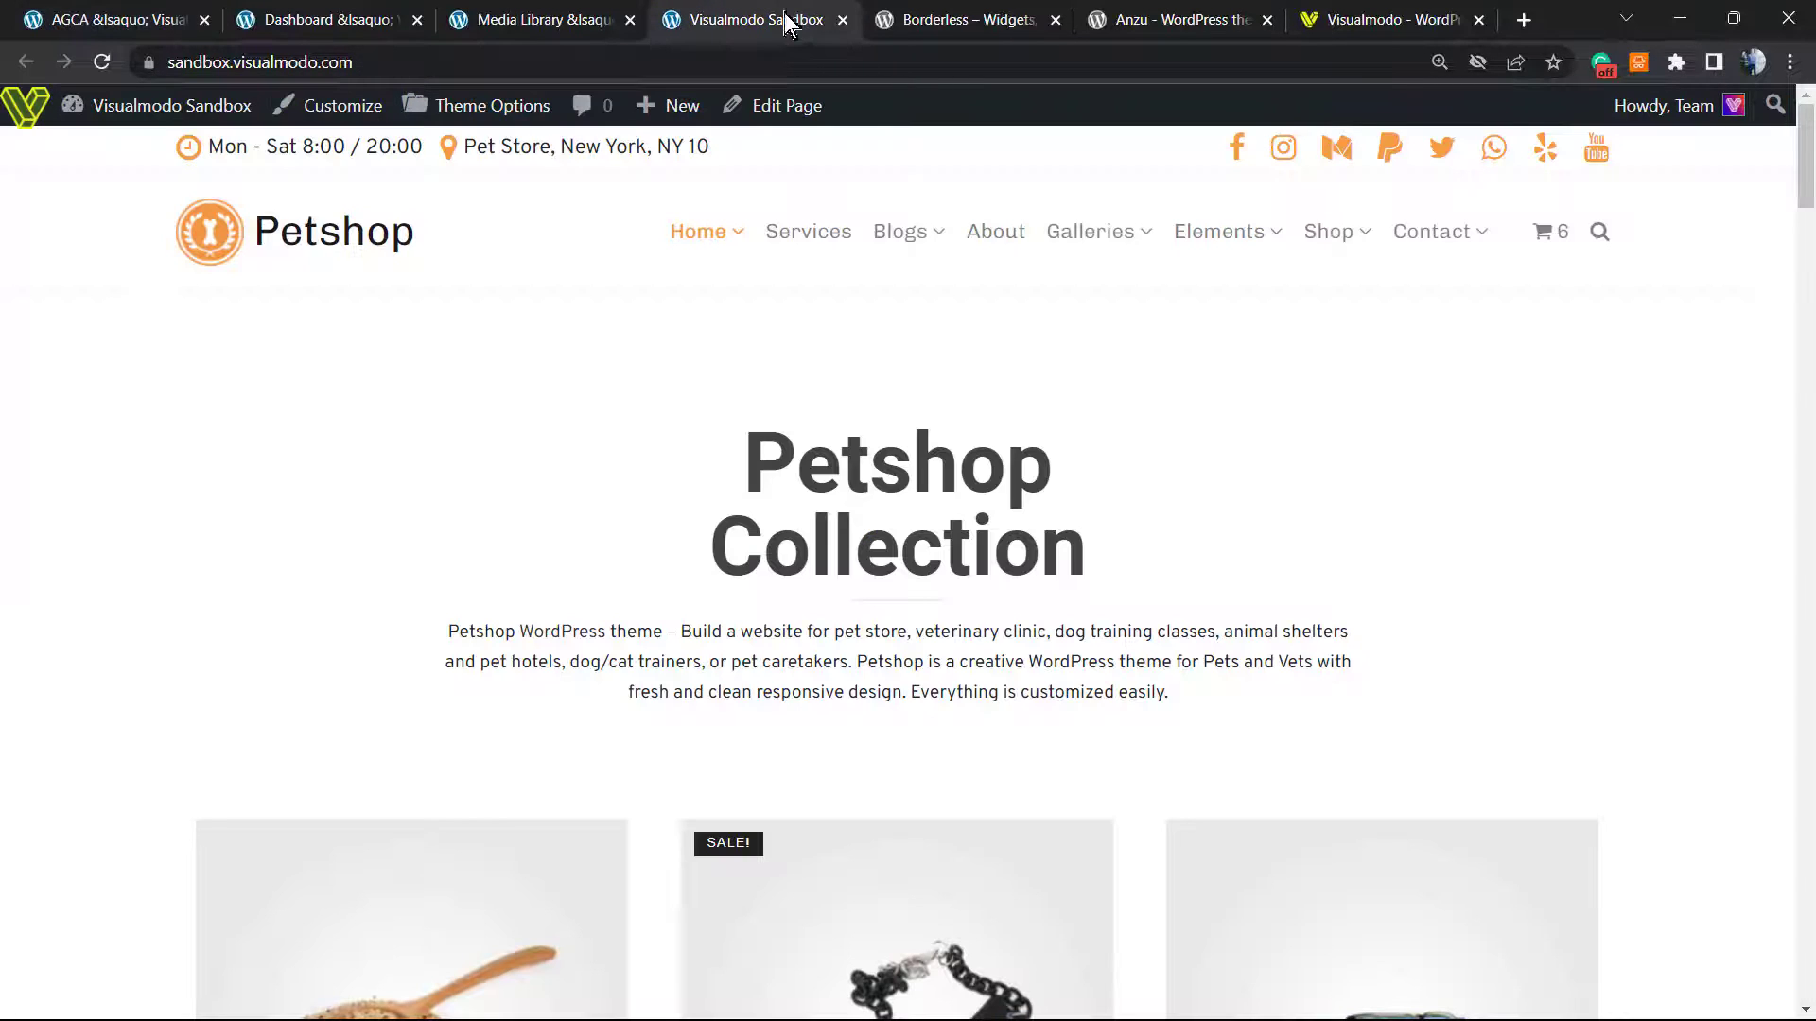
click(953, 11)
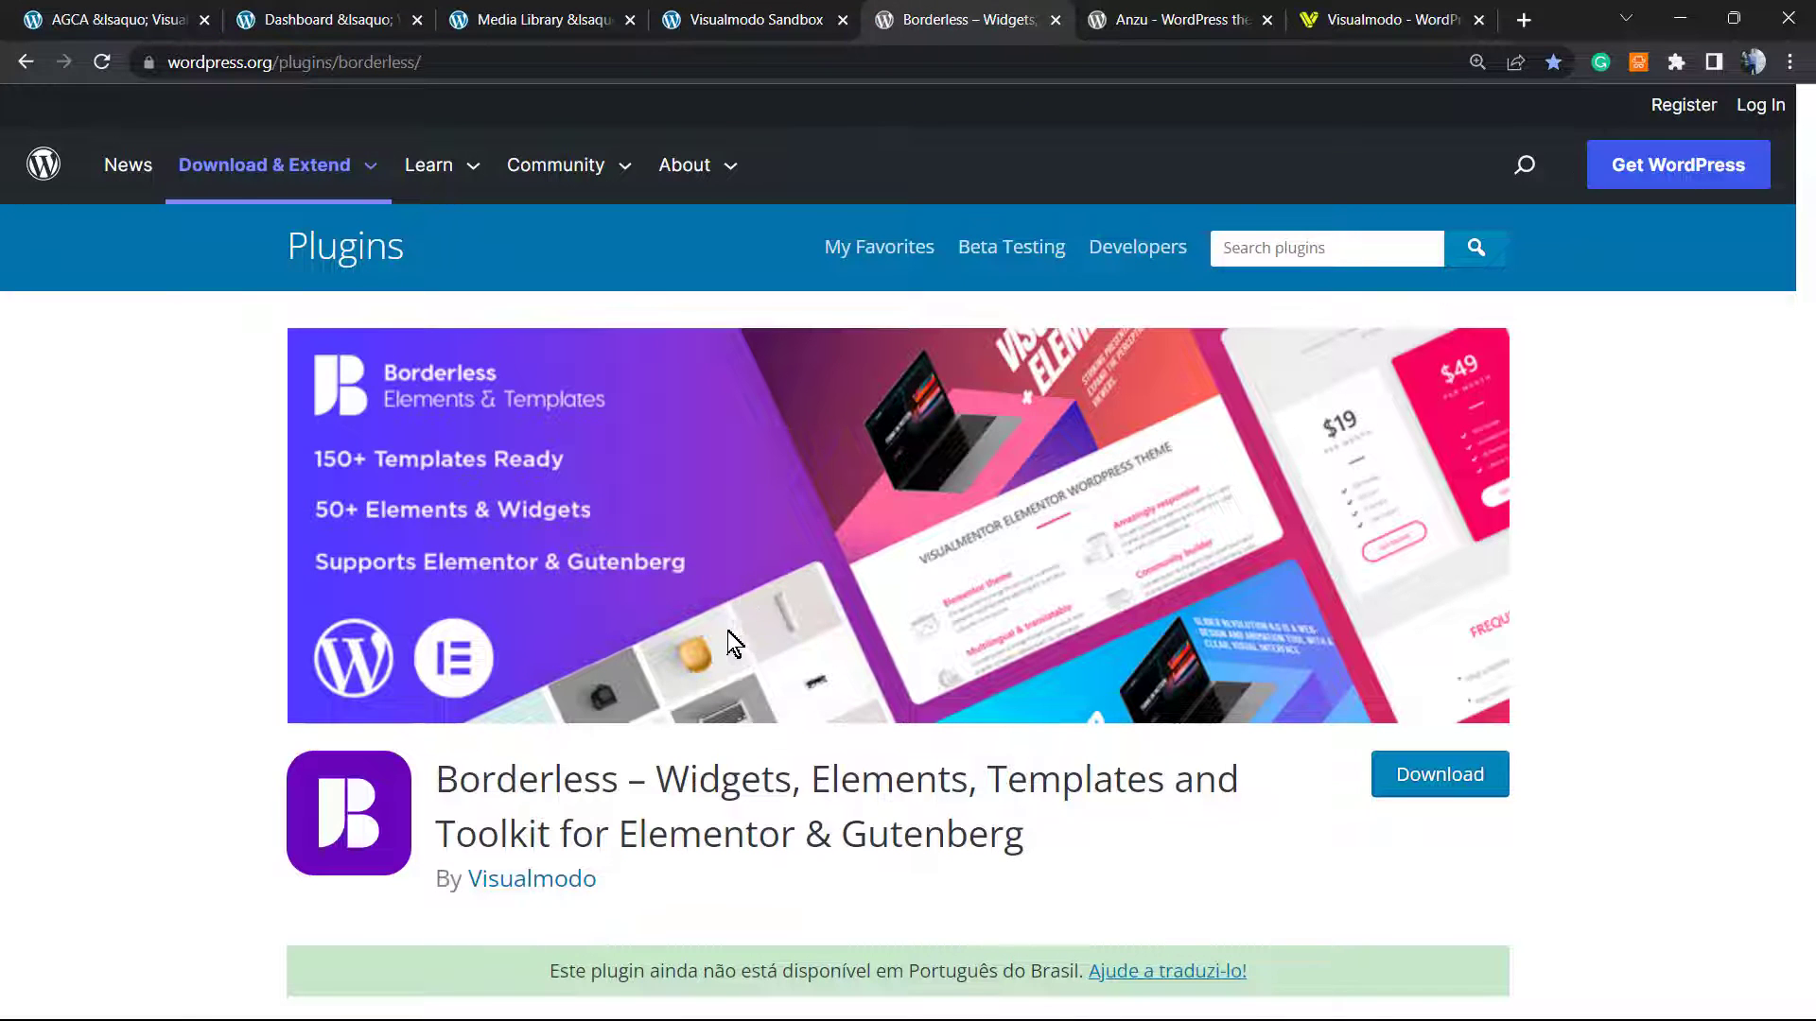
double_click(533, 772)
double_click(687, 778)
double_click(859, 780)
double_click(1038, 780)
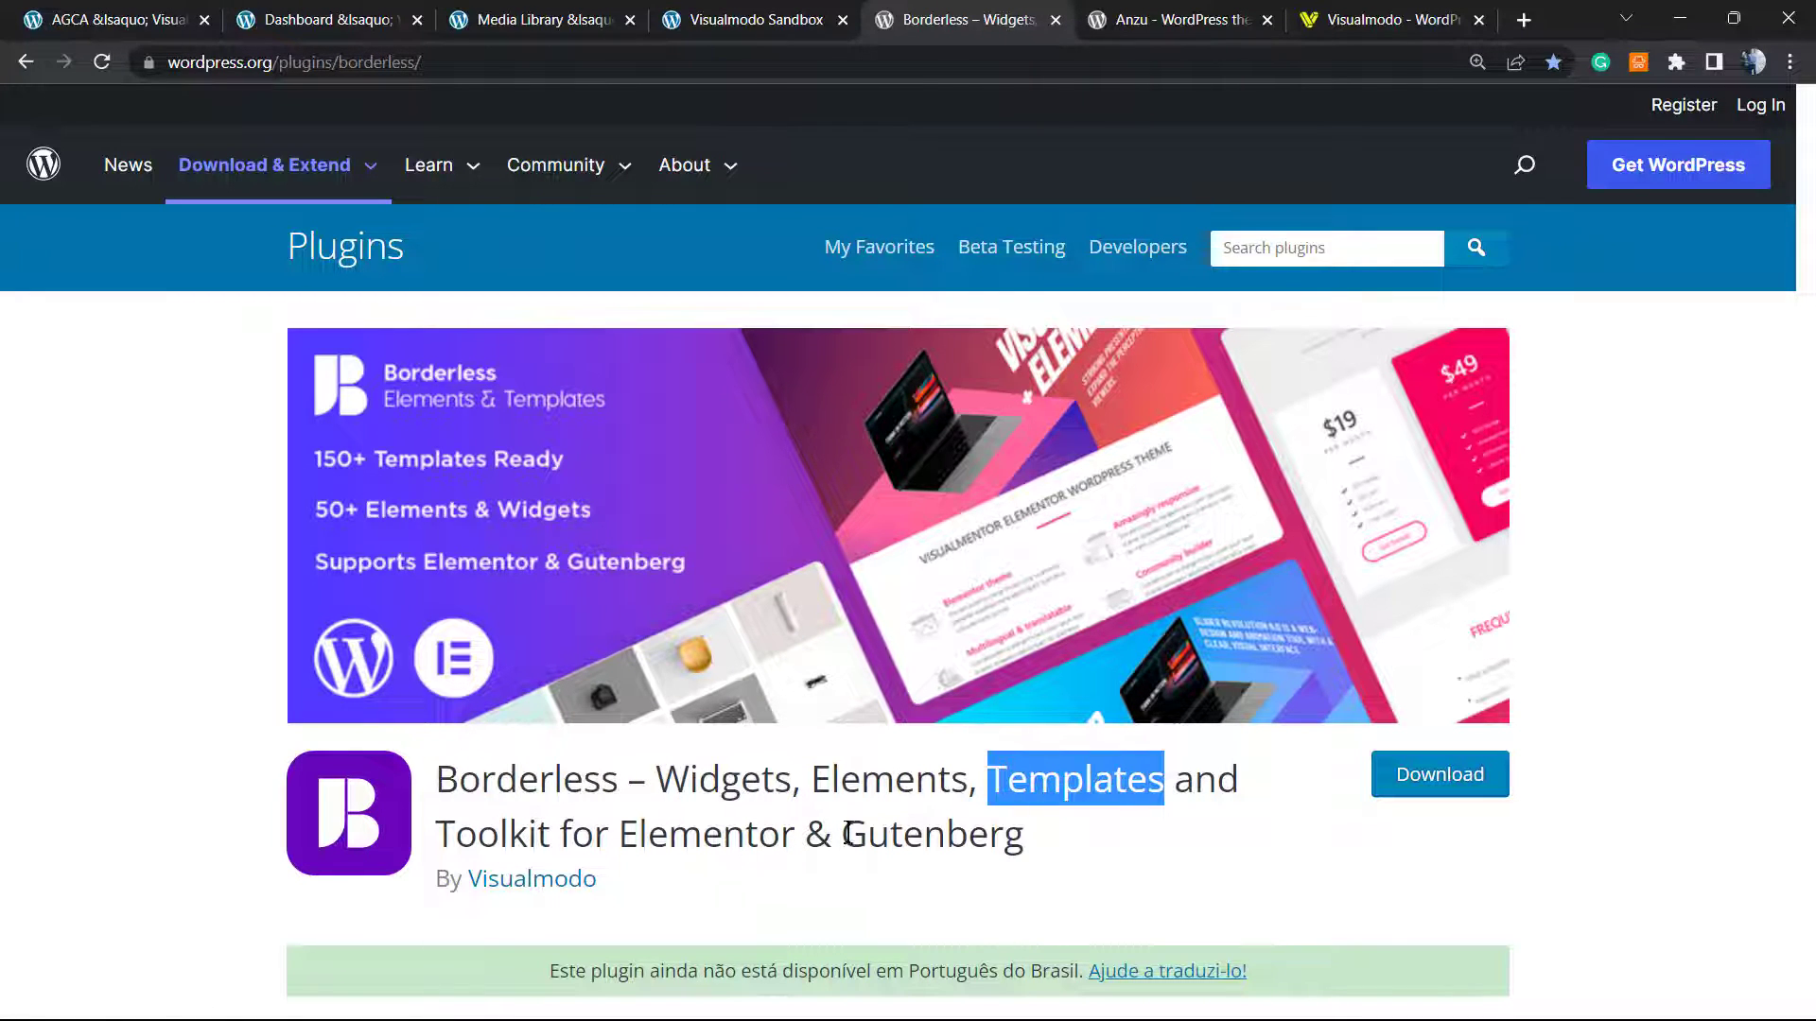
double_click(546, 844)
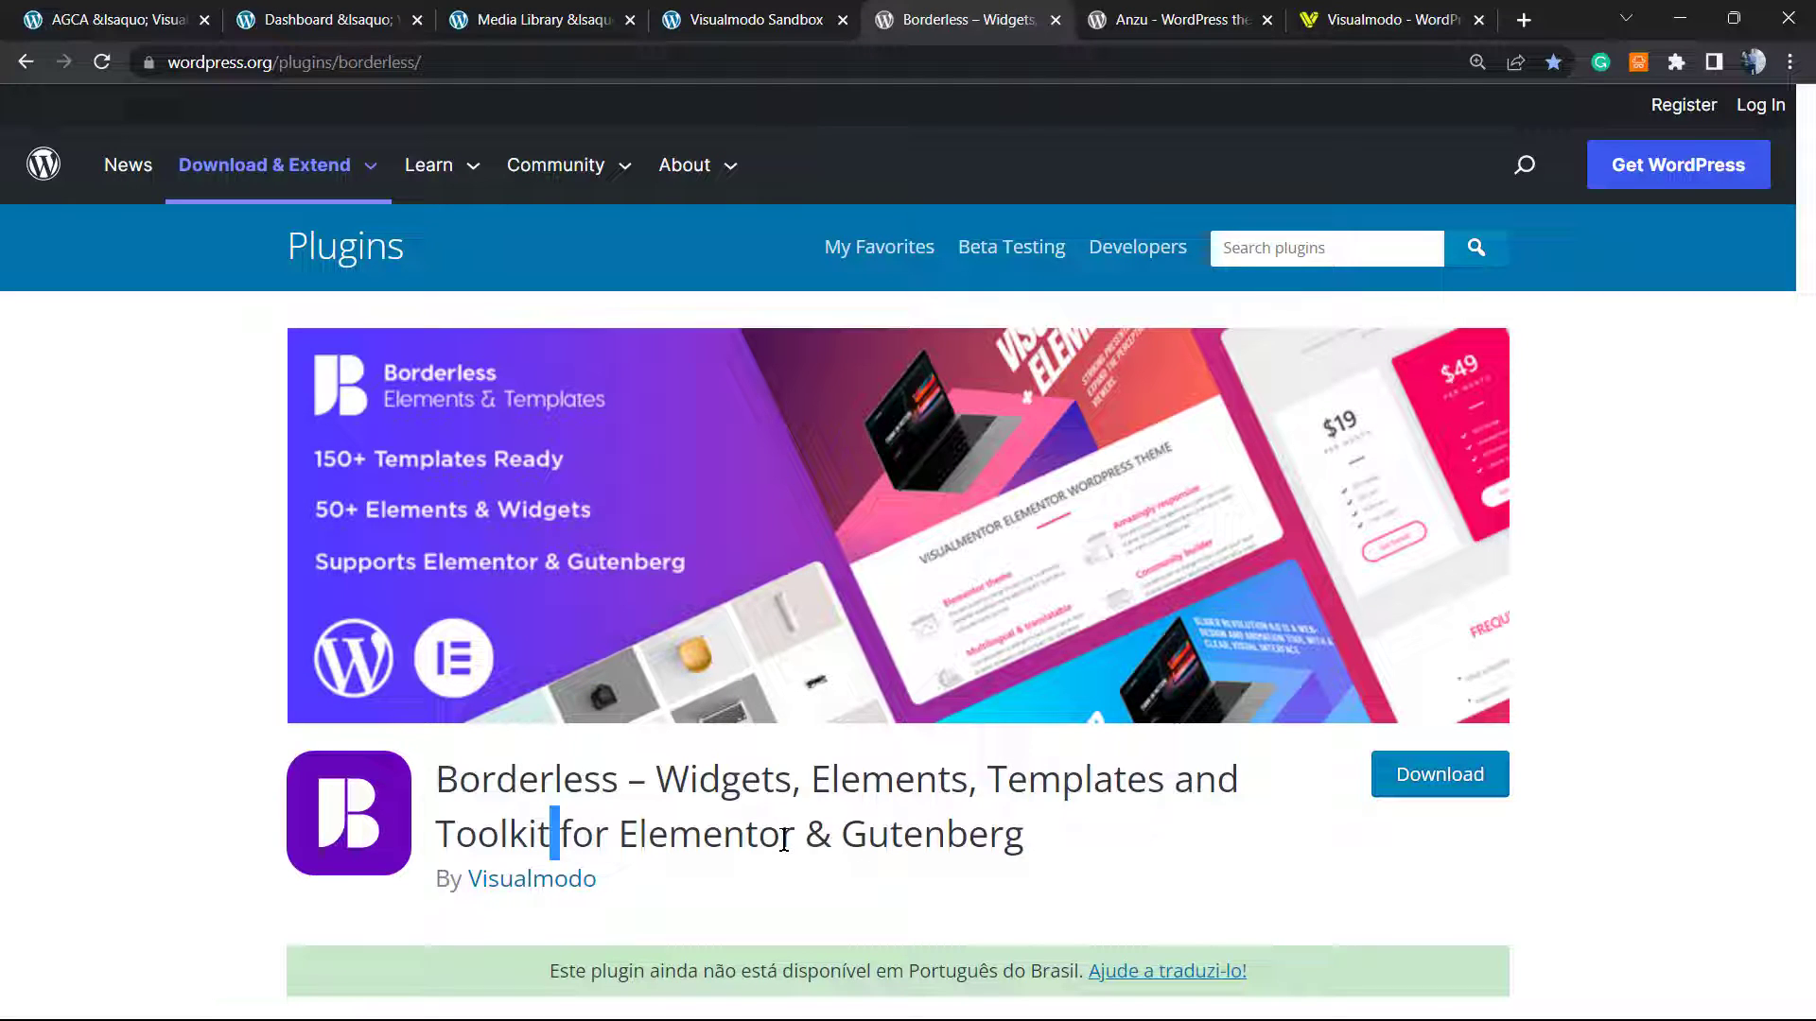
double_click(525, 777)
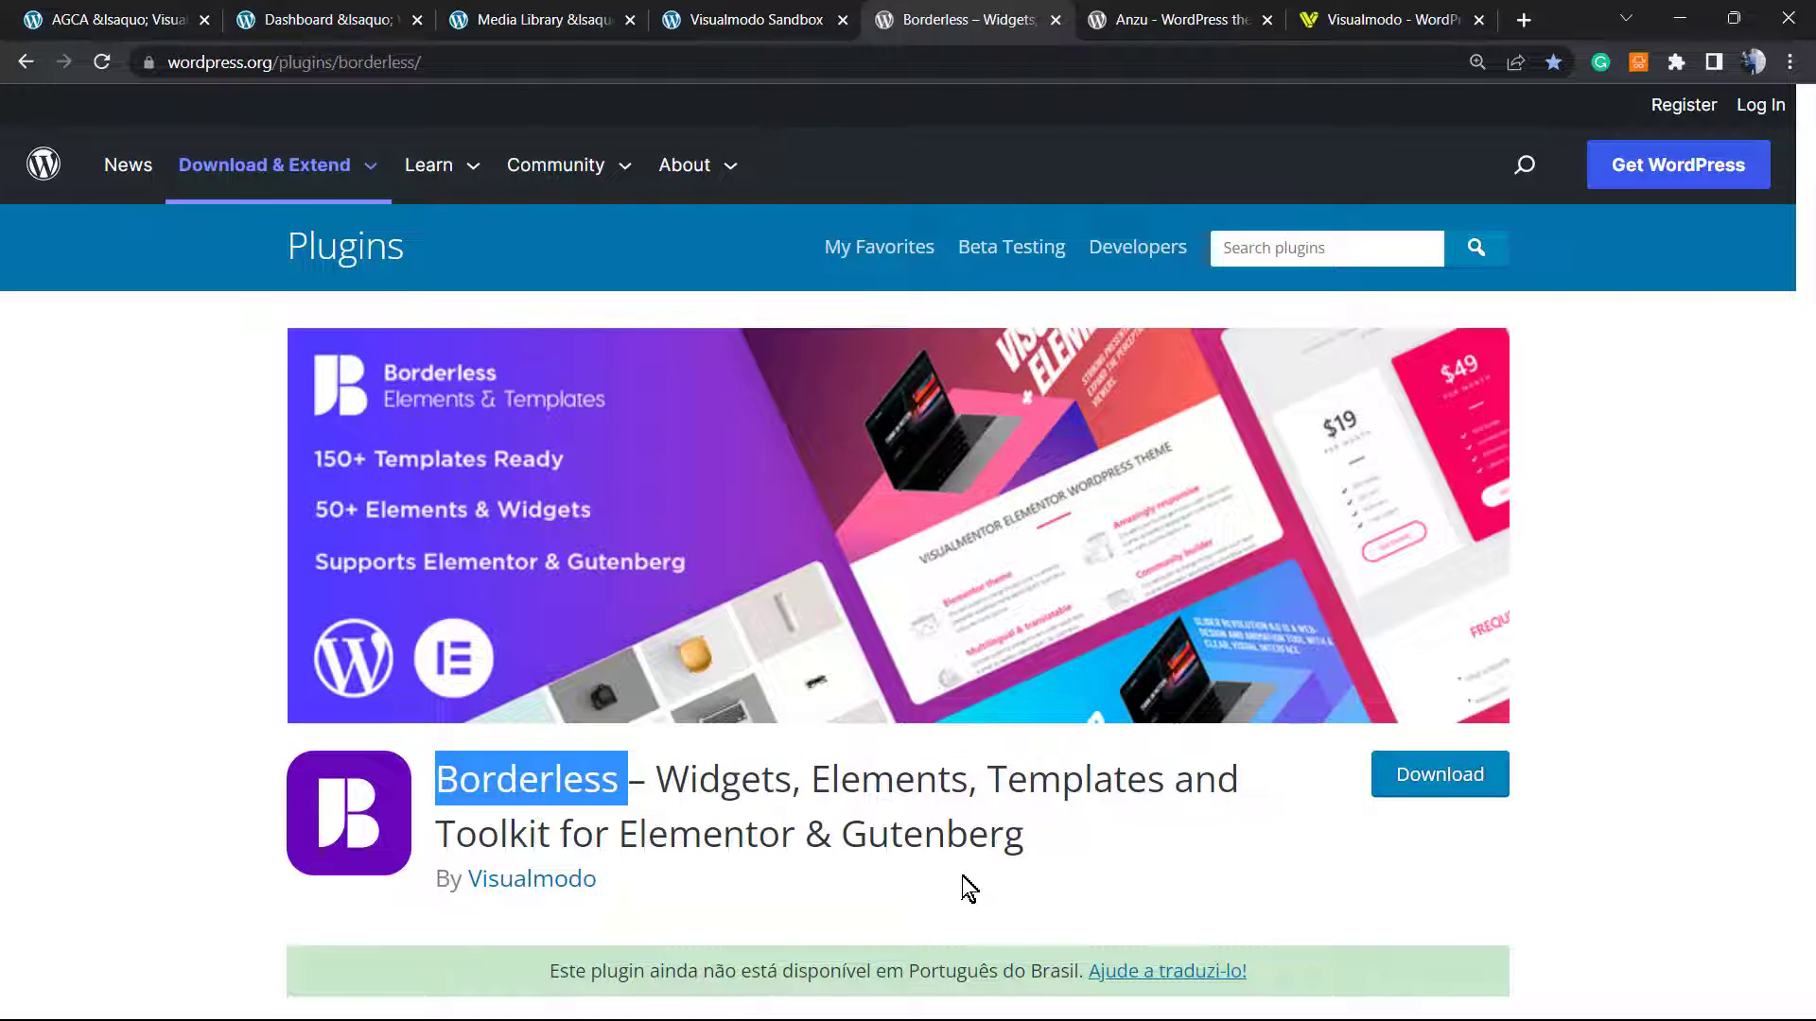
click(1178, 19)
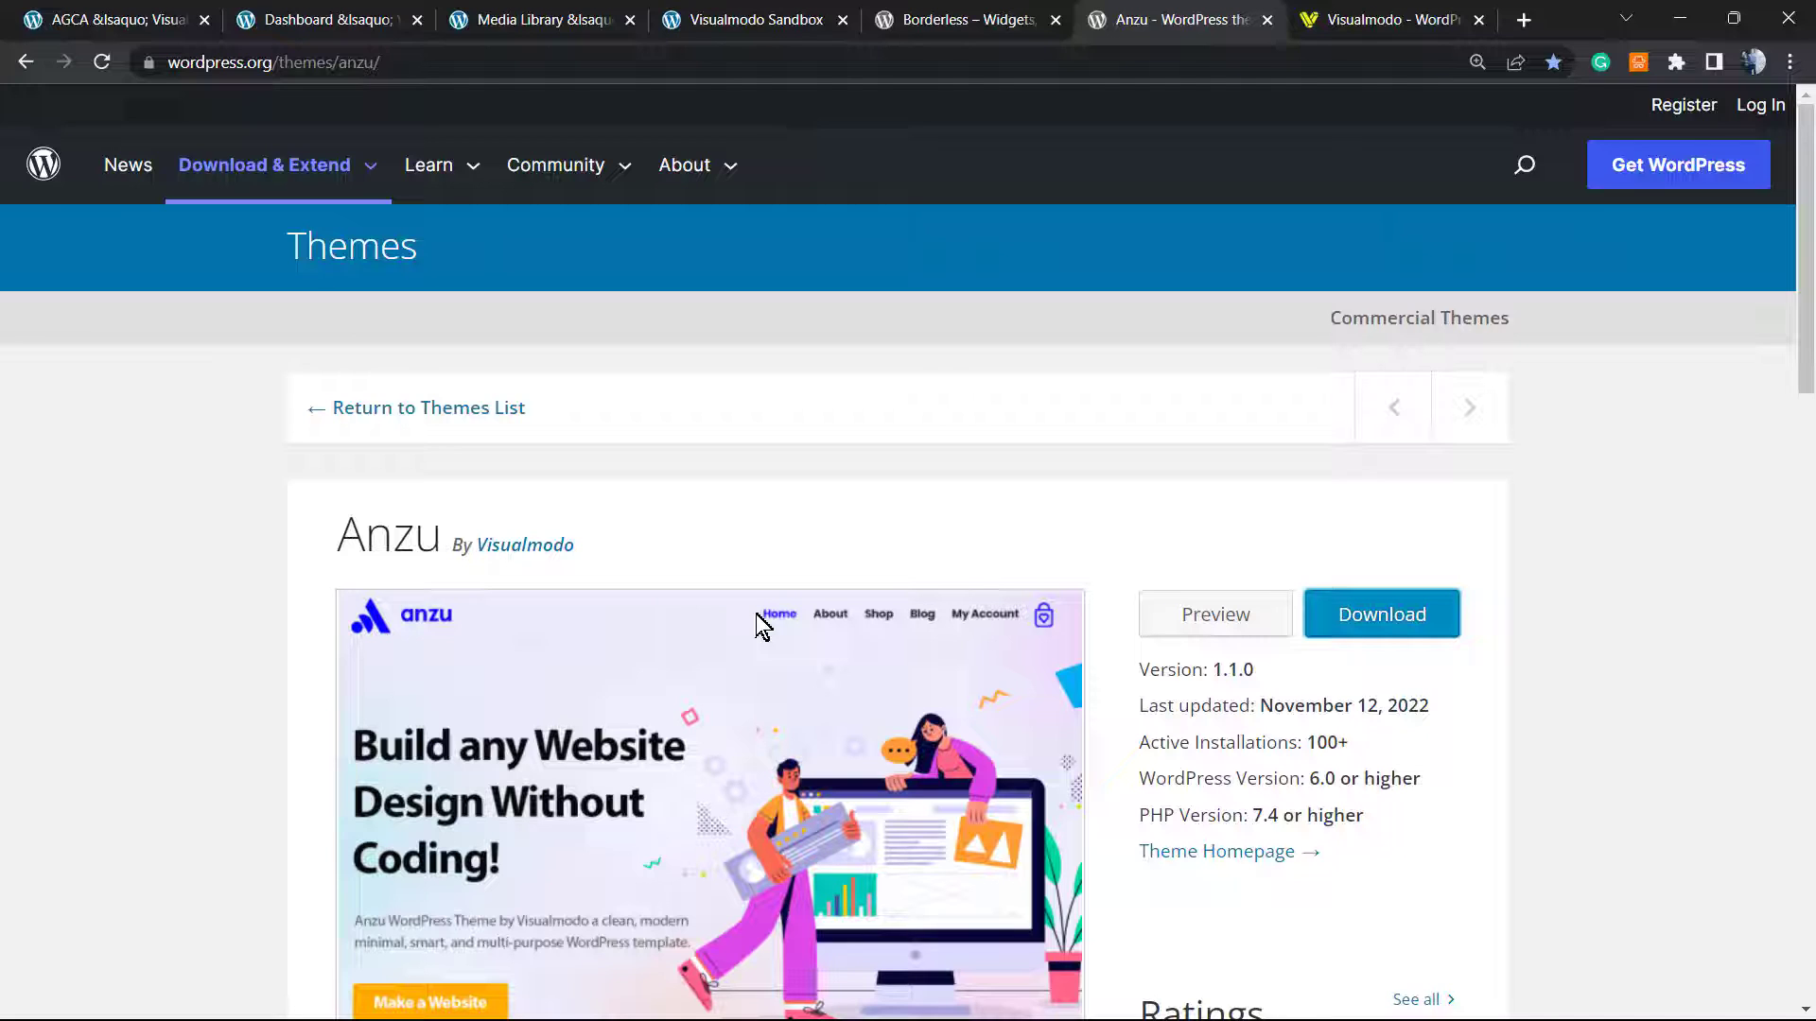
double_click(375, 529)
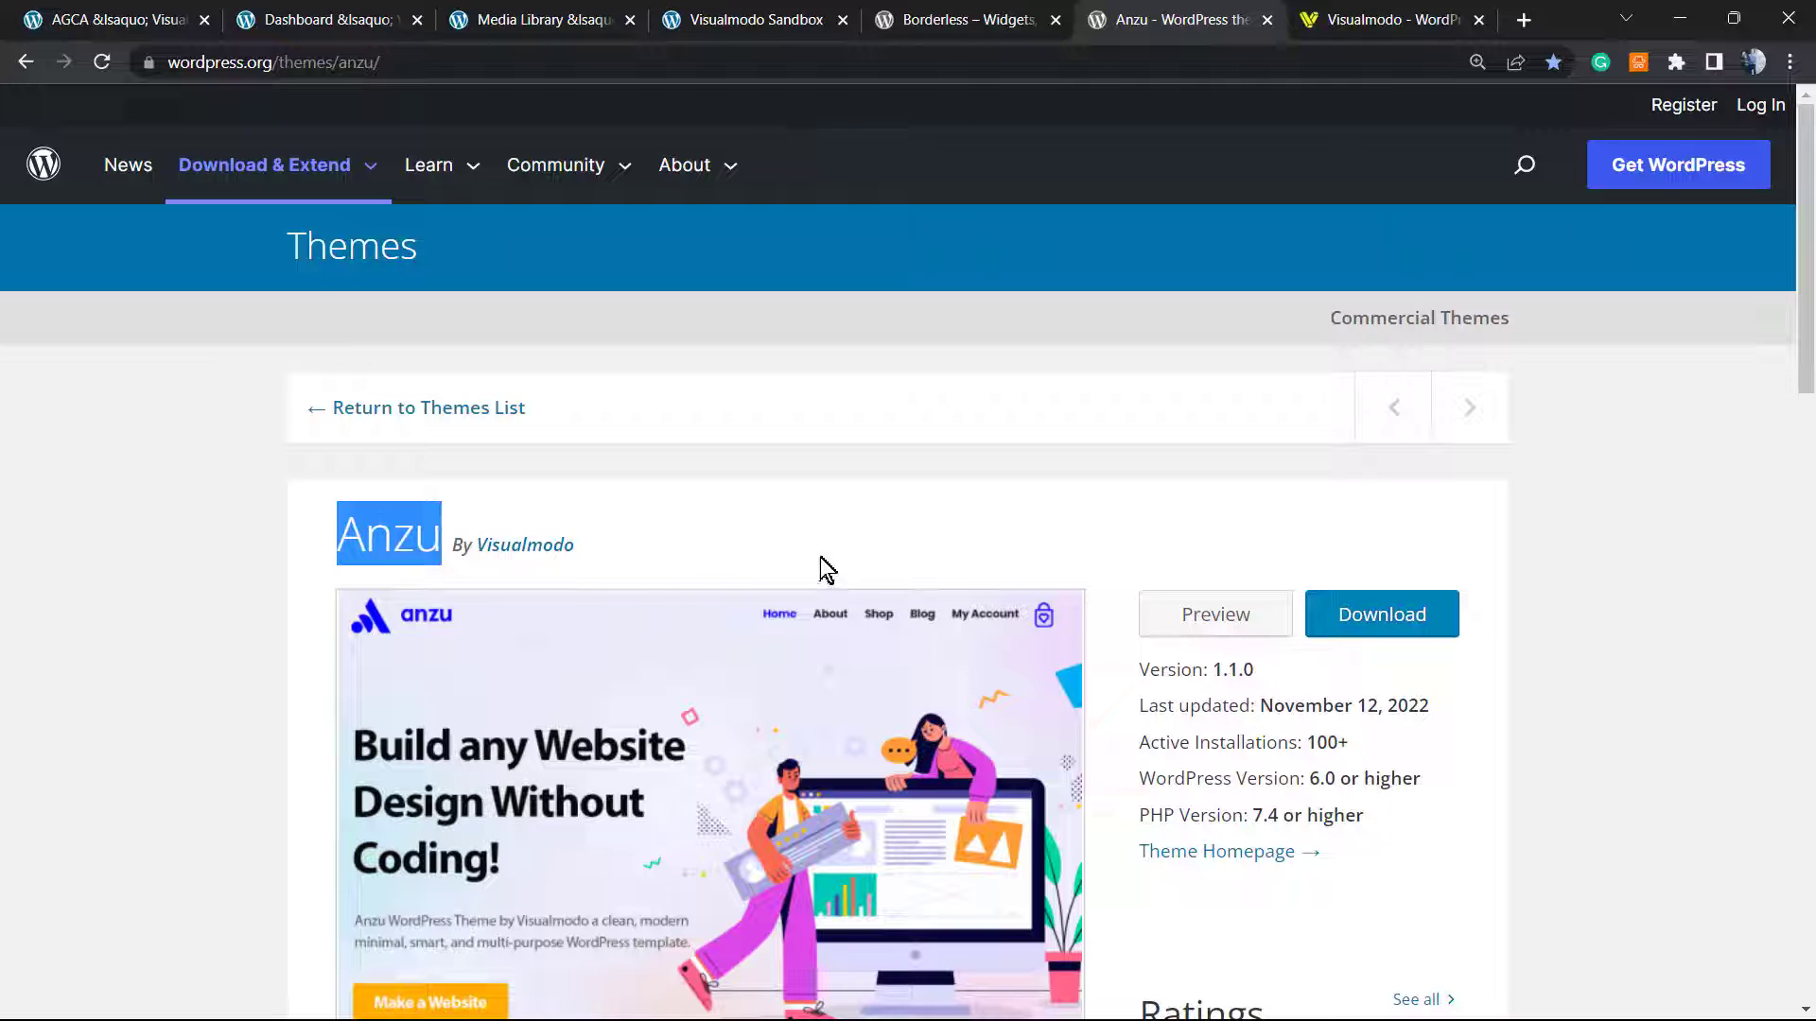
- Switch to the Visualmodo website and browse the starter templates in its Templates Library
click(1376, 17)
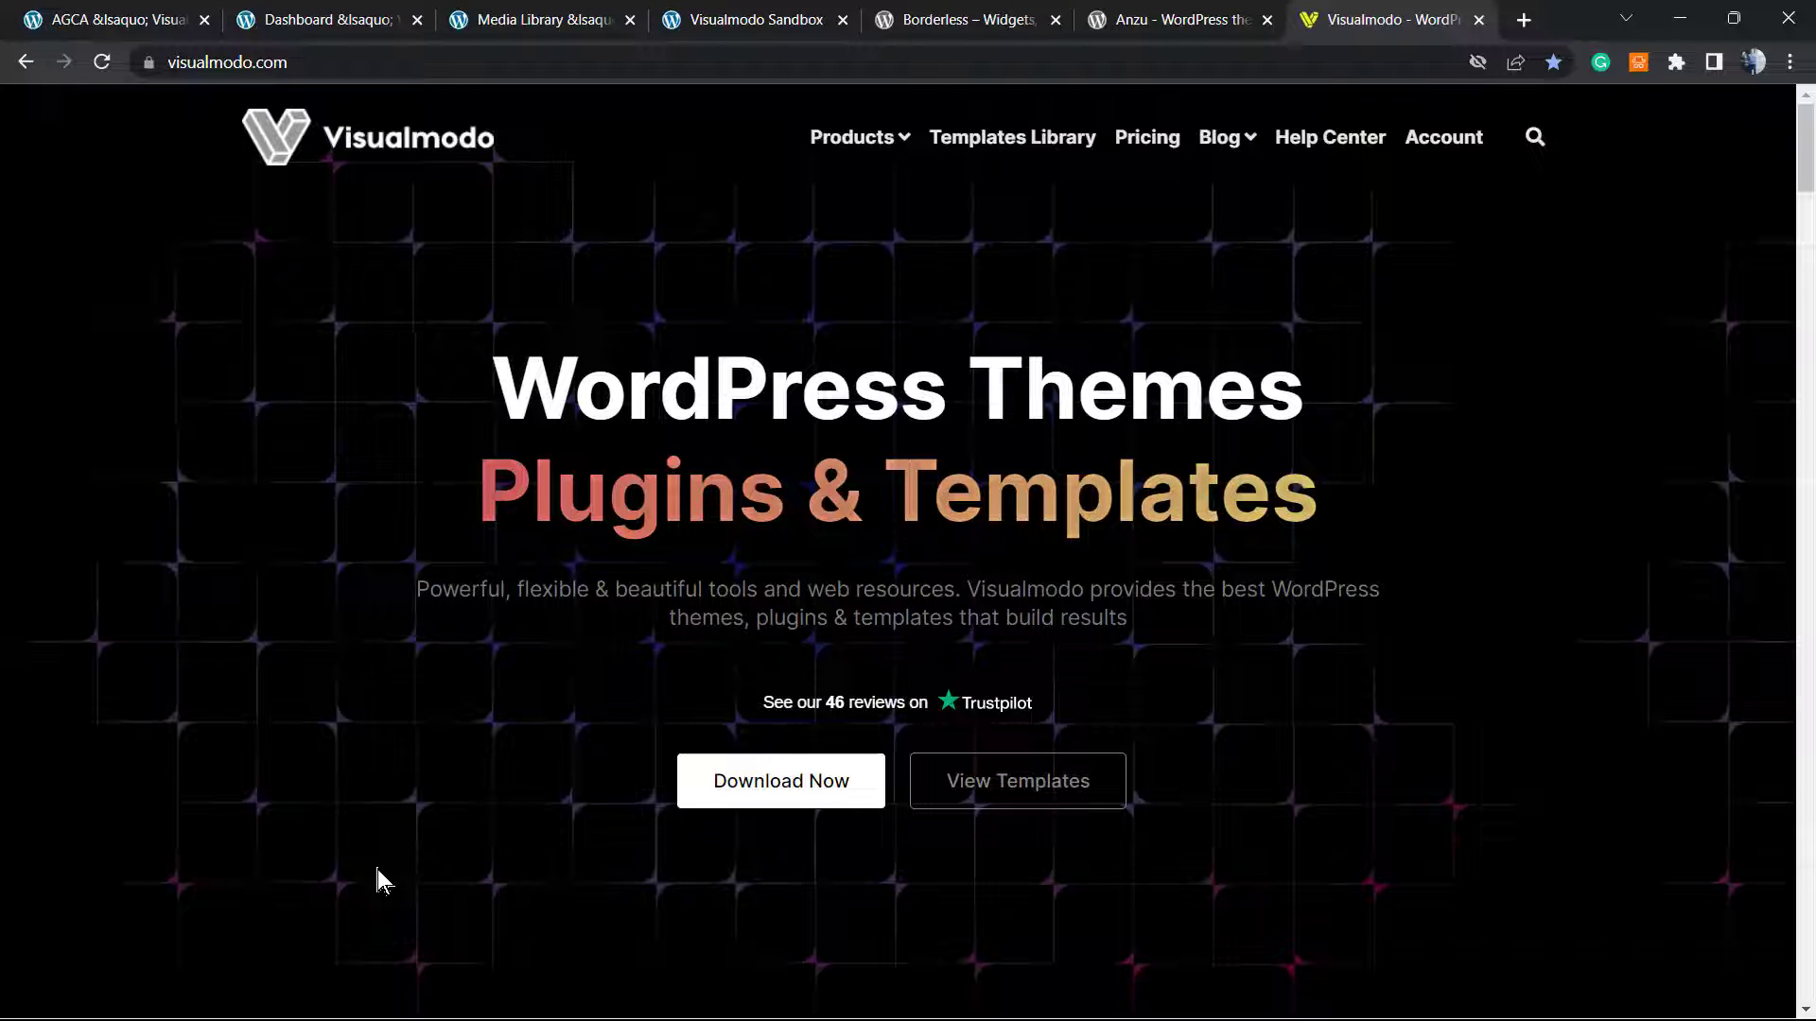
click(999, 147)
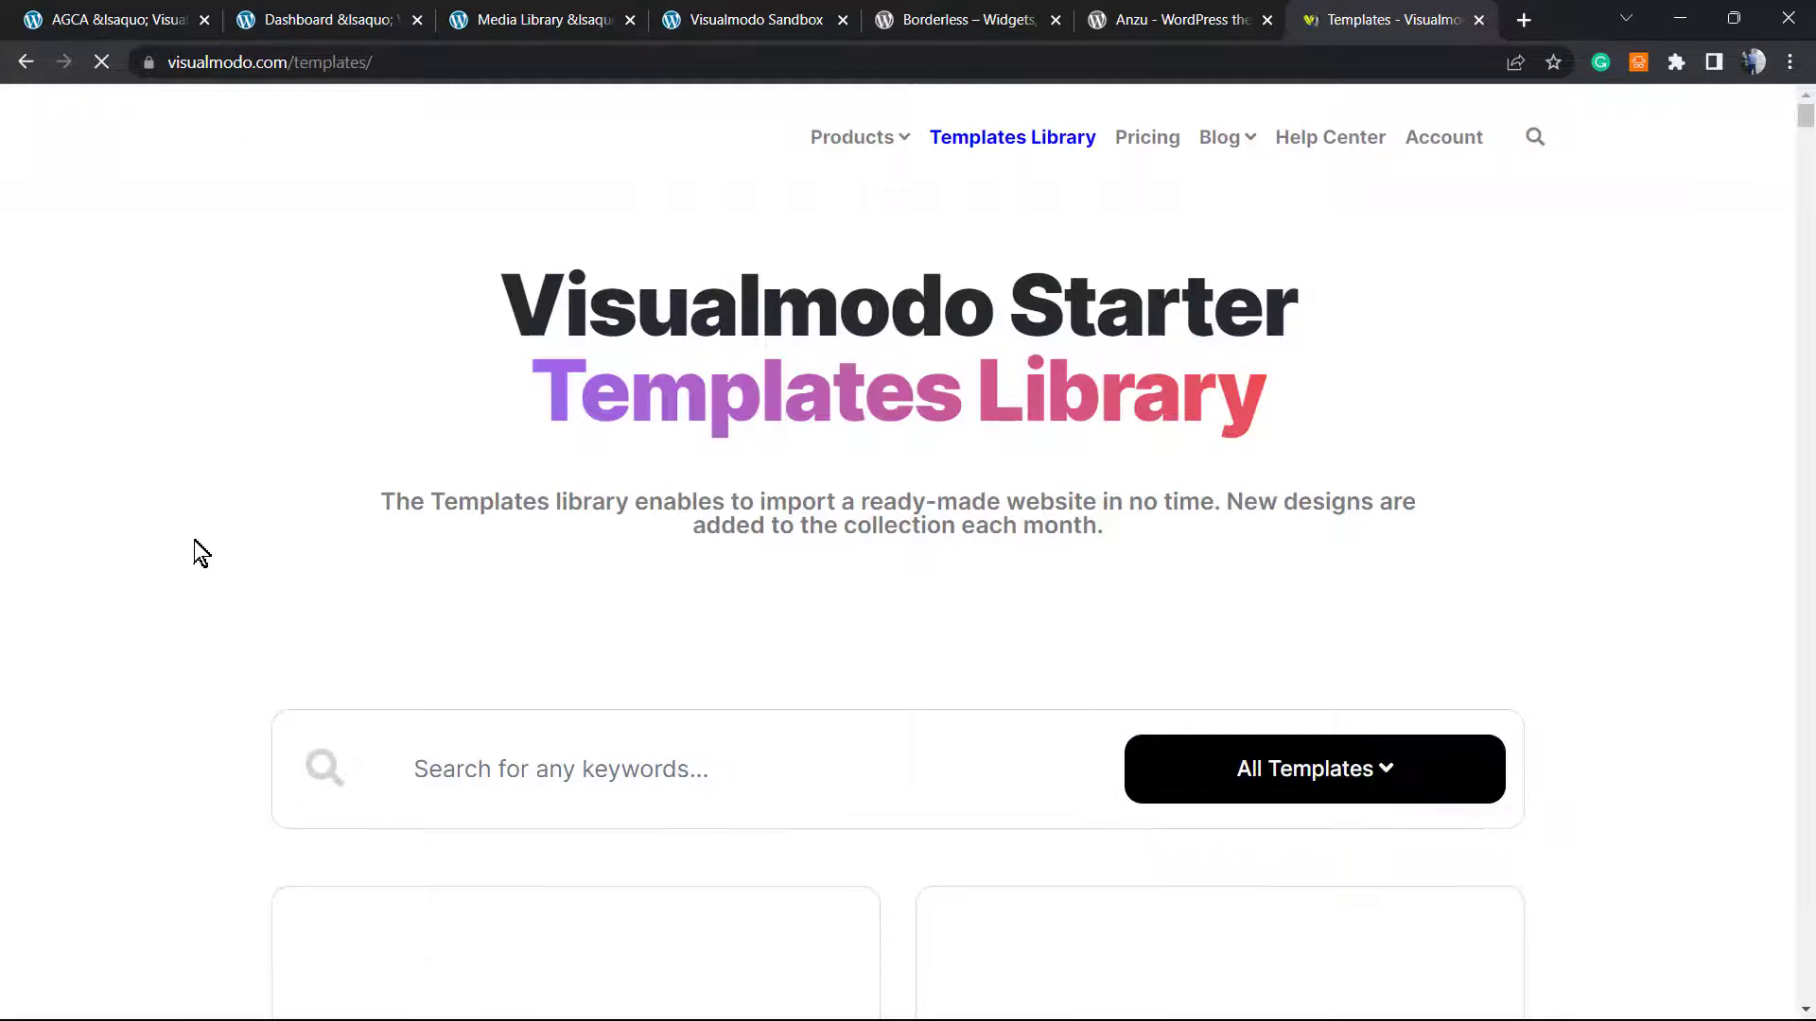
scroll(172, 562, down, 6)
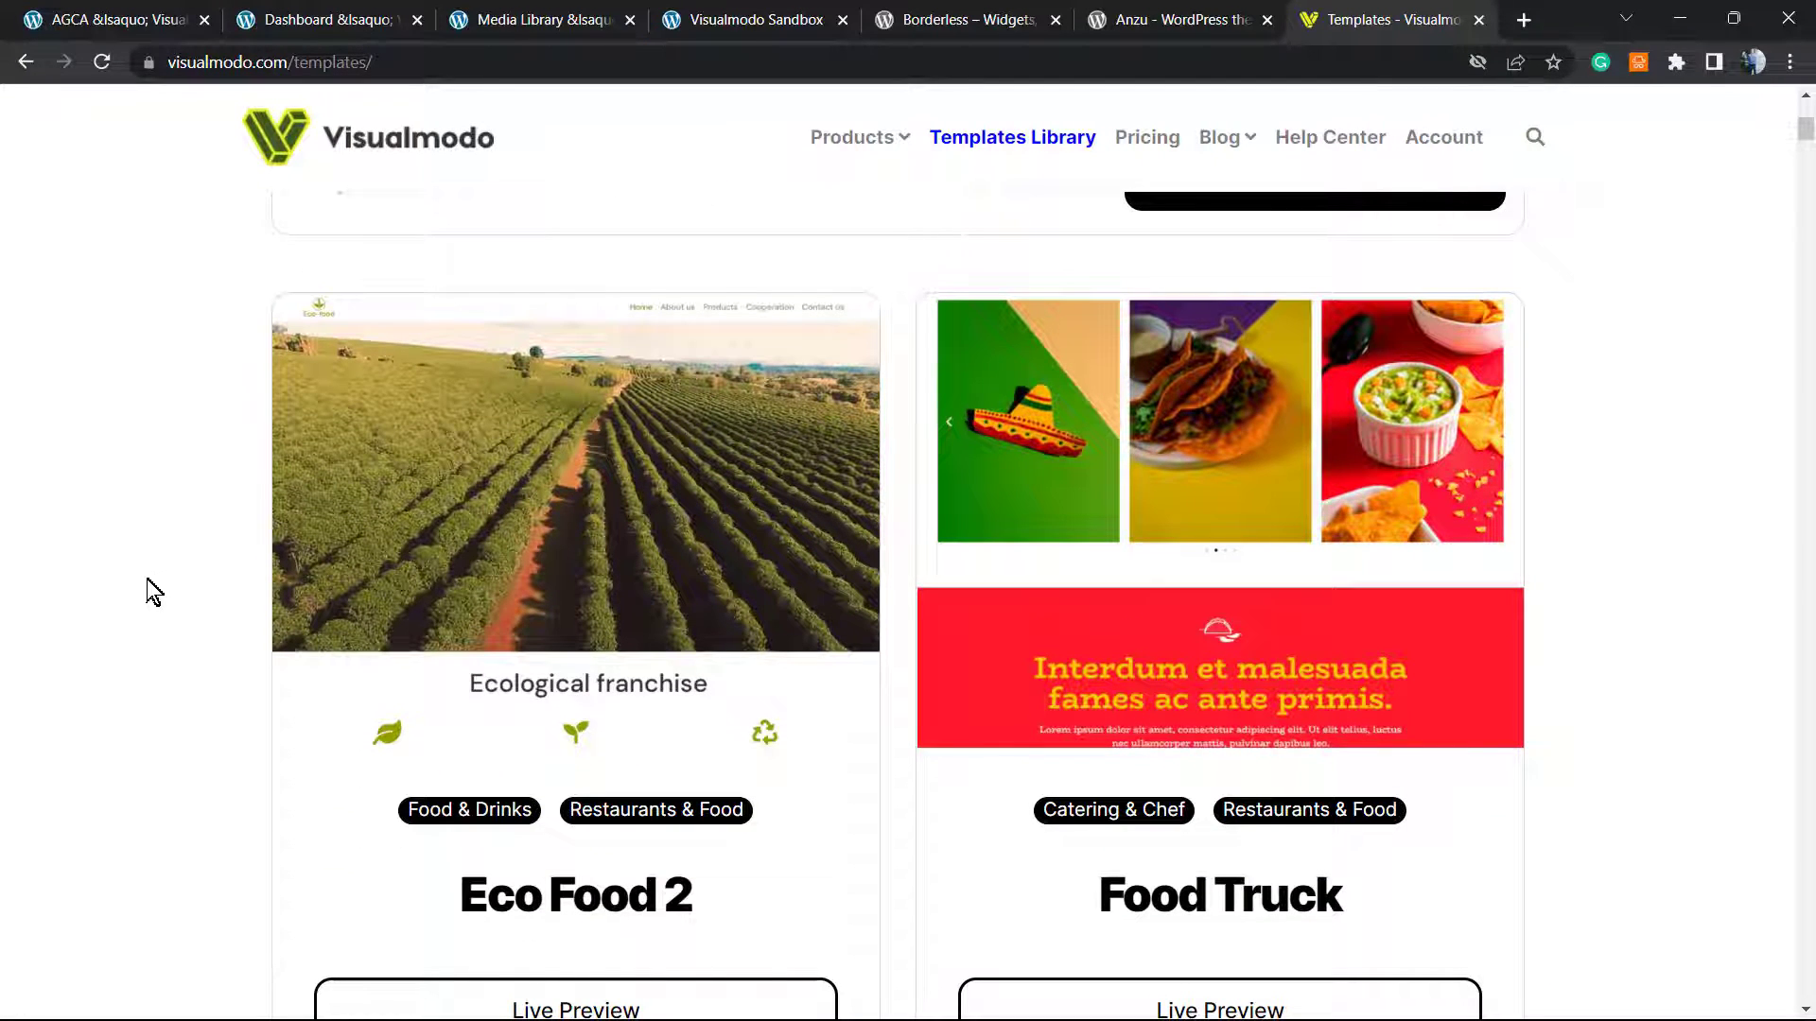
scroll(147, 579, down, 11)
scroll(139, 583, down, 20)
scroll(138, 584, down, 20)
scroll(138, 585, down, 20)
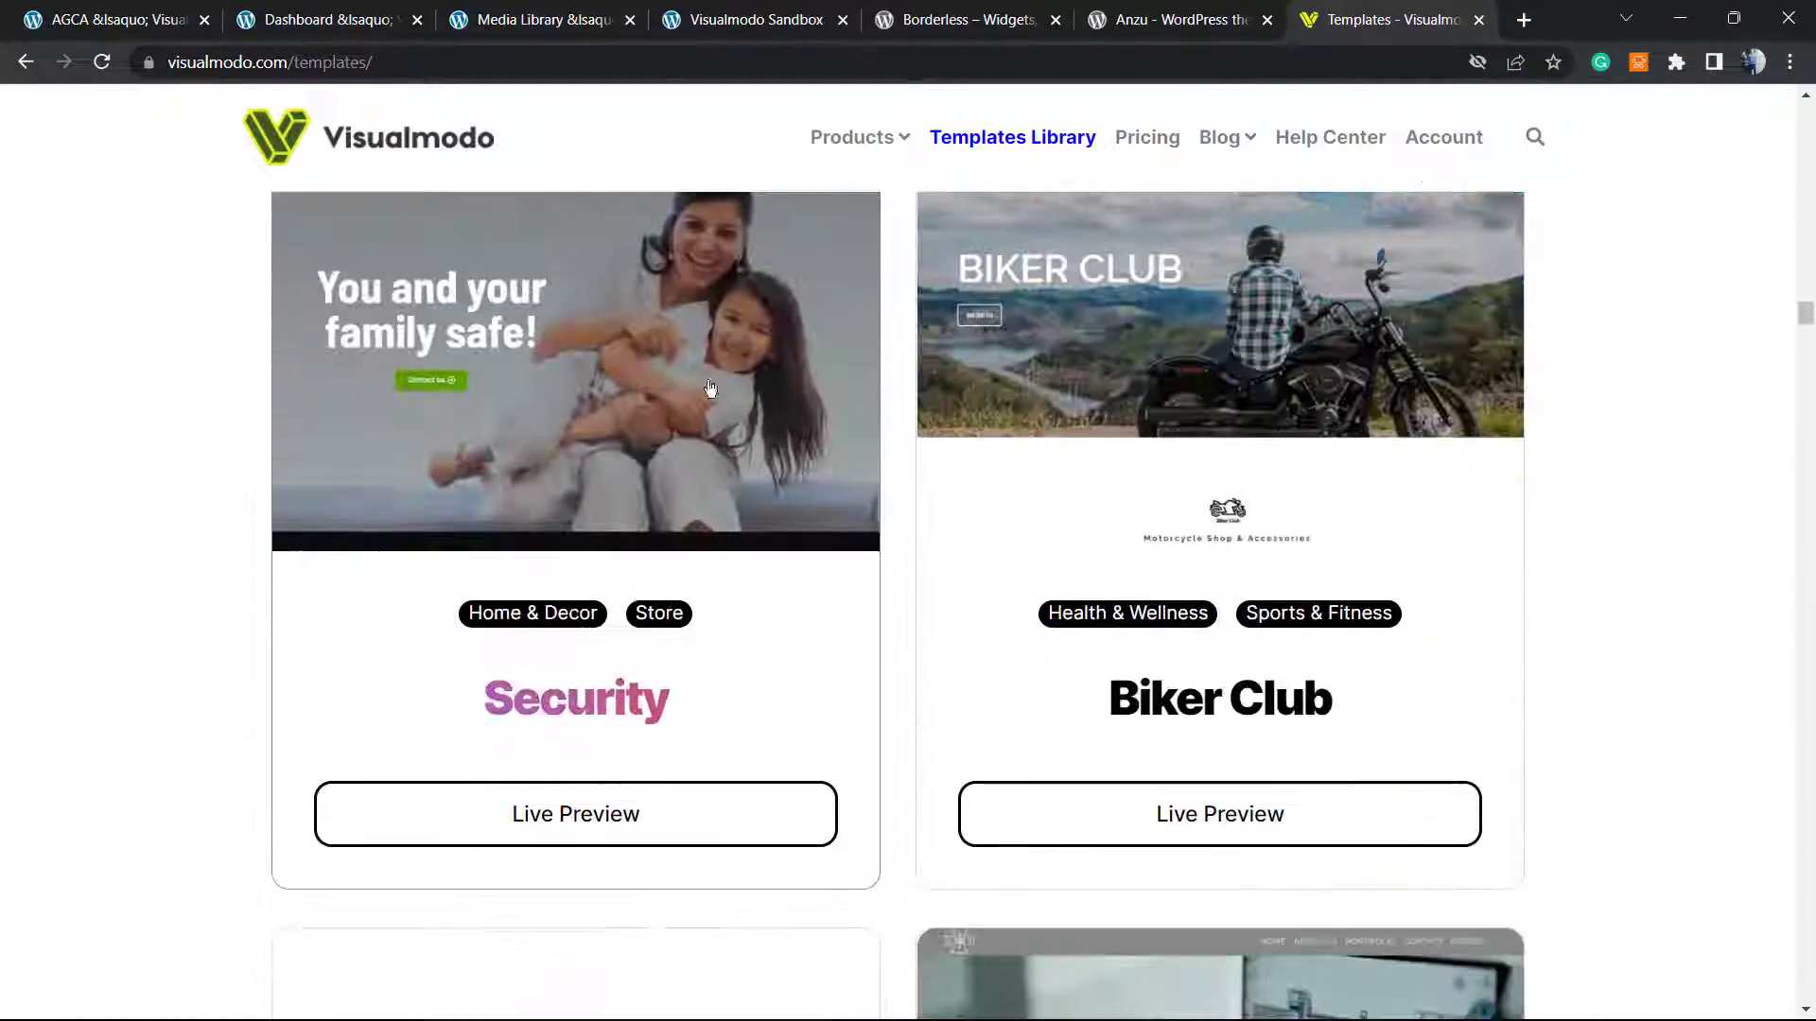